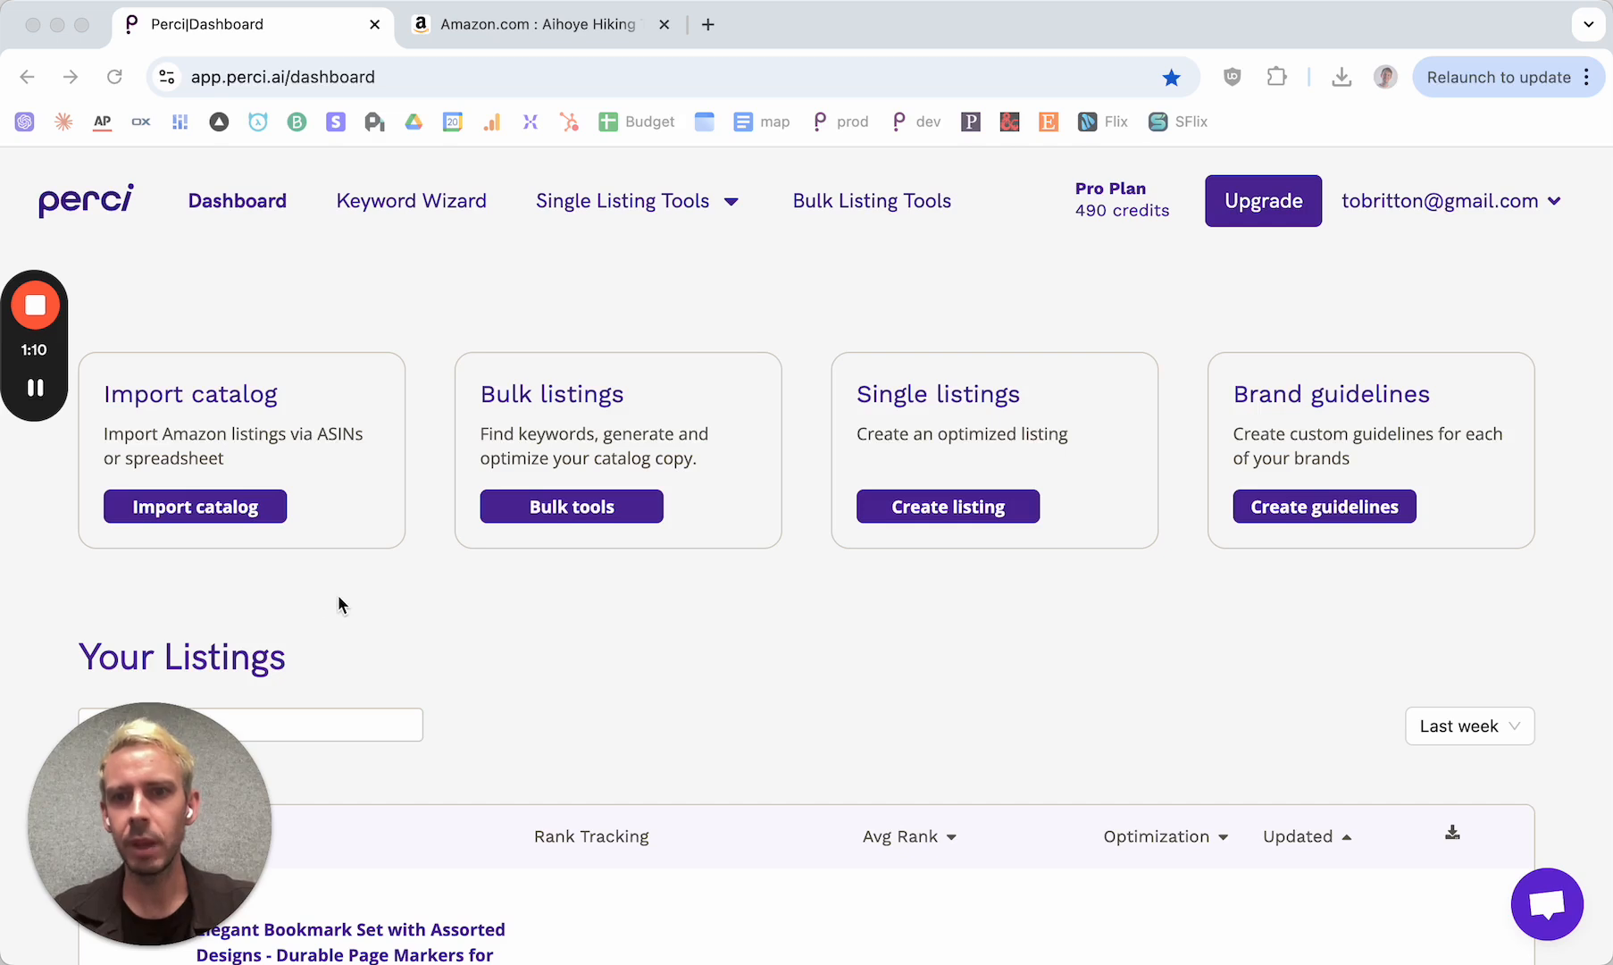
Open the catalog import dialog from the dashboard and set the import method to Import with ASINs
click(192, 515)
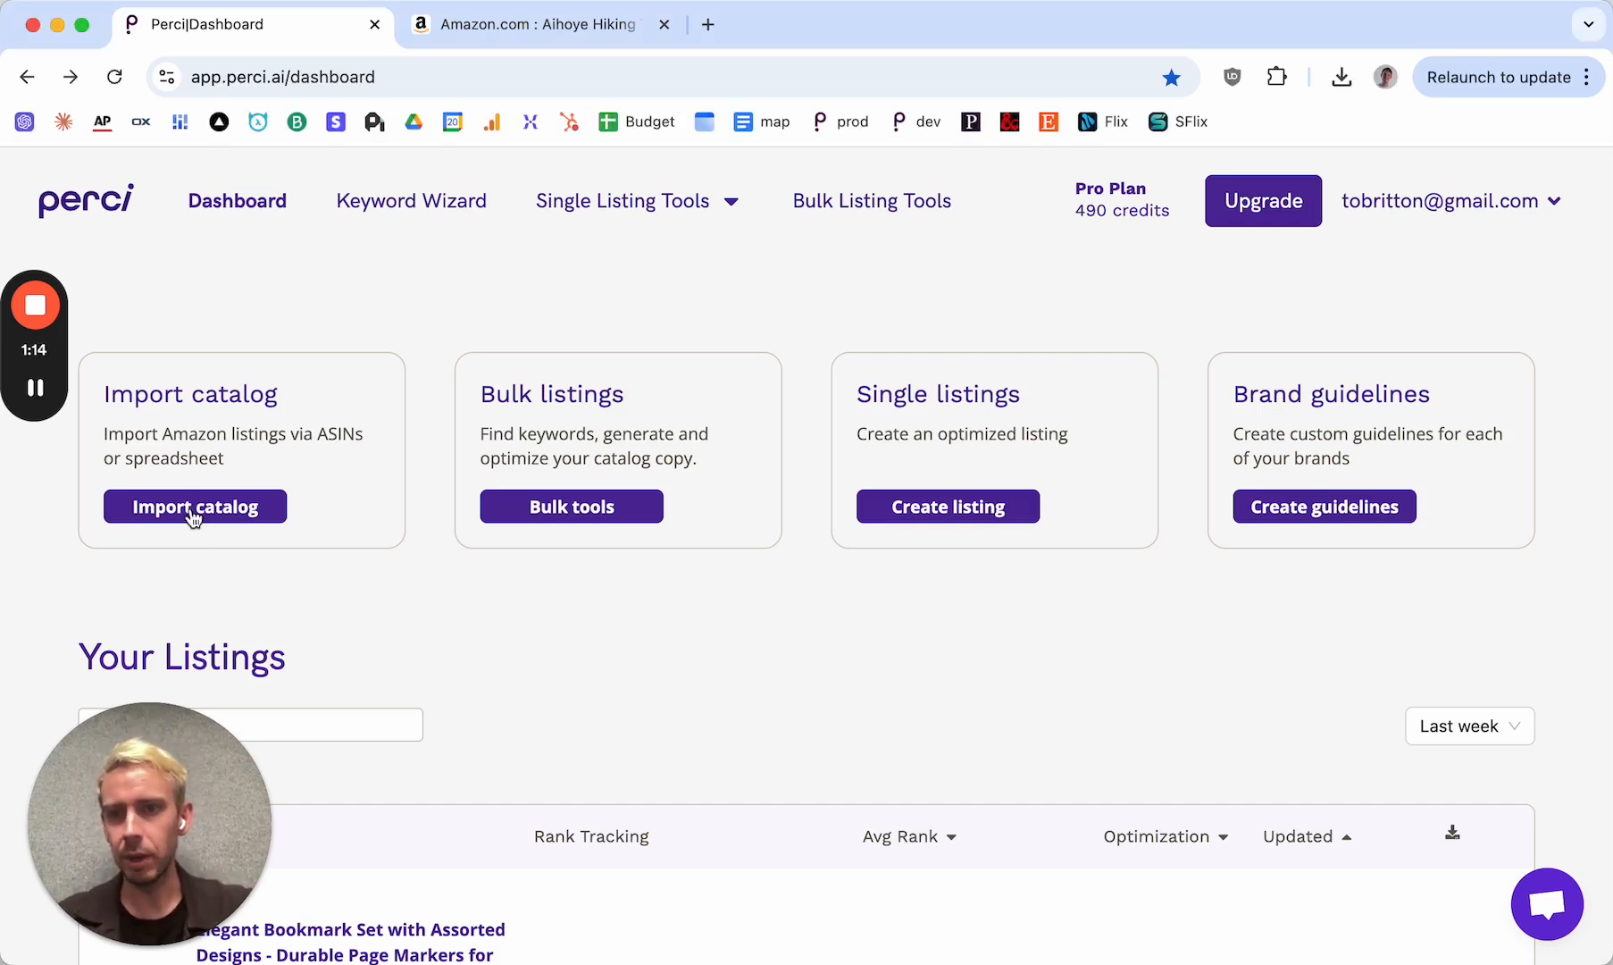
click(192, 511)
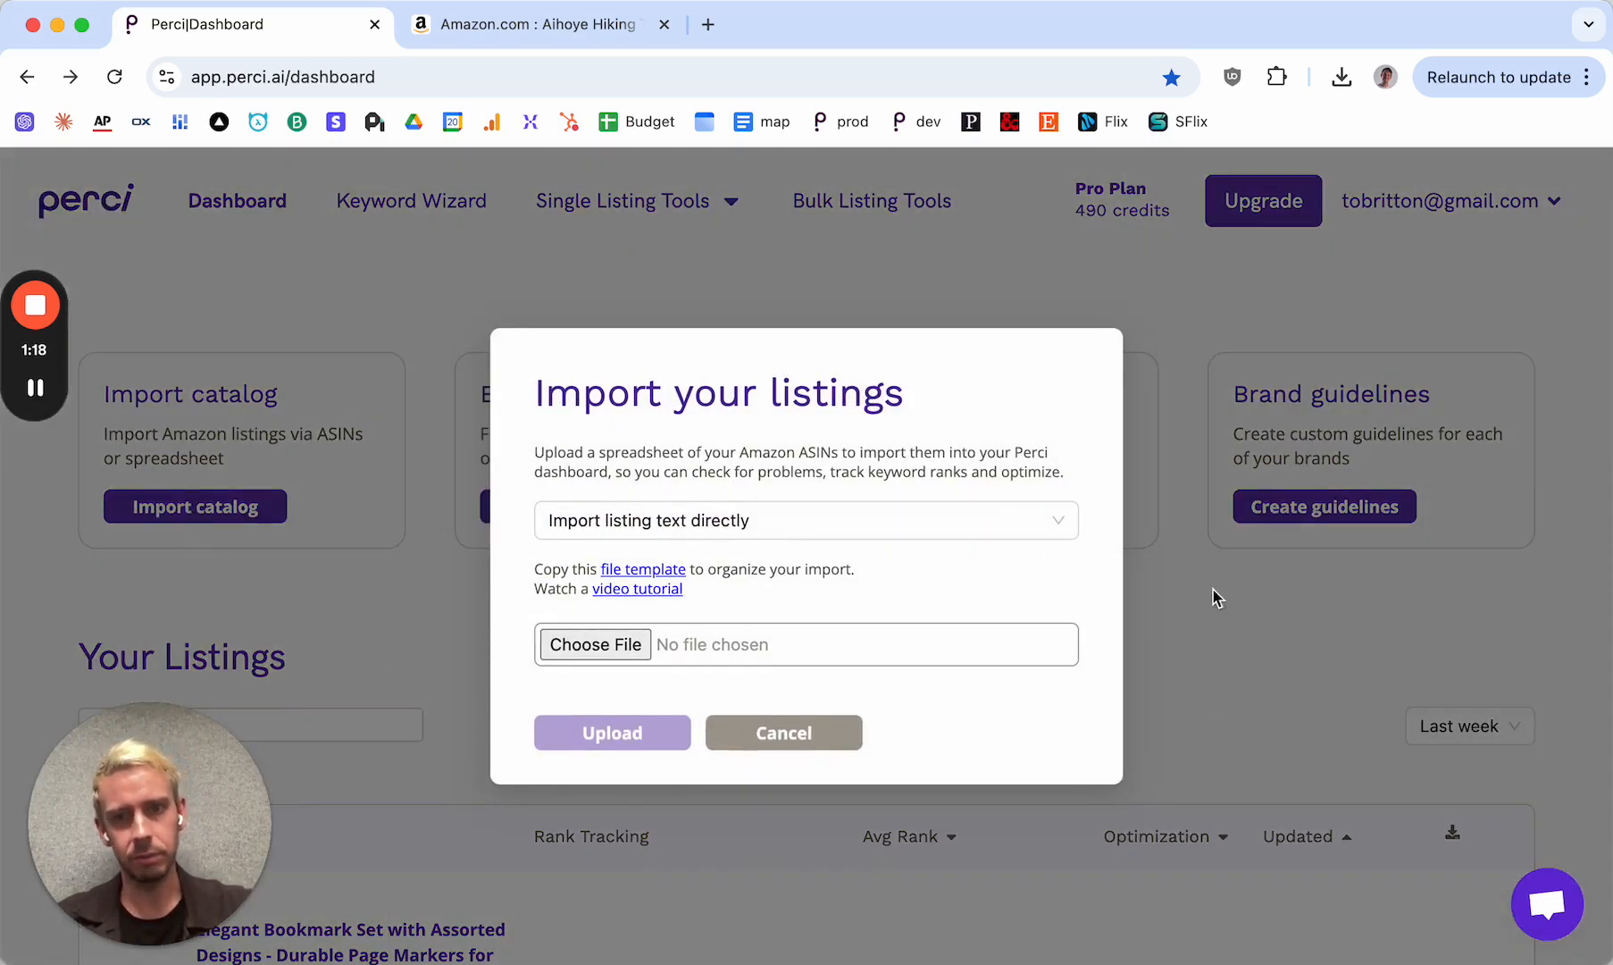
click(645, 529)
click(645, 569)
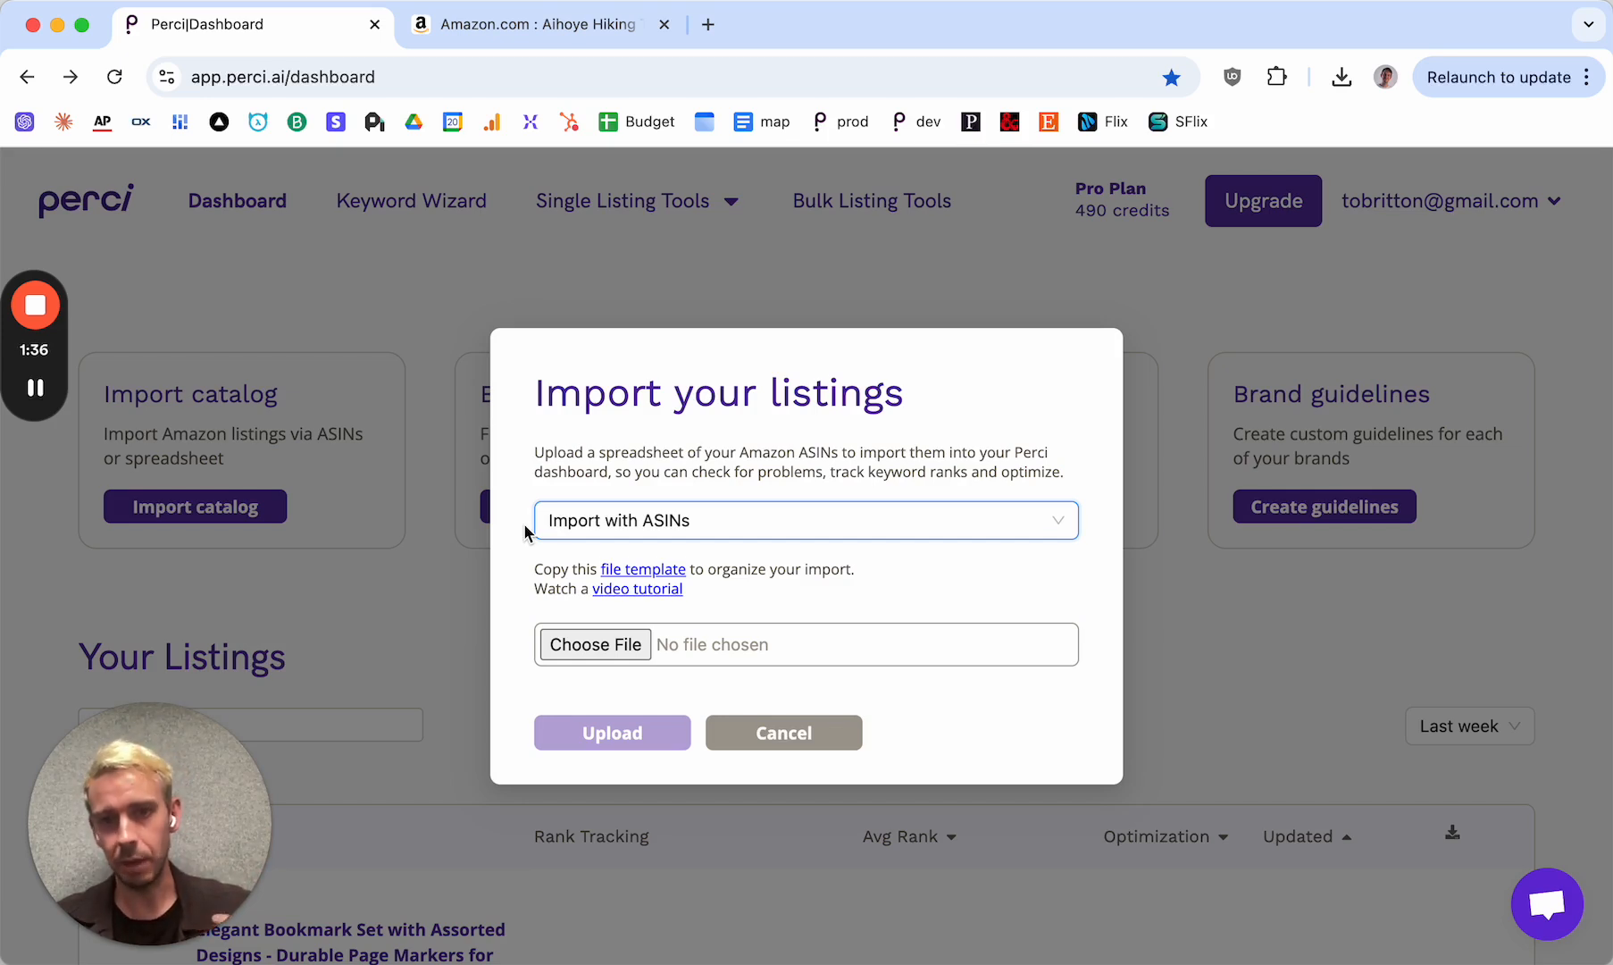
Switch the import method to Import listing text directly and return it to Import with ASINs
click(661, 520)
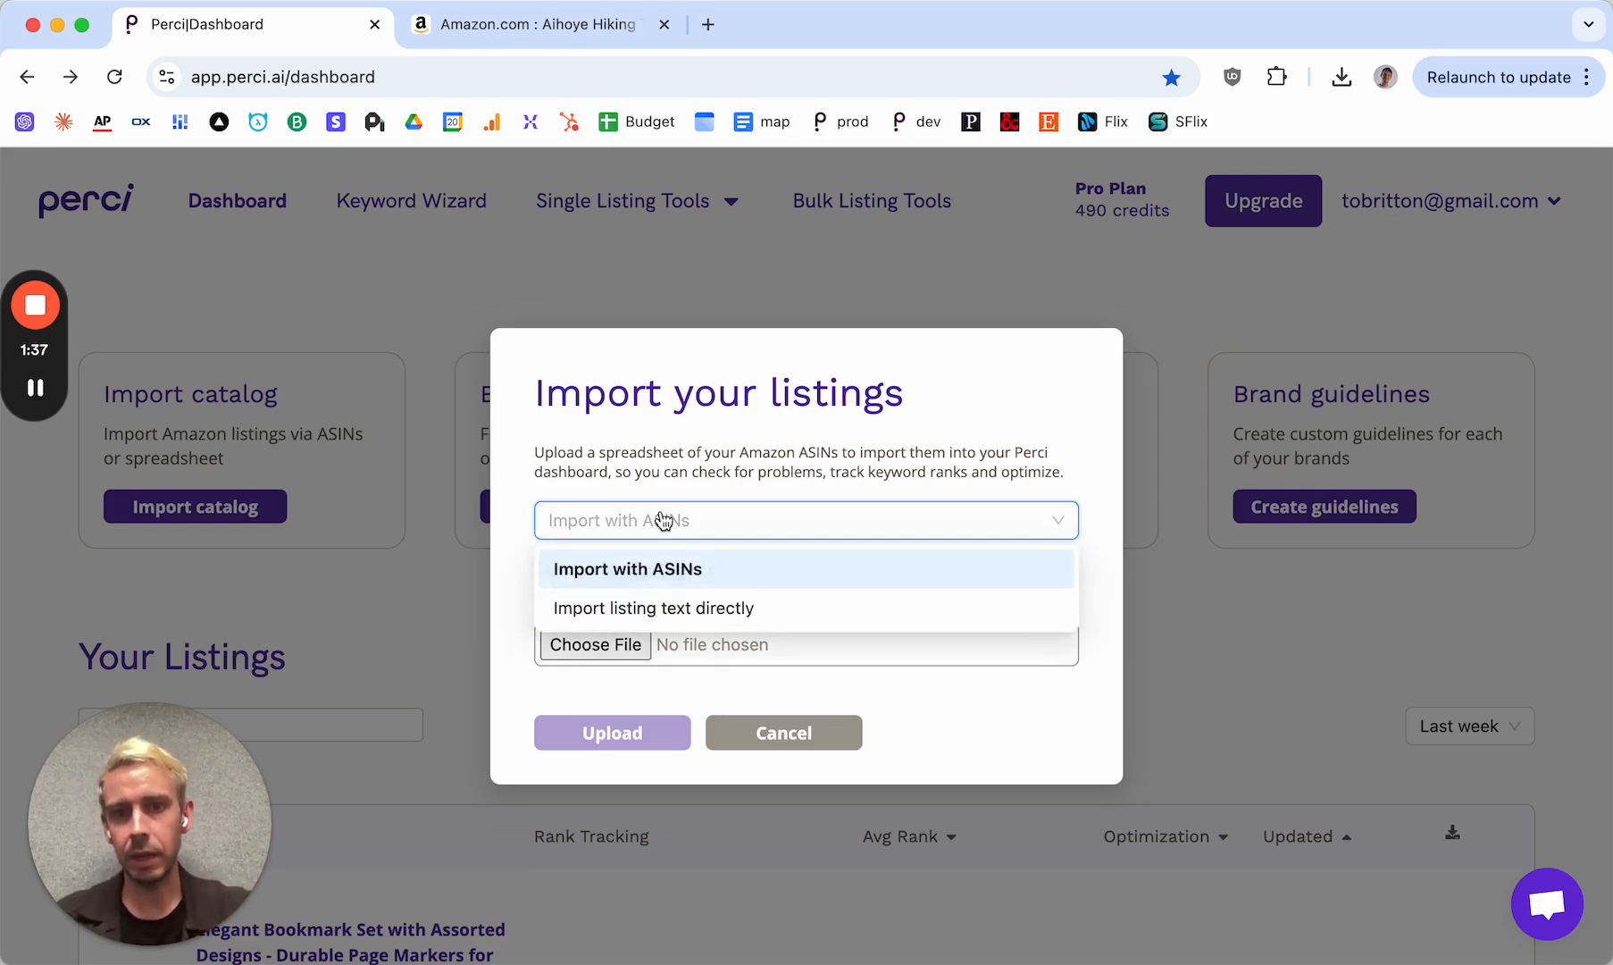
click(661, 611)
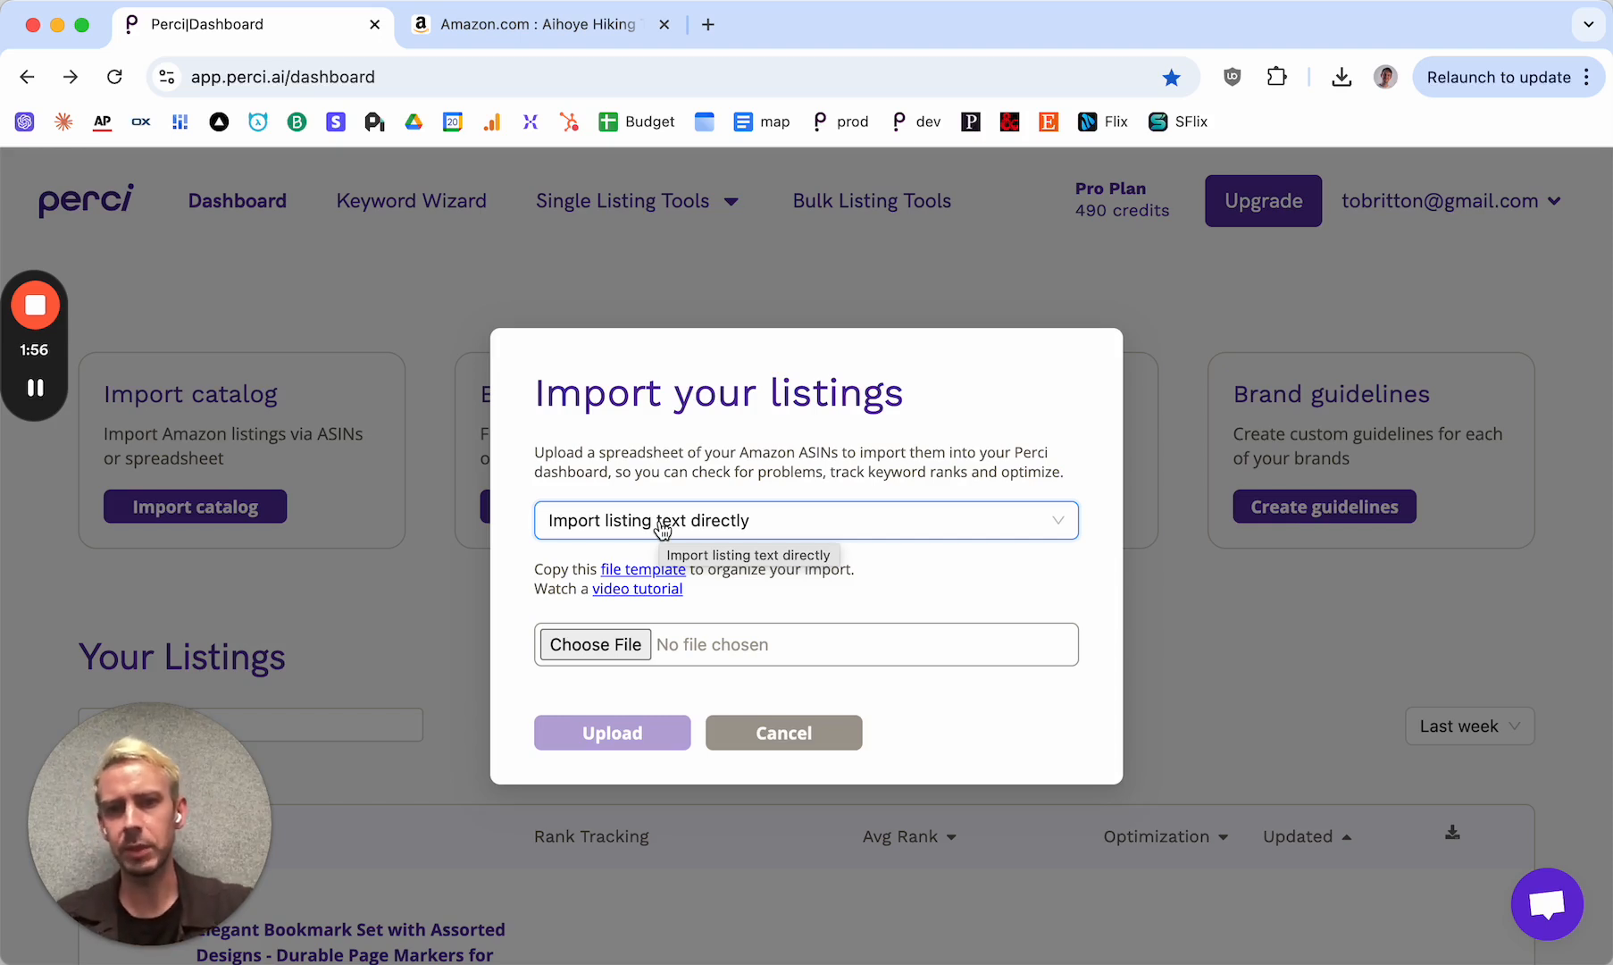
click(662, 527)
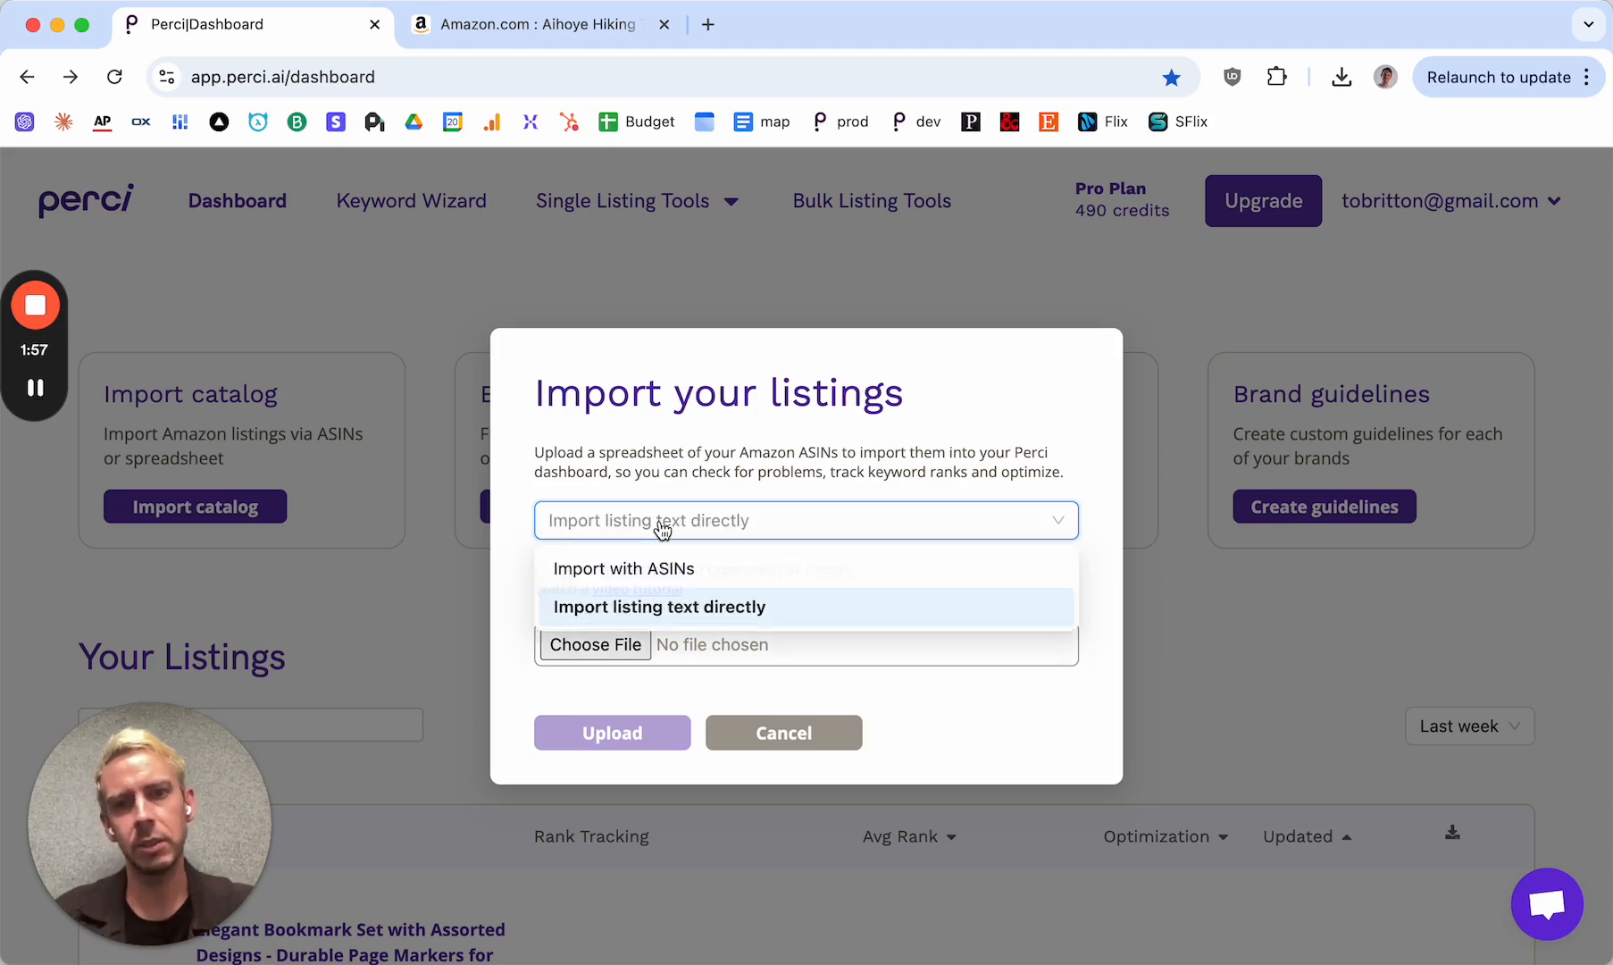
click(616, 566)
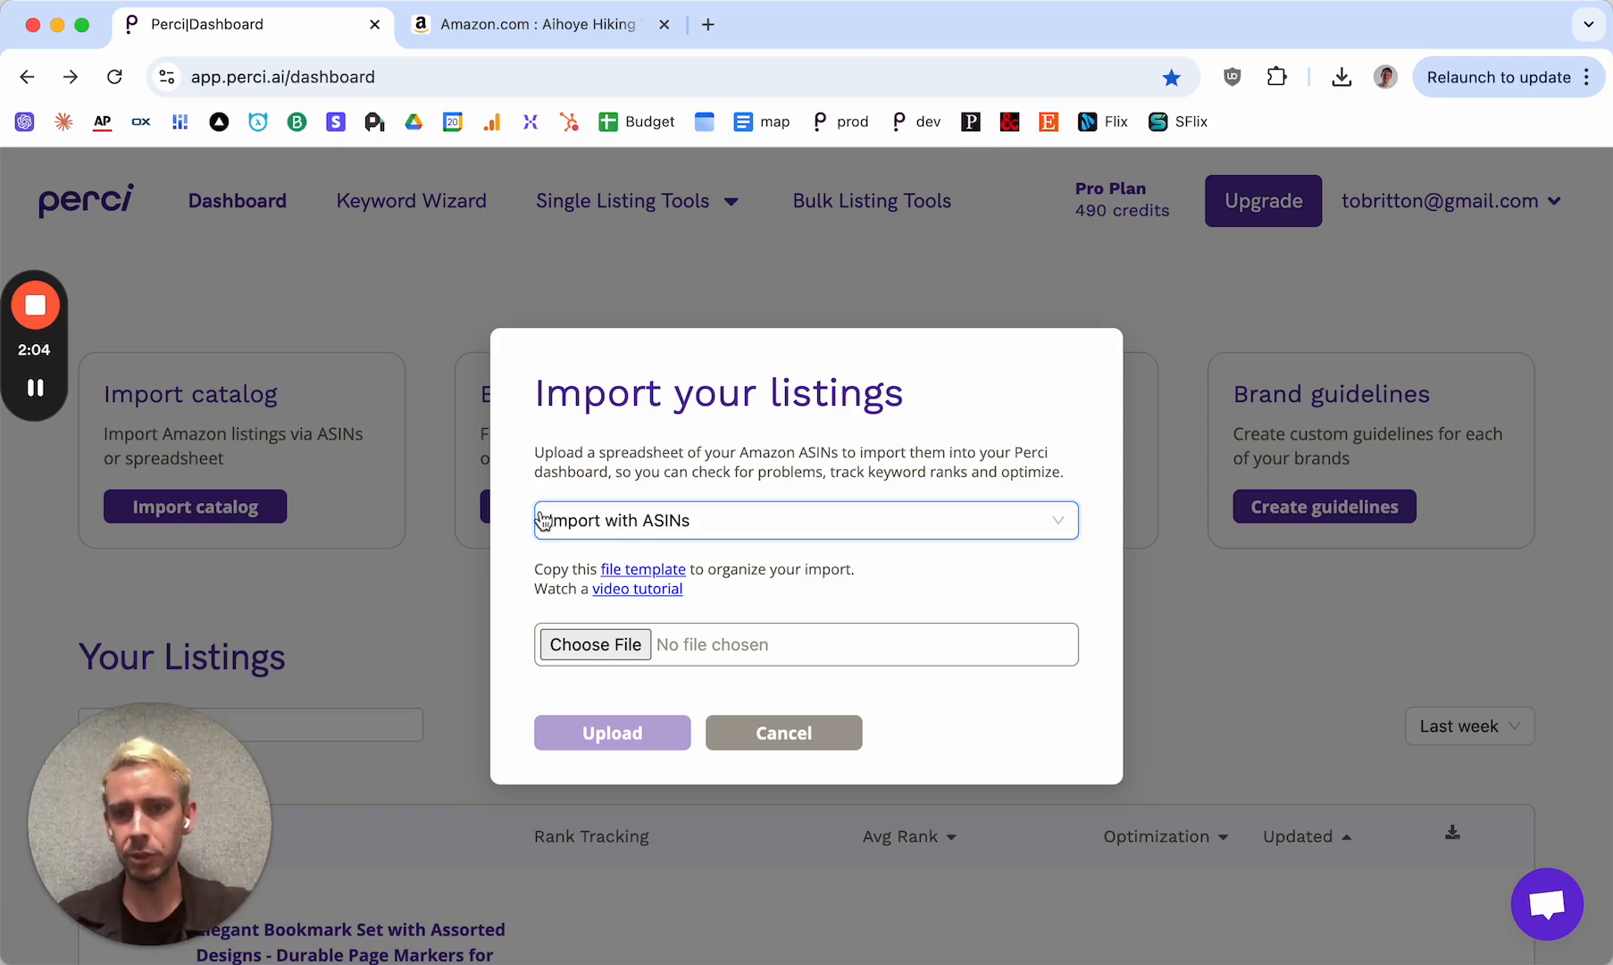
Look over the Aihoye hiking trekking poles listing on Amazon and return to the Perci import dialog
click(545, 34)
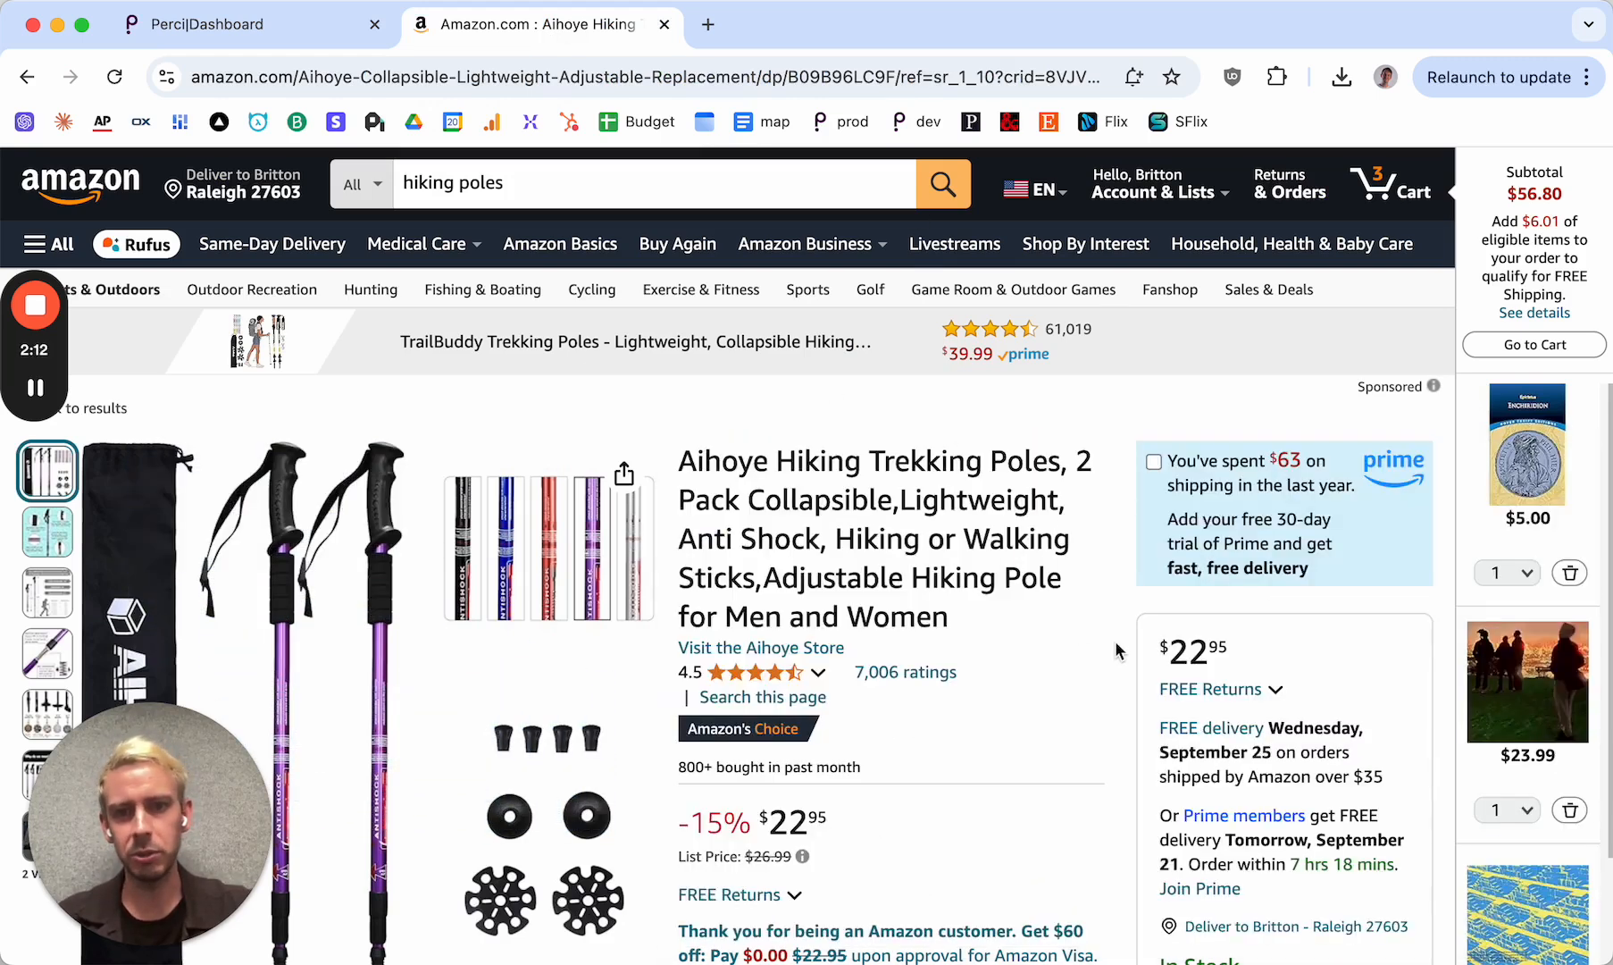
scroll(1116, 640, down, 3)
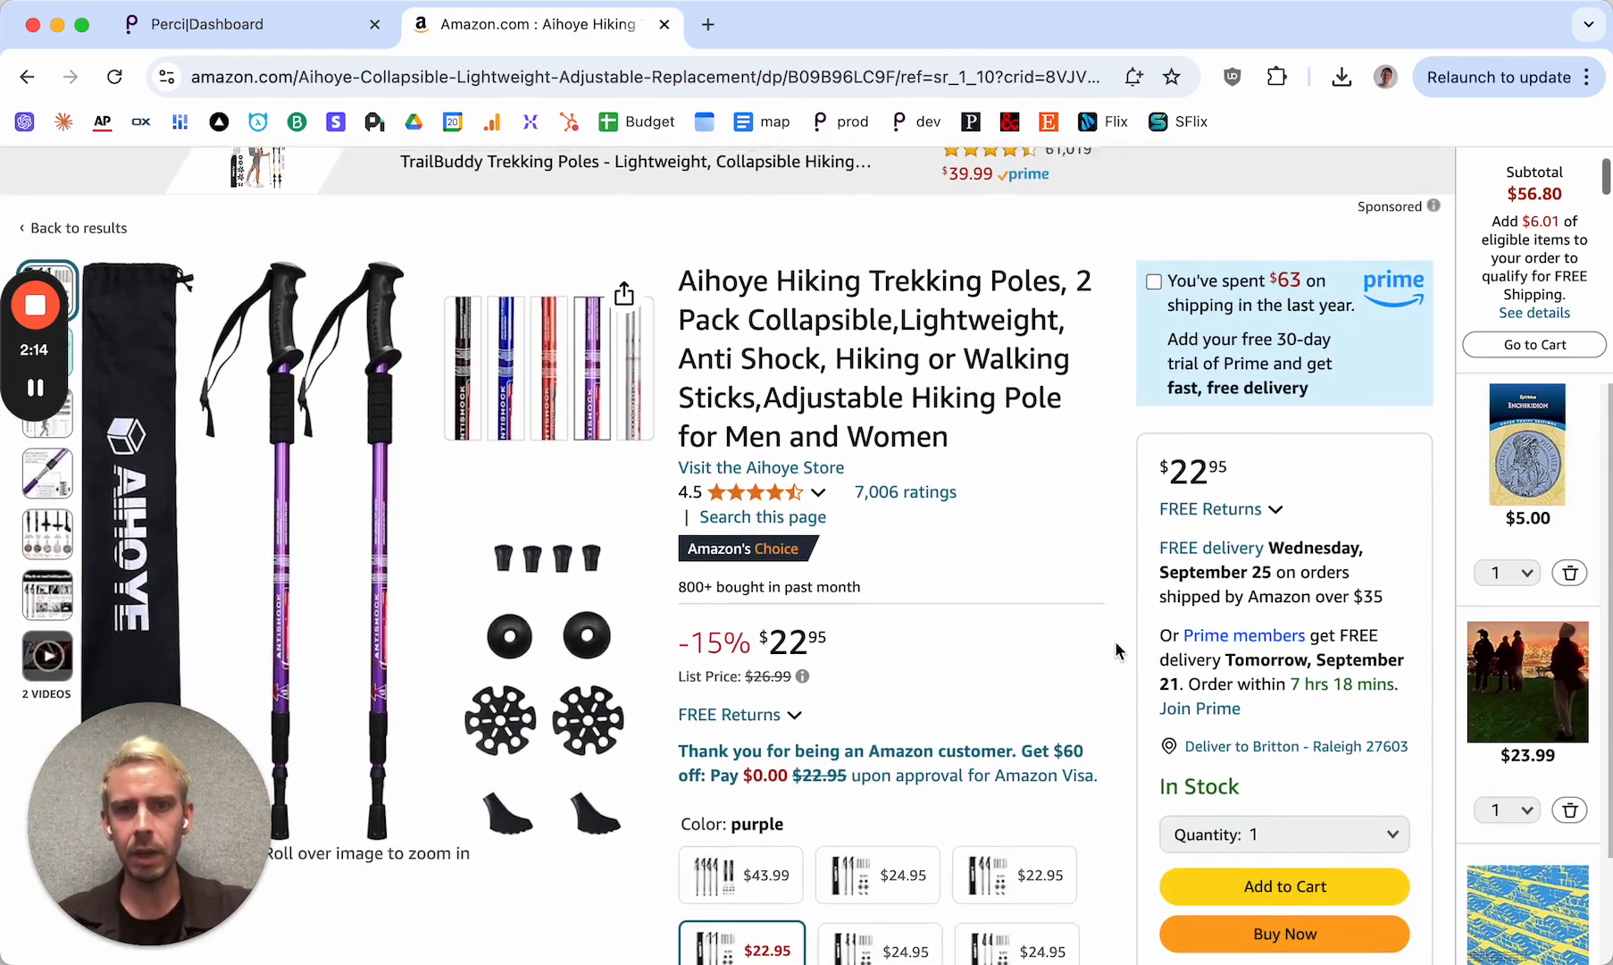
scroll(1115, 641, up, 3)
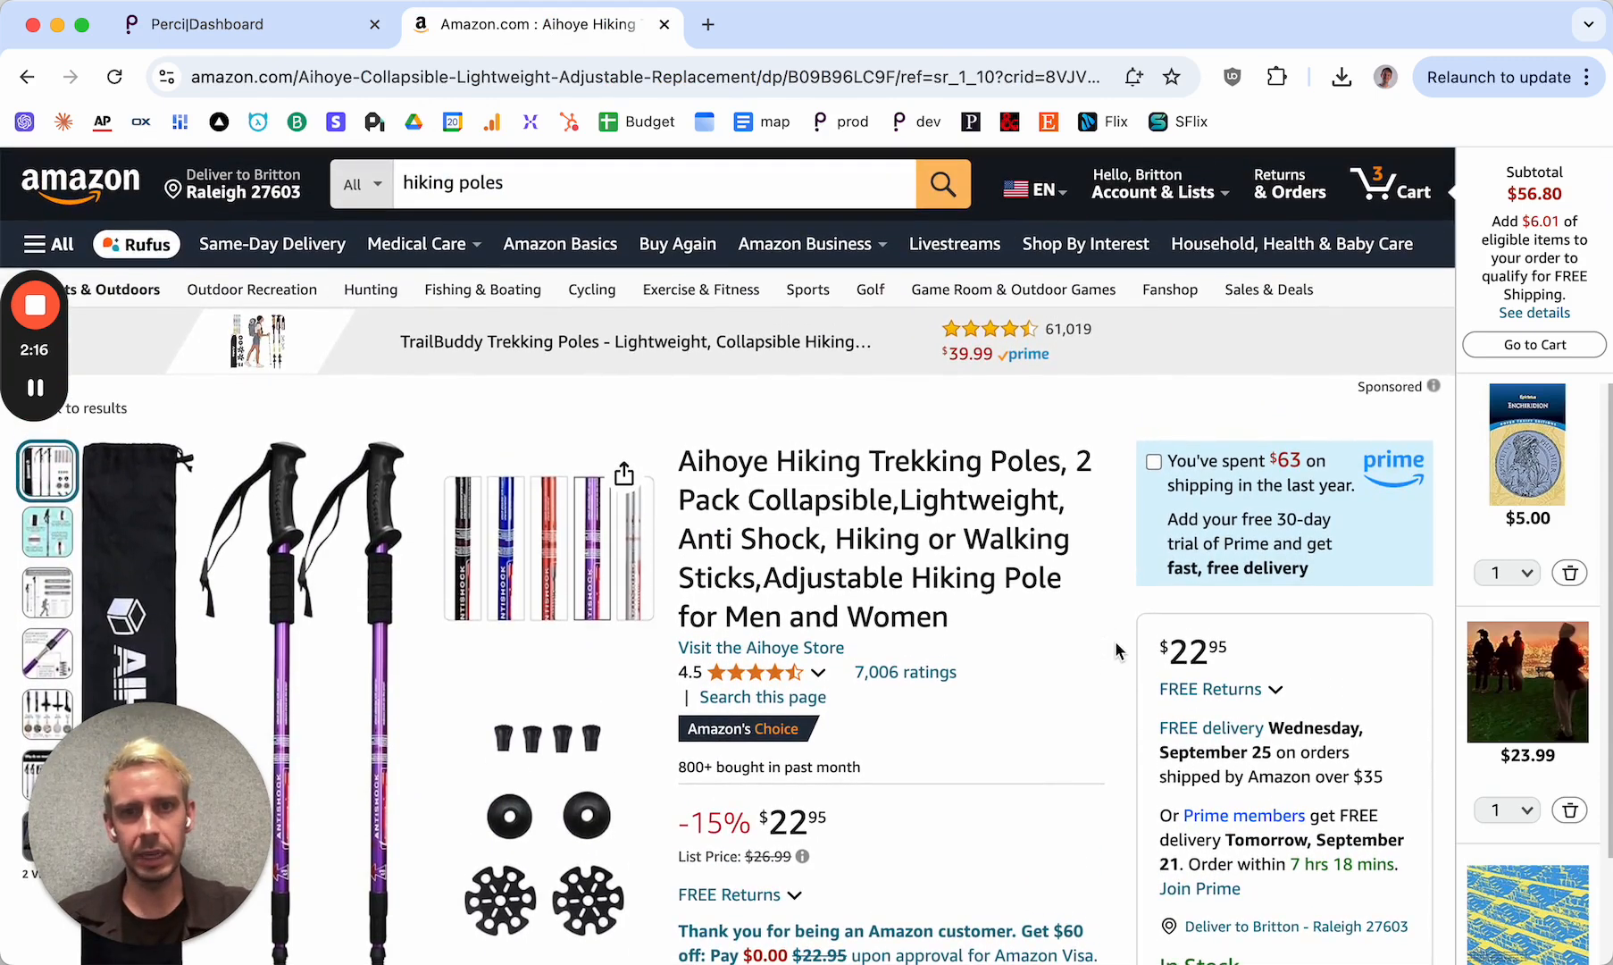
click(272, 30)
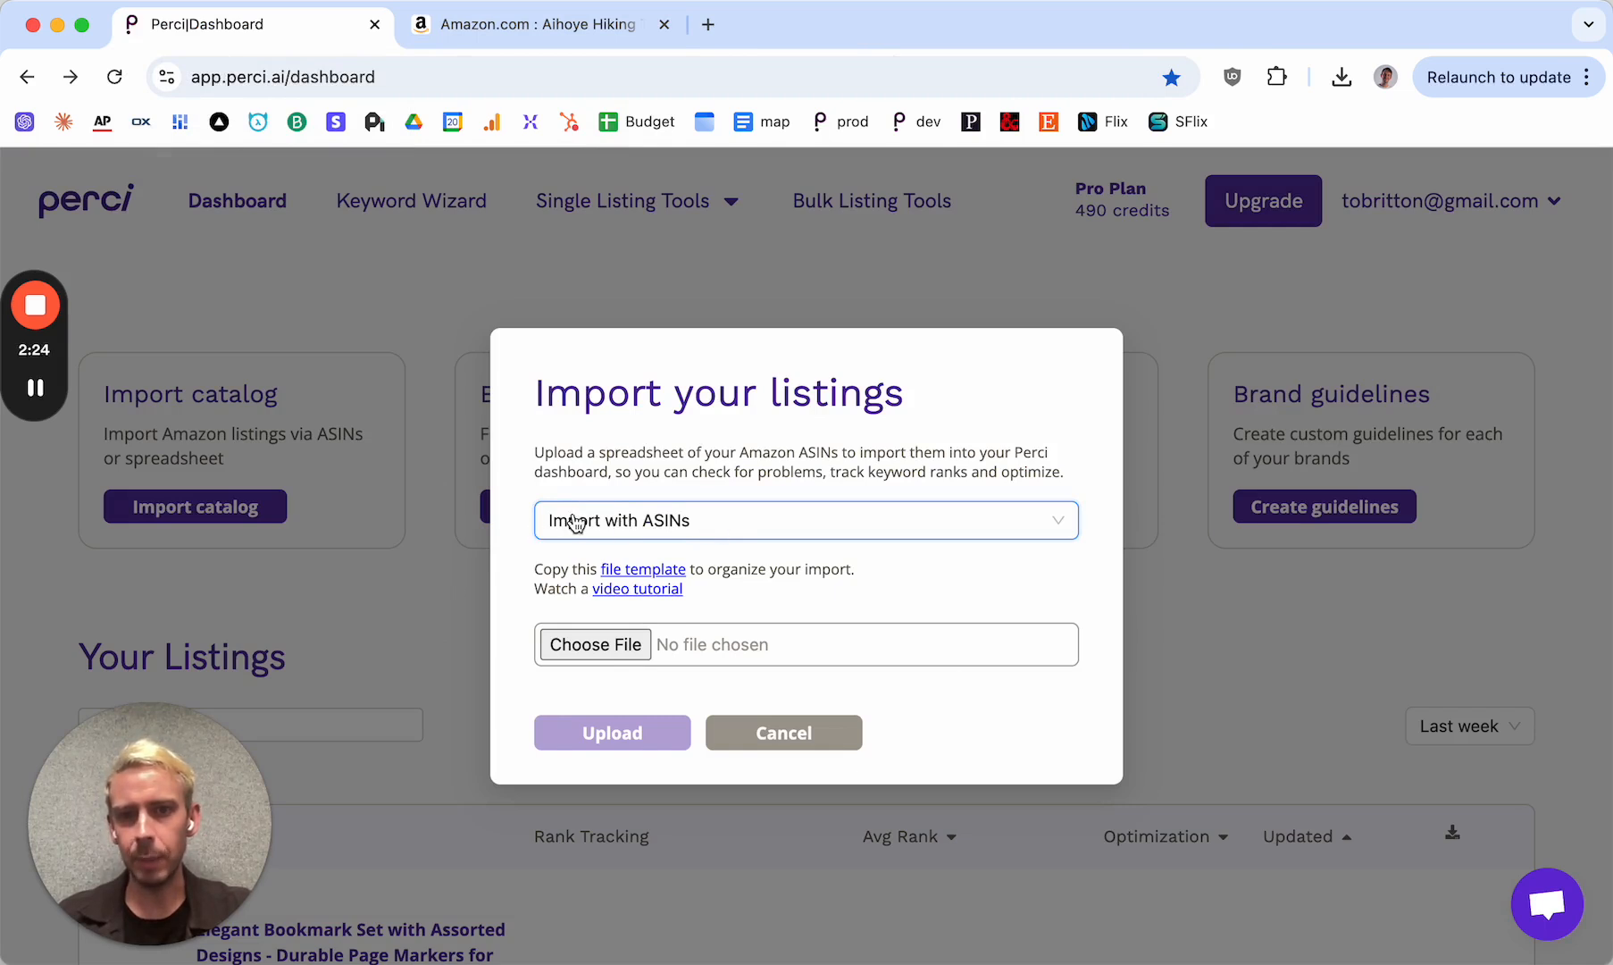
Make a copy of the Perci Listings Import Template in Google Sheets and open its Import Template sheet
click(645, 571)
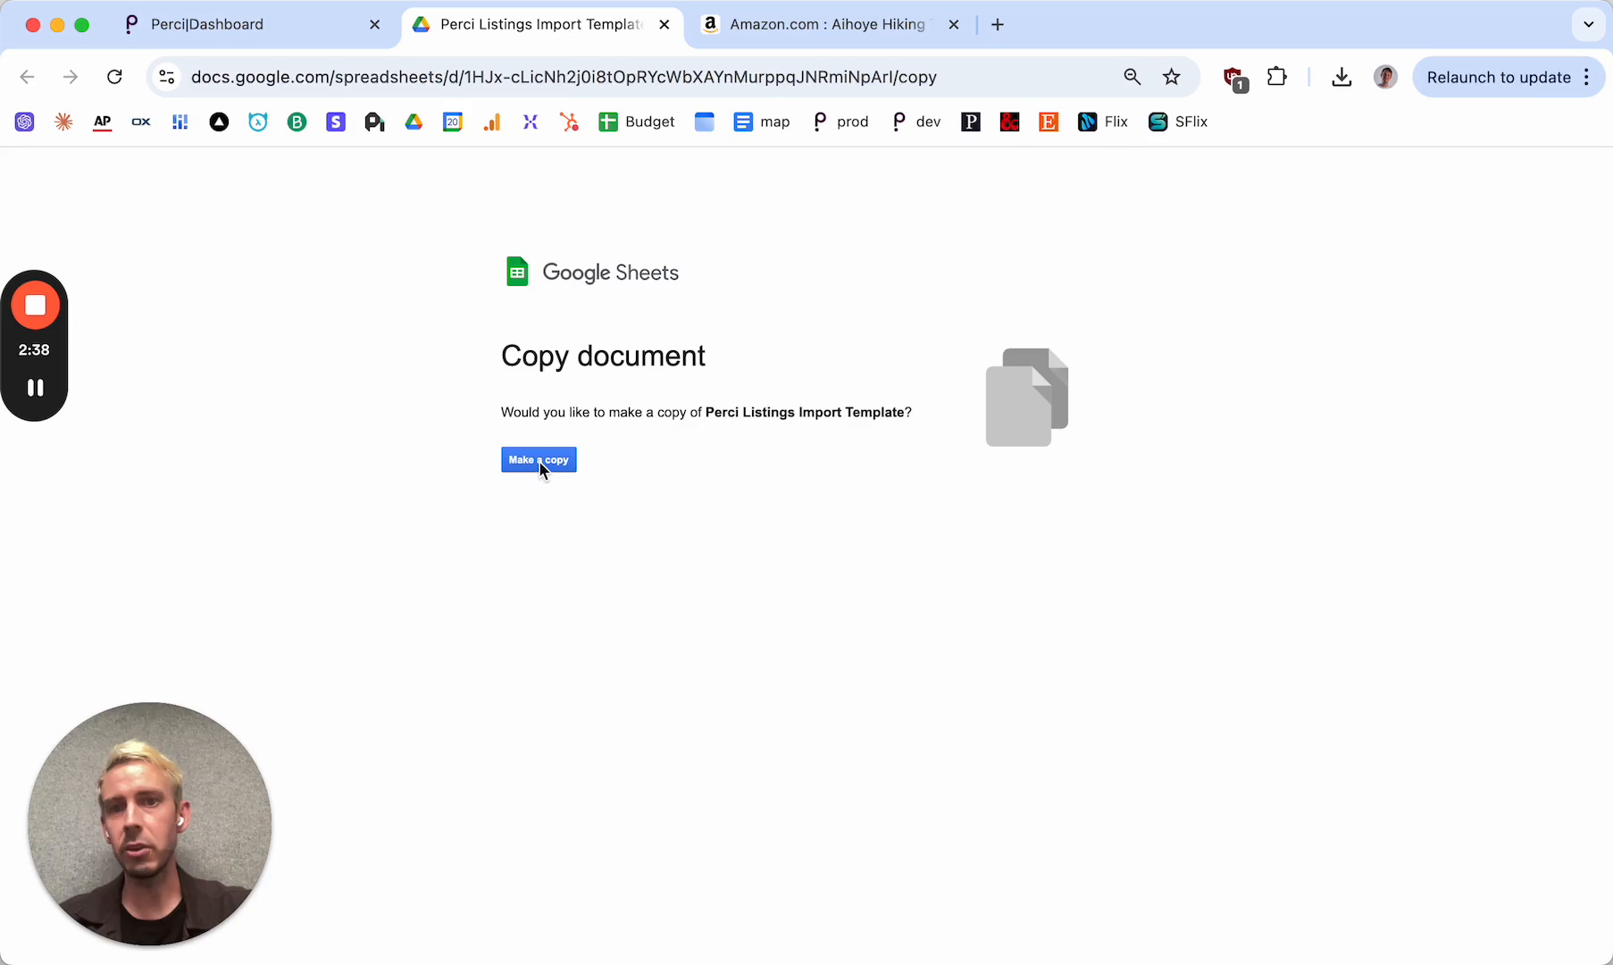
click(540, 460)
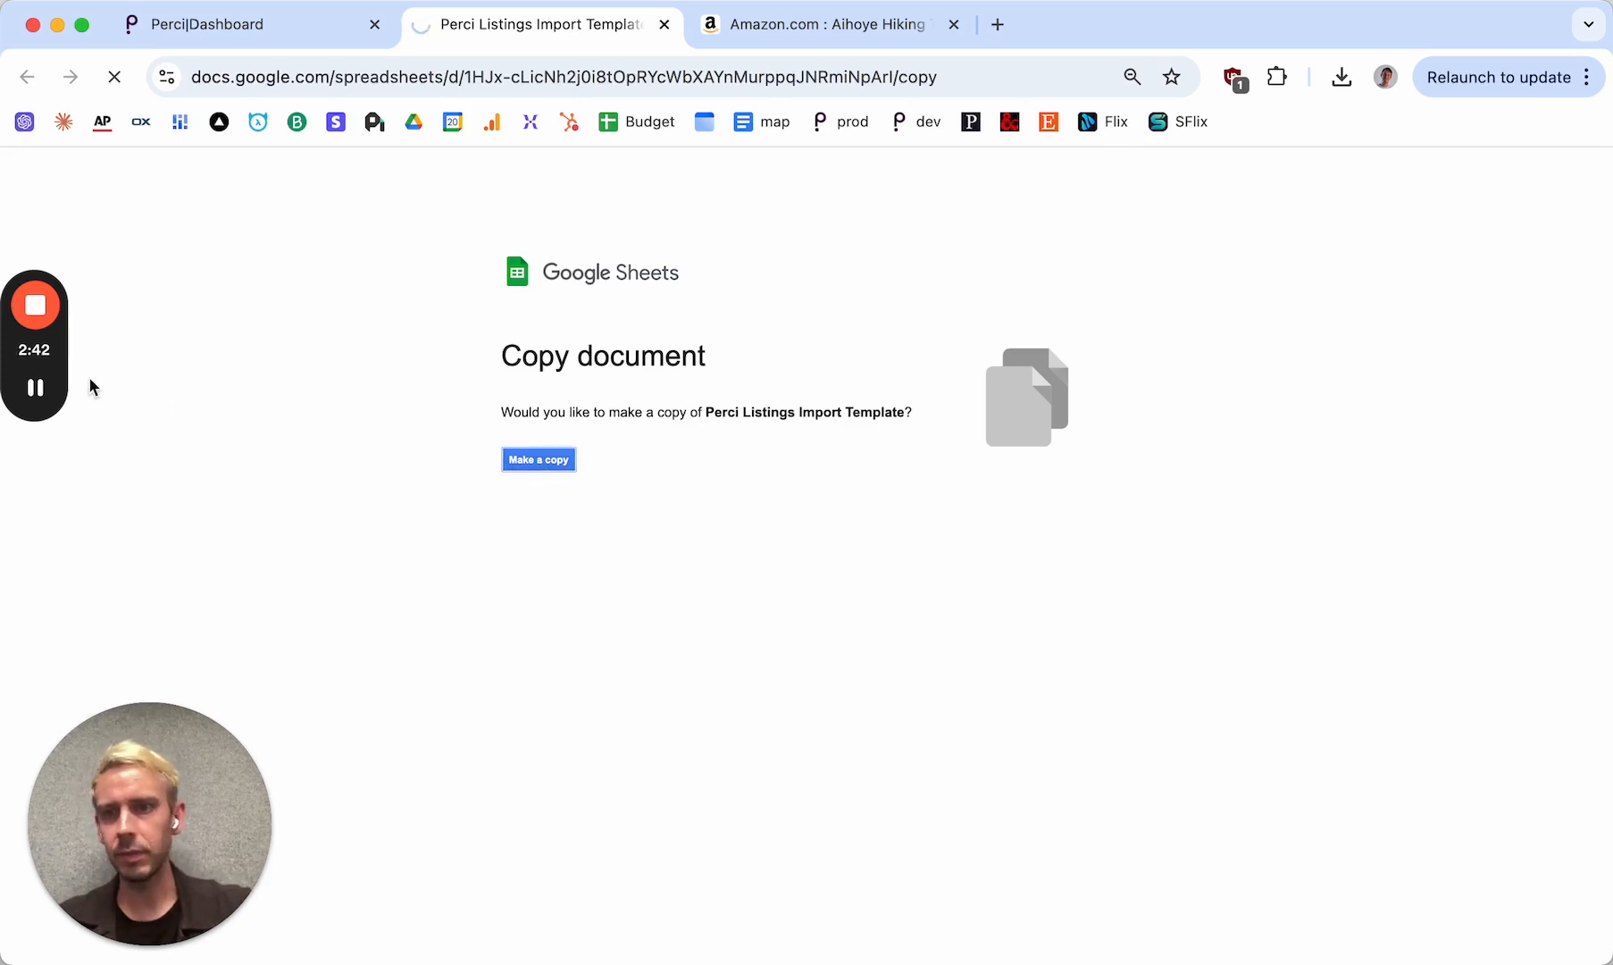
drag(29, 348, 1504, 522)
drag(173, 772, 1535, 708)
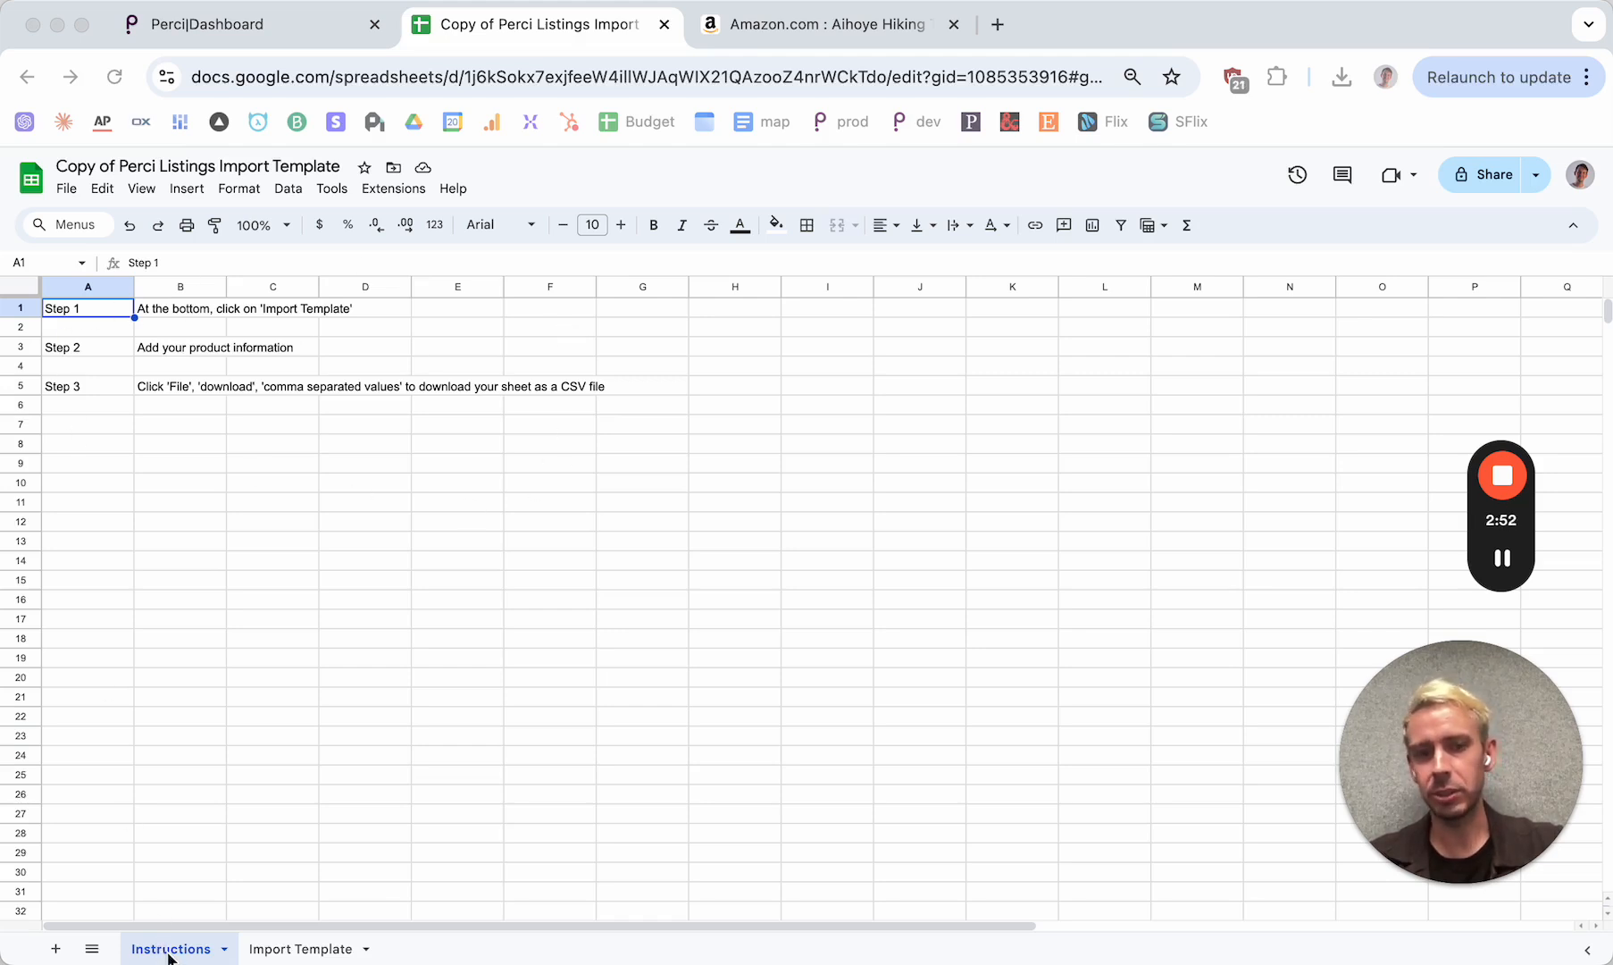
click(299, 956)
click(298, 951)
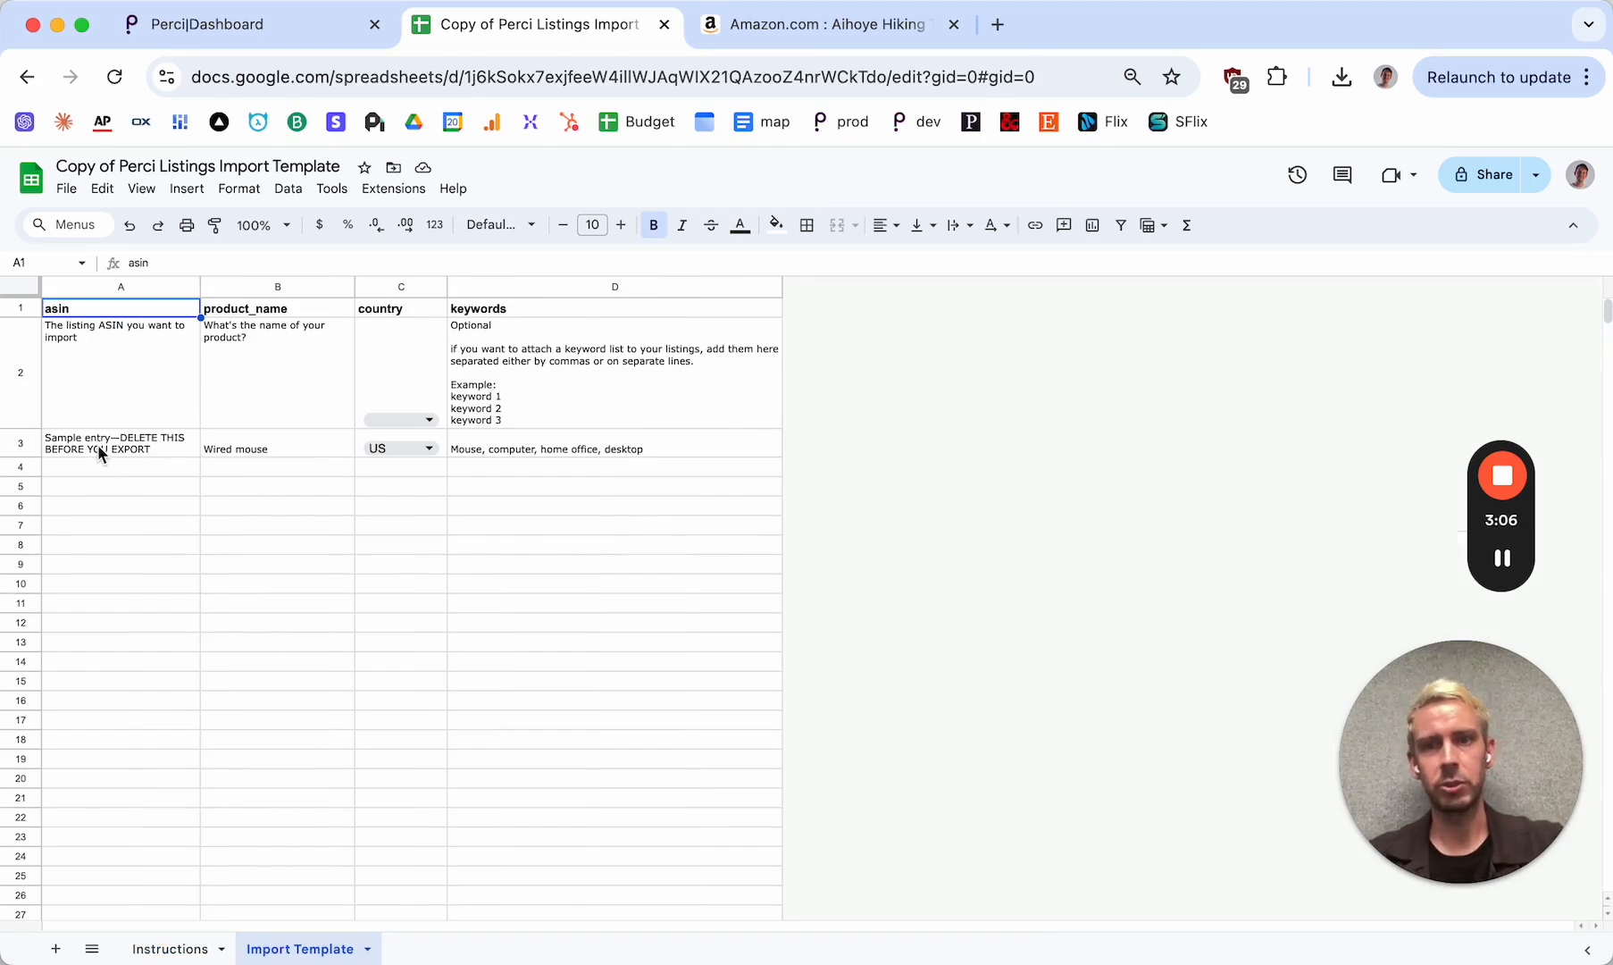
Examine the template's column headings and the asin column with its sample entry
scroll(102, 453, up, 5)
scroll(102, 453, left, 1)
scroll(100, 452, up, 4)
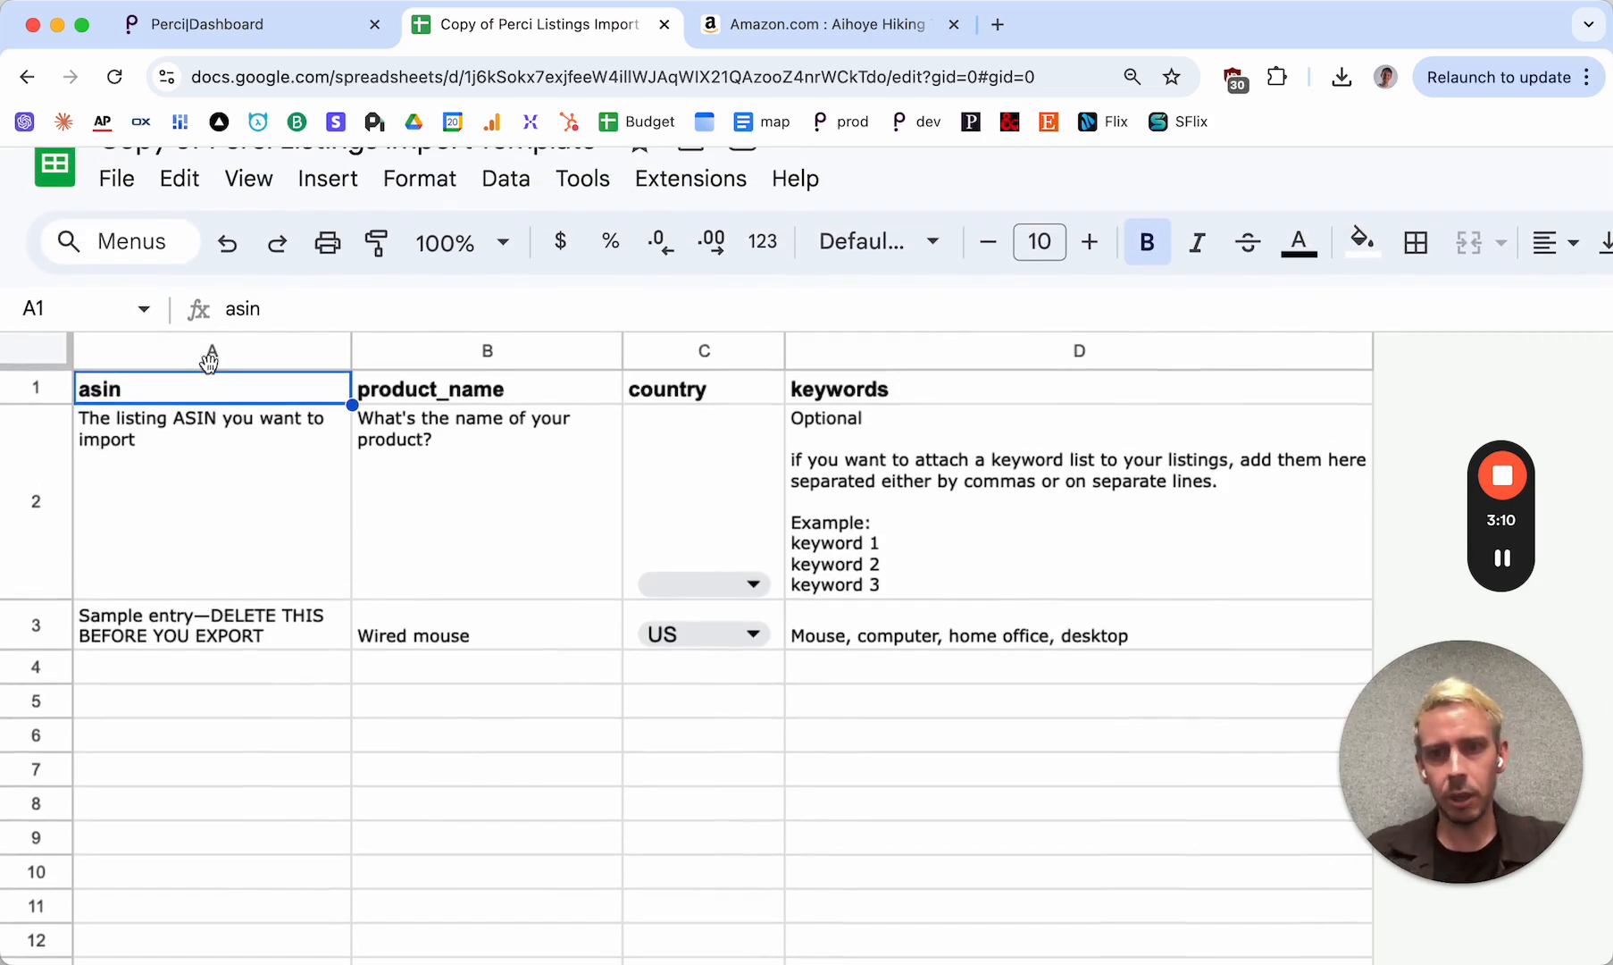
click(204, 354)
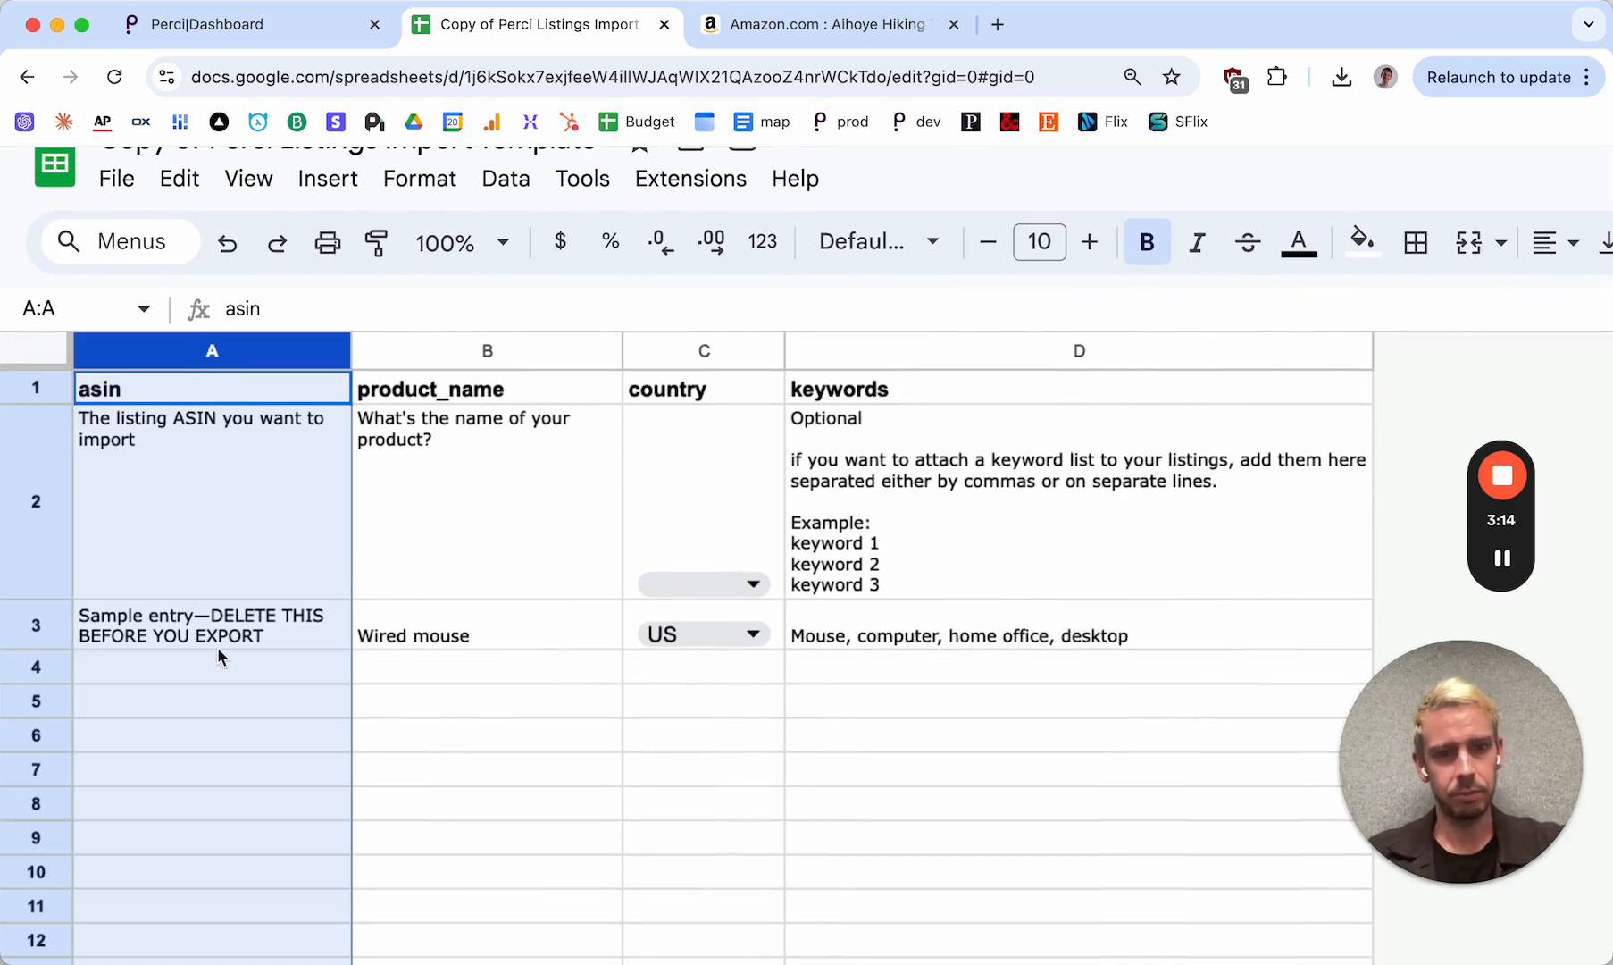
scroll(189, 682, down, 5)
scroll(189, 681, up, 3)
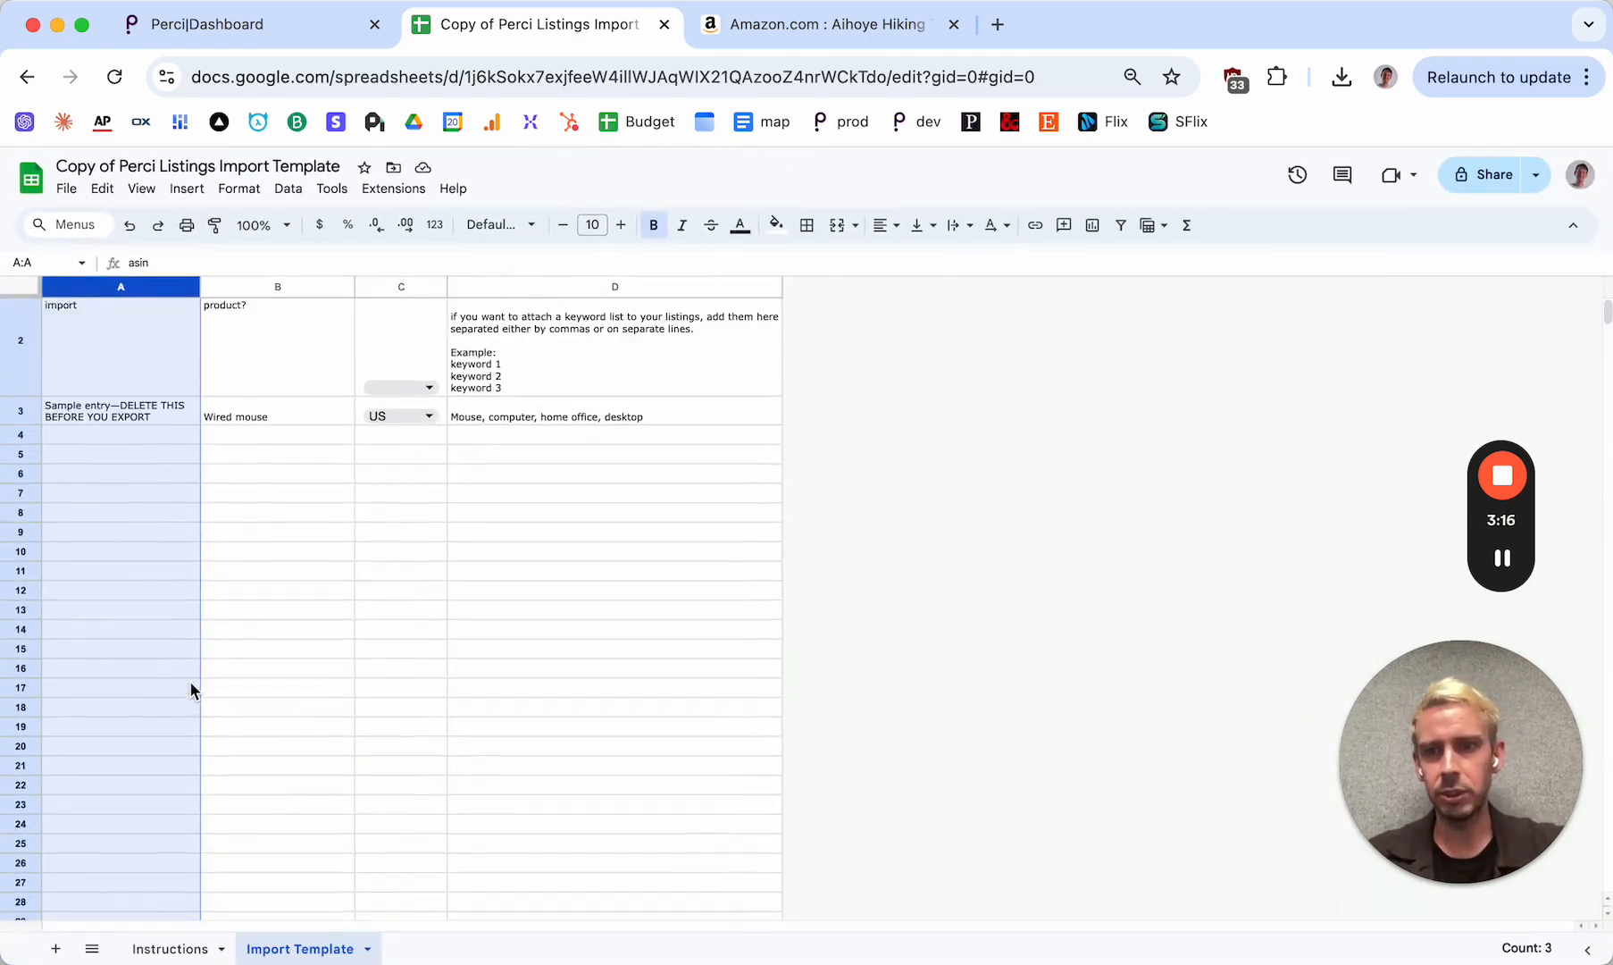
Fill the sample entry in A3 down to A25 and clear the copies from A4:A25
click(128, 453)
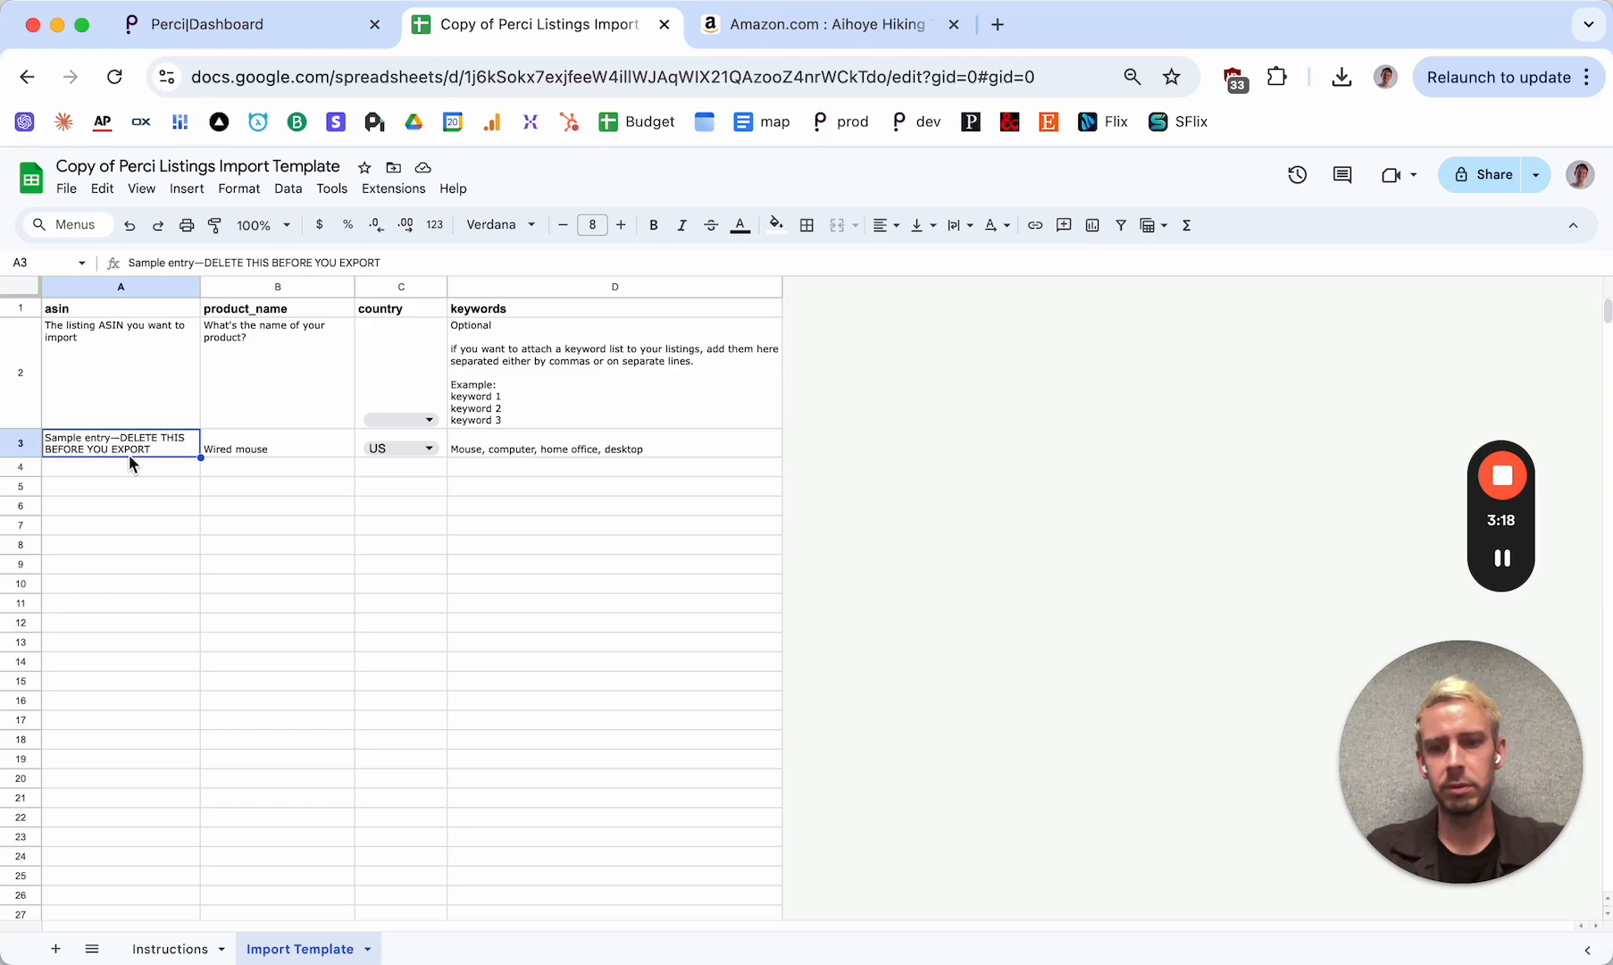
drag(200, 457, 177, 883)
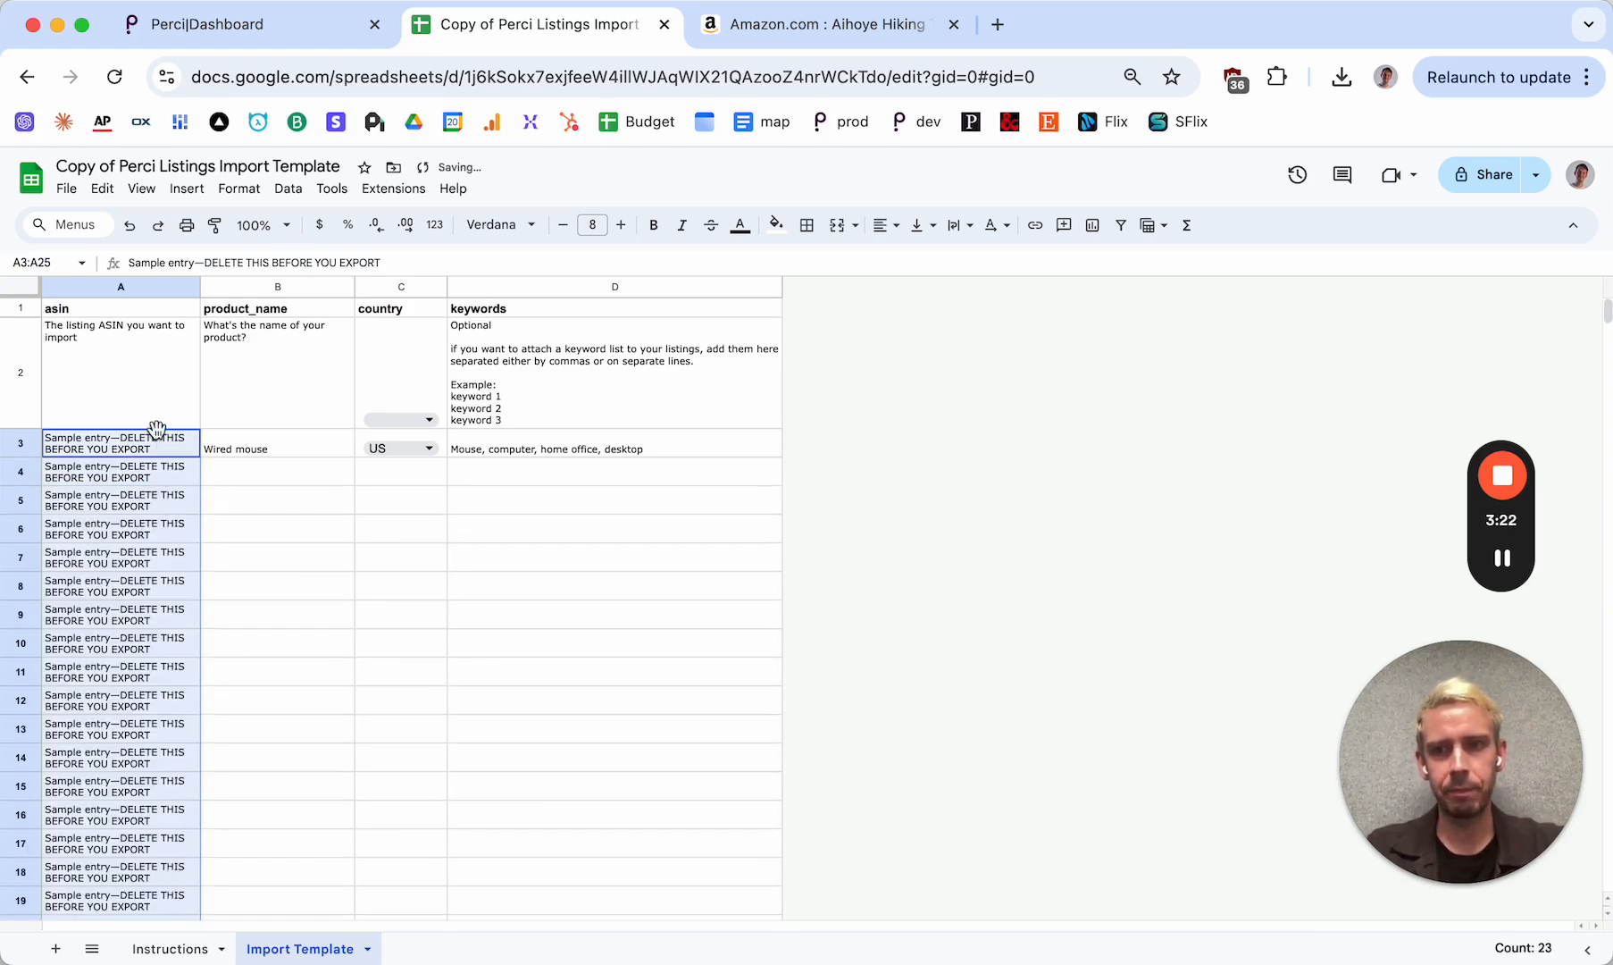
click(155, 473)
scroll(155, 893, down, 5)
shift+click(140, 831)
key(Delete)
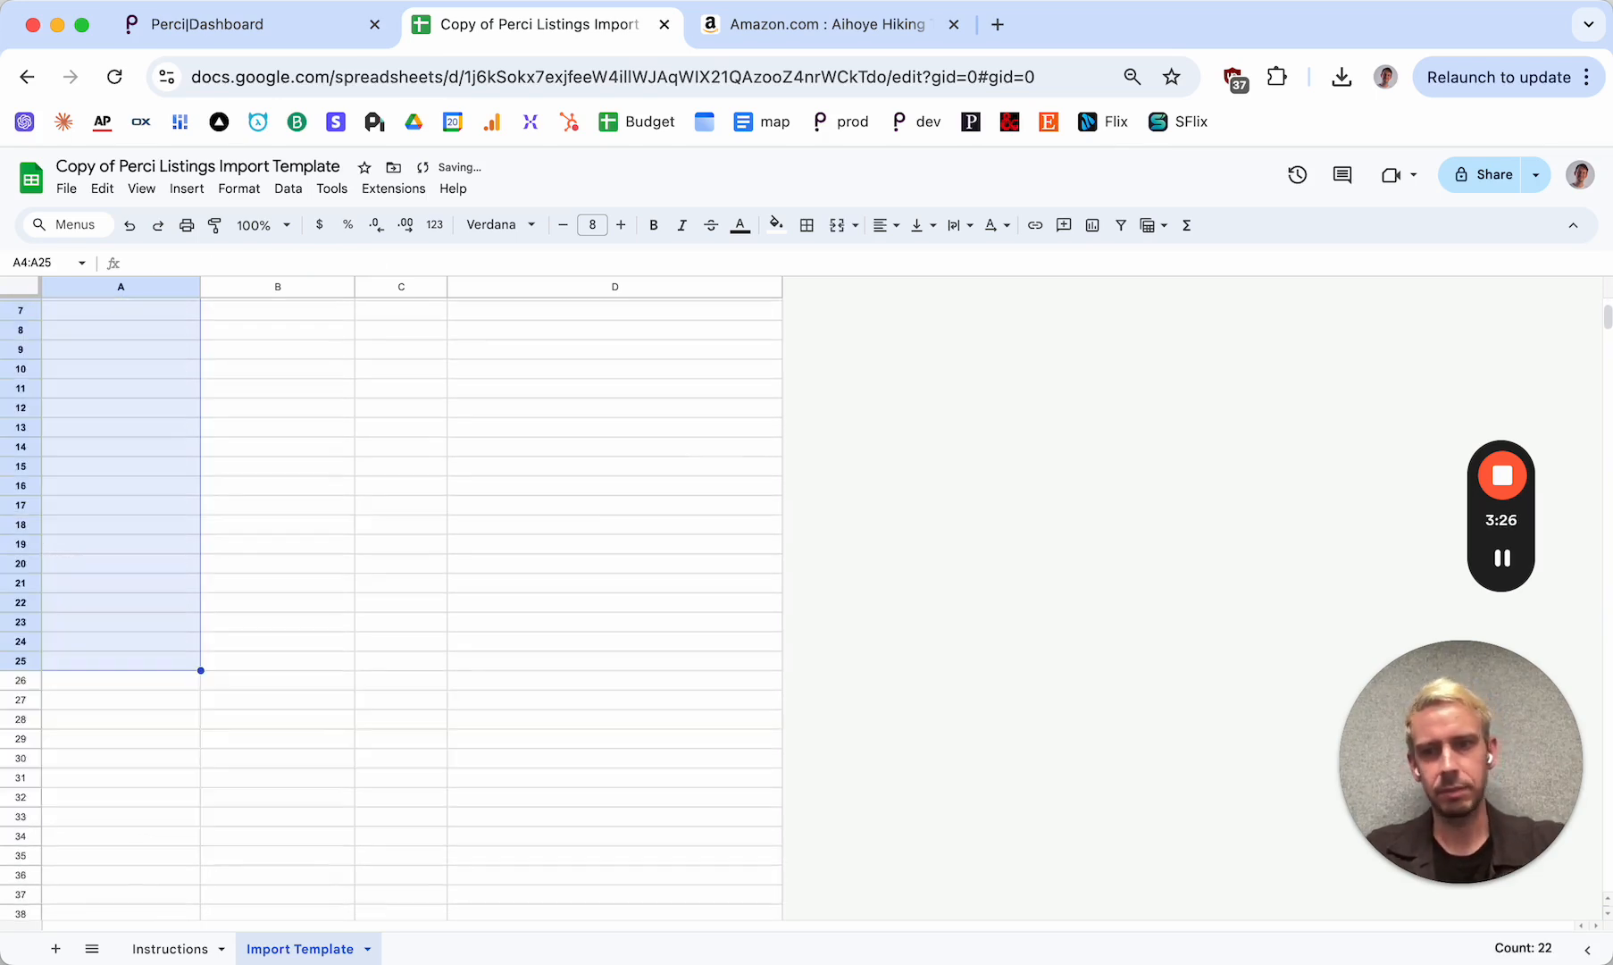
scroll(107, 625, up, 3)
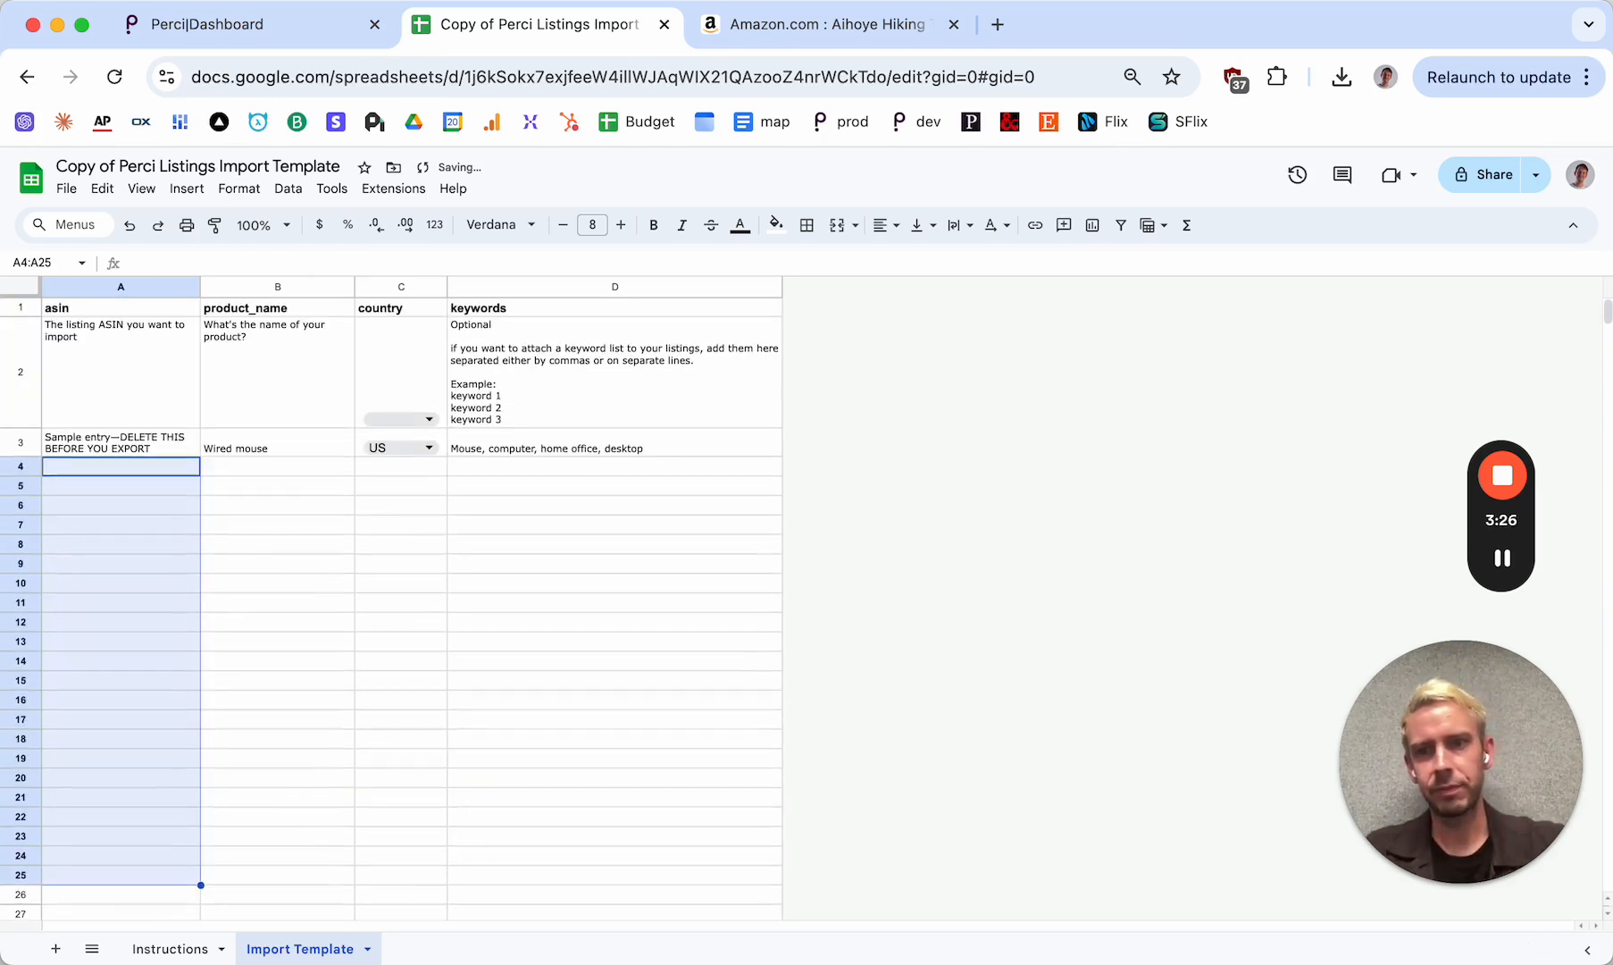
Copy the ASIN B09B96LC9F from the Amazon listing's web address and paste it over the sample entry in A3
click(121, 287)
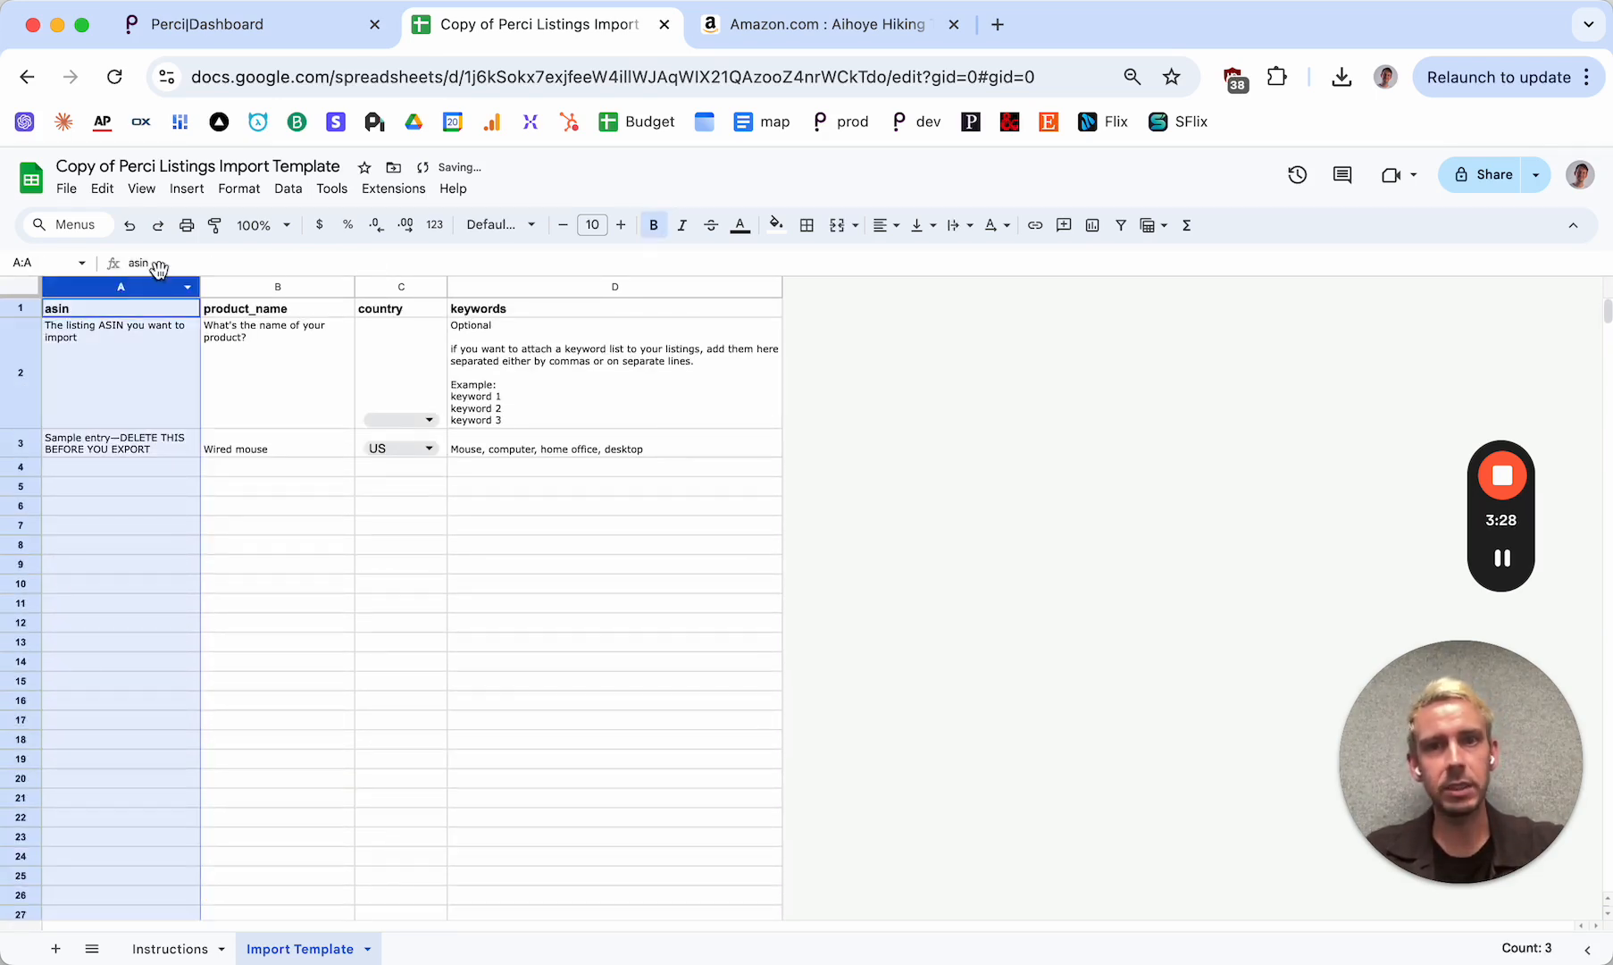
click(817, 76)
double_click(684, 75)
click(551, 41)
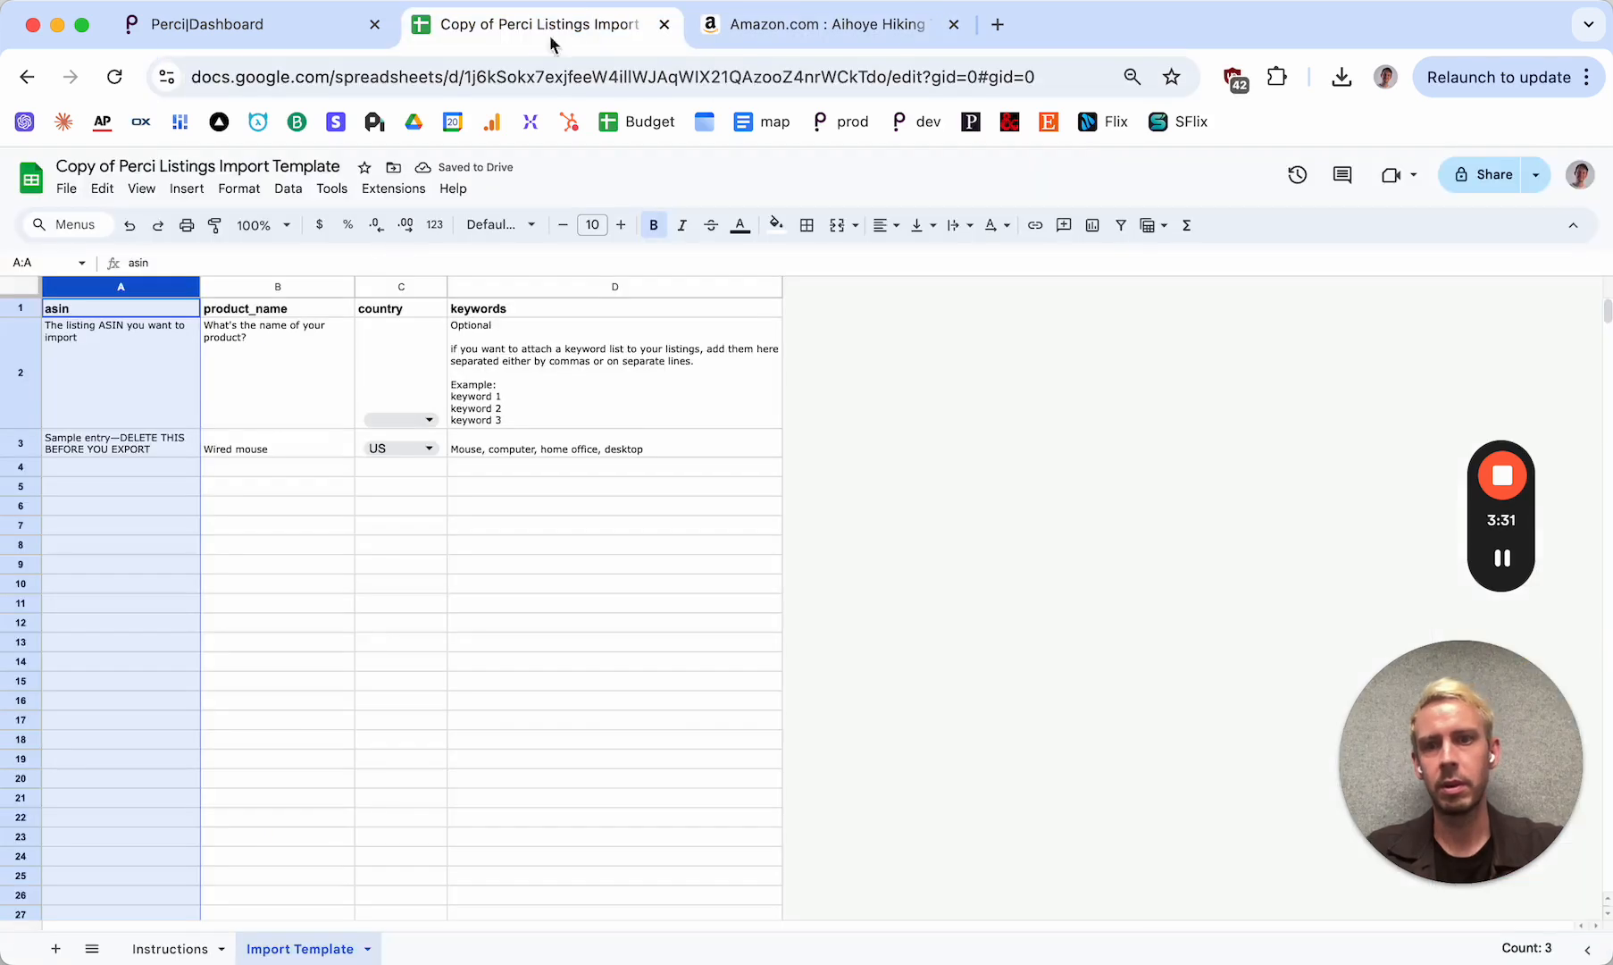
click(149, 441)
key(ctrl+v)
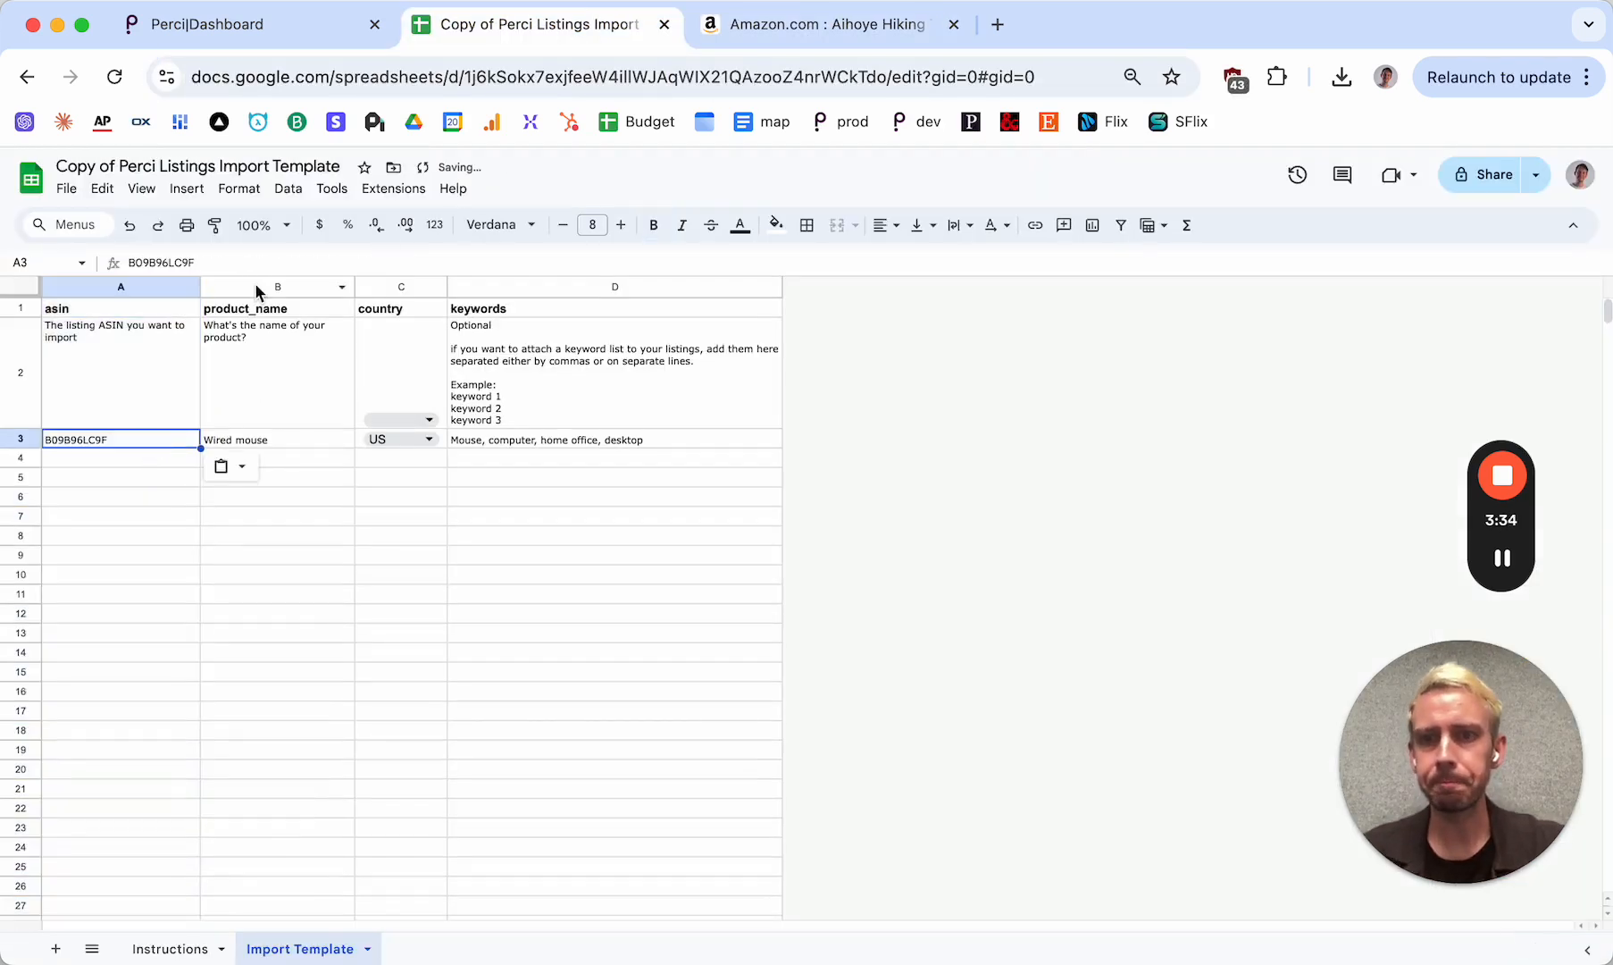
Check the words "Trekking Poles" in the Amazon listing title and clear the sample product name from cell B3
click(255, 286)
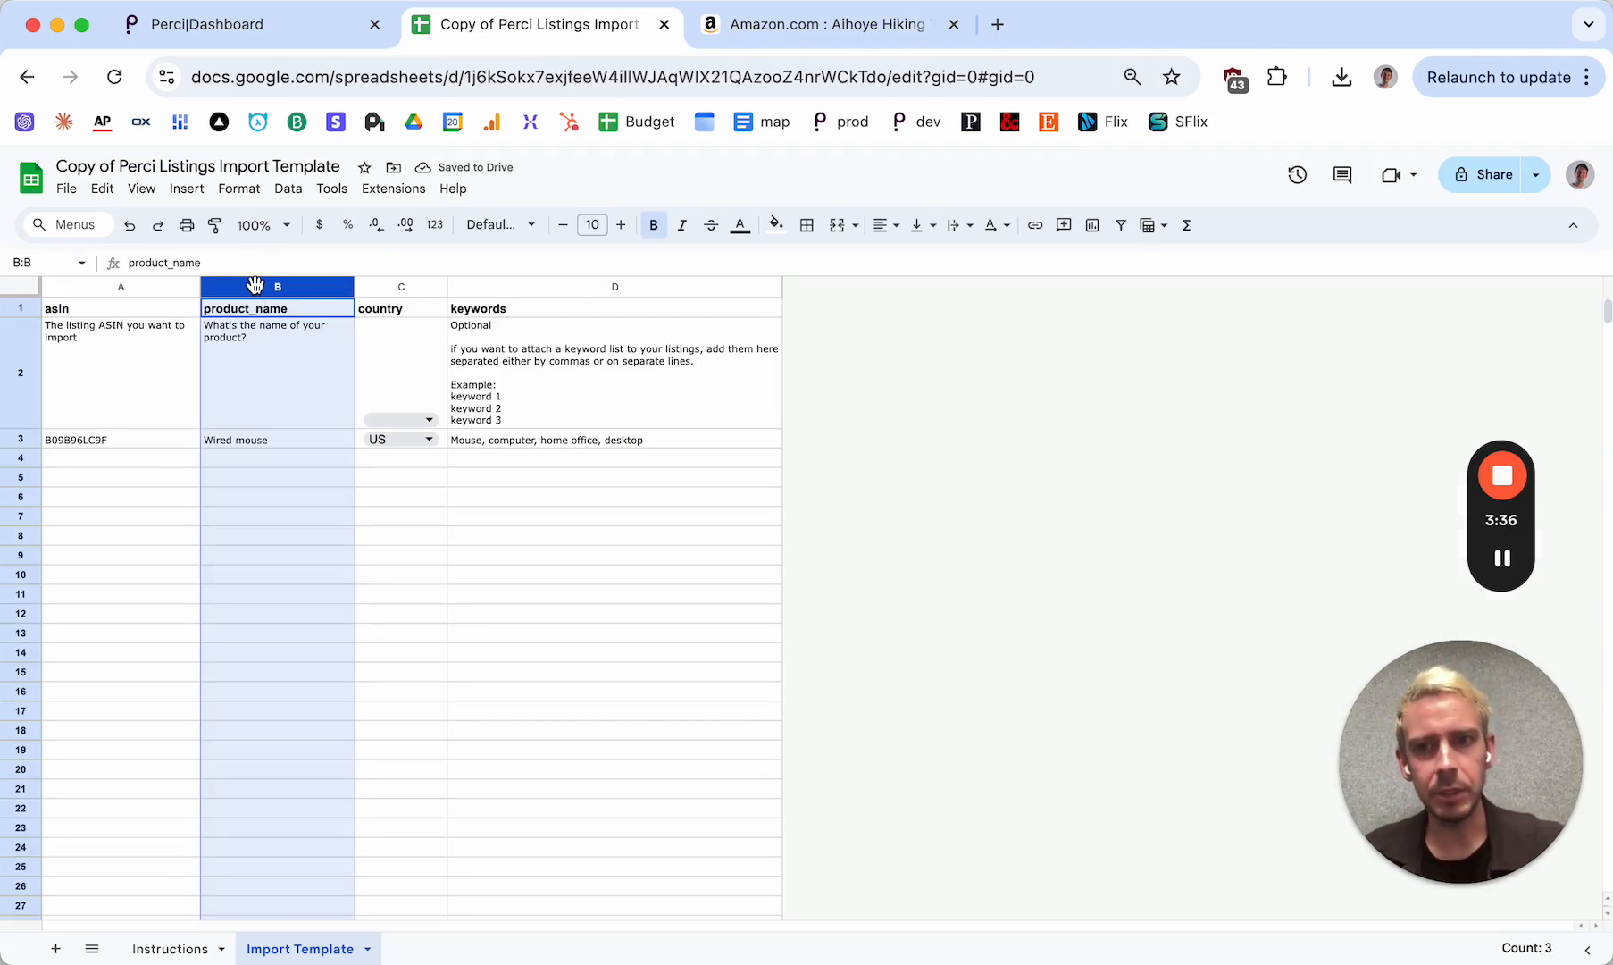
click(261, 440)
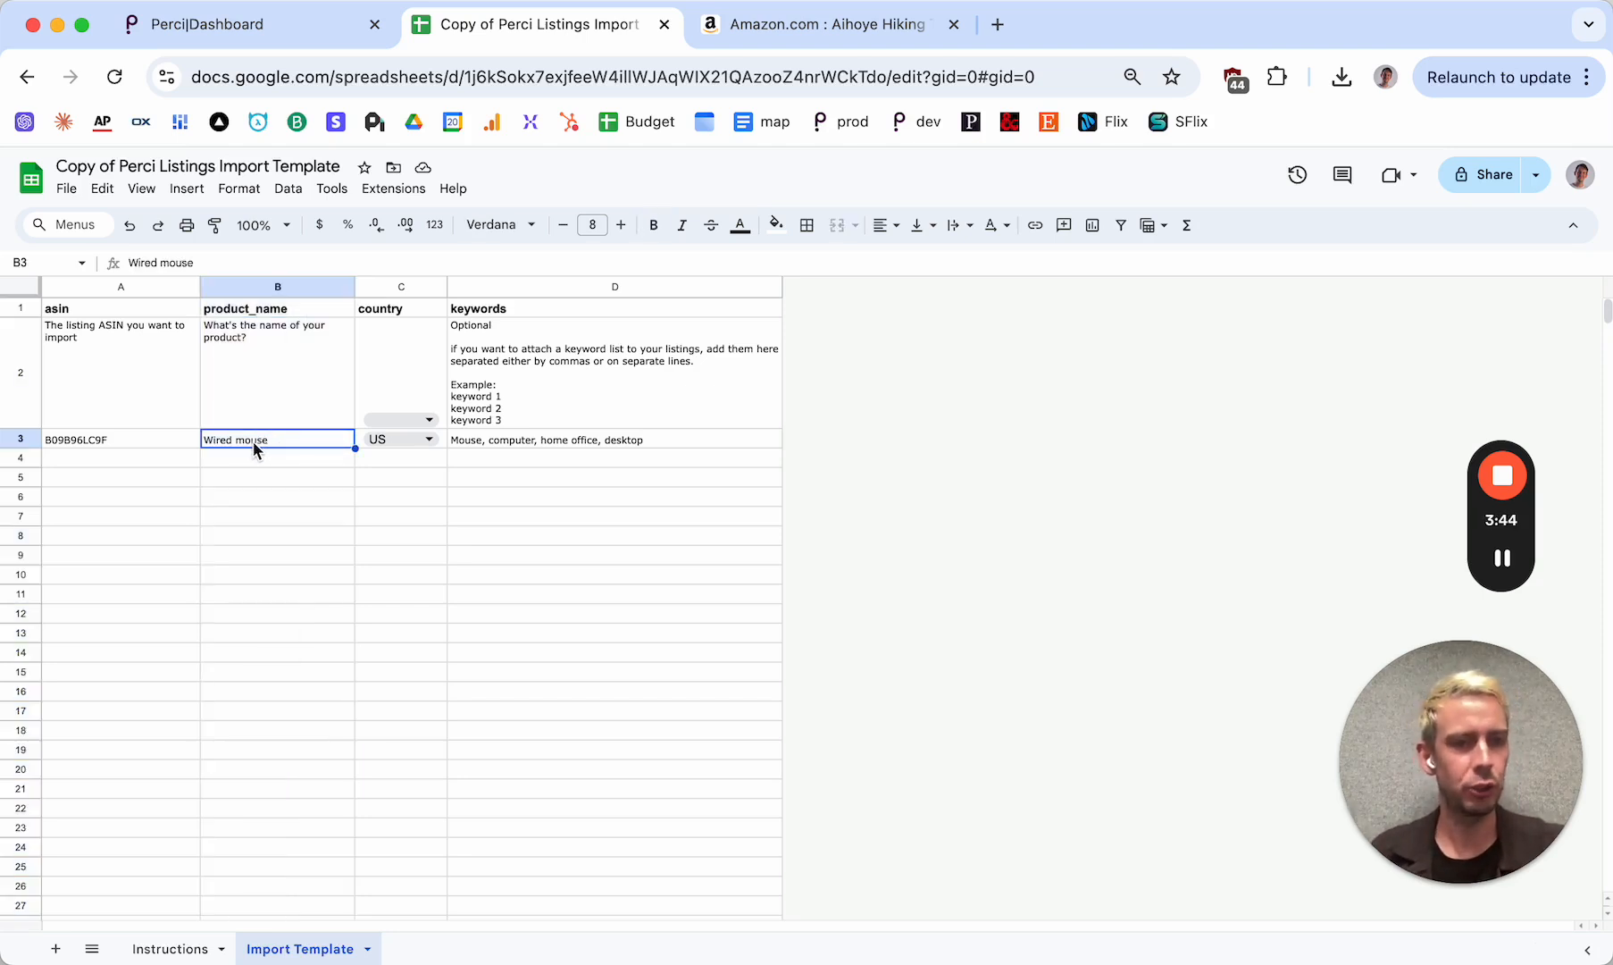
click(822, 24)
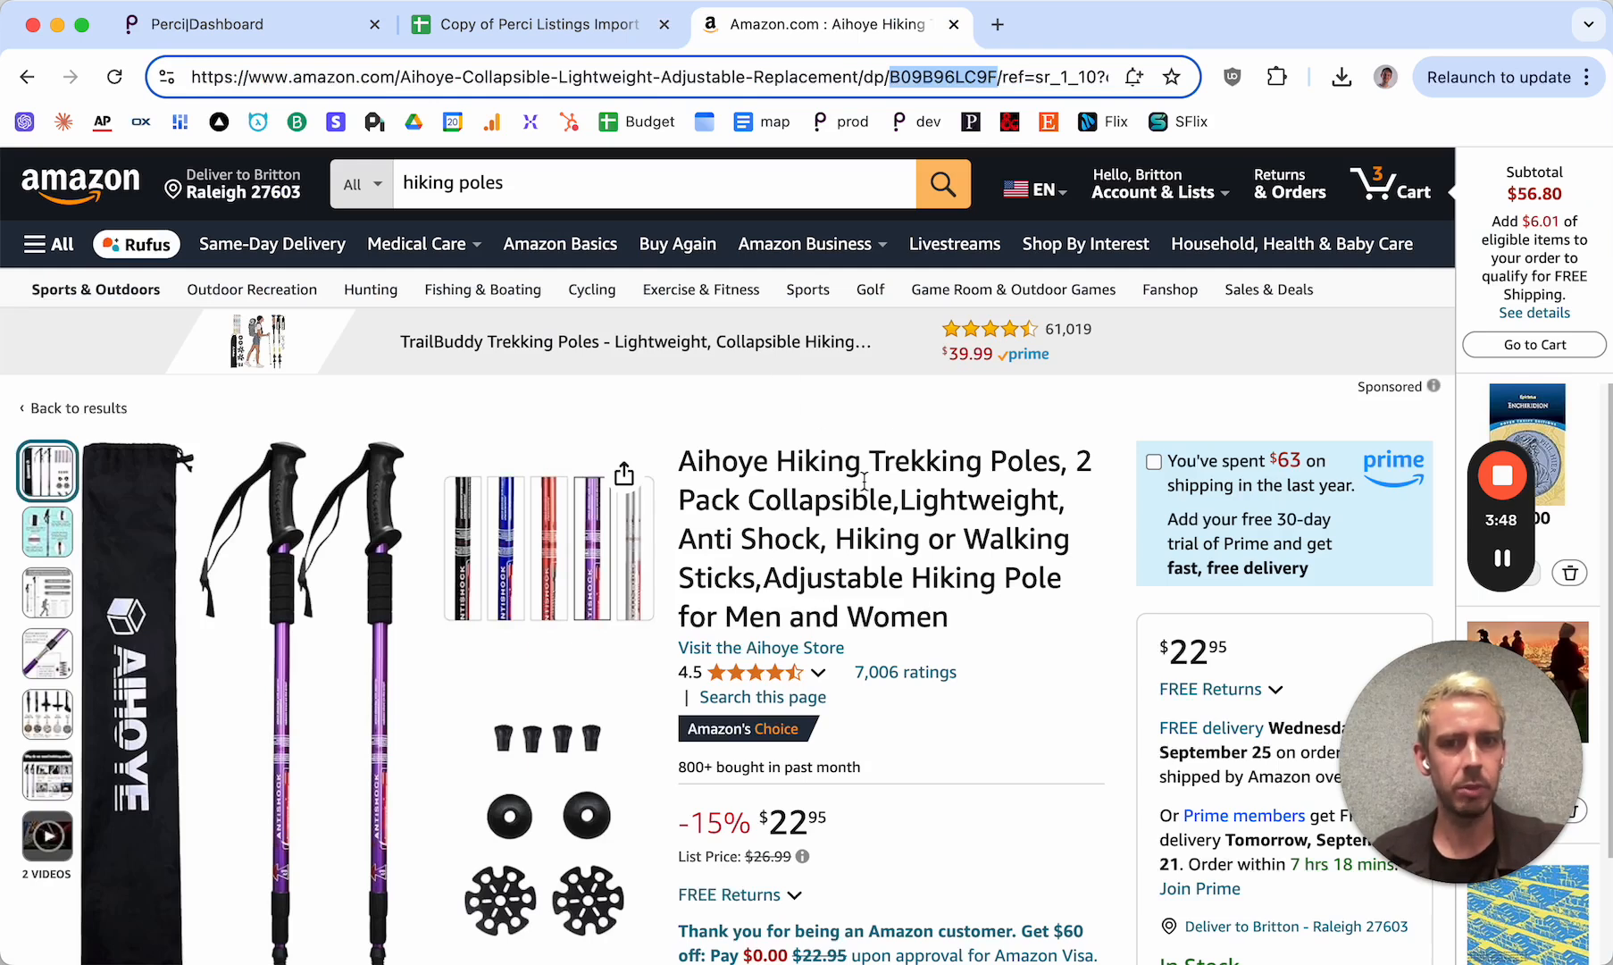
drag(869, 464, 1062, 465)
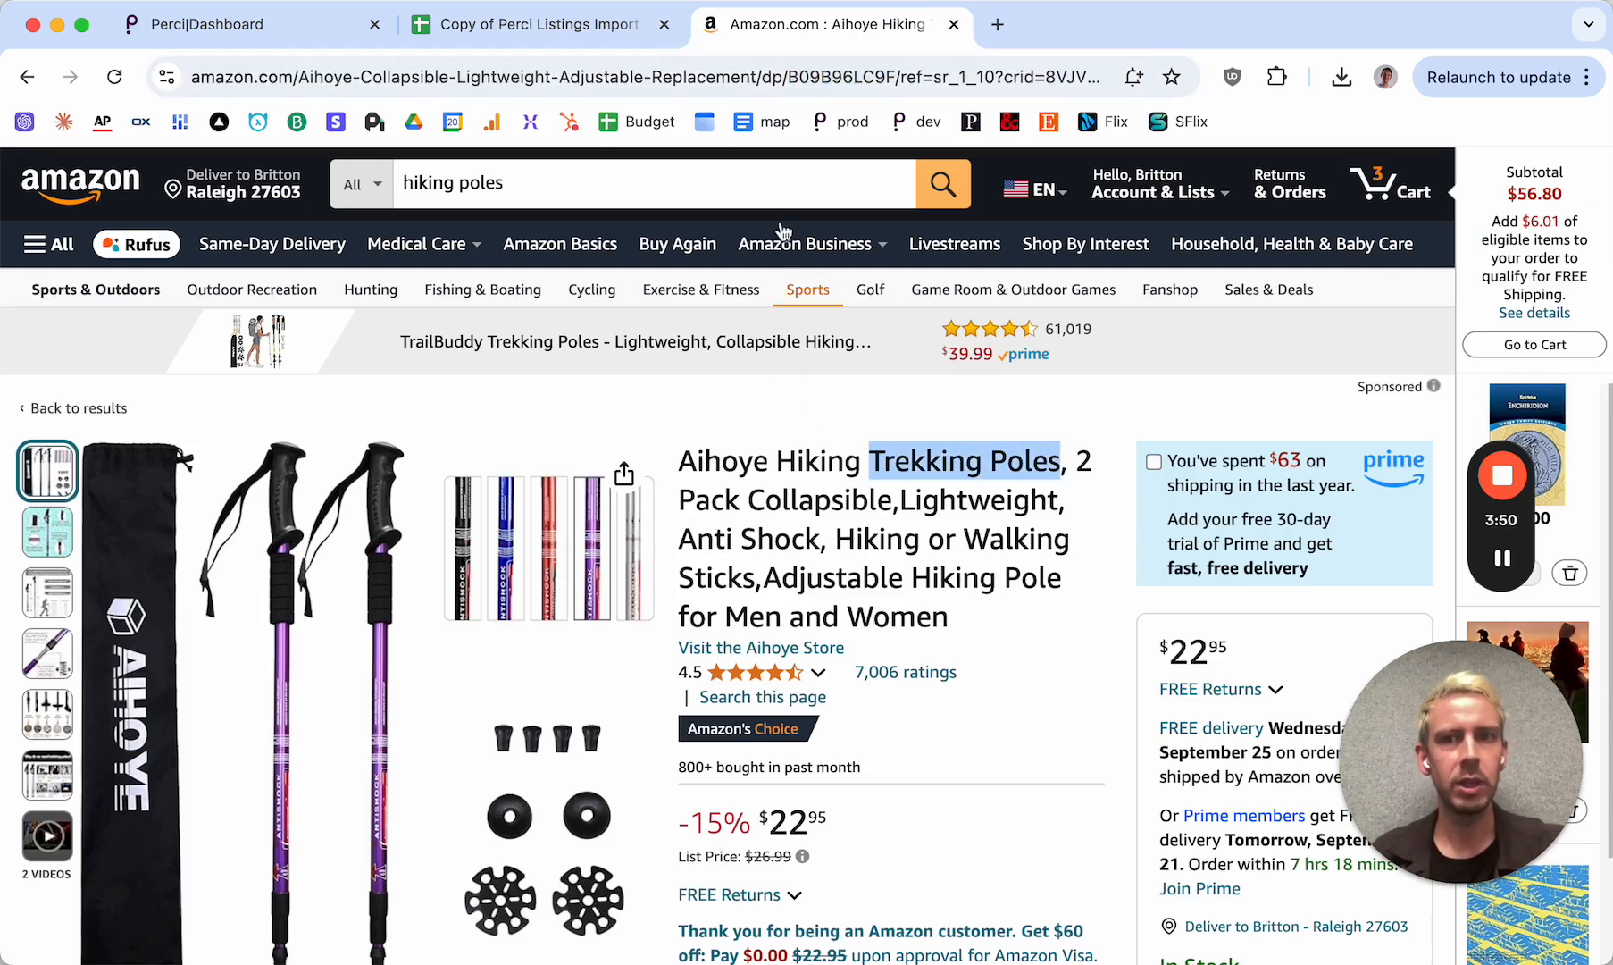
click(583, 16)
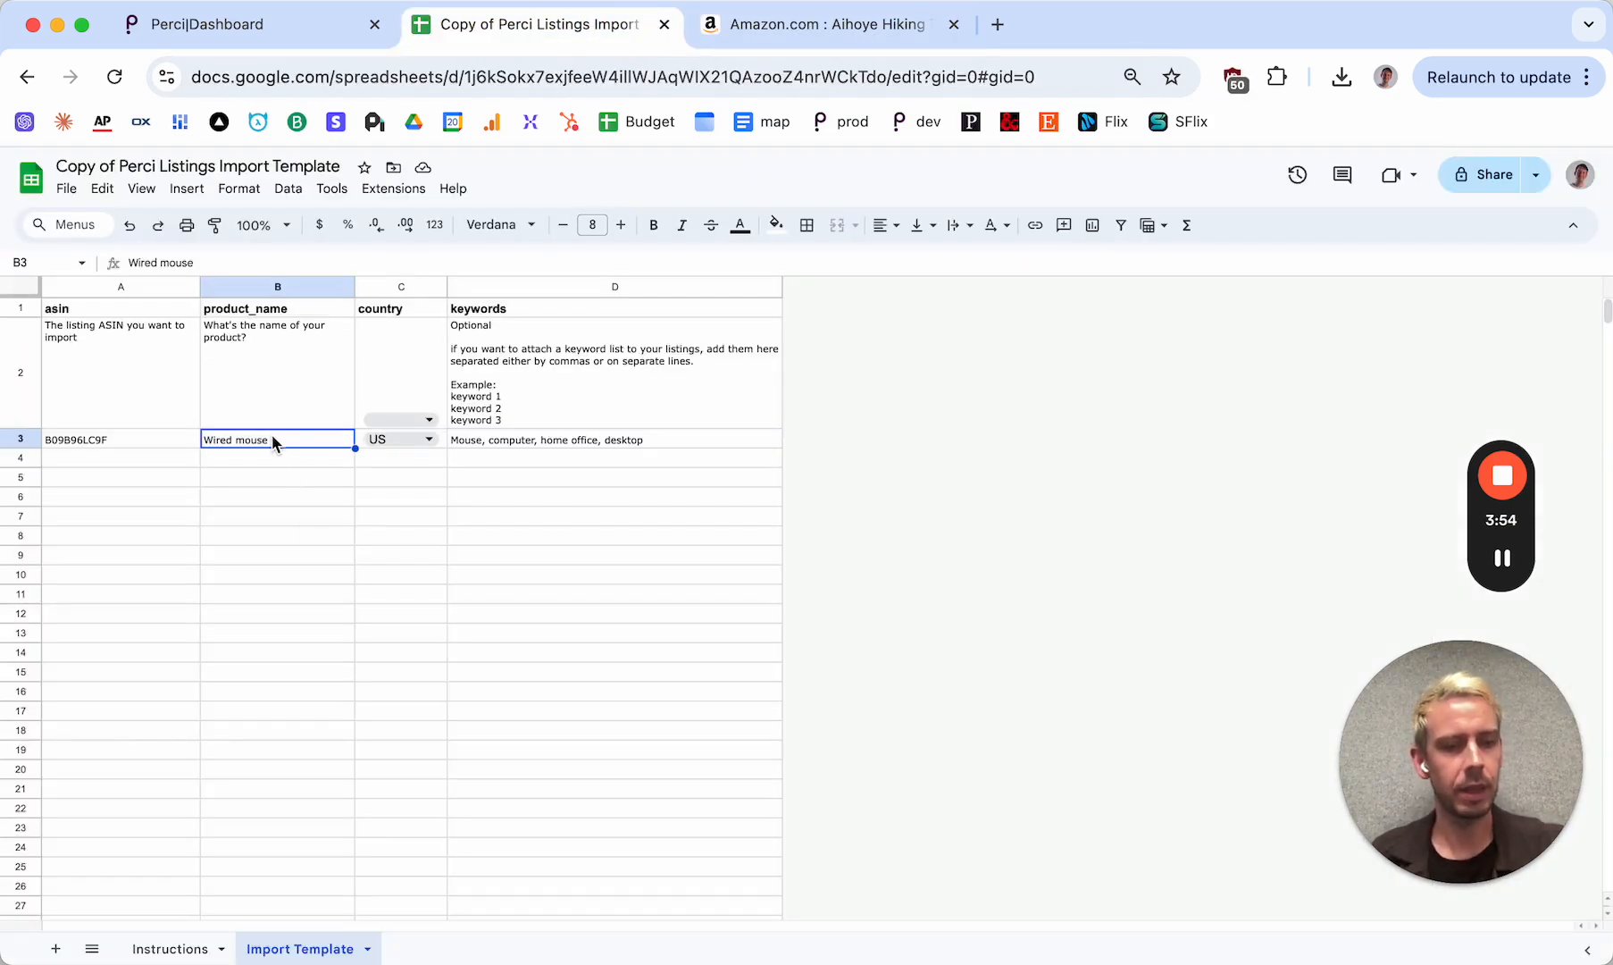
key(BackSpace)
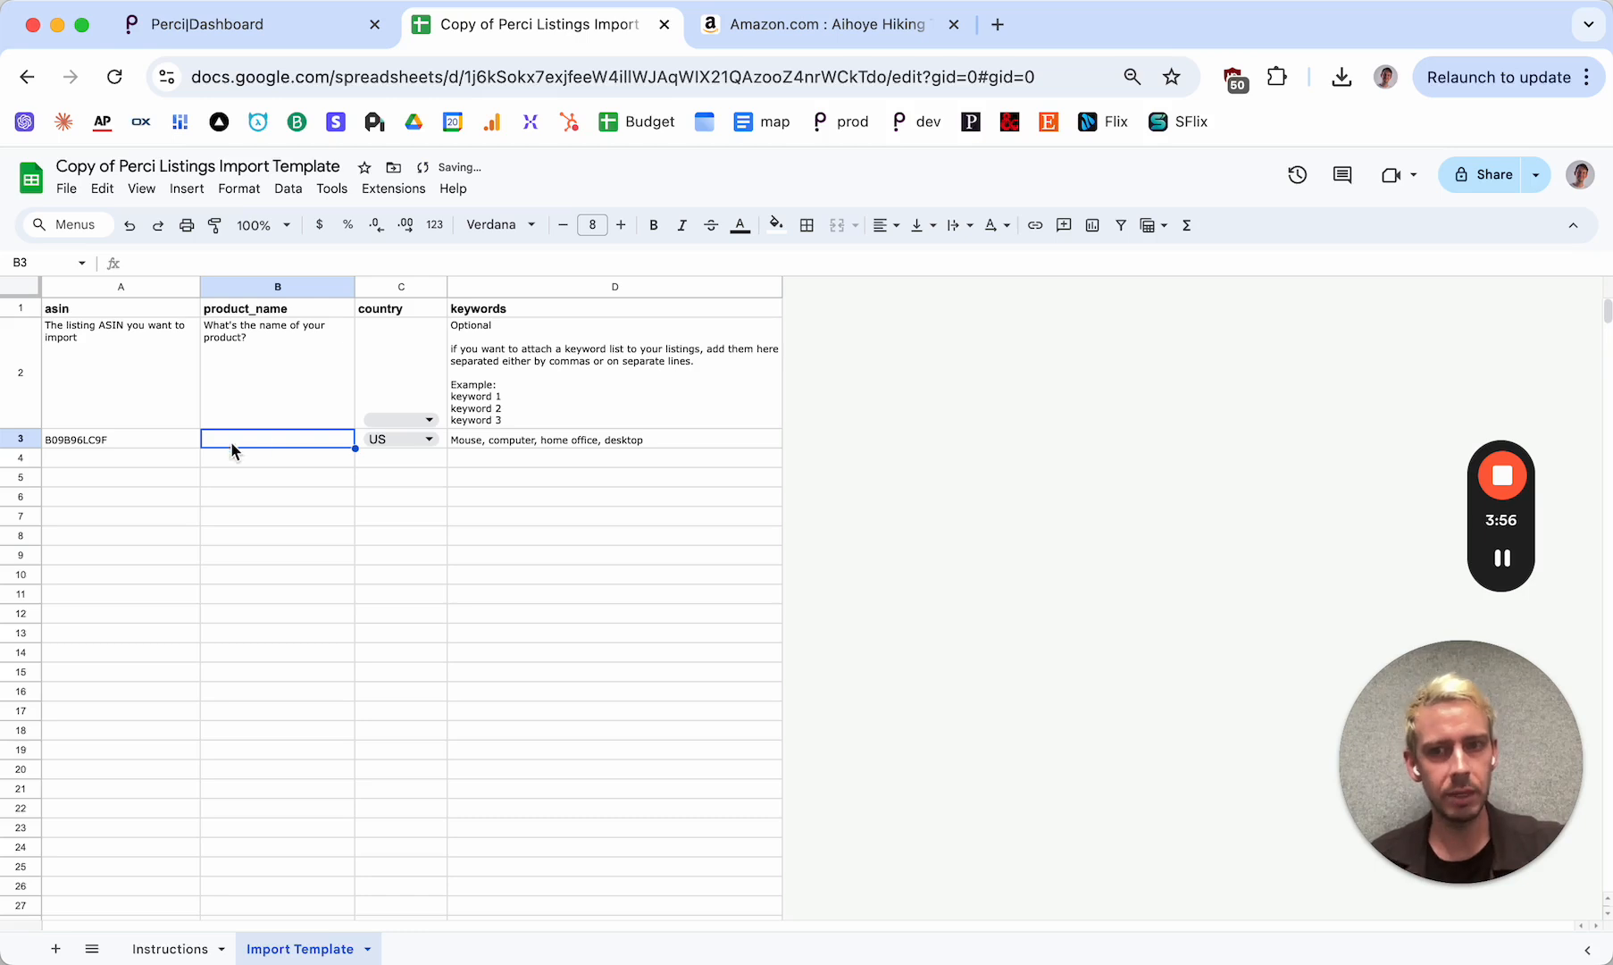
Highlight the full product title on the Amazon listing and return to the import template
click(835, 27)
drag(684, 461, 949, 606)
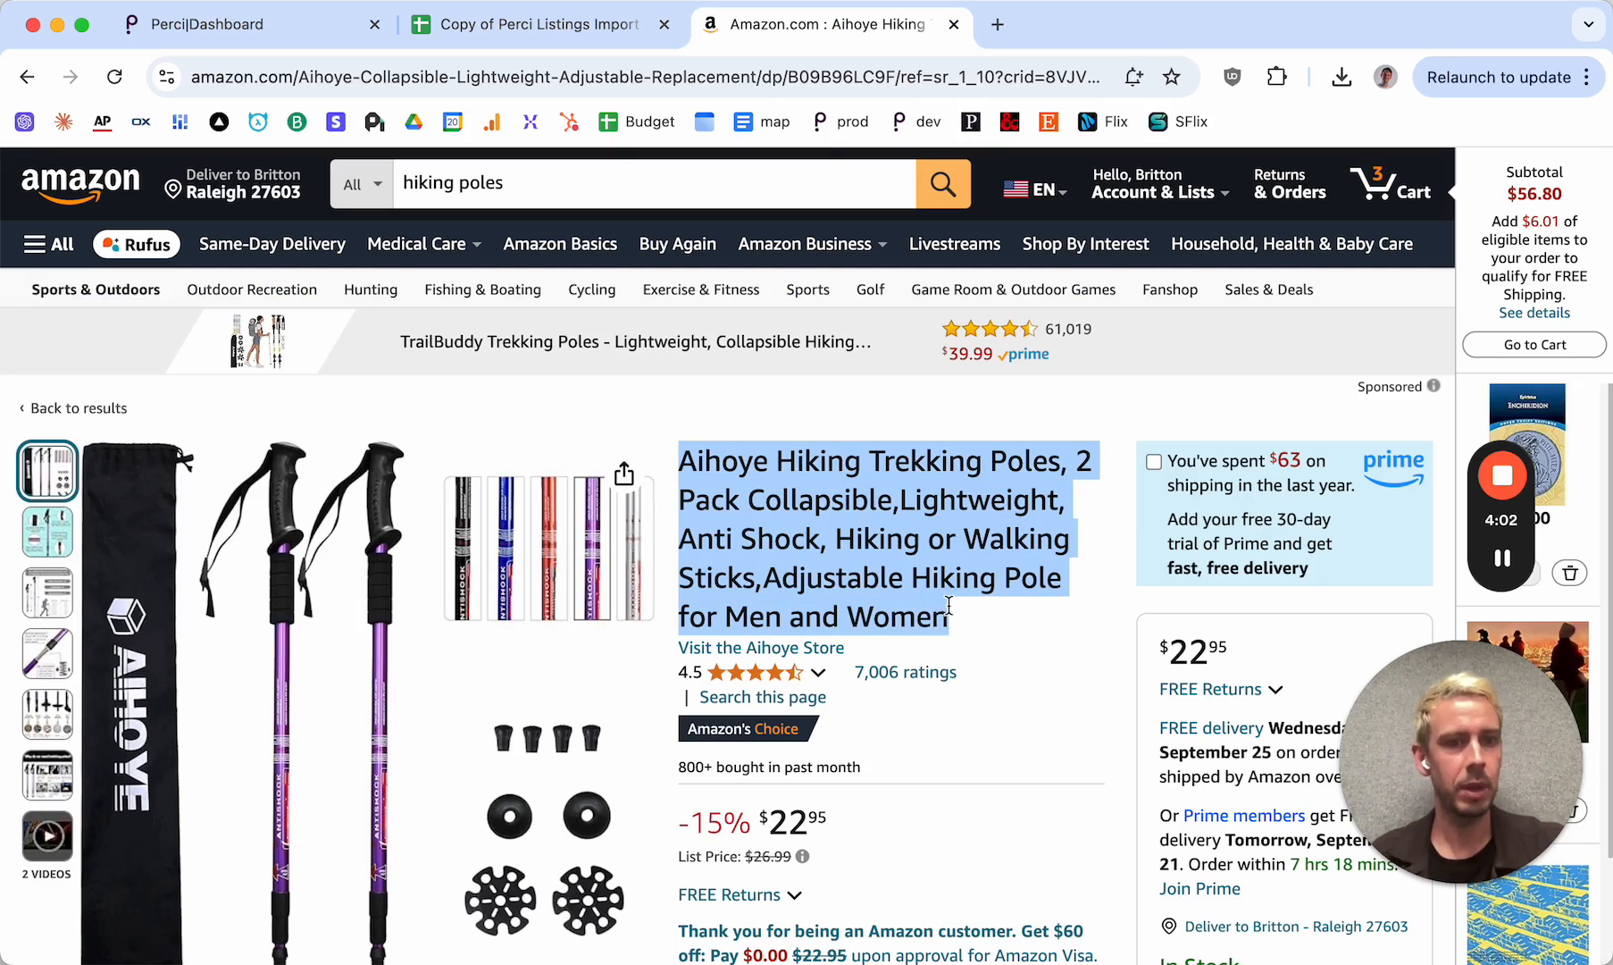
click(541, 25)
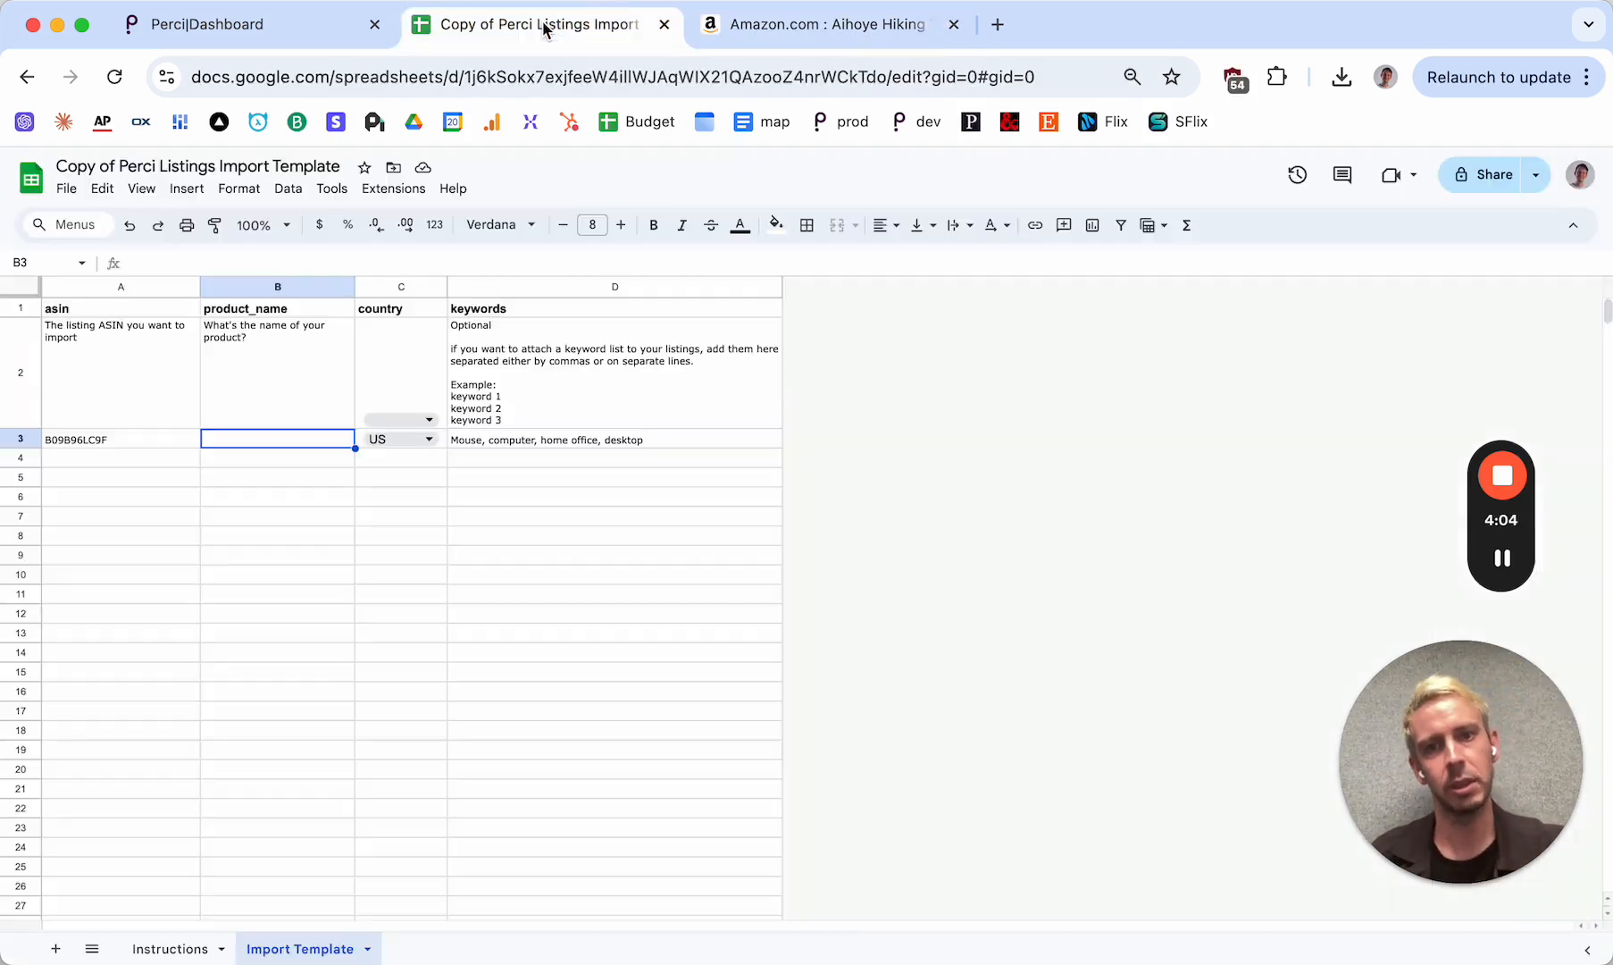
Examine the template's country column and the ASIN entered in A3
click(277, 380)
click(397, 287)
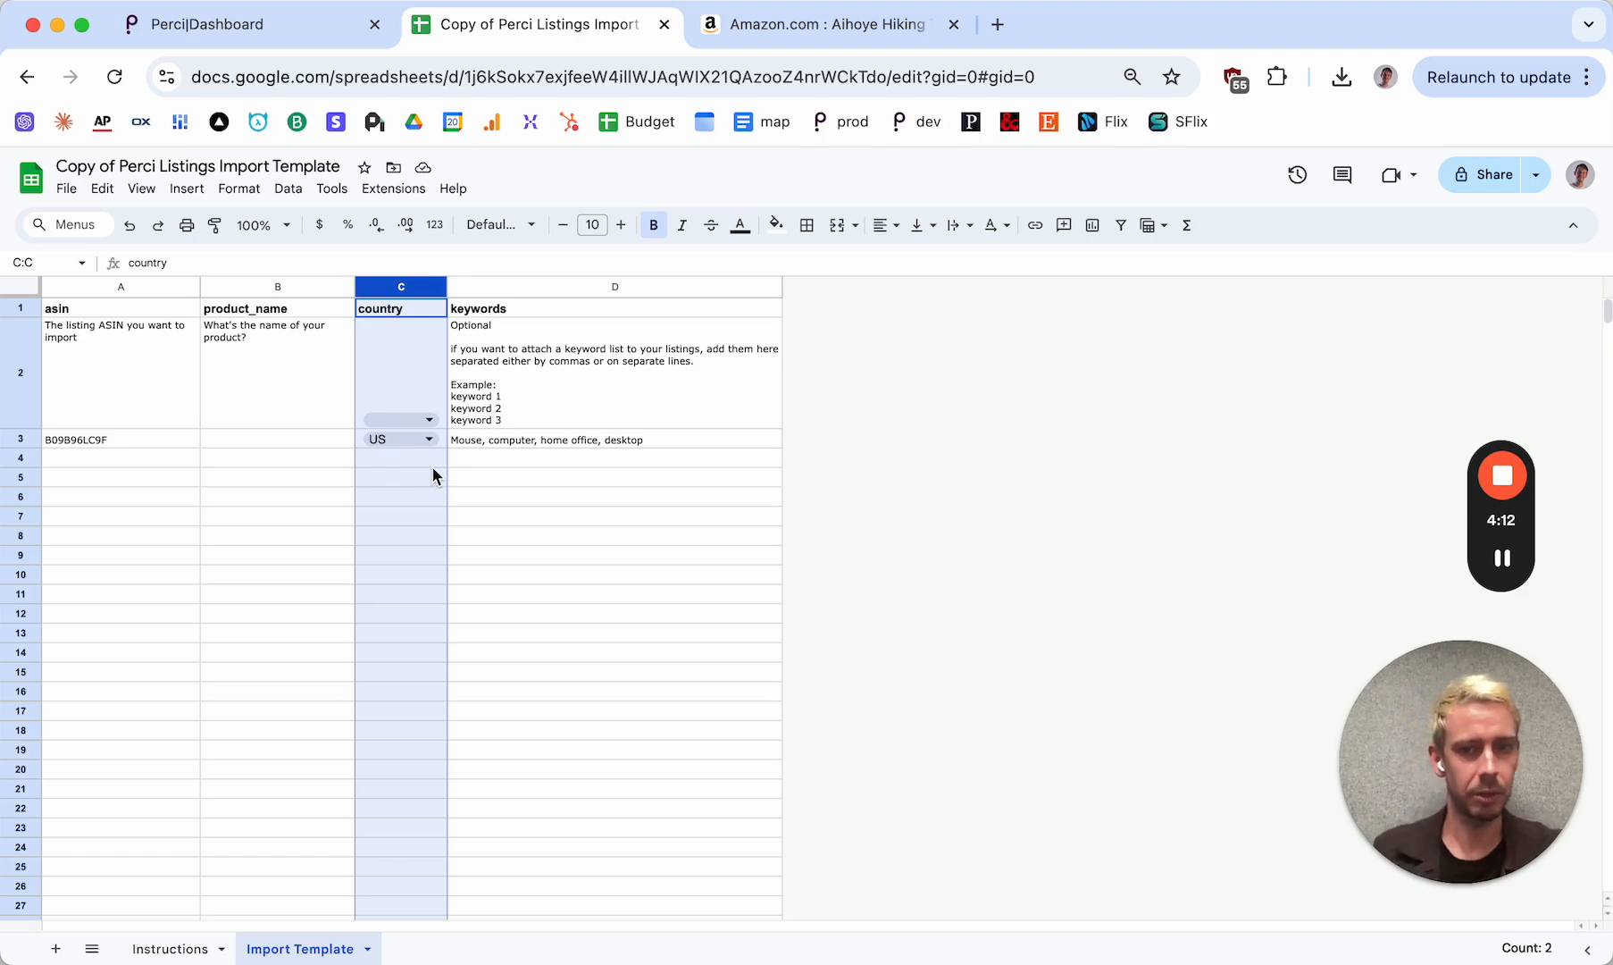
click(150, 438)
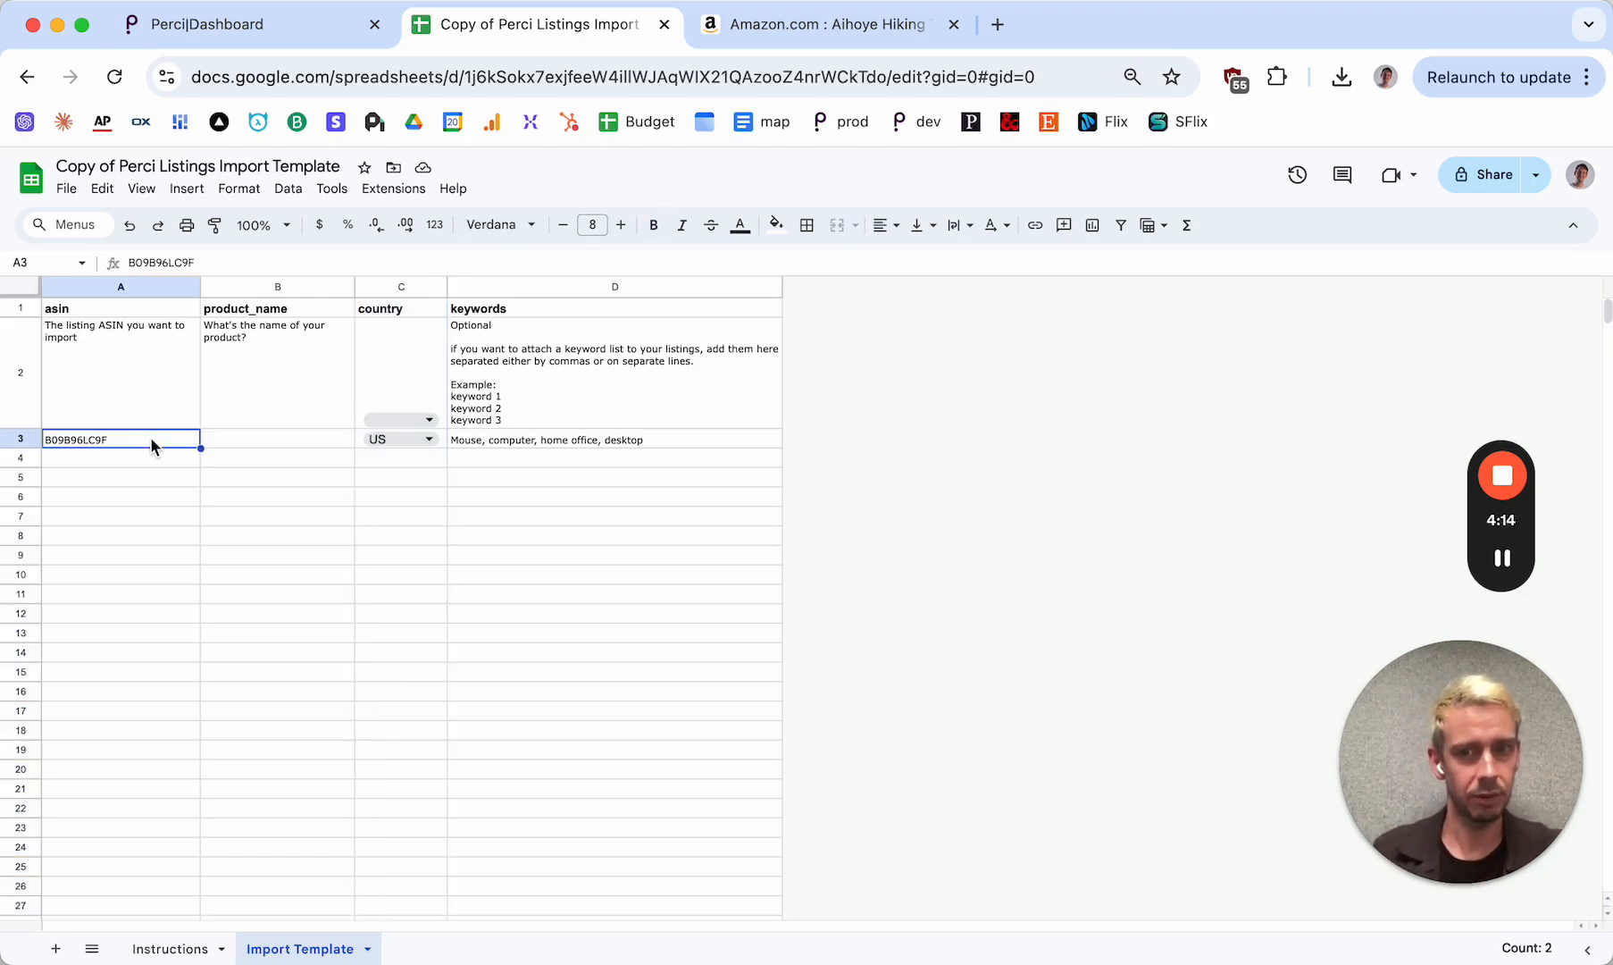
Review the country, keywords and ASIN entries in row 3 and clear the sample keywords from cell D3
click(444, 439)
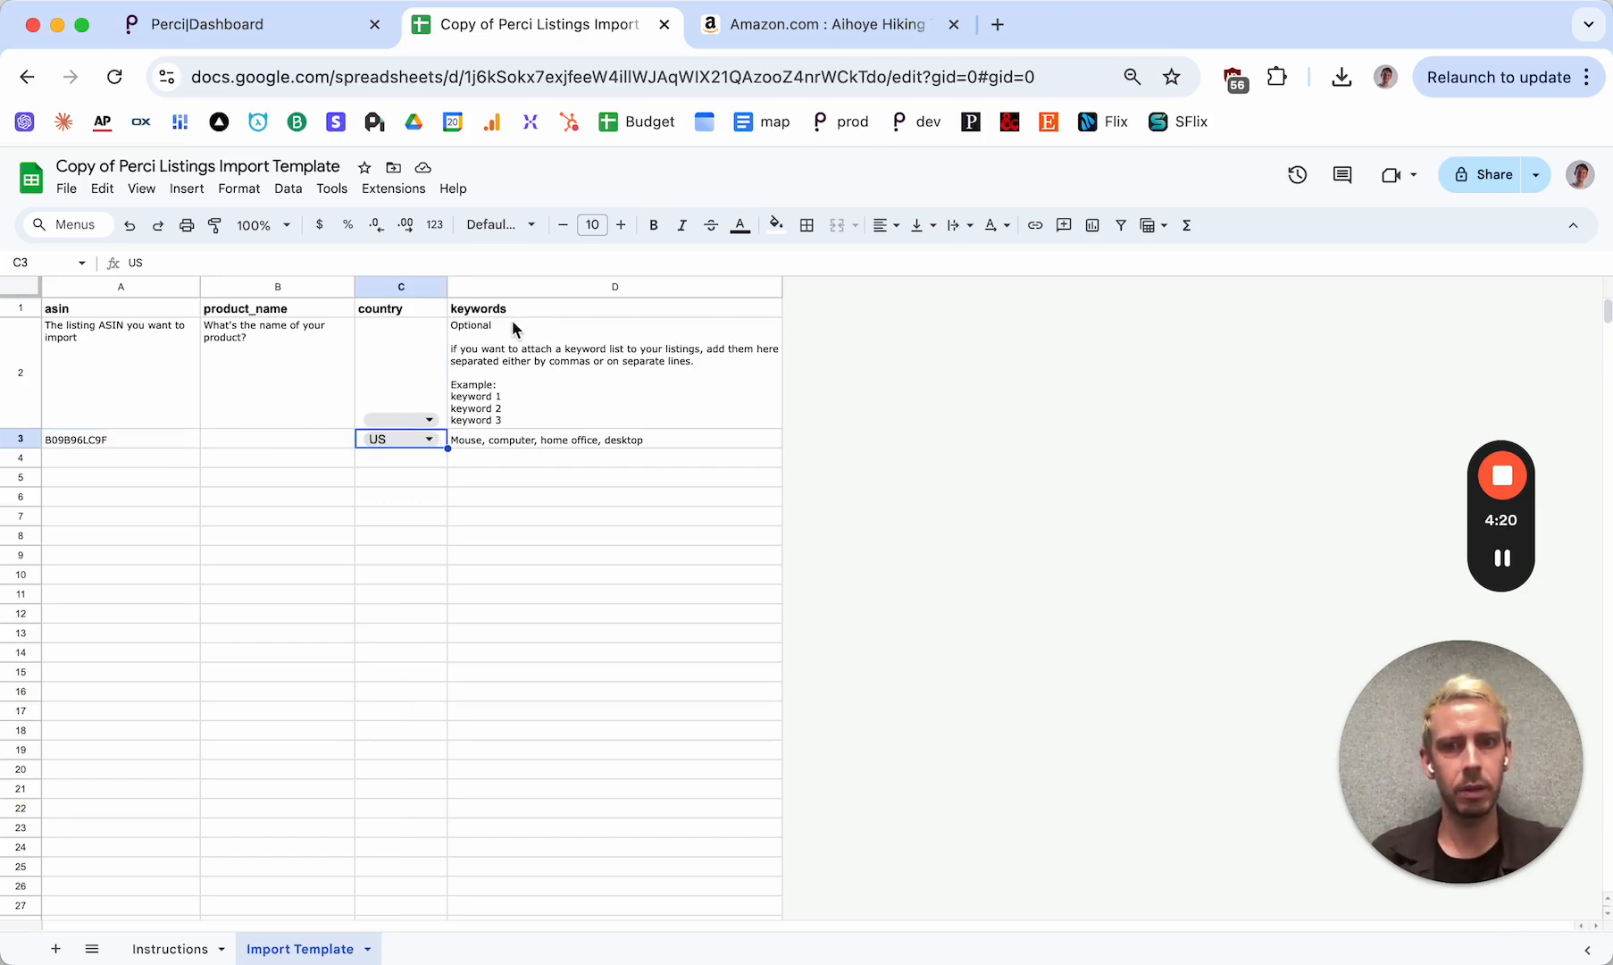
click(555, 286)
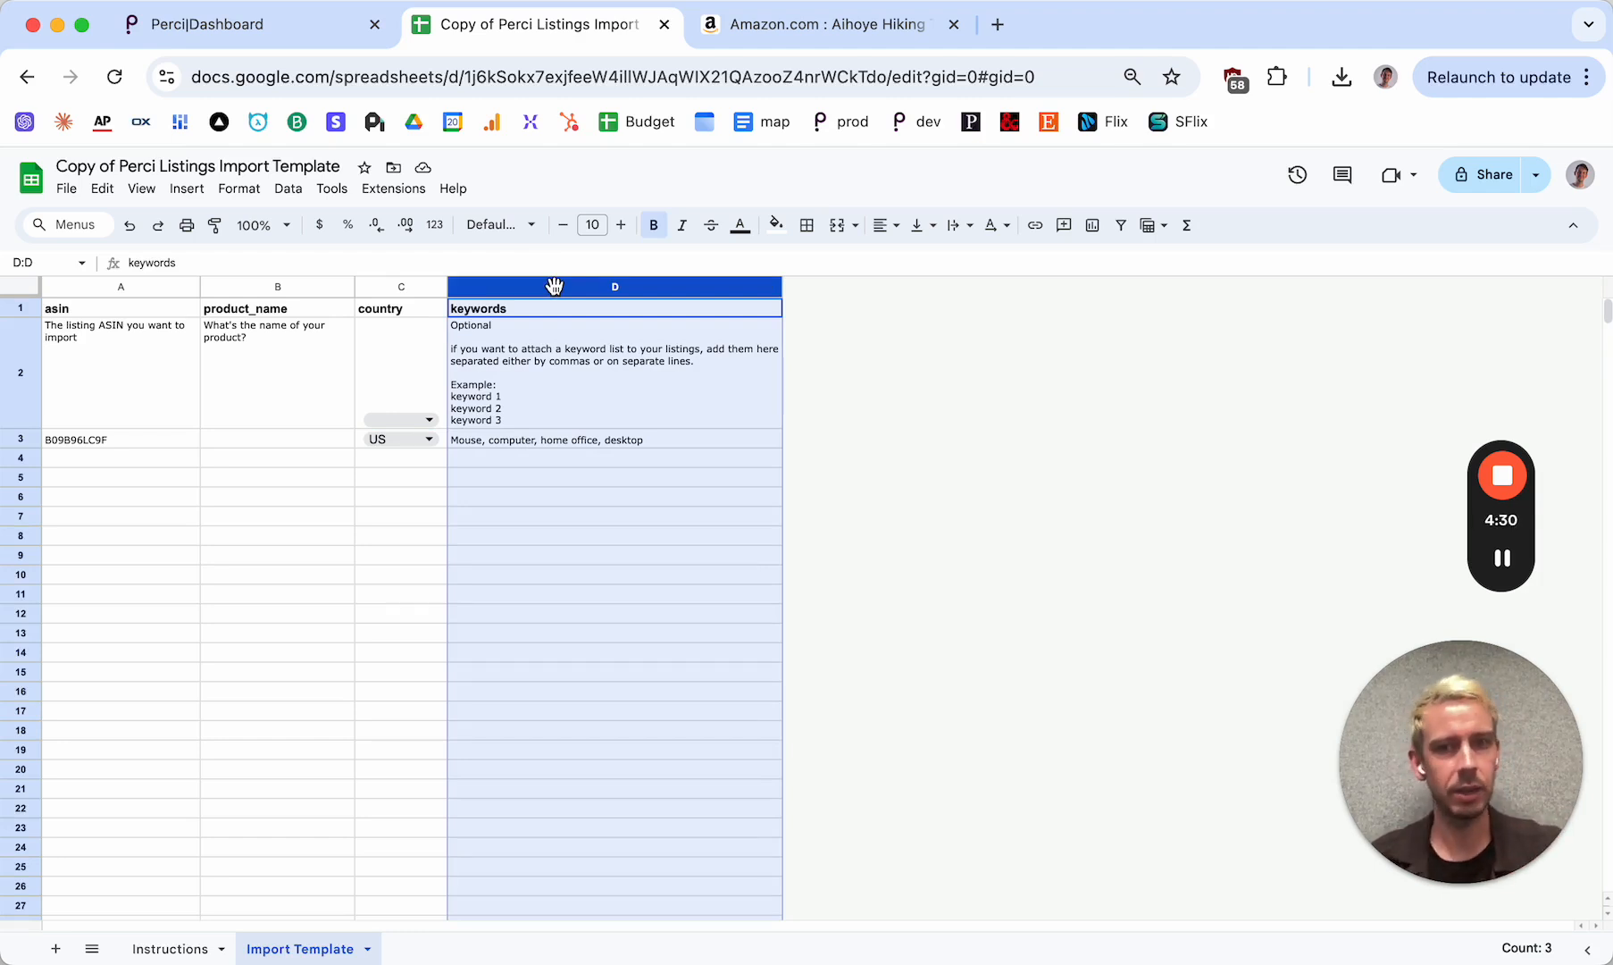
click(93, 443)
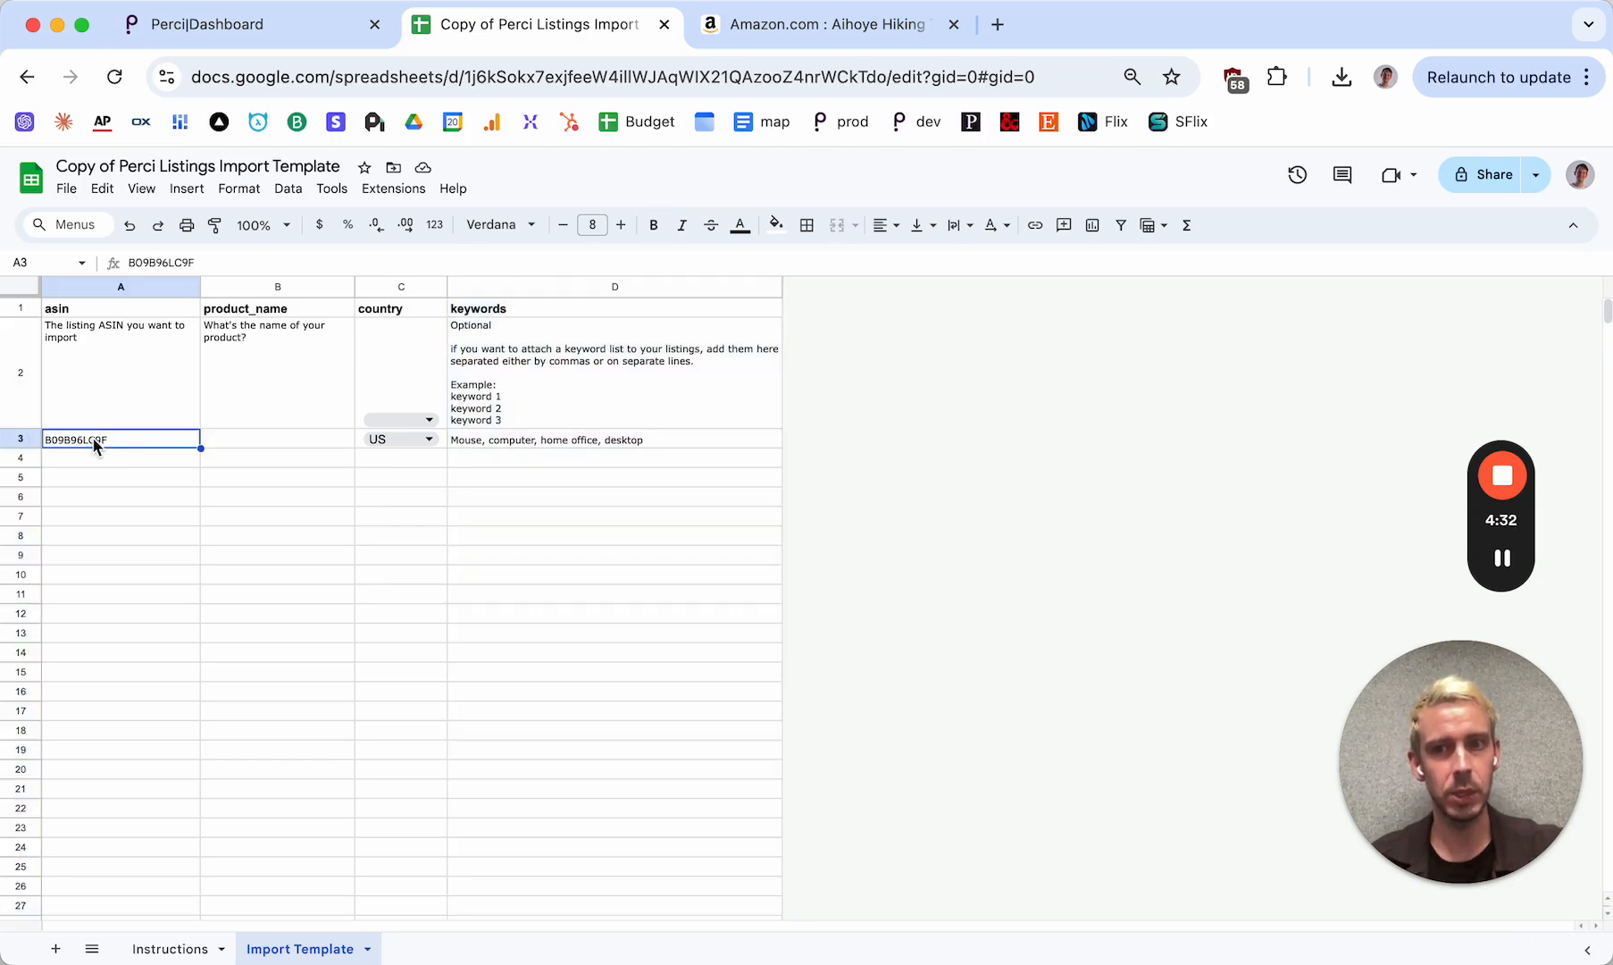
click(552, 440)
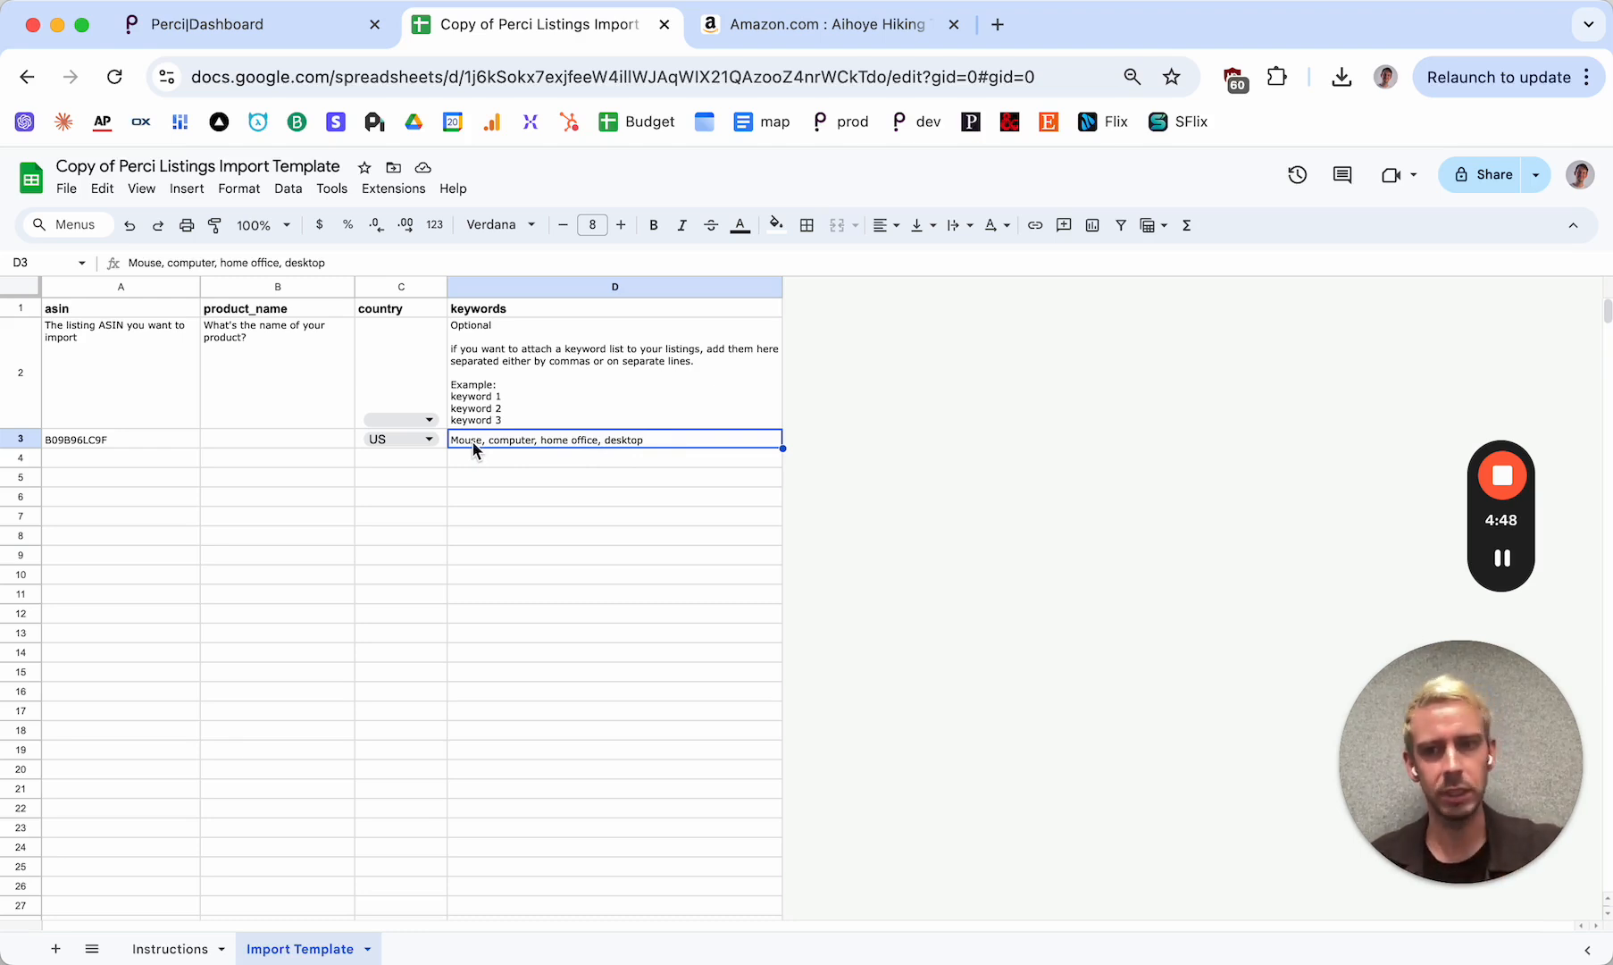
click(125, 439)
click(572, 440)
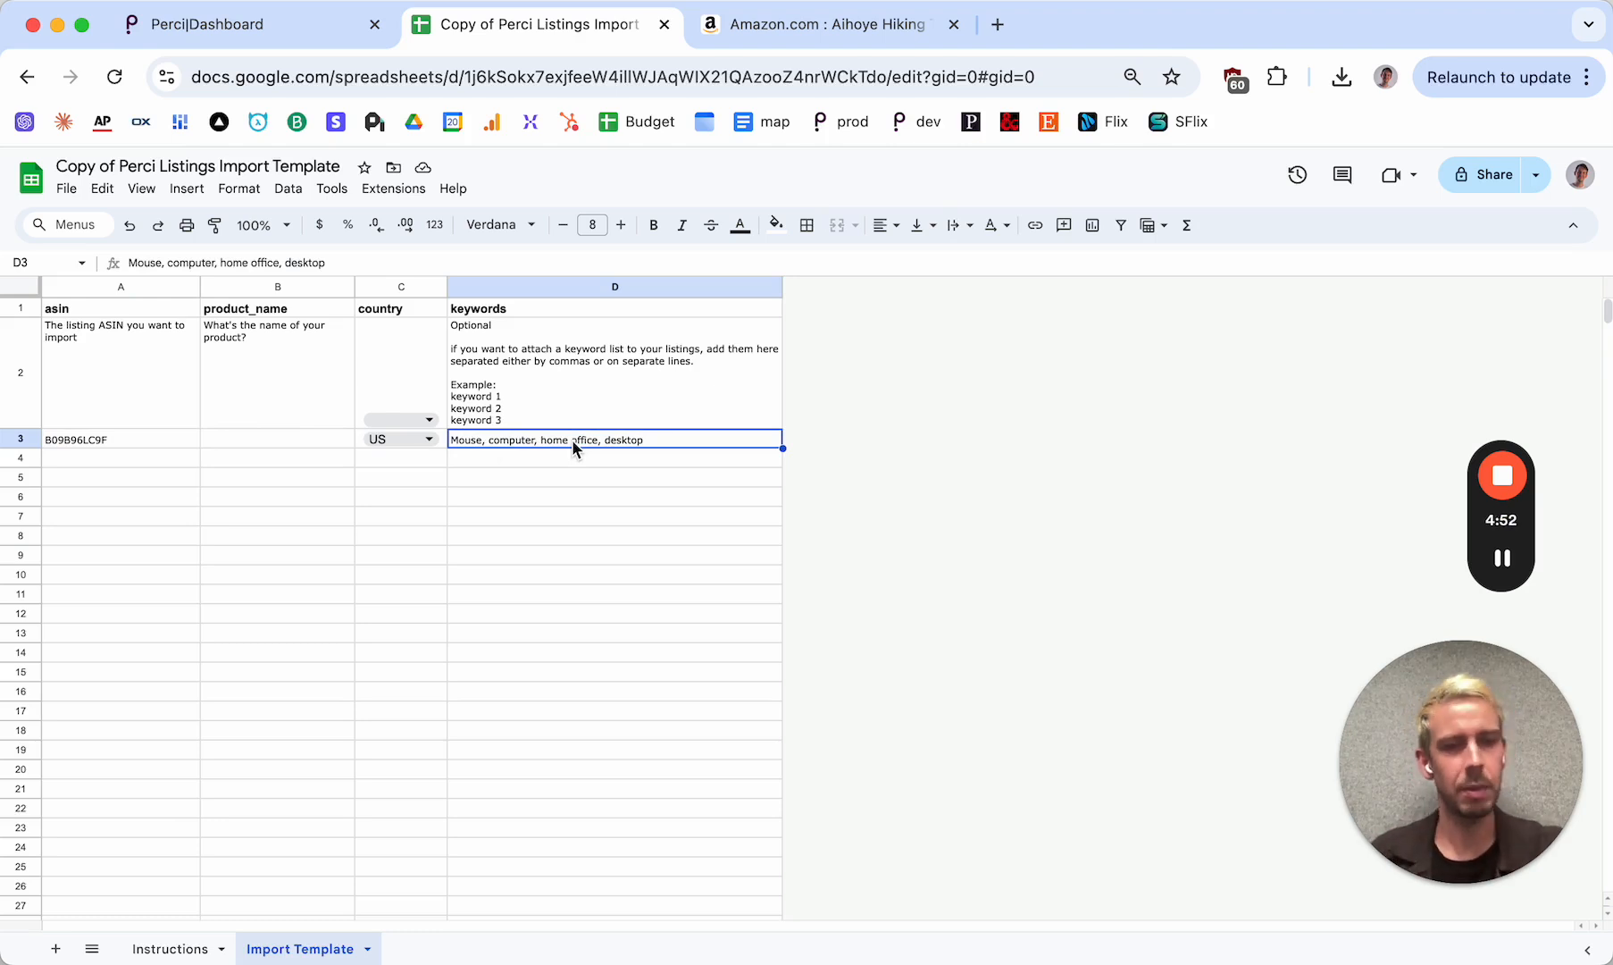
key(BackSpace)
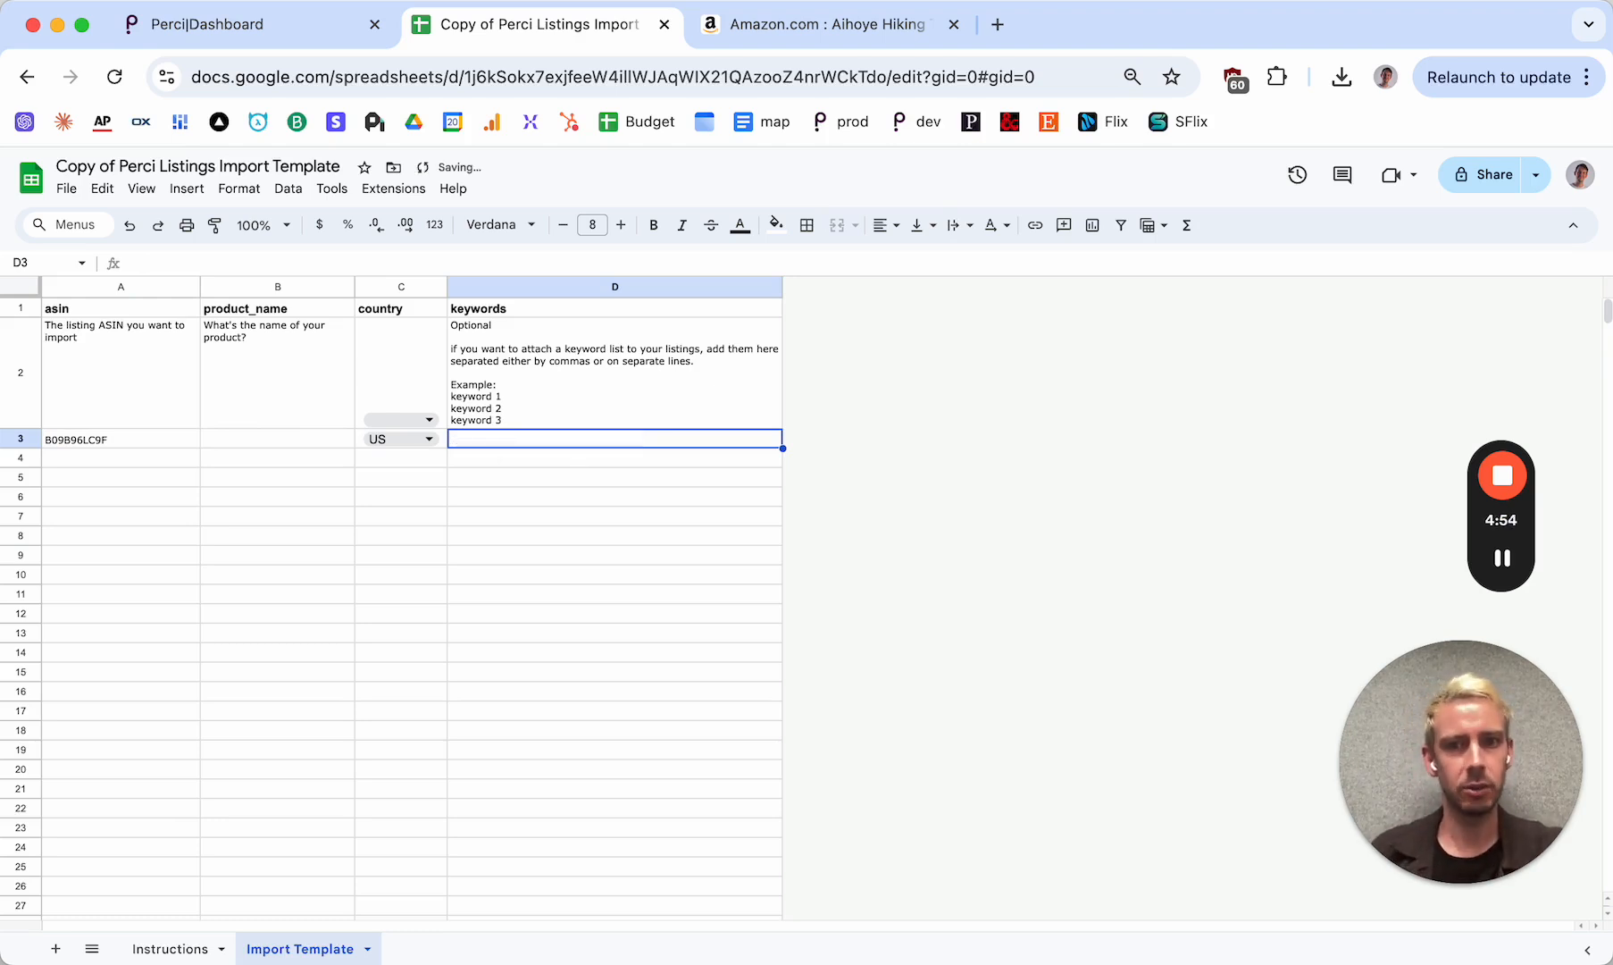
Fill the ASIN from A3 down to A20 and the country US from C3 down to C20
click(170, 439)
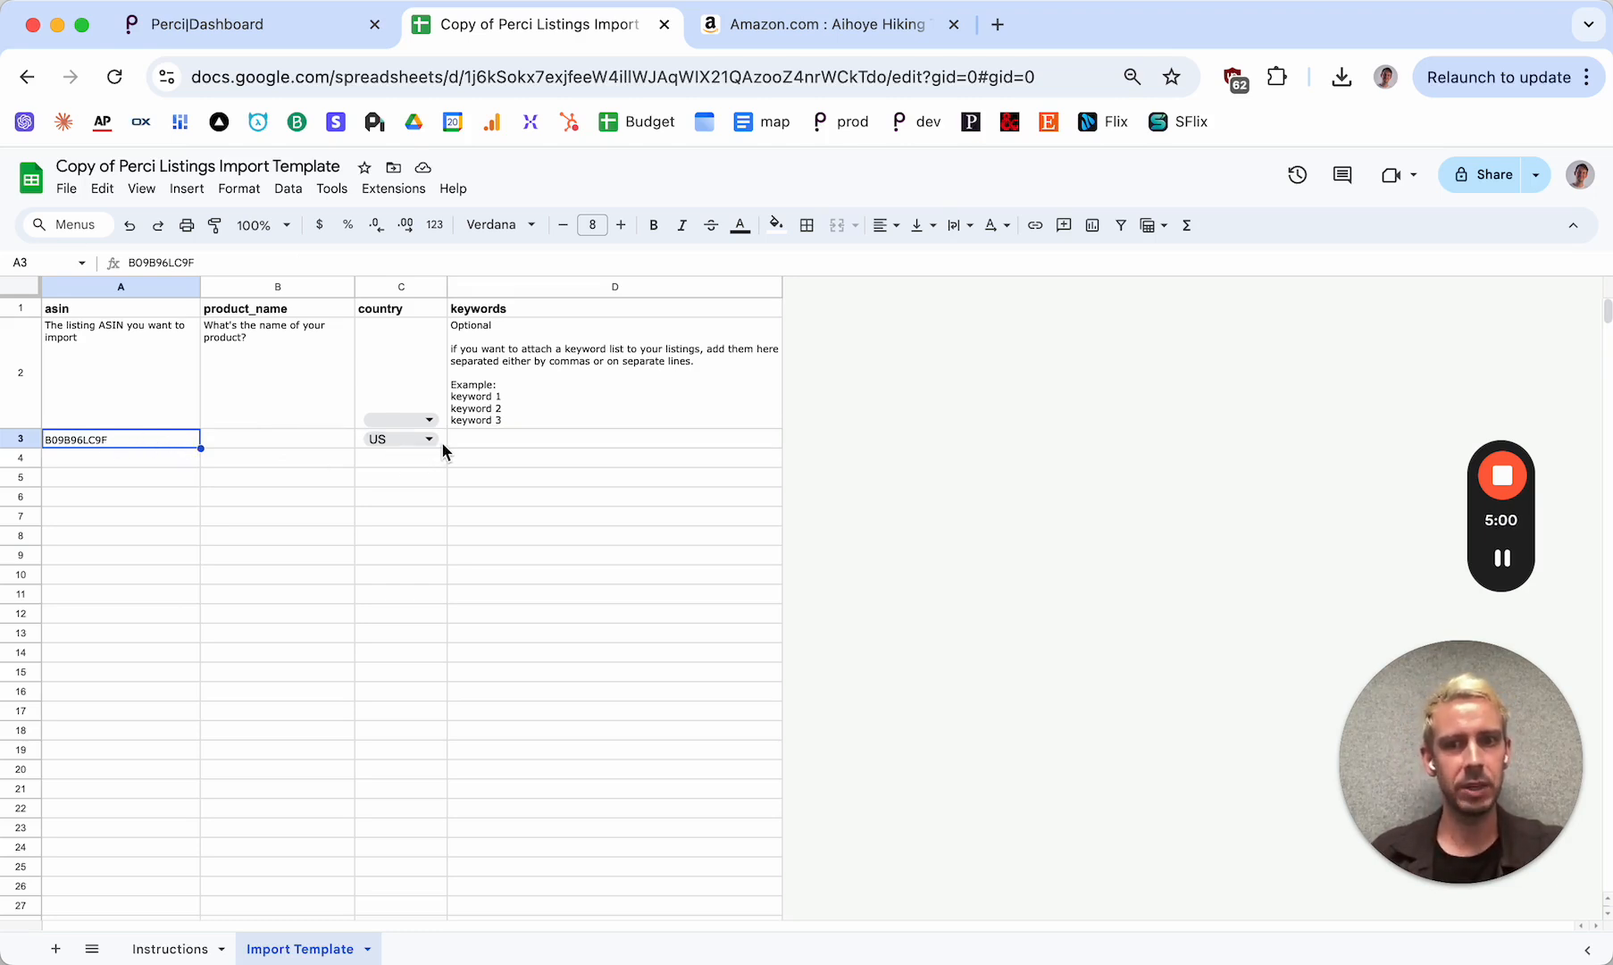
click(441, 442)
click(147, 438)
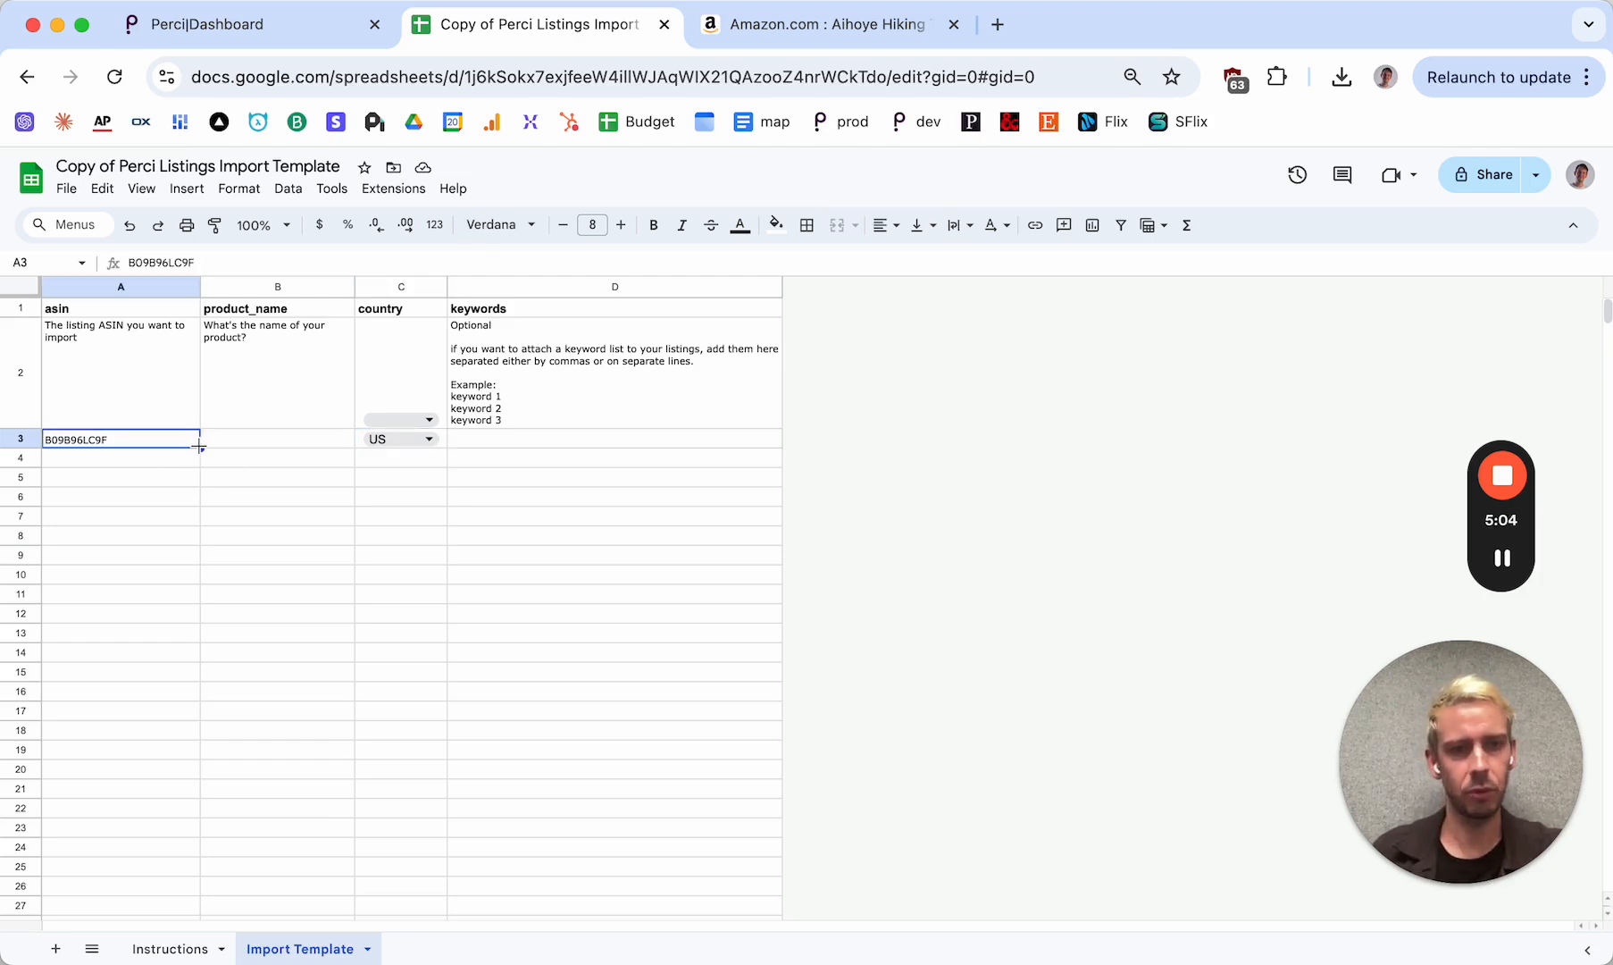
drag(198, 446, 182, 770)
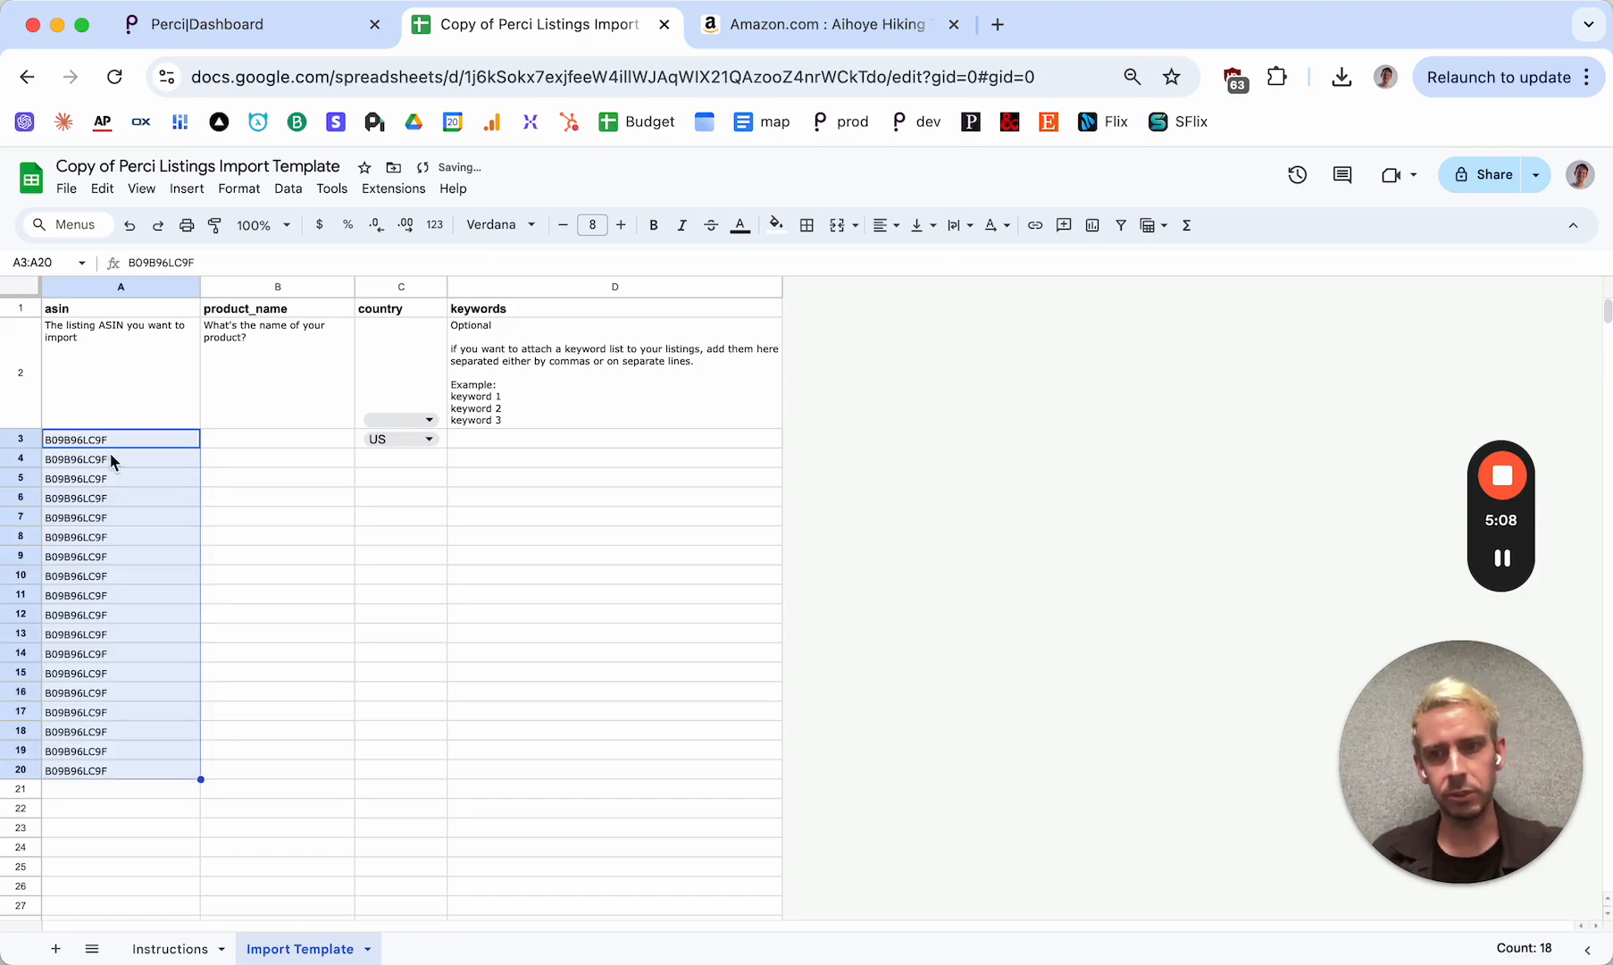
click(444, 444)
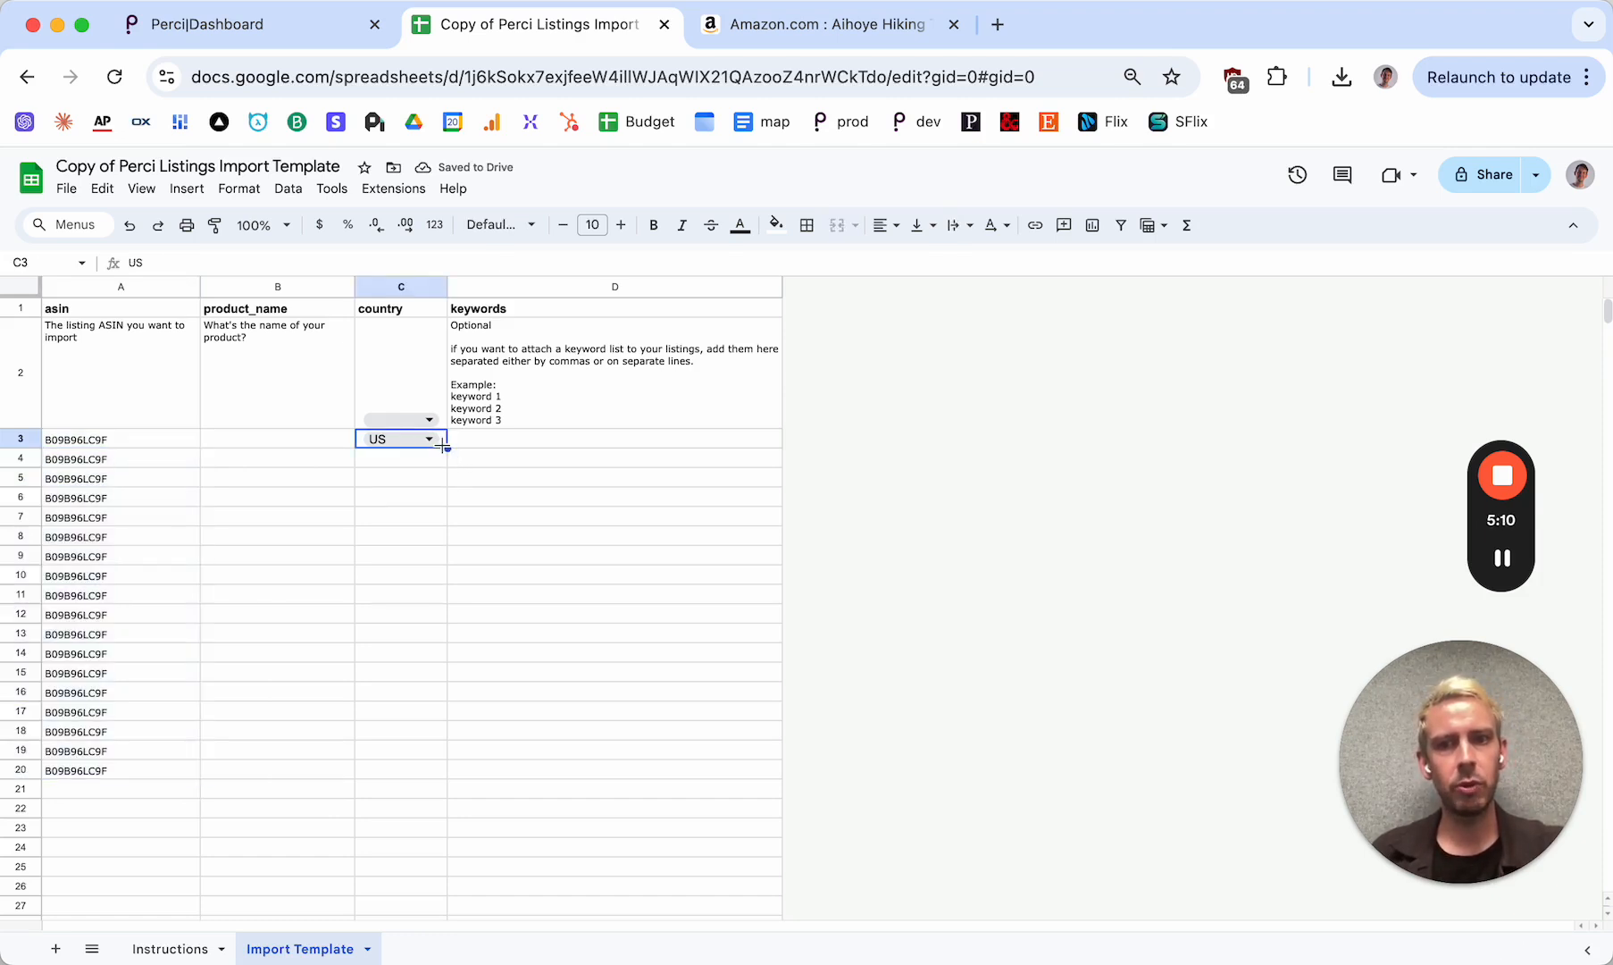
drag(449, 446, 448, 777)
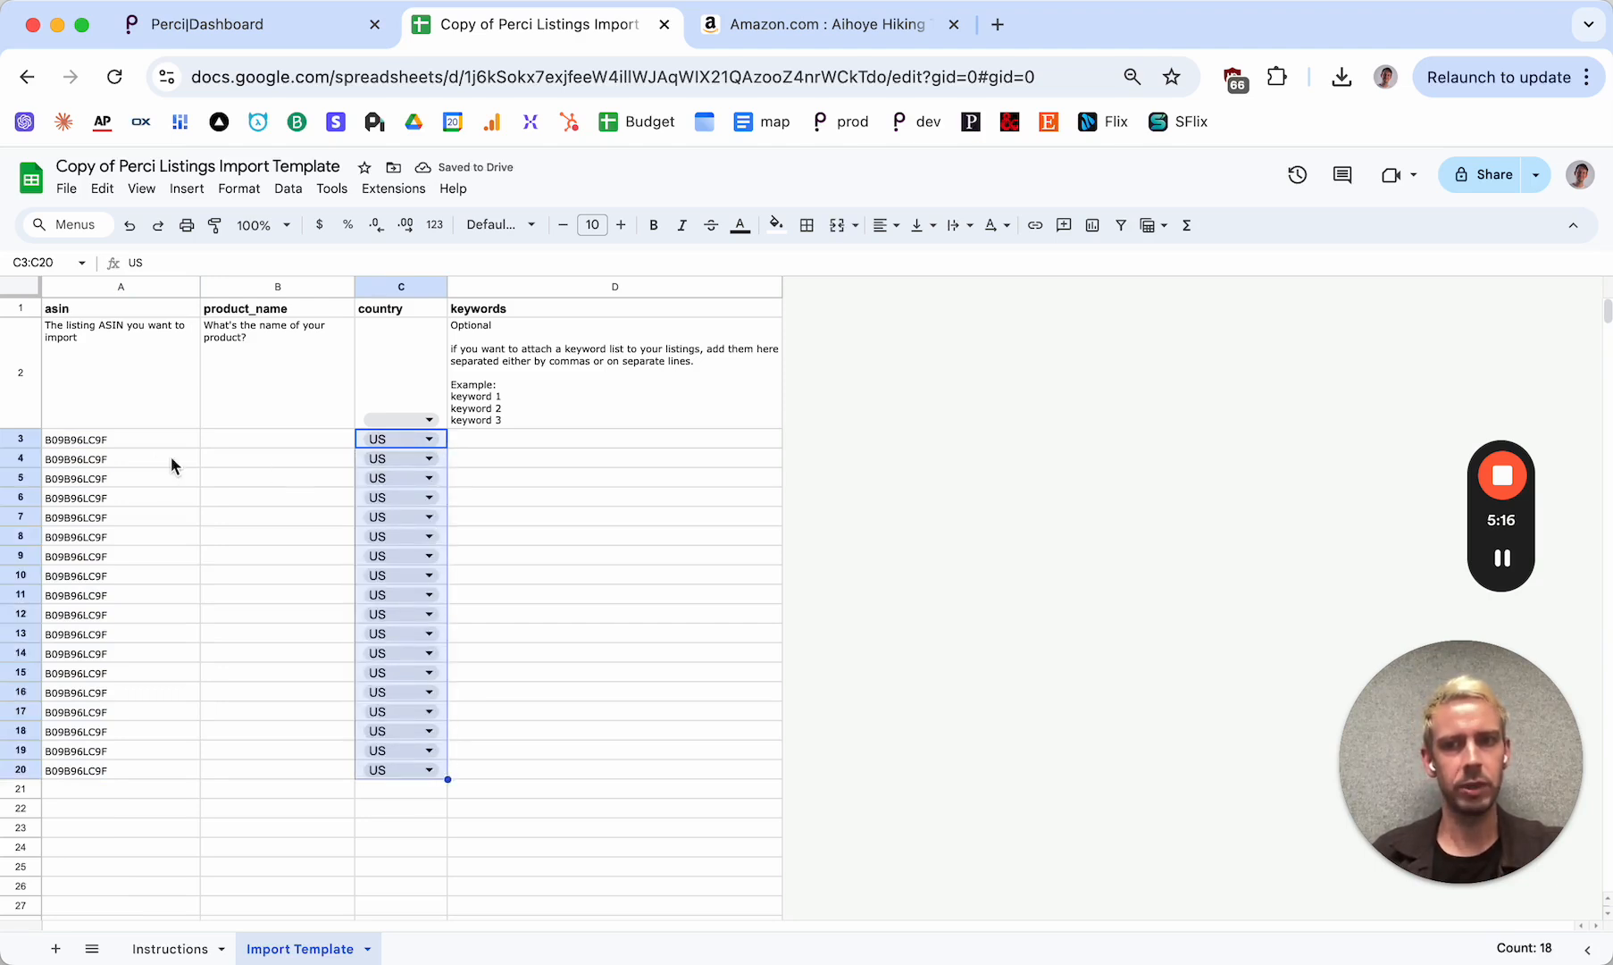
Examine the filled listing rows individually, from rows 3 to 5 down to the last entry in row 20
click(20, 439)
click(21, 457)
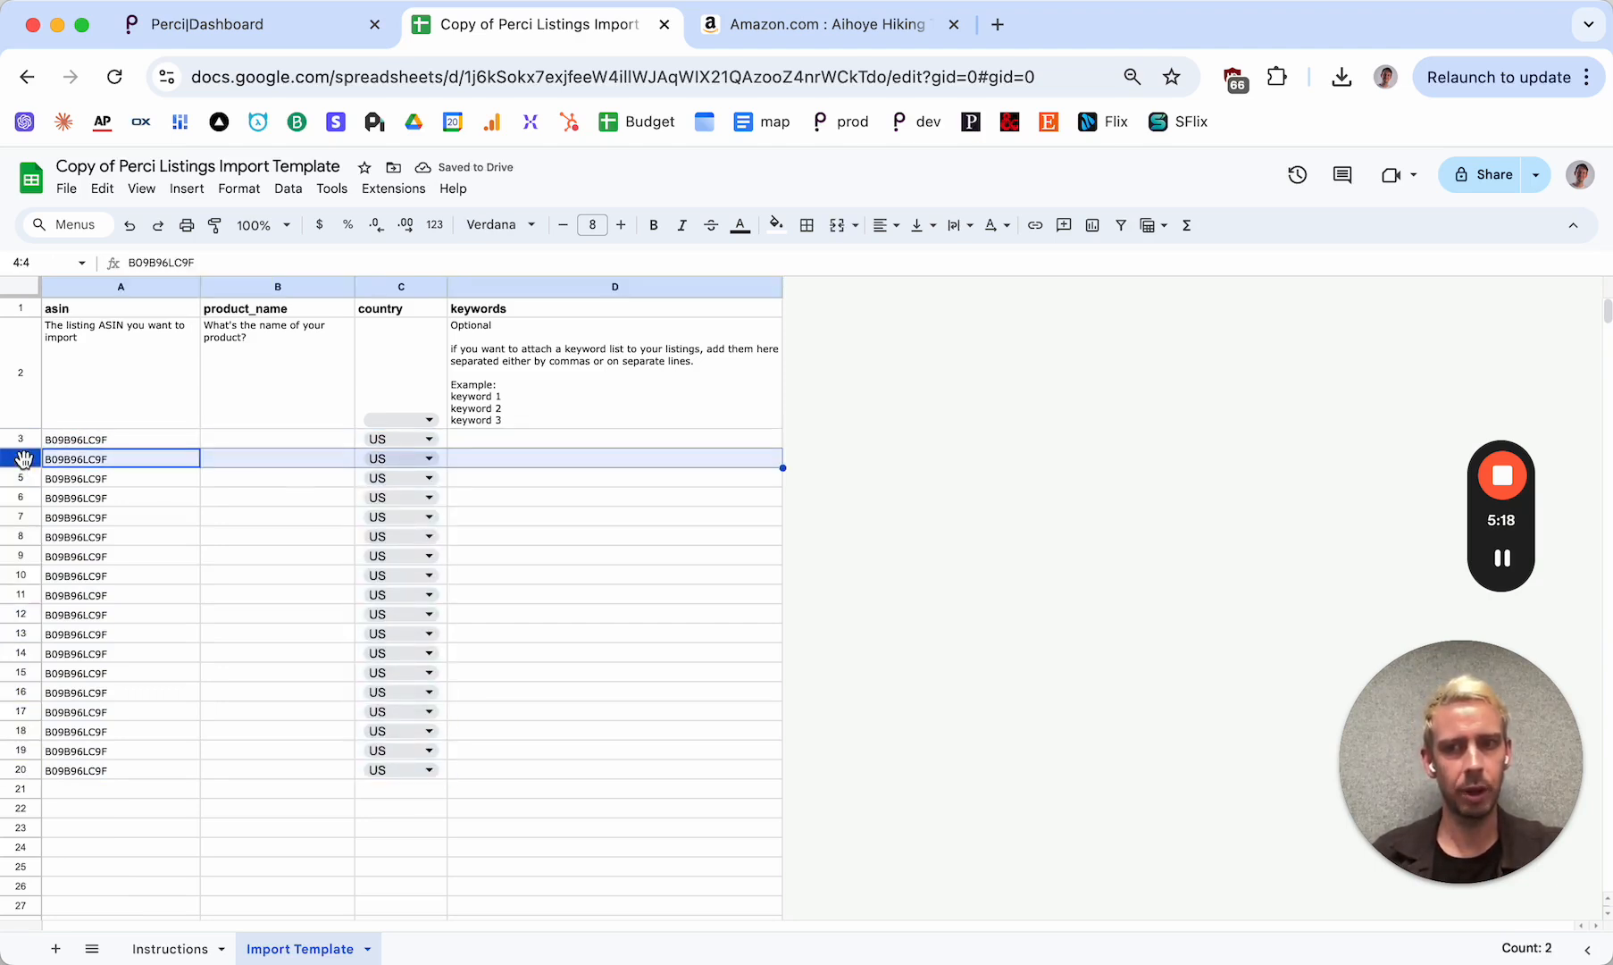
click(23, 476)
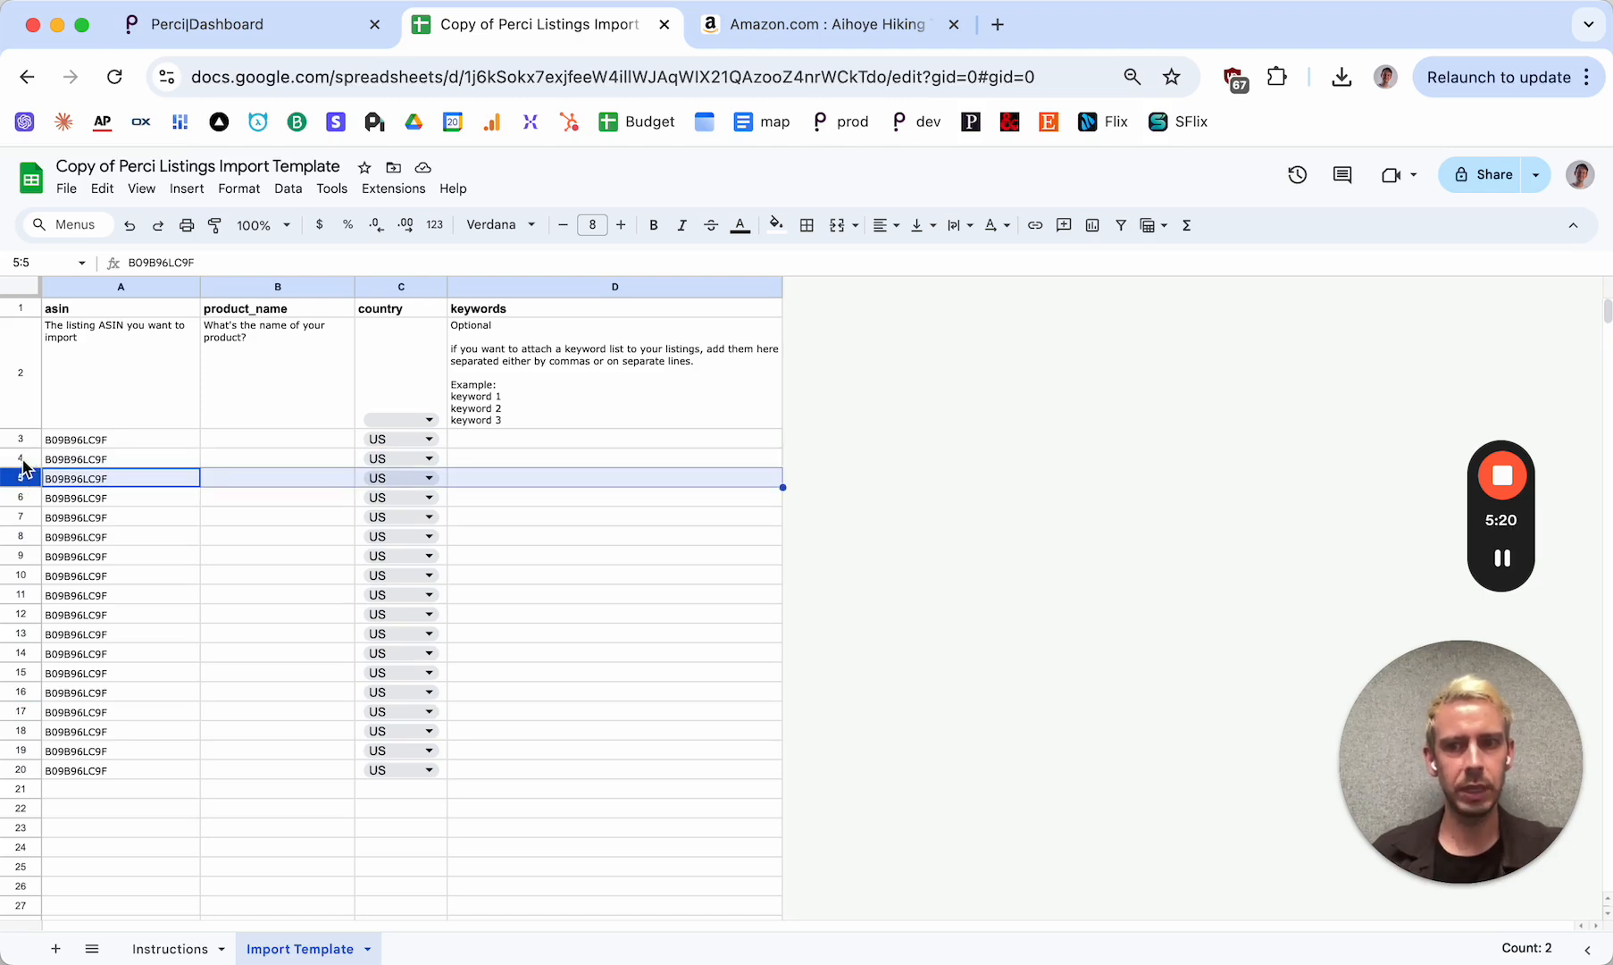
click(22, 459)
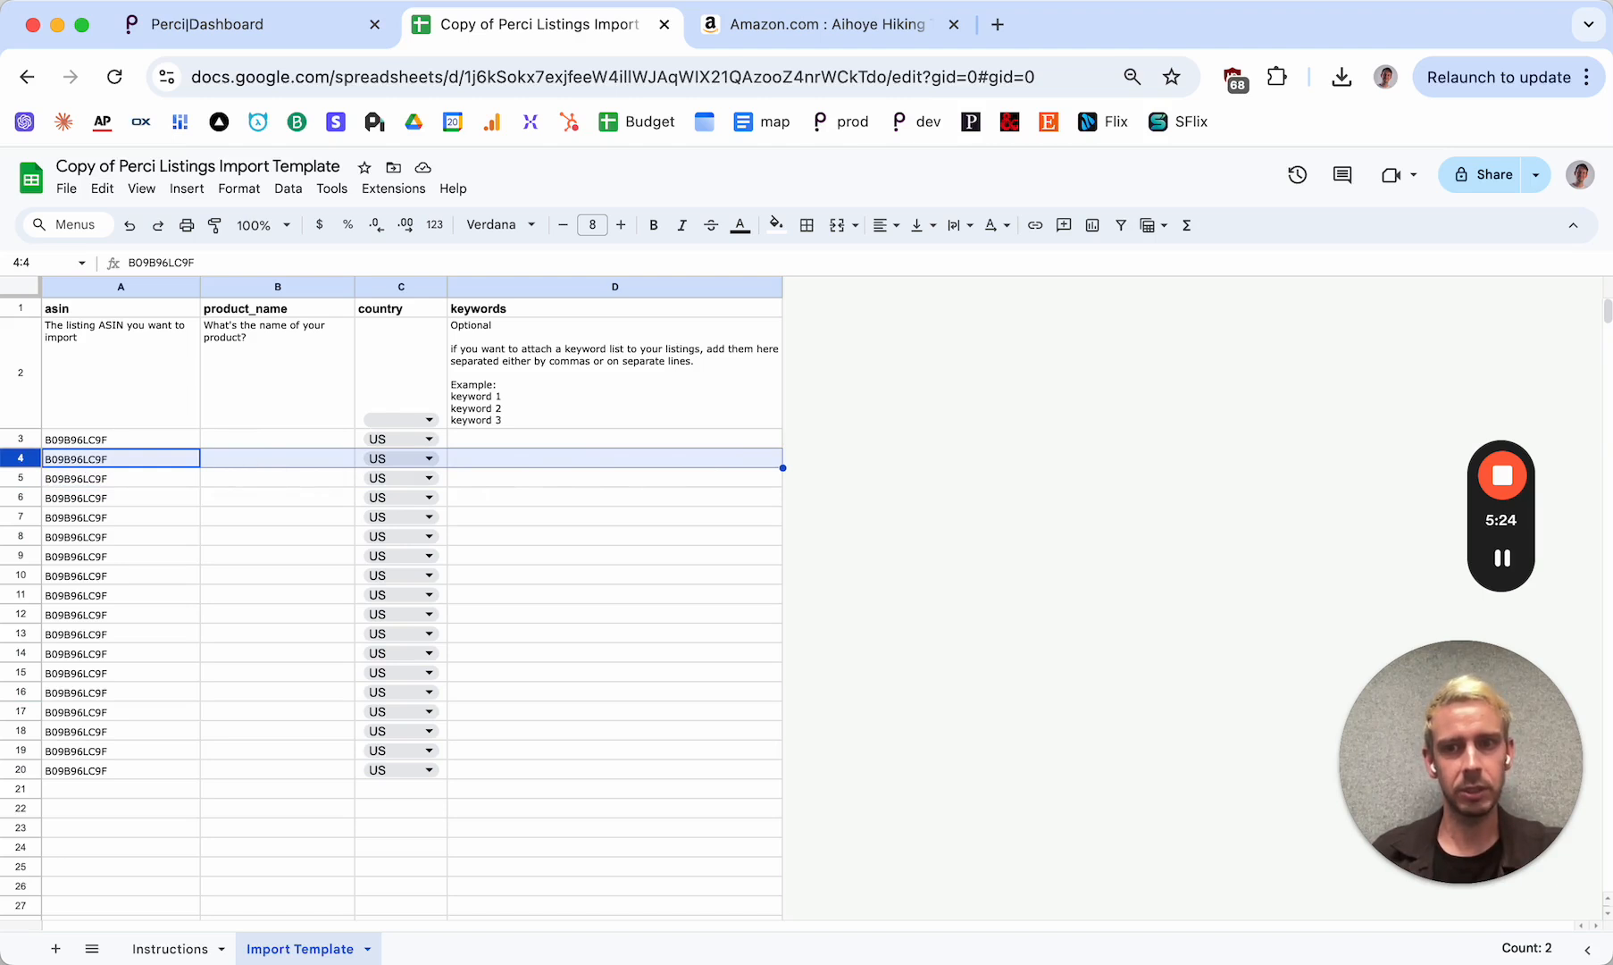
click(442, 438)
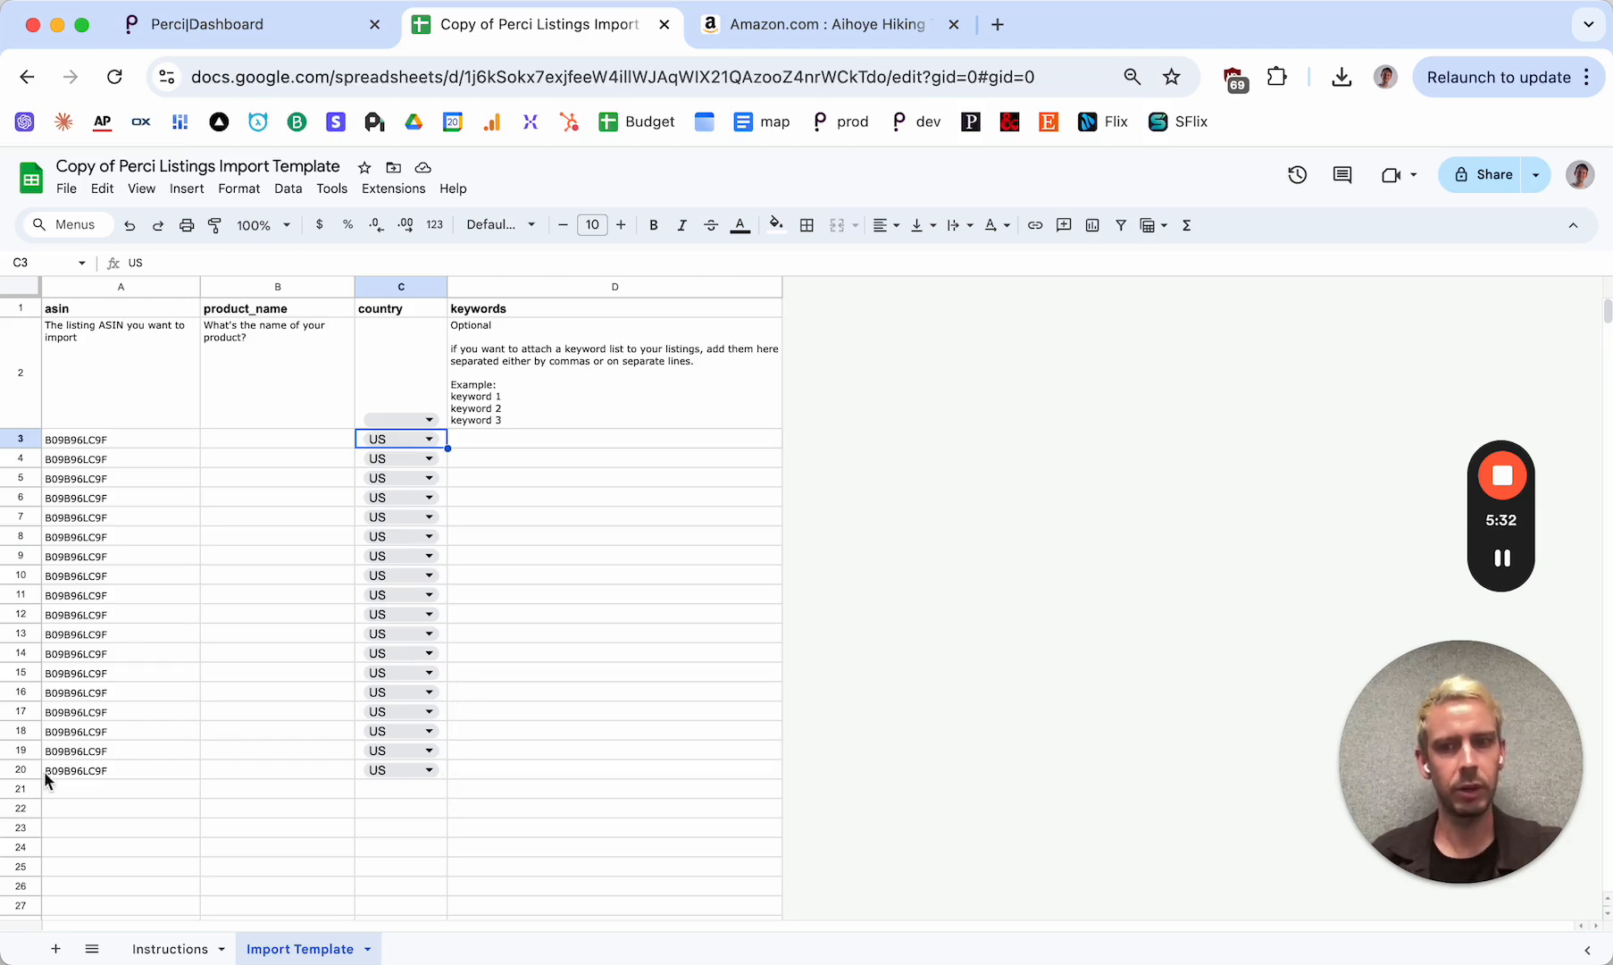
click(20, 770)
scroll(268, 742, down, 2)
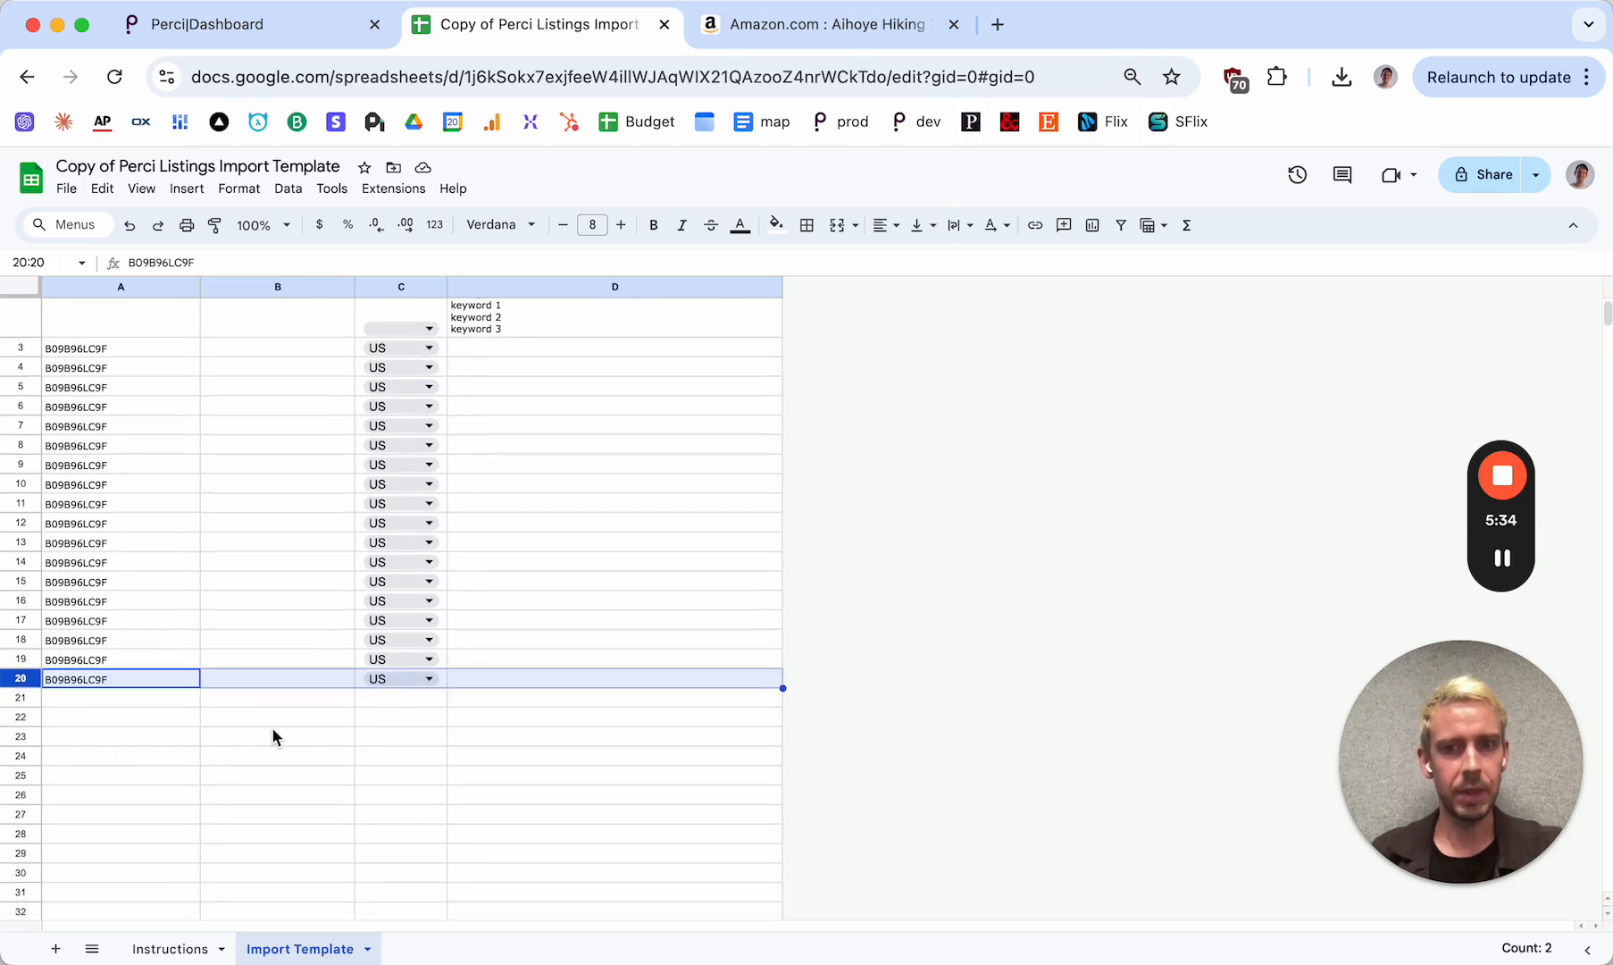
Set the country in C13 to MX and fill it down the column to C26
click(433, 532)
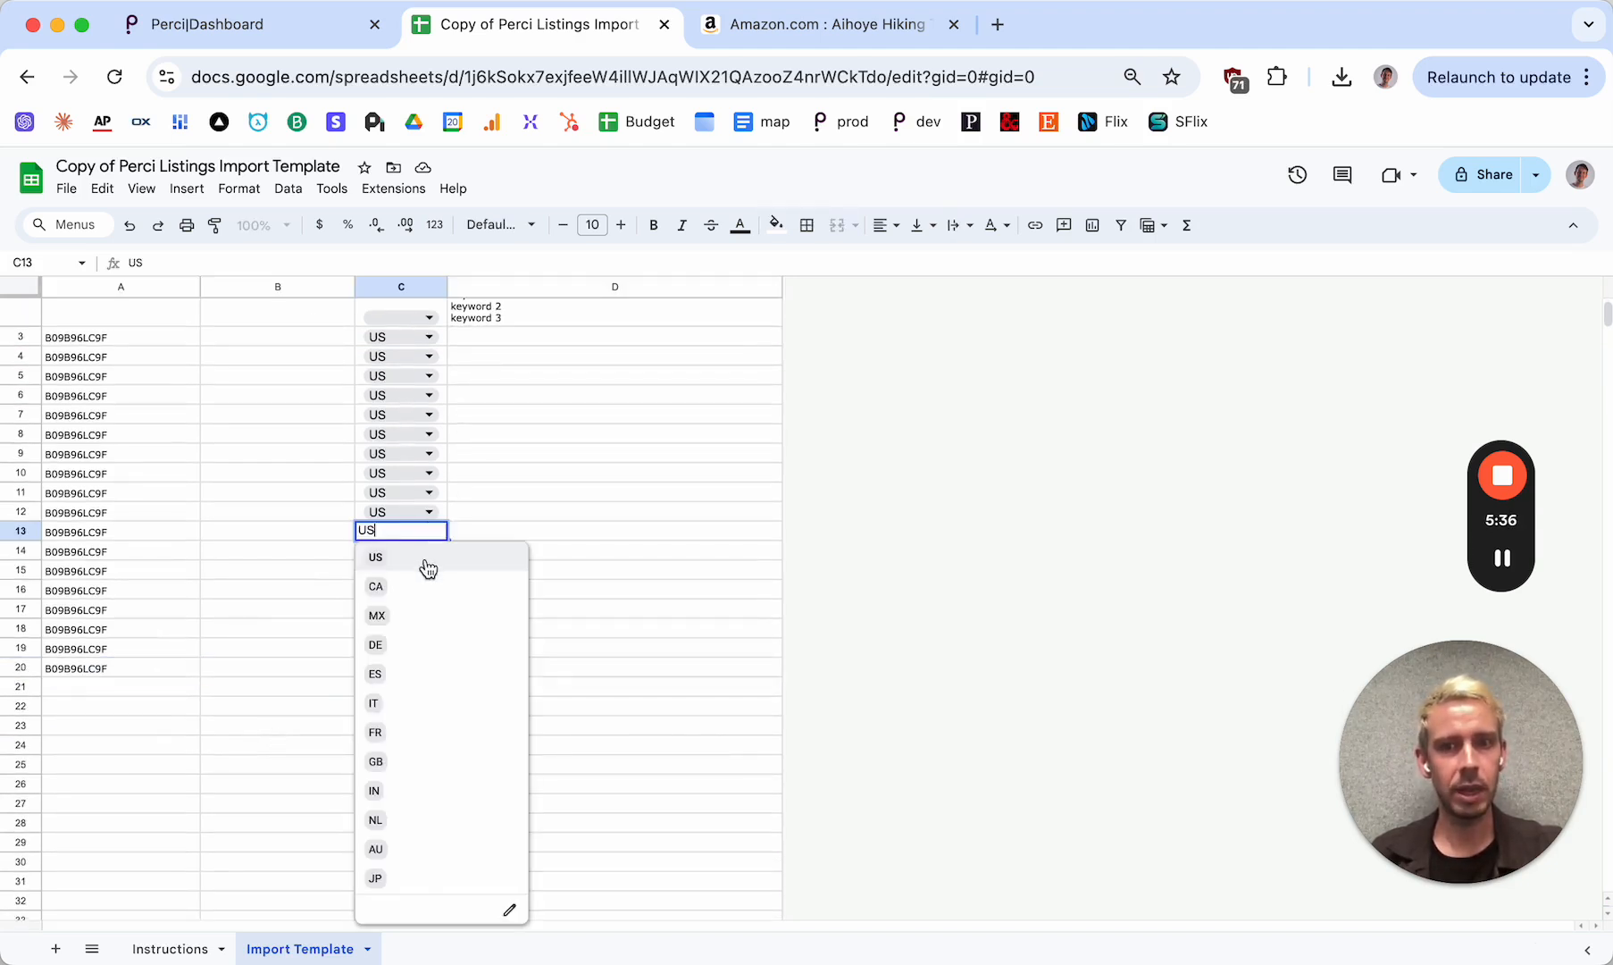
click(407, 617)
drag(447, 541, 446, 786)
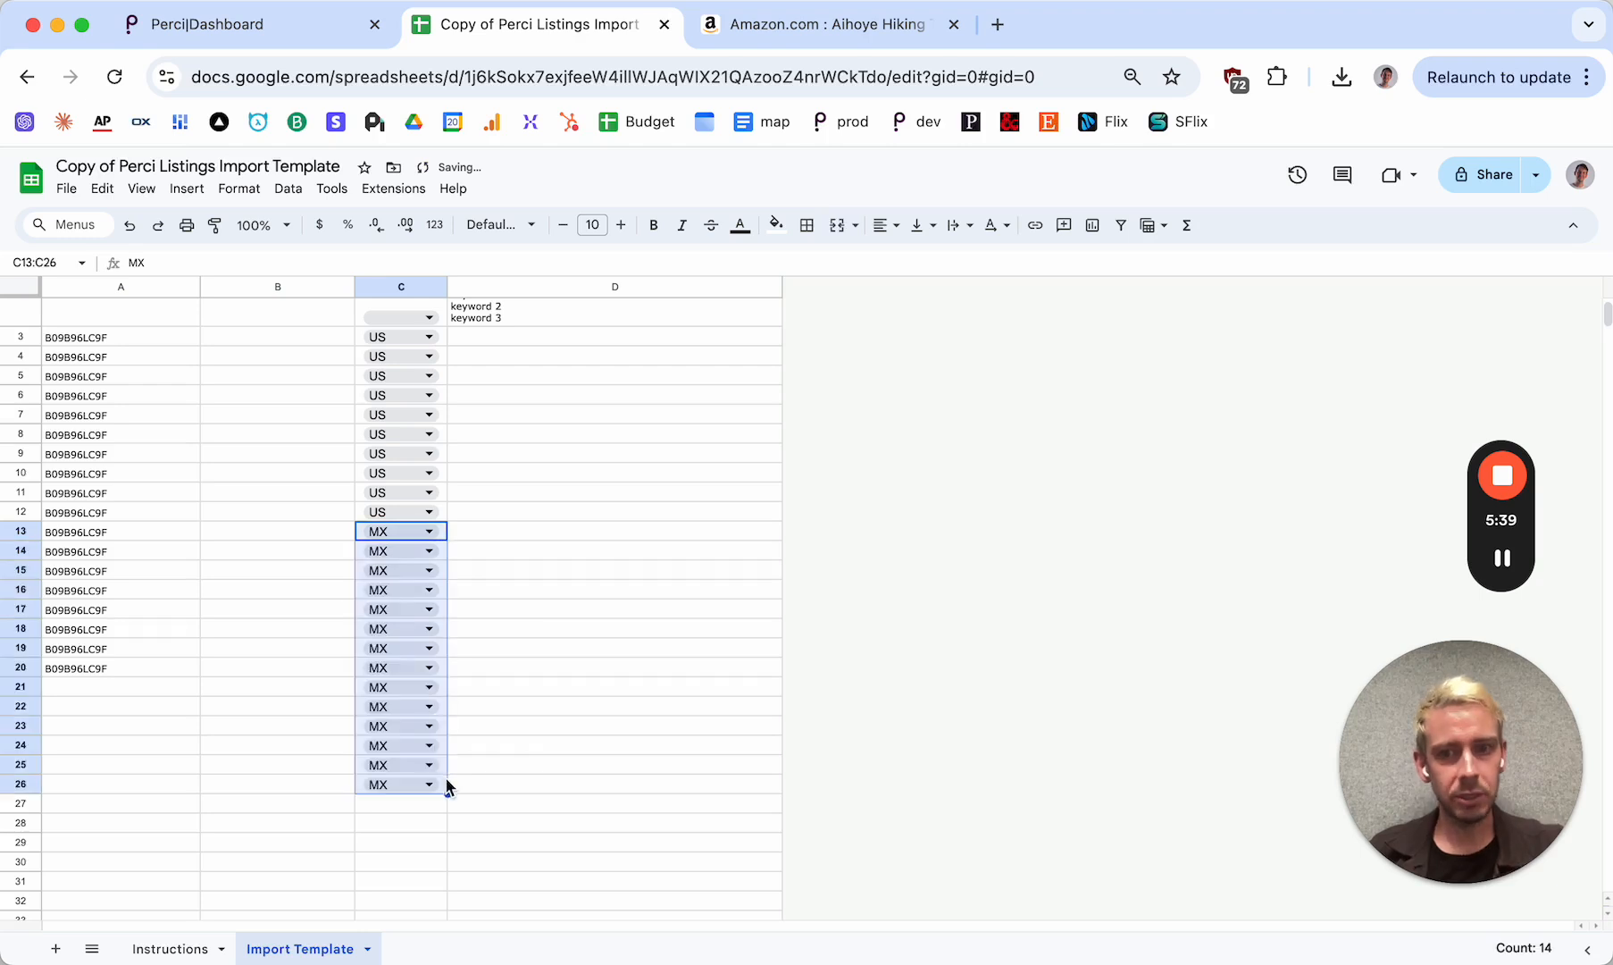
Clear the surplus country values and their dropdowns from cells C21 to C26, below the last ASIN
click(322, 684)
click(440, 690)
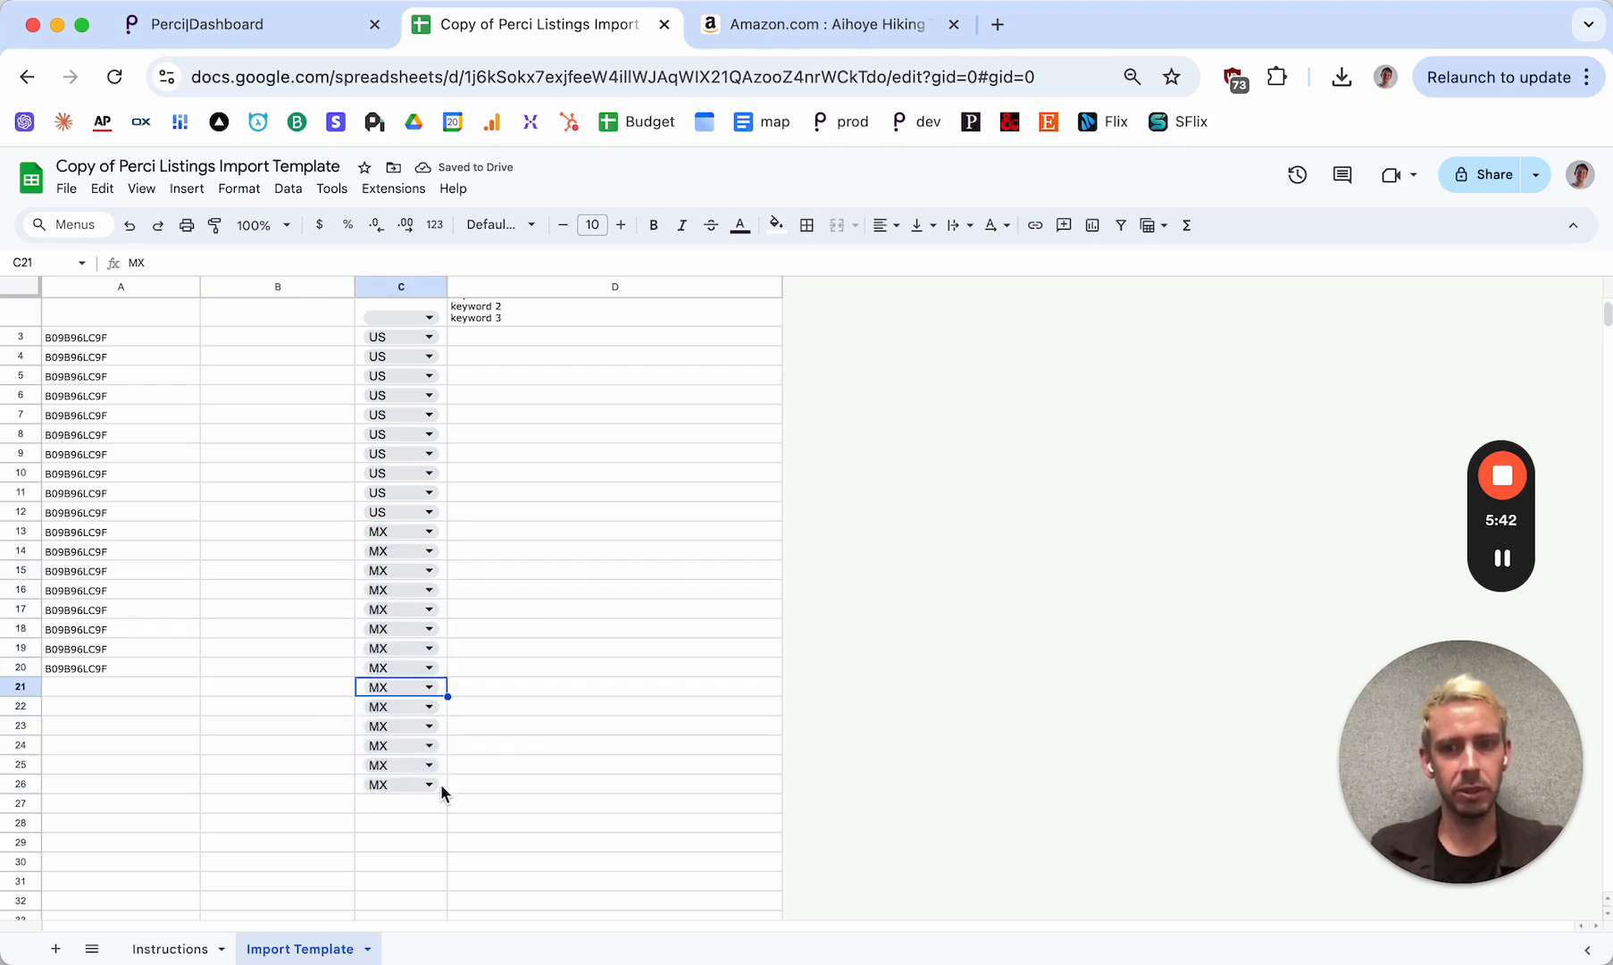
shift+click(444, 786)
key(Delete)
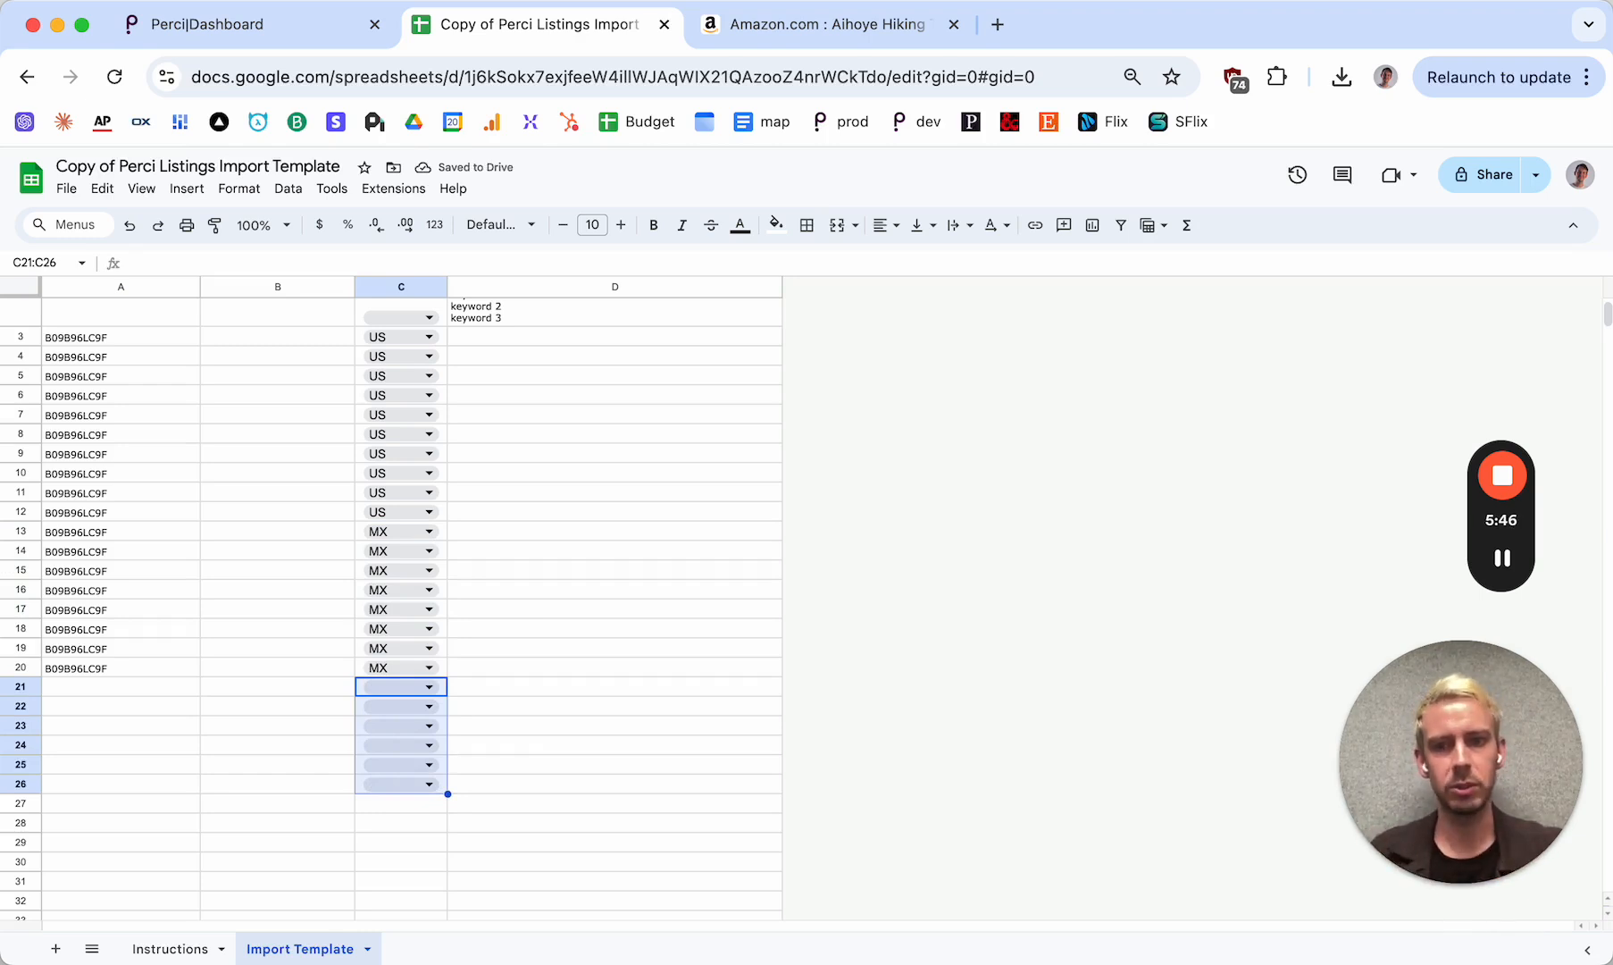
key(Delete)
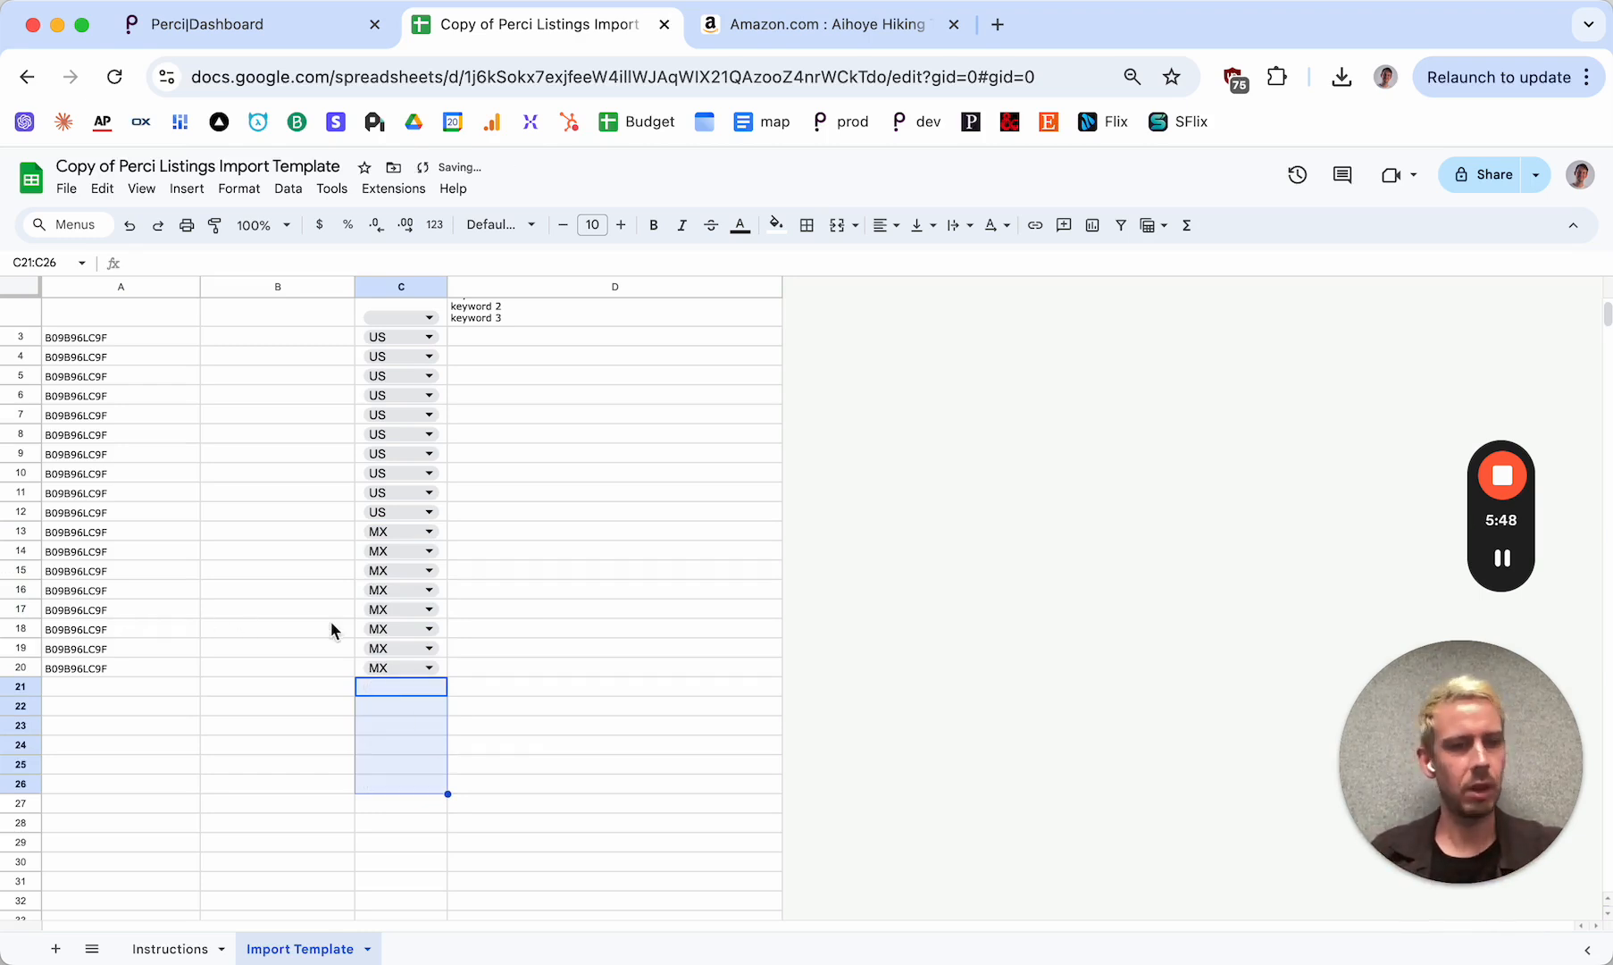
scroll(278, 659, up, 3)
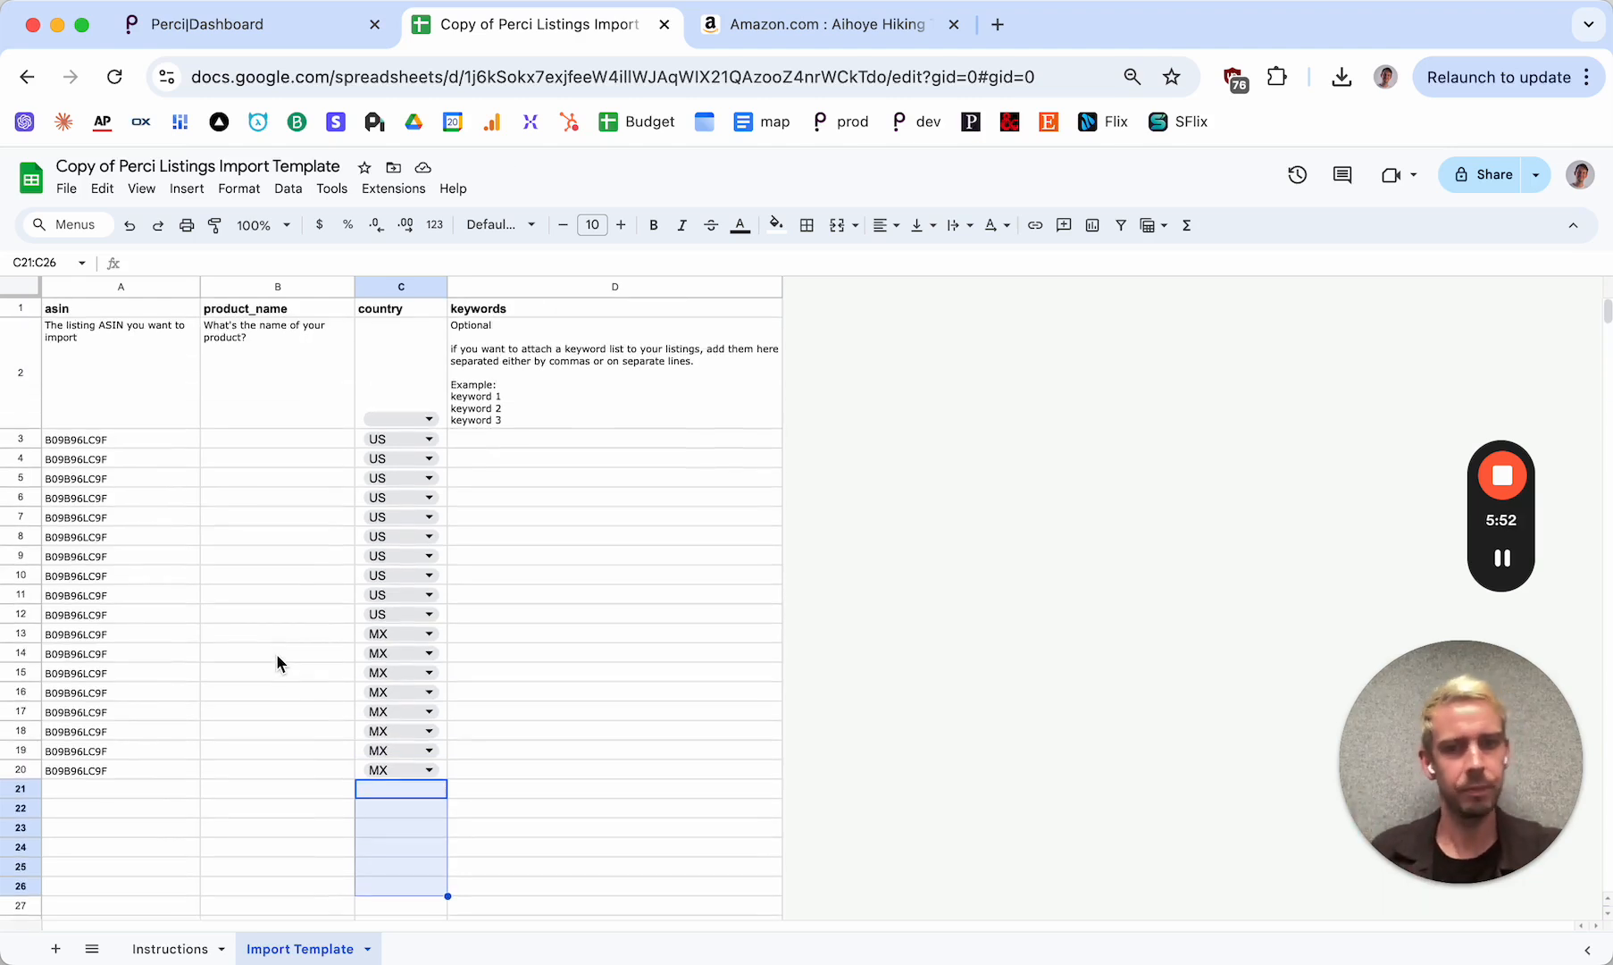
Clear the contents of rows 4 through 20, keeping only the listing in row 3
click(276, 653)
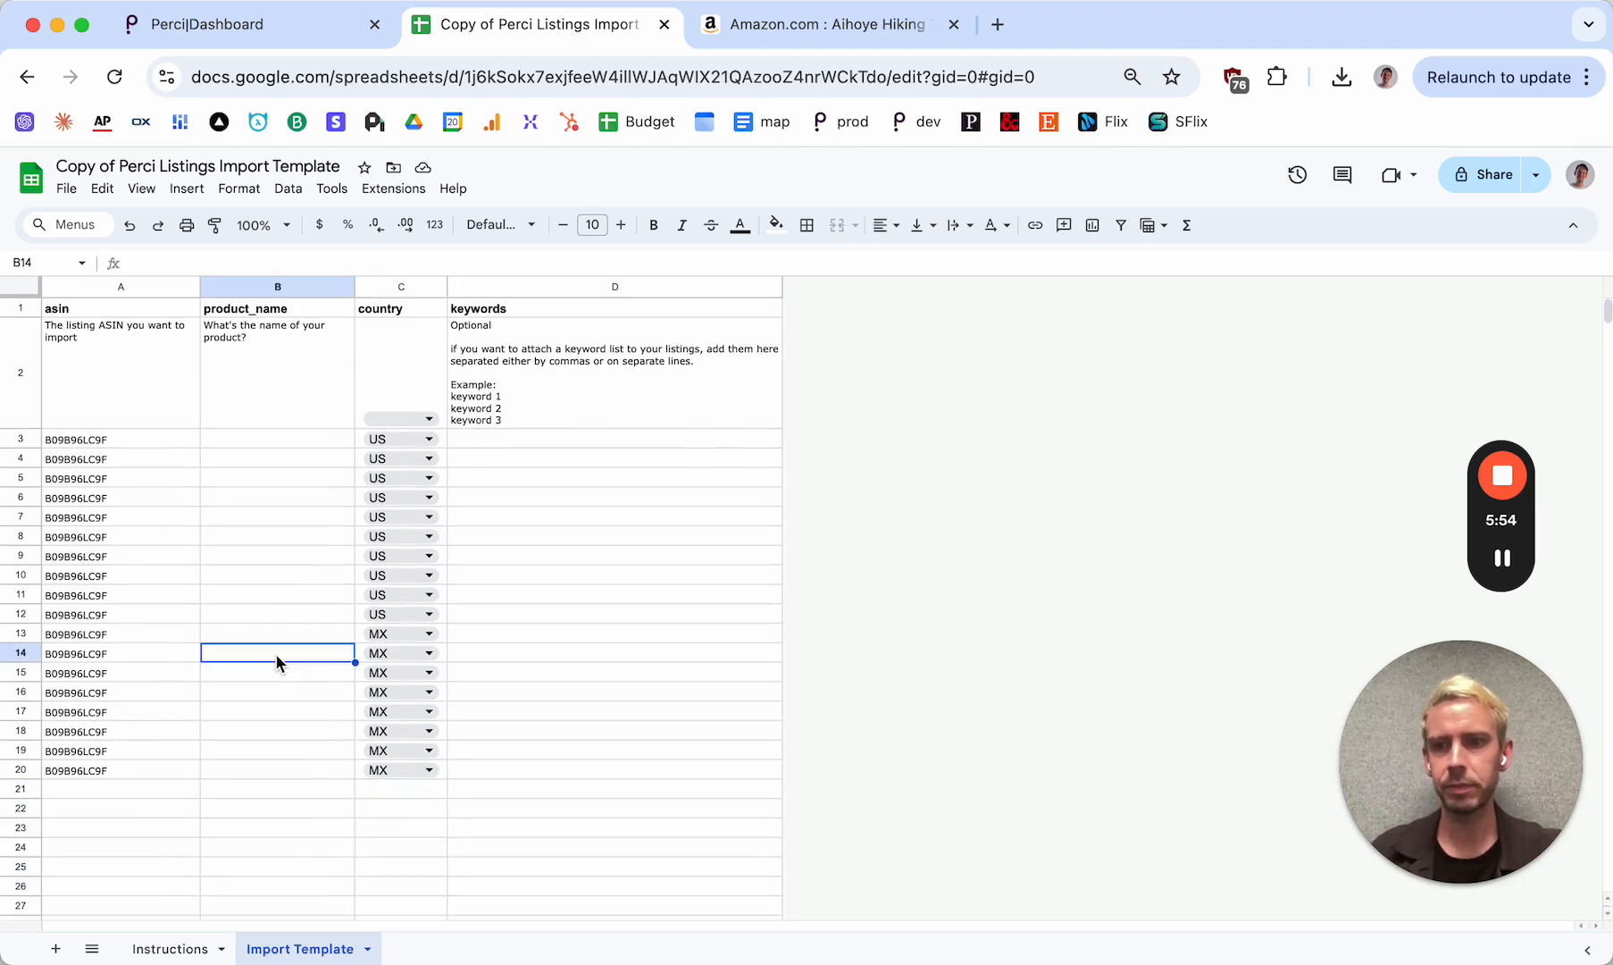
click(18, 459)
shift+click(19, 770)
key(Delete)
click(122, 440)
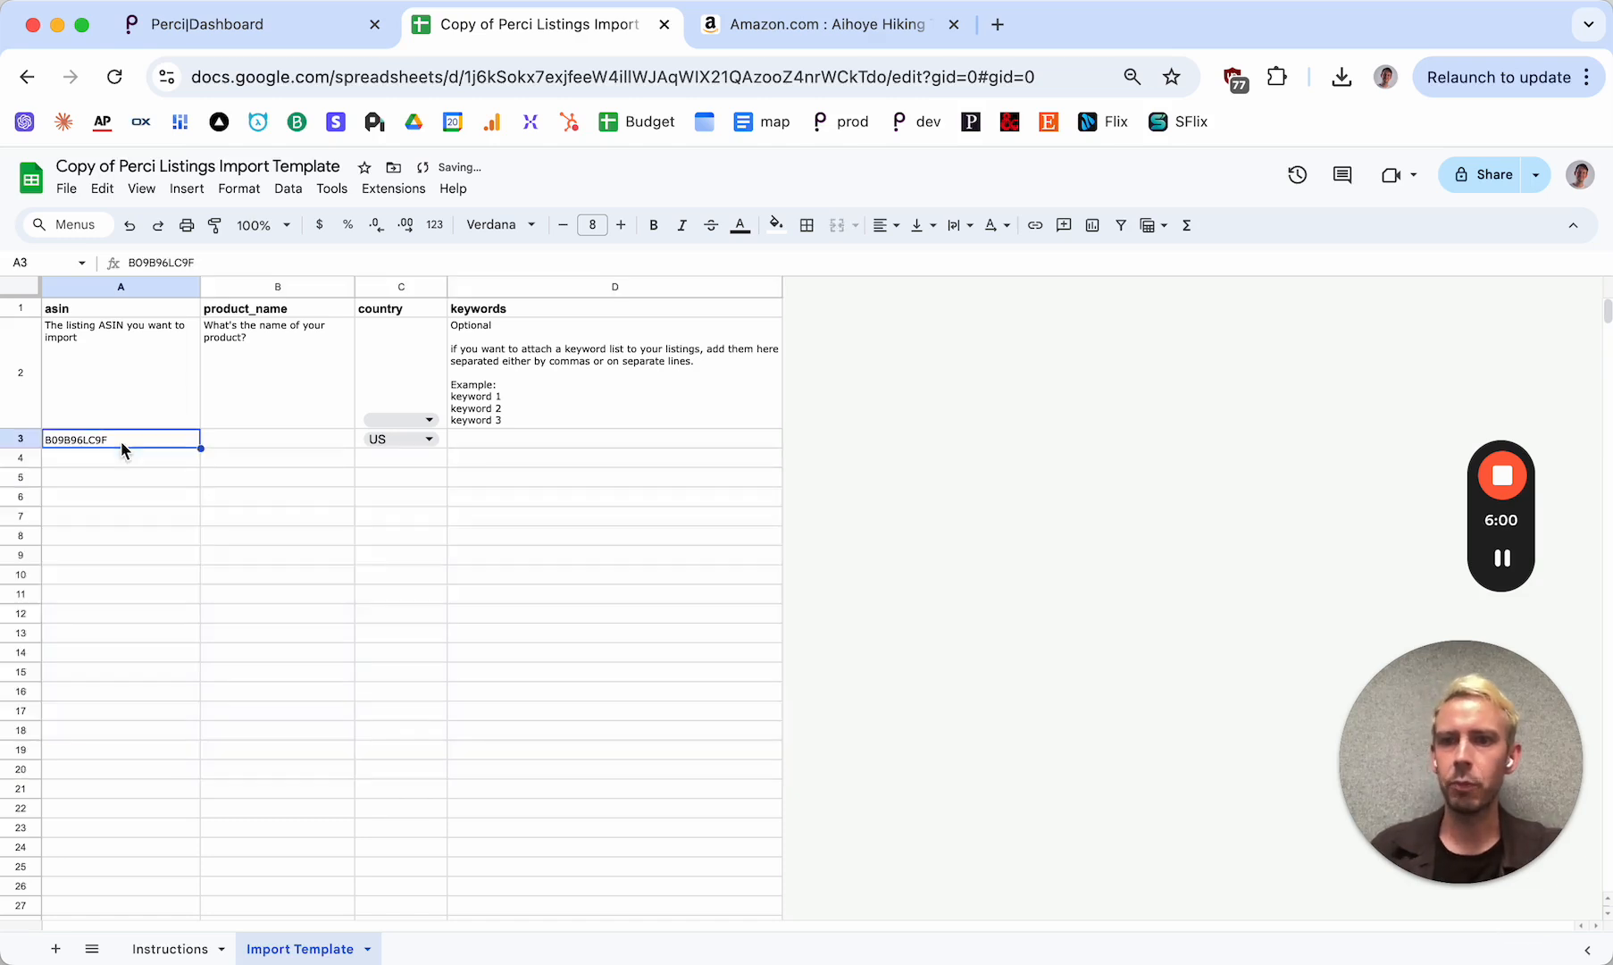
Download the Import Template sheet as a Comma Separated Values (.csv) file
click(25, 441)
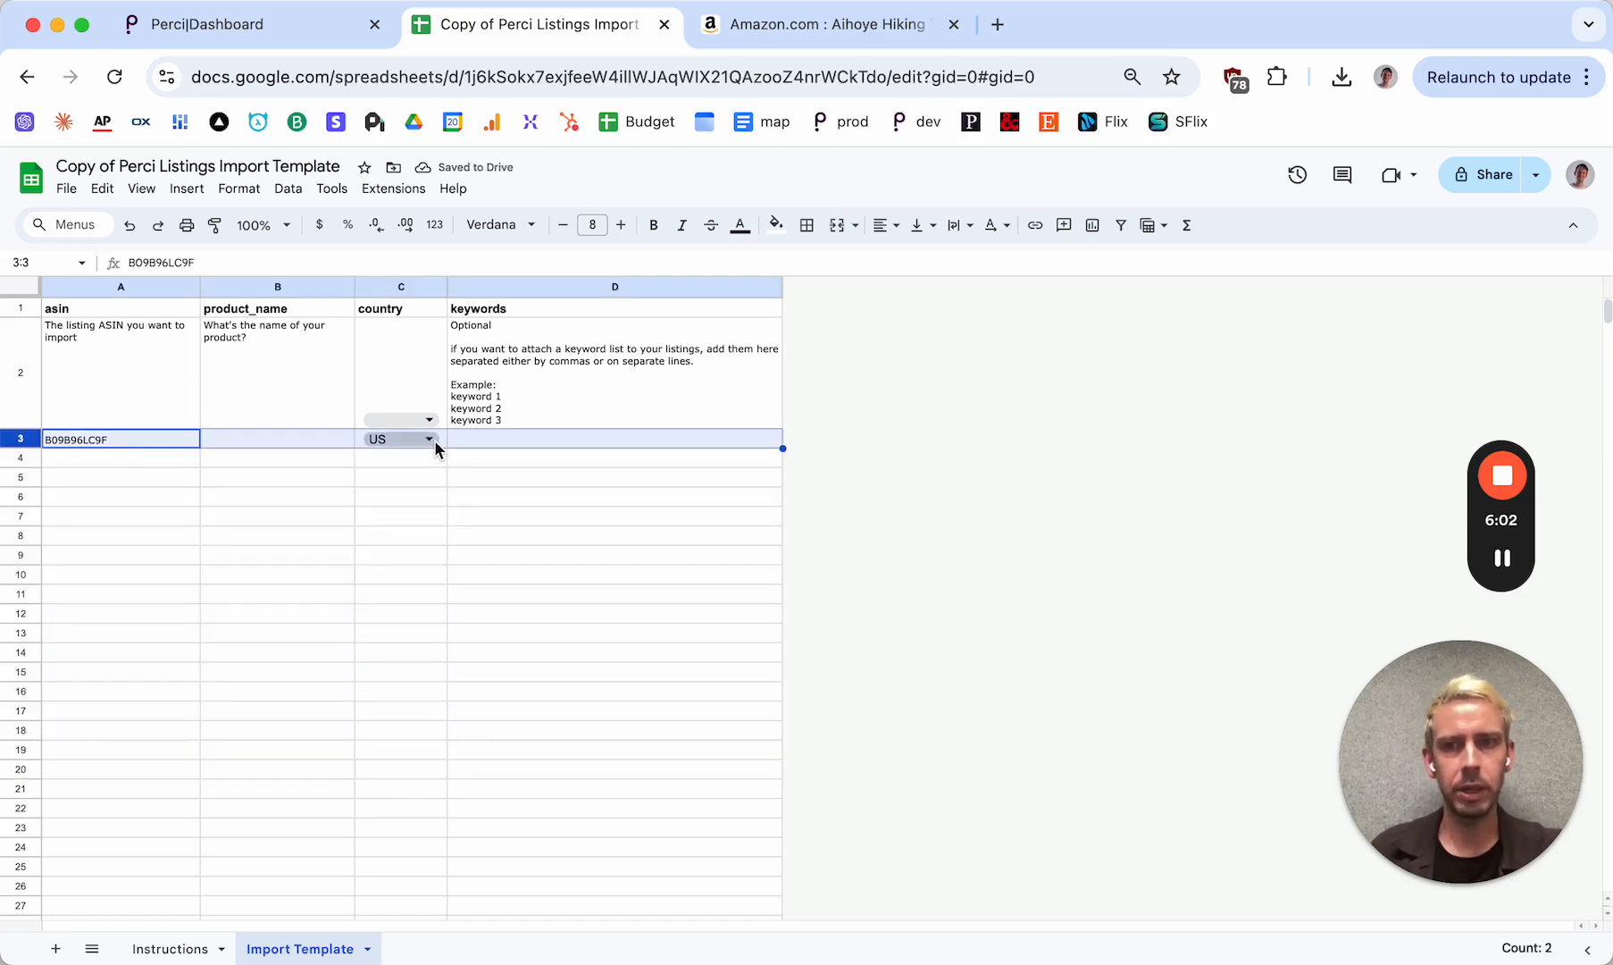
click(66, 190)
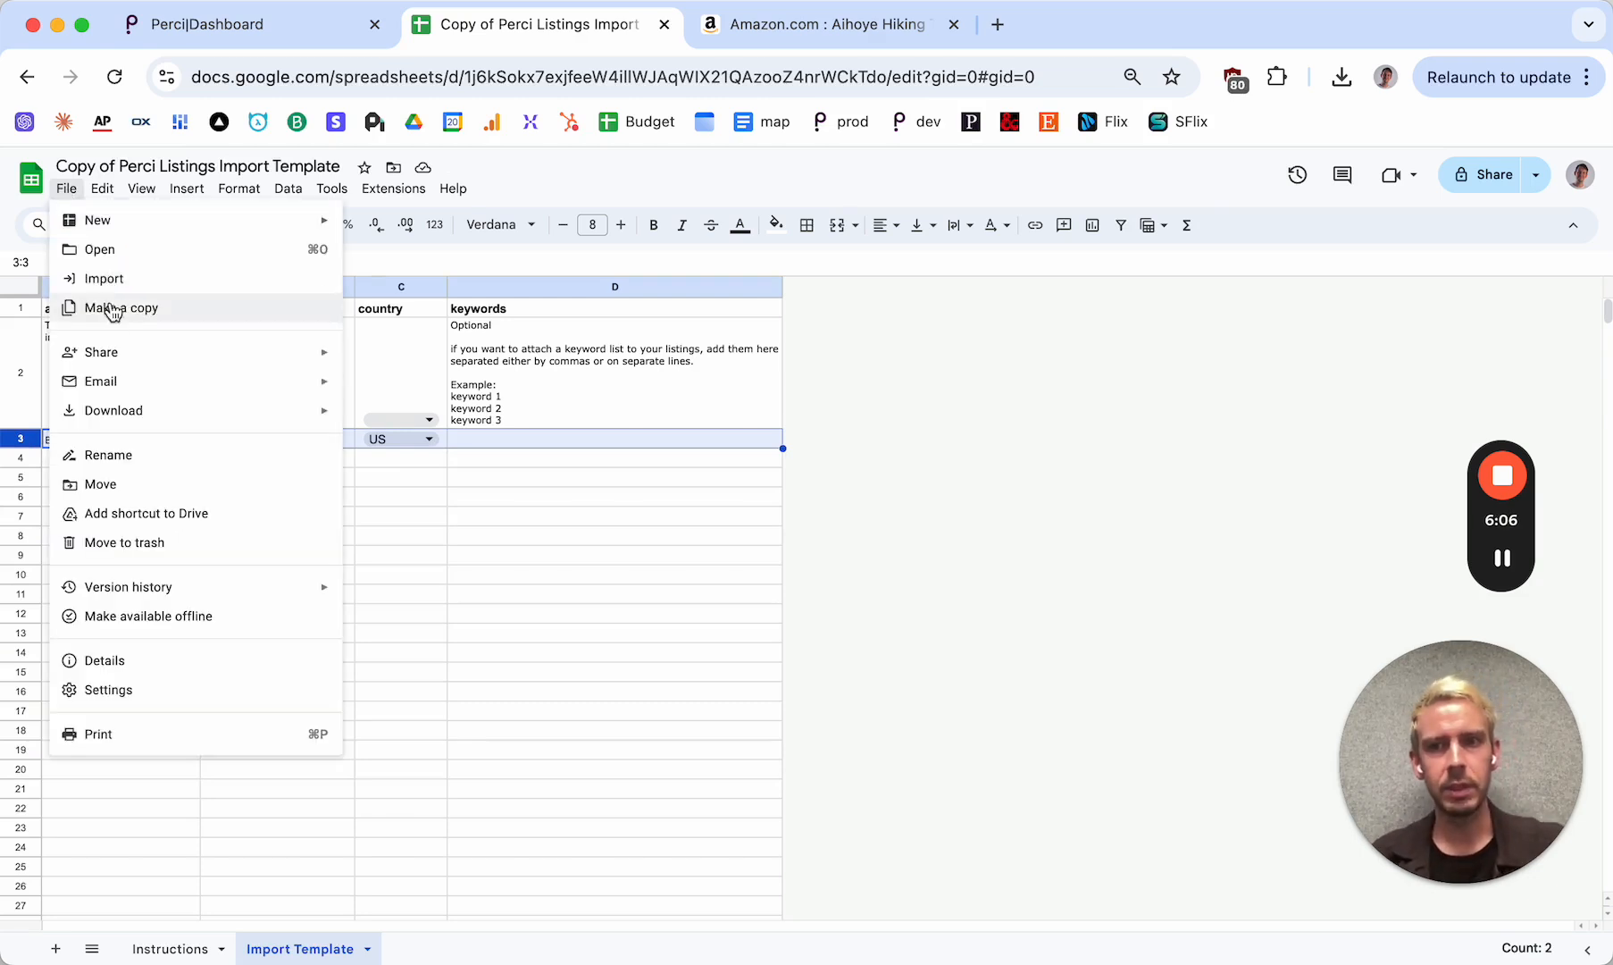
mouse_move(109, 413)
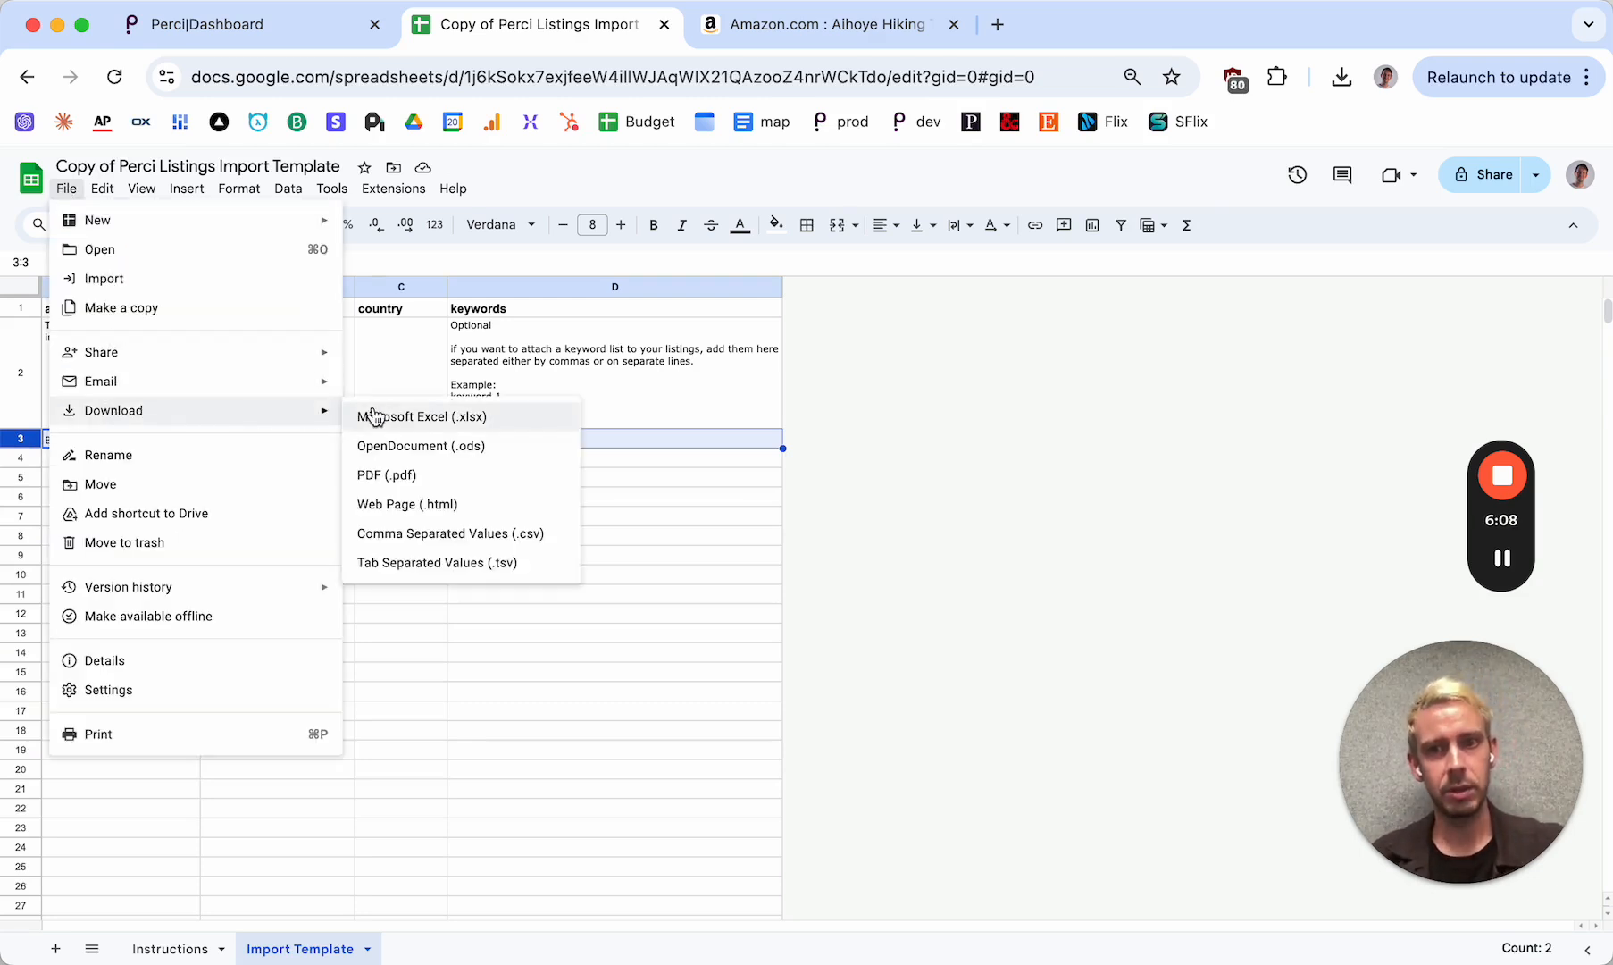
click(442, 535)
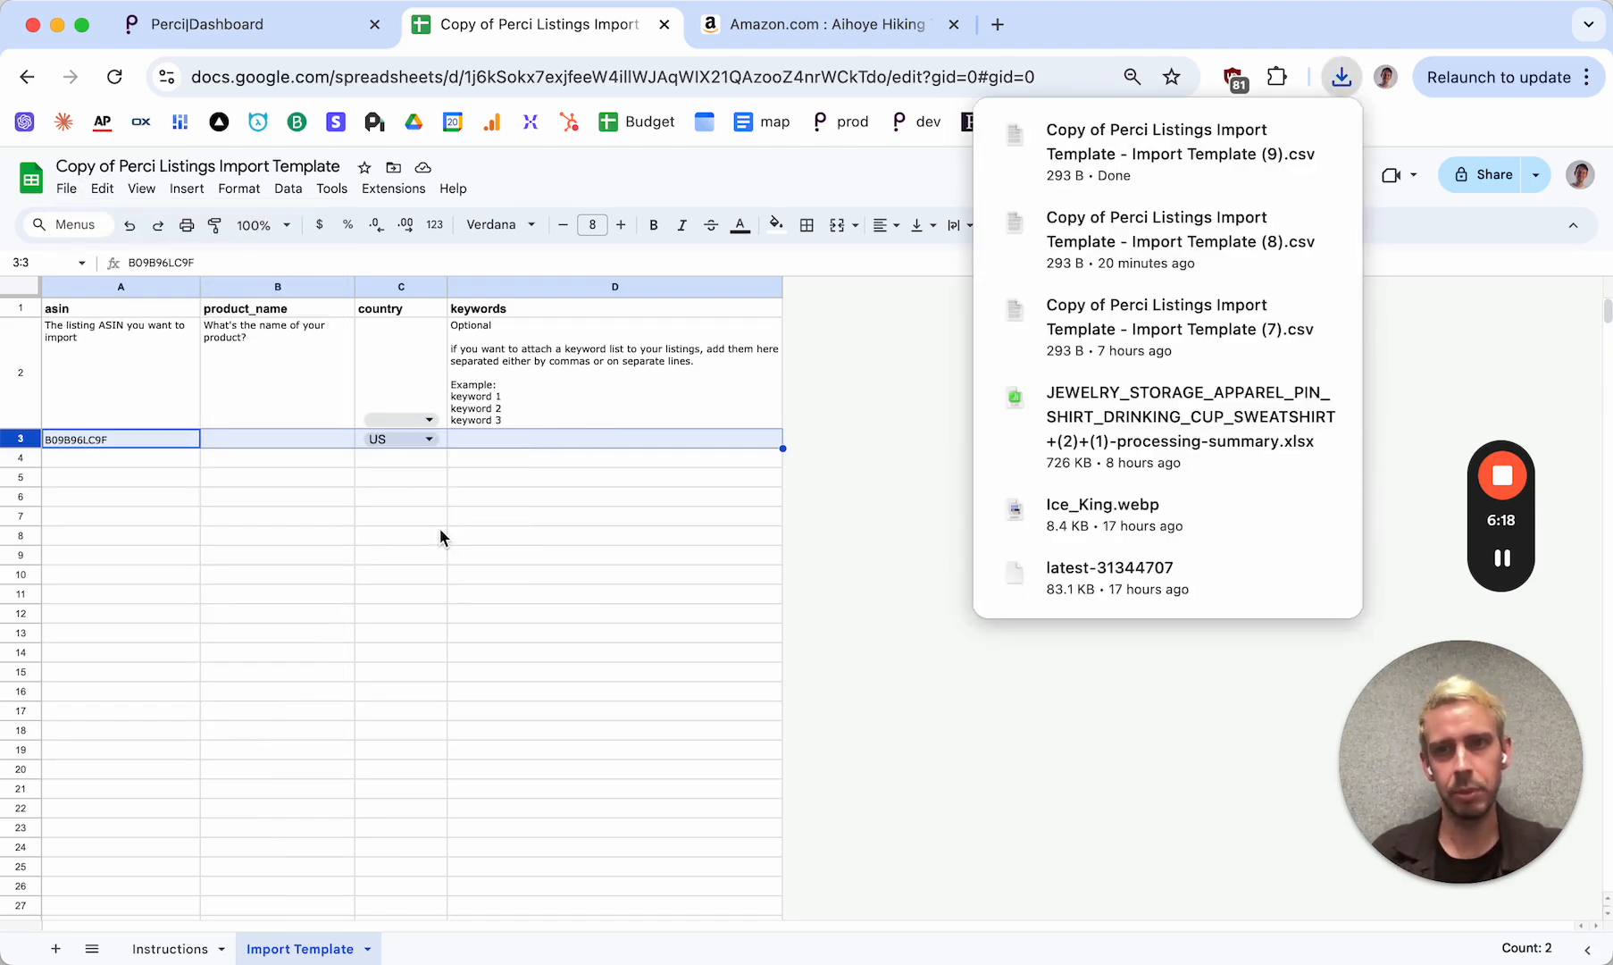
Switch to the Perci dashboard and choose the newest Import Template (9).csv from Downloads as the file to import with ASINs
click(291, 27)
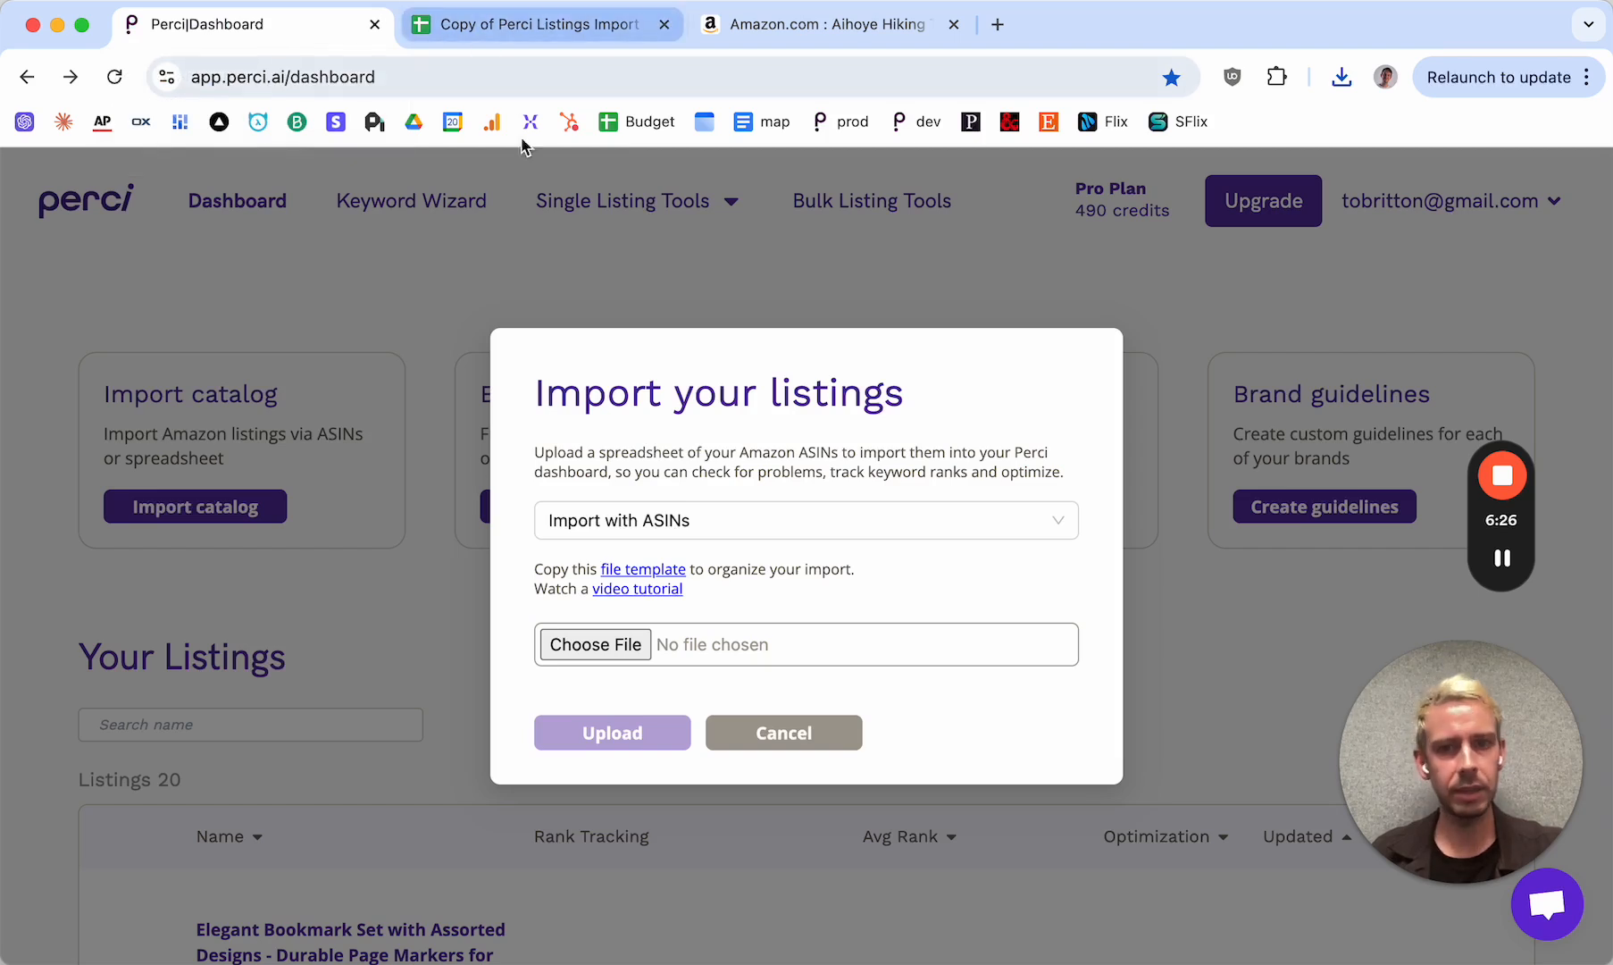
click(592, 647)
click(739, 341)
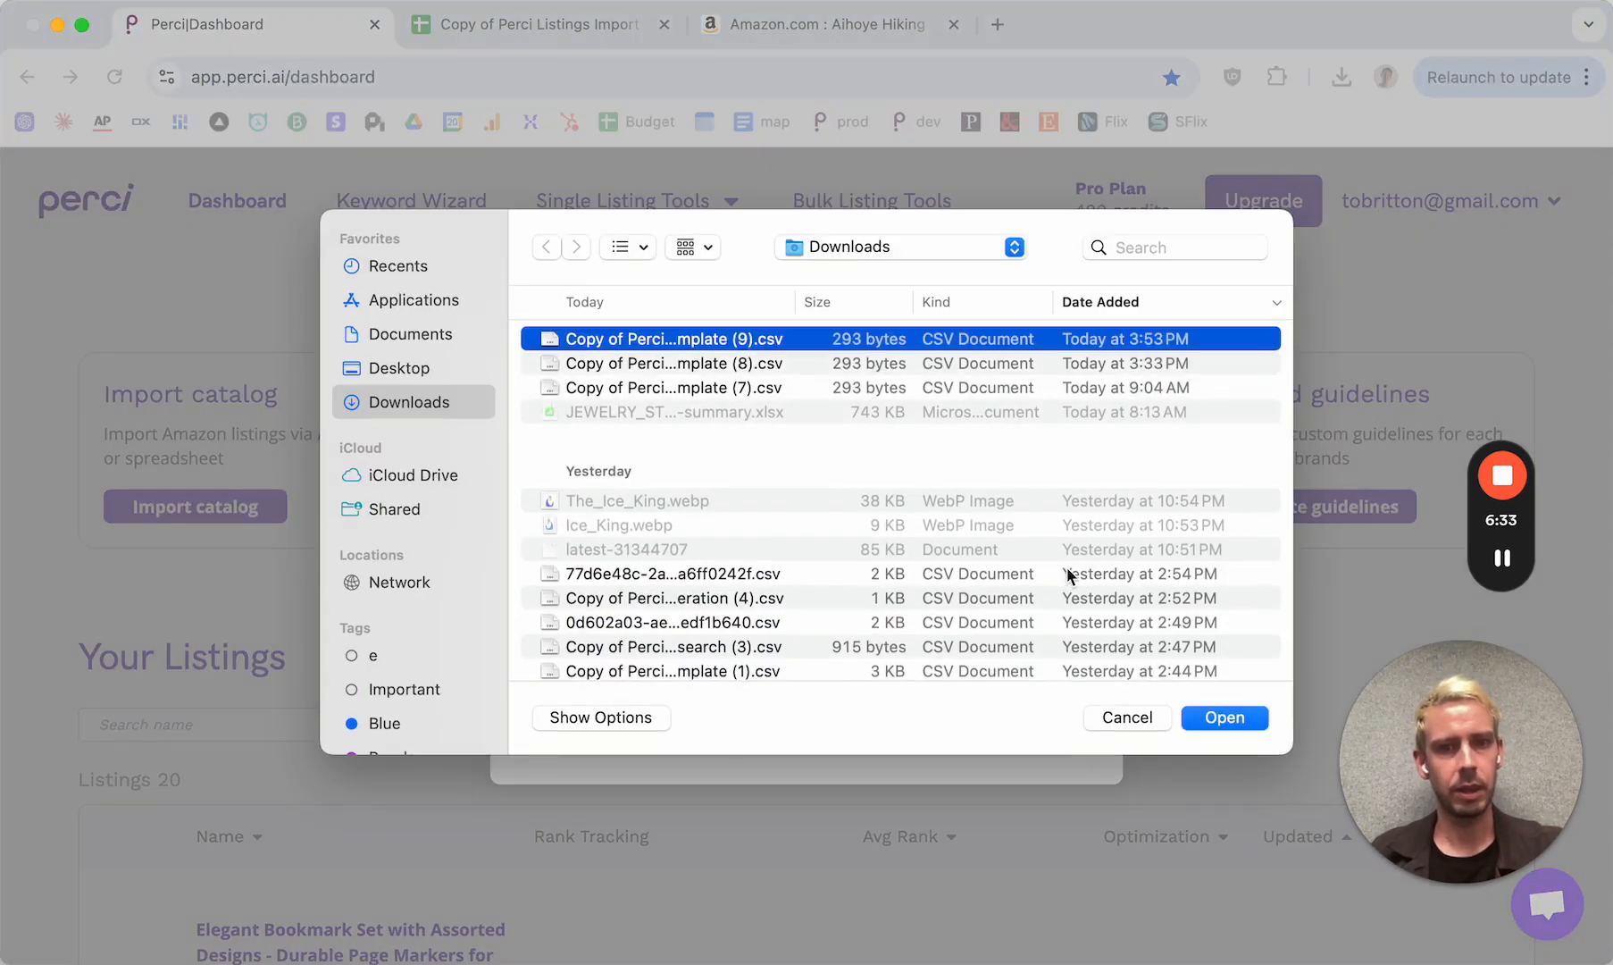
click(1226, 716)
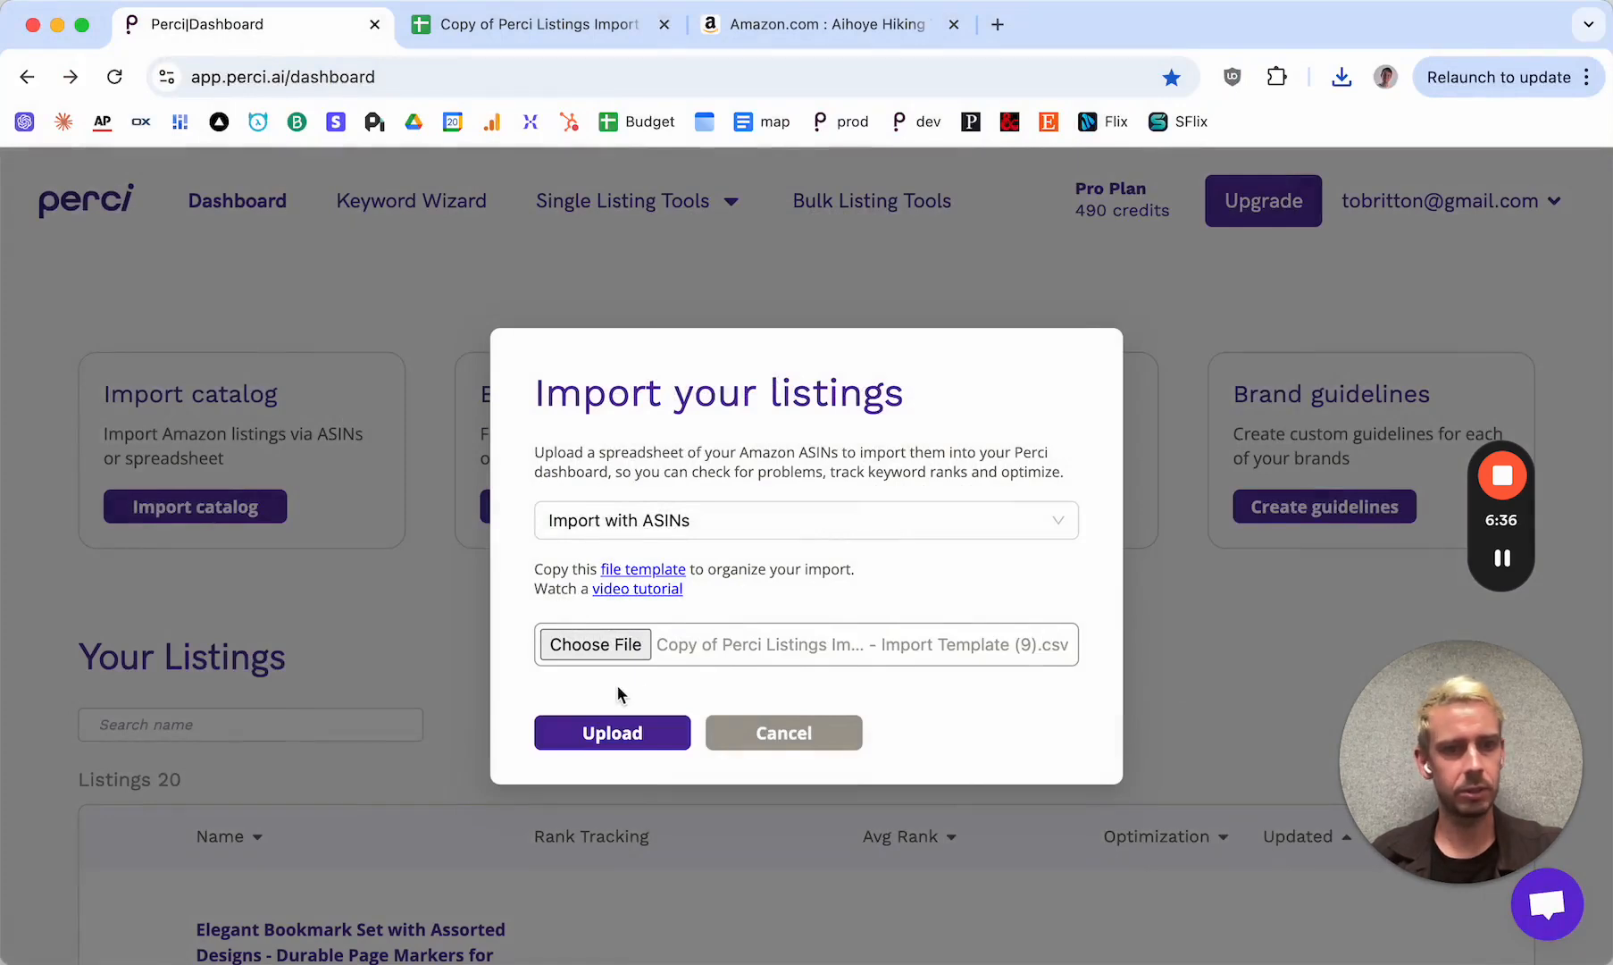
Upload the chosen CSV file to start the listings import and look over the Your Listings section
click(612, 735)
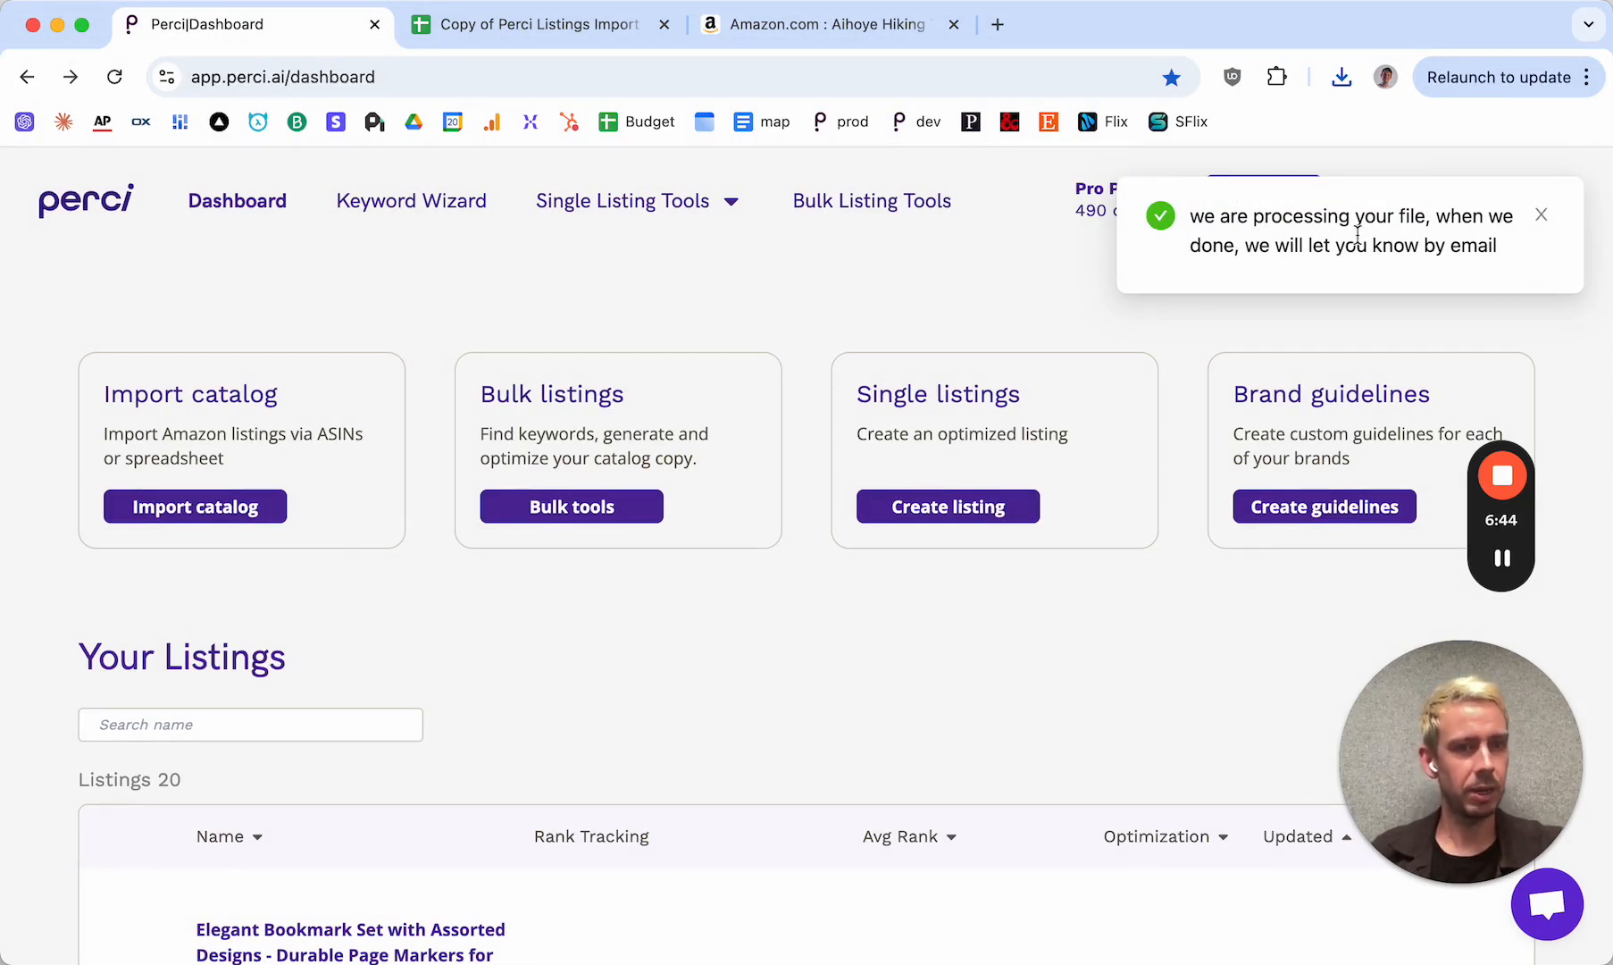
click(1542, 217)
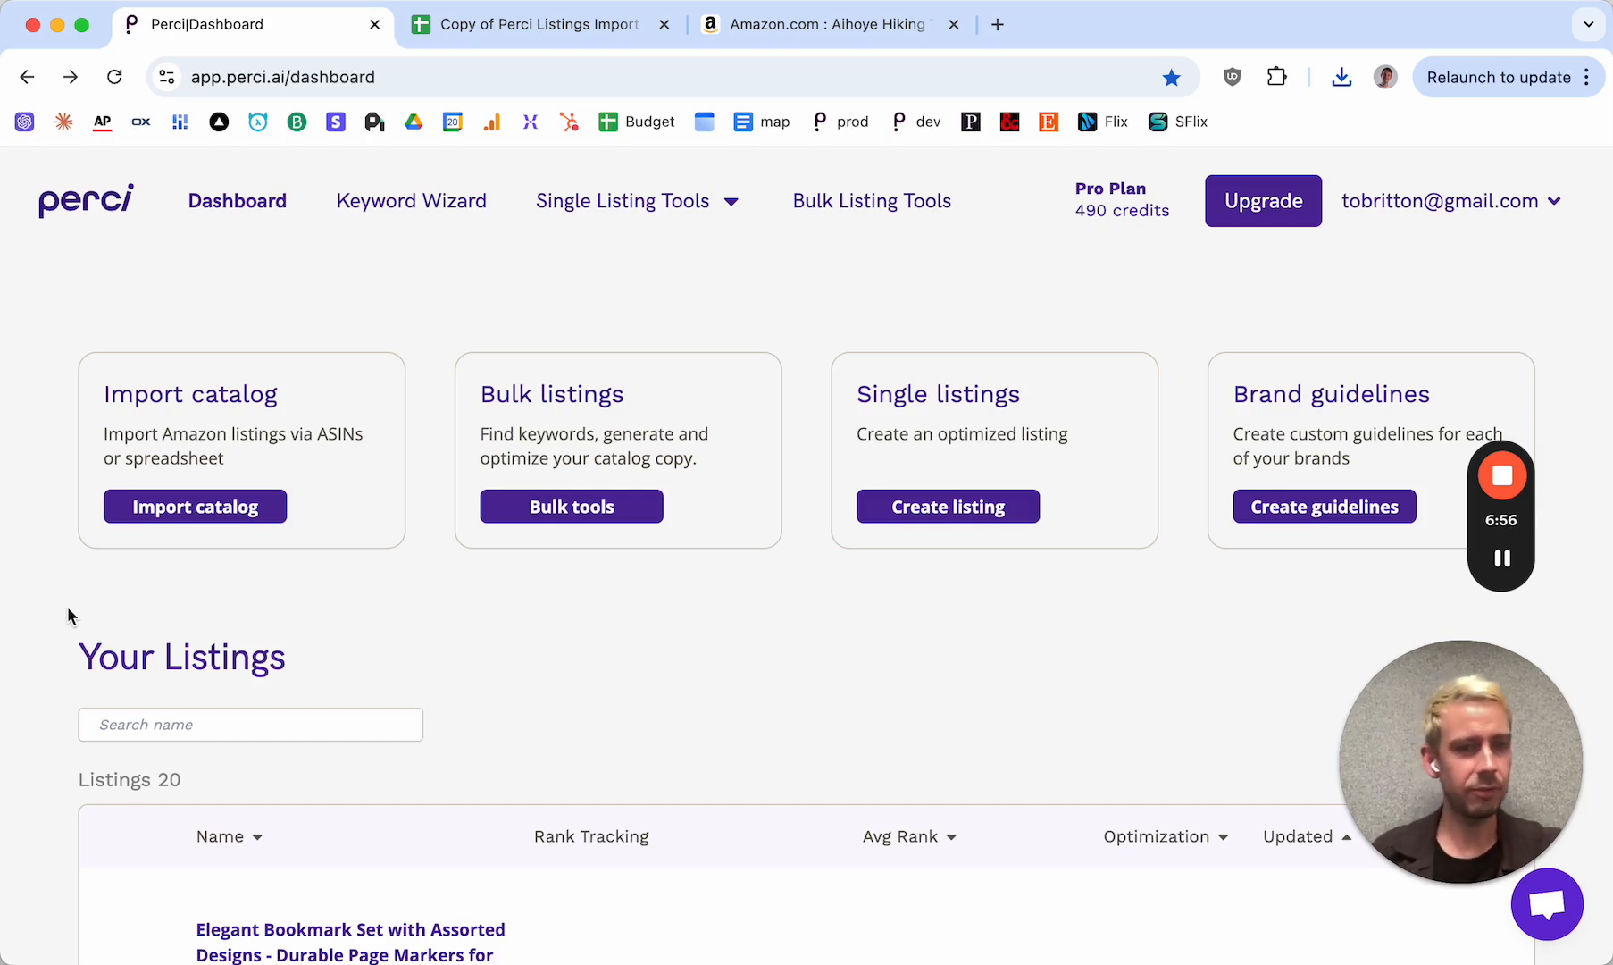
scroll(68, 607, down, 3)
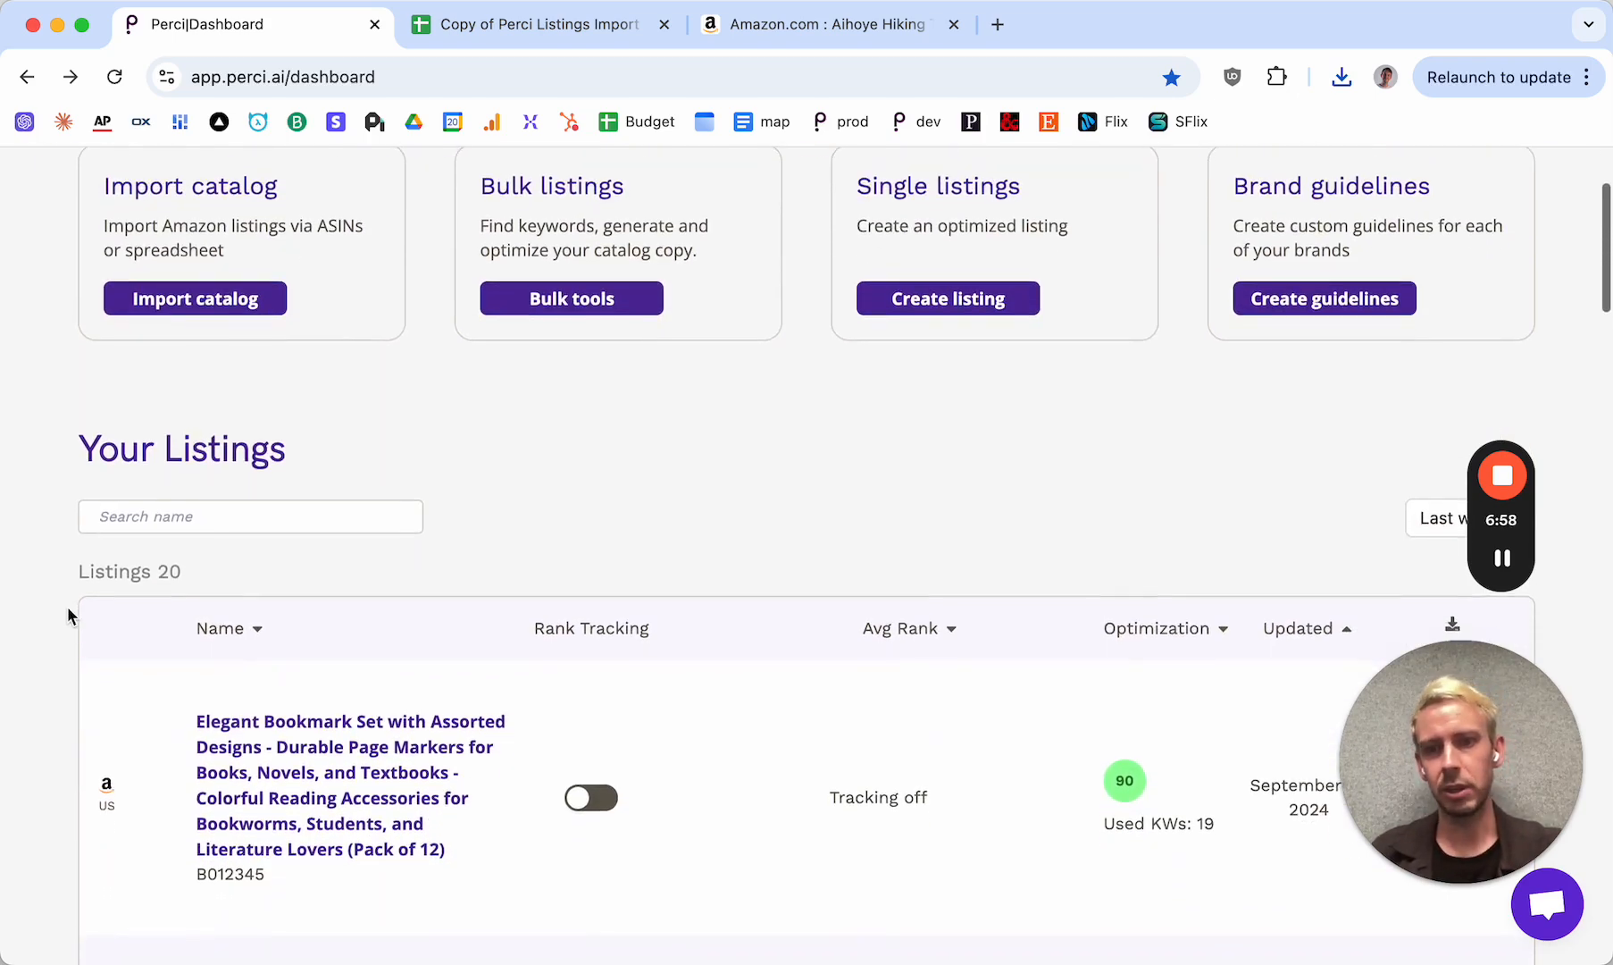
scroll(68, 611, up, 3)
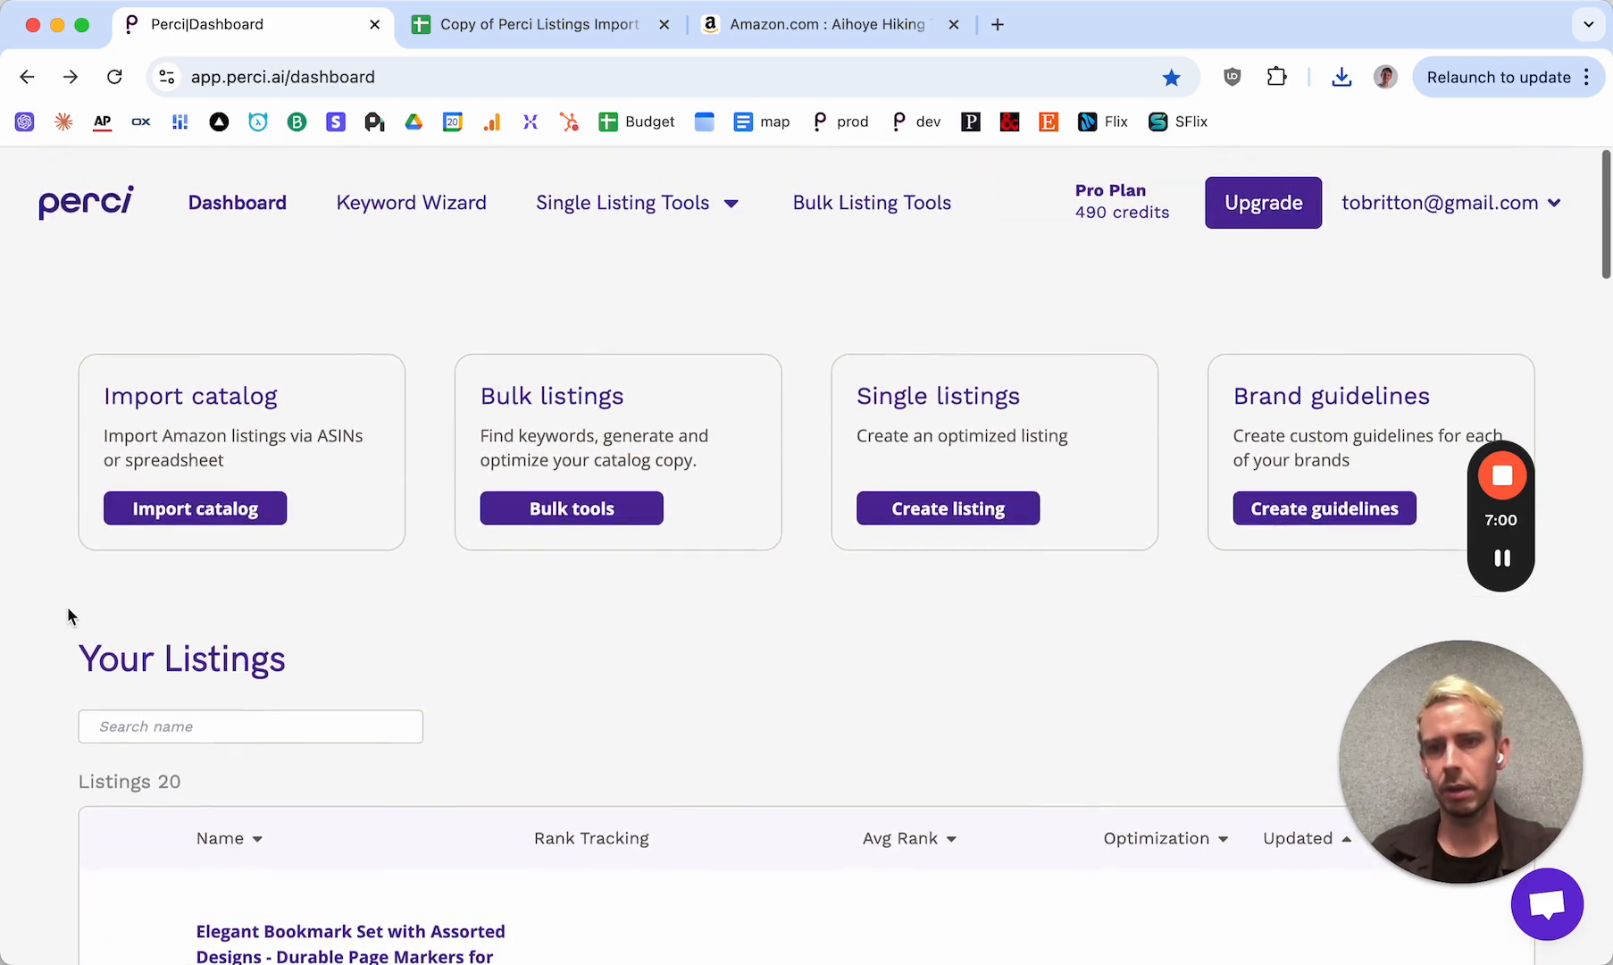
Reload the dashboard and check the Your Listings table for the imported Aihoye trekking poles listing
scroll(55, 429, down, 3)
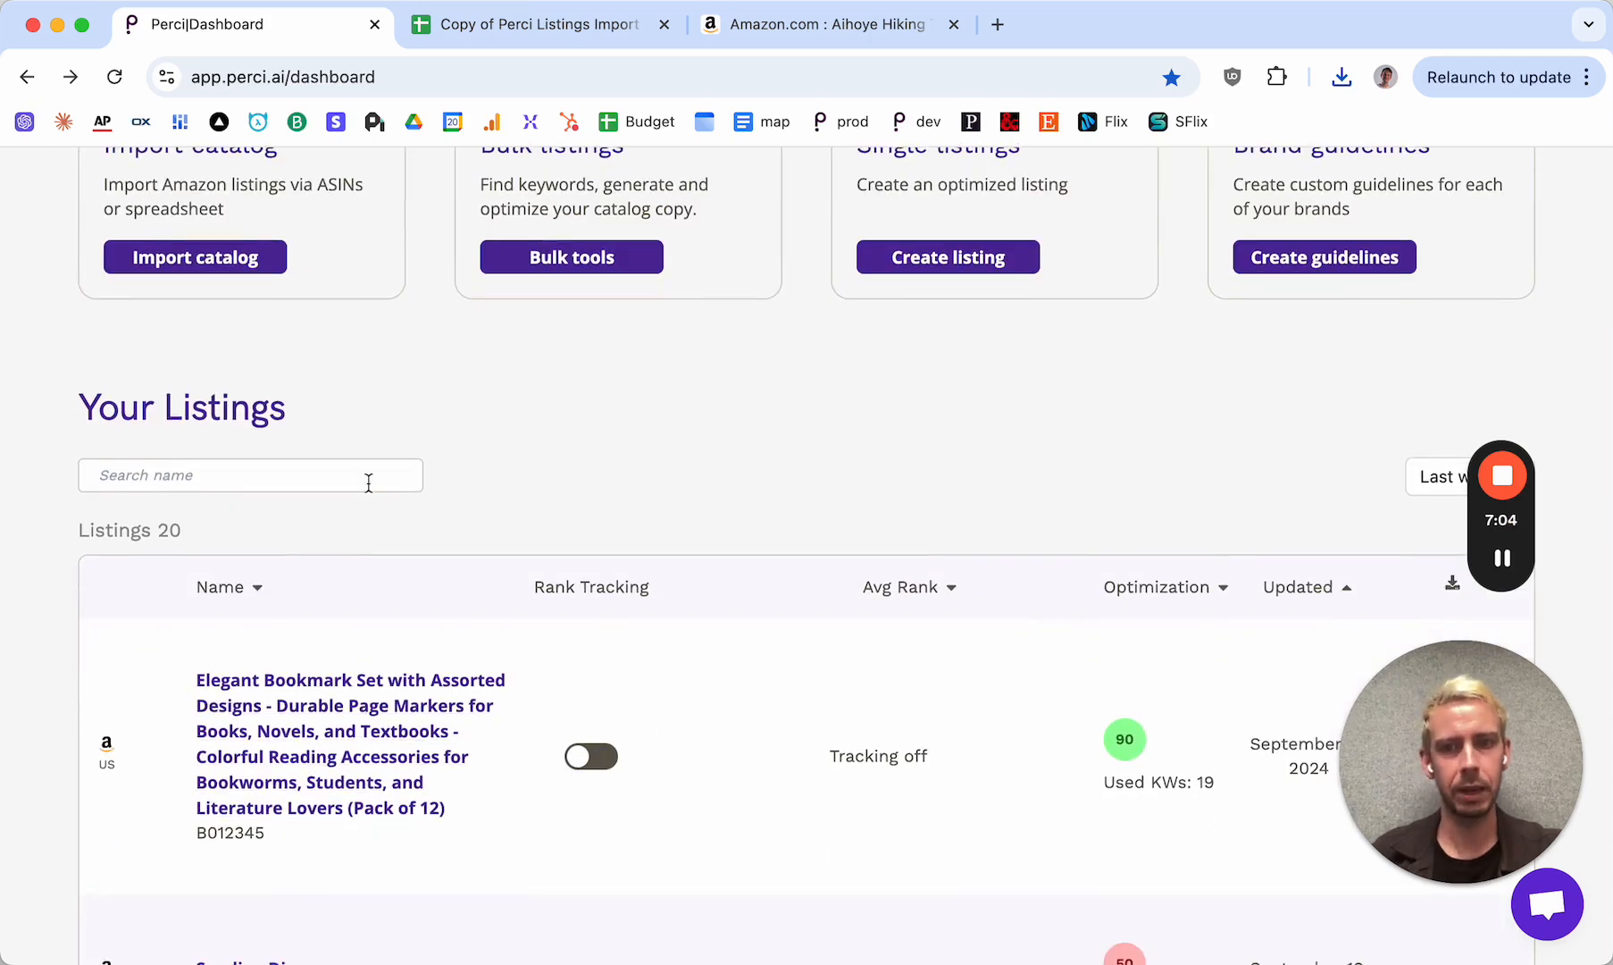
scroll(594, 435, up, 3)
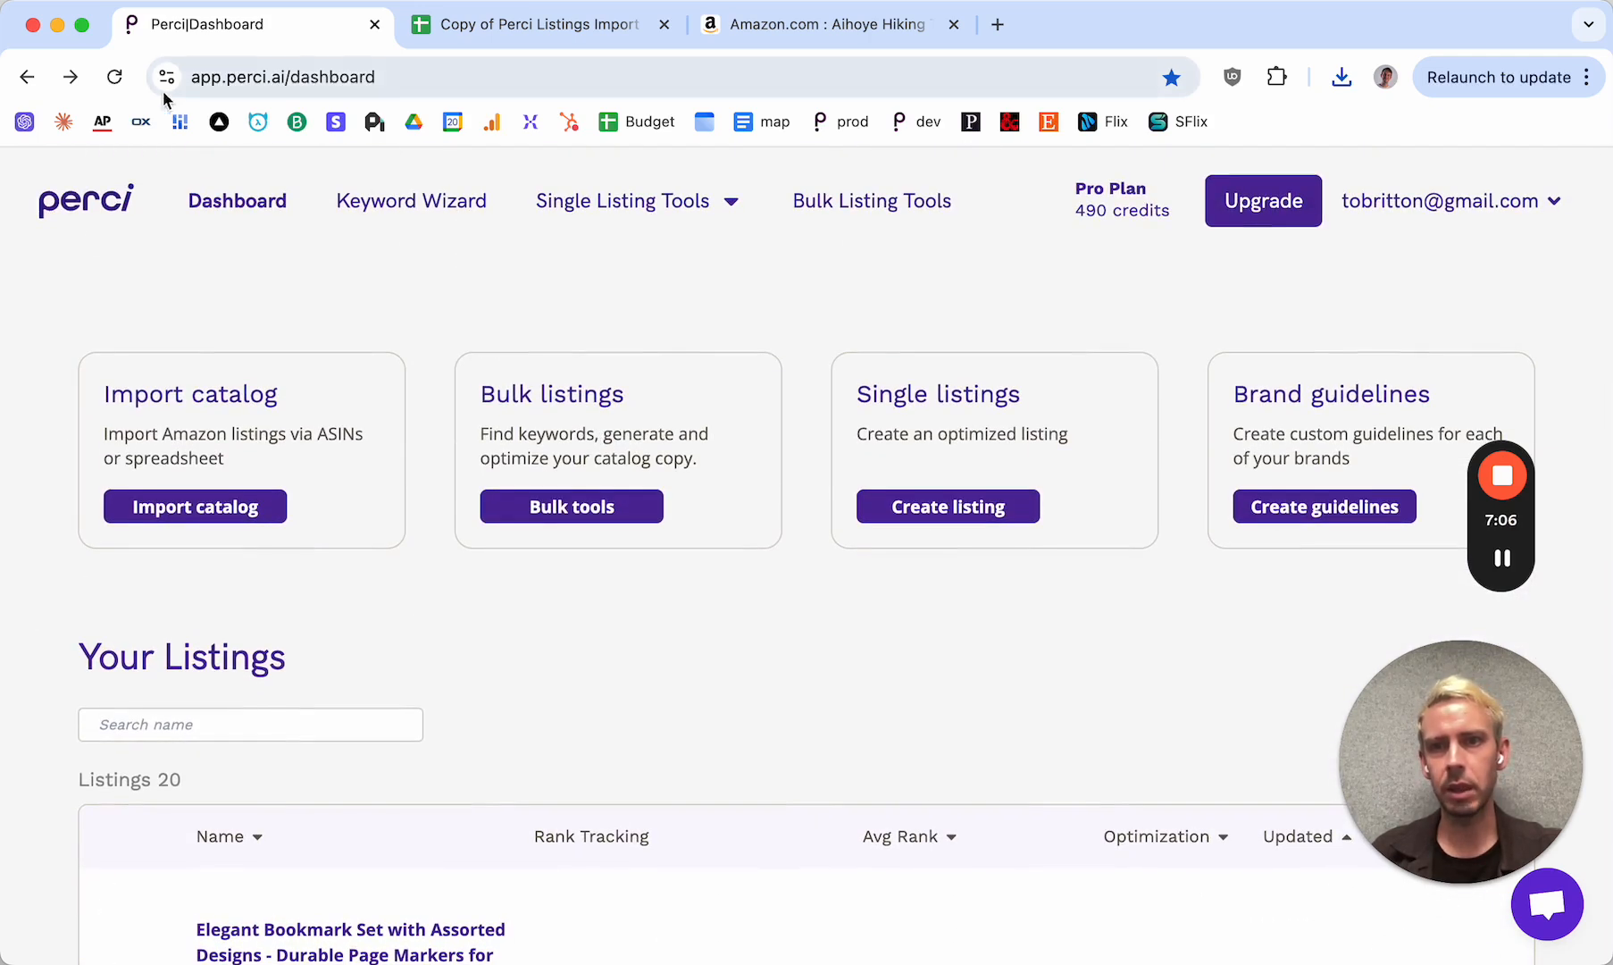
click(114, 79)
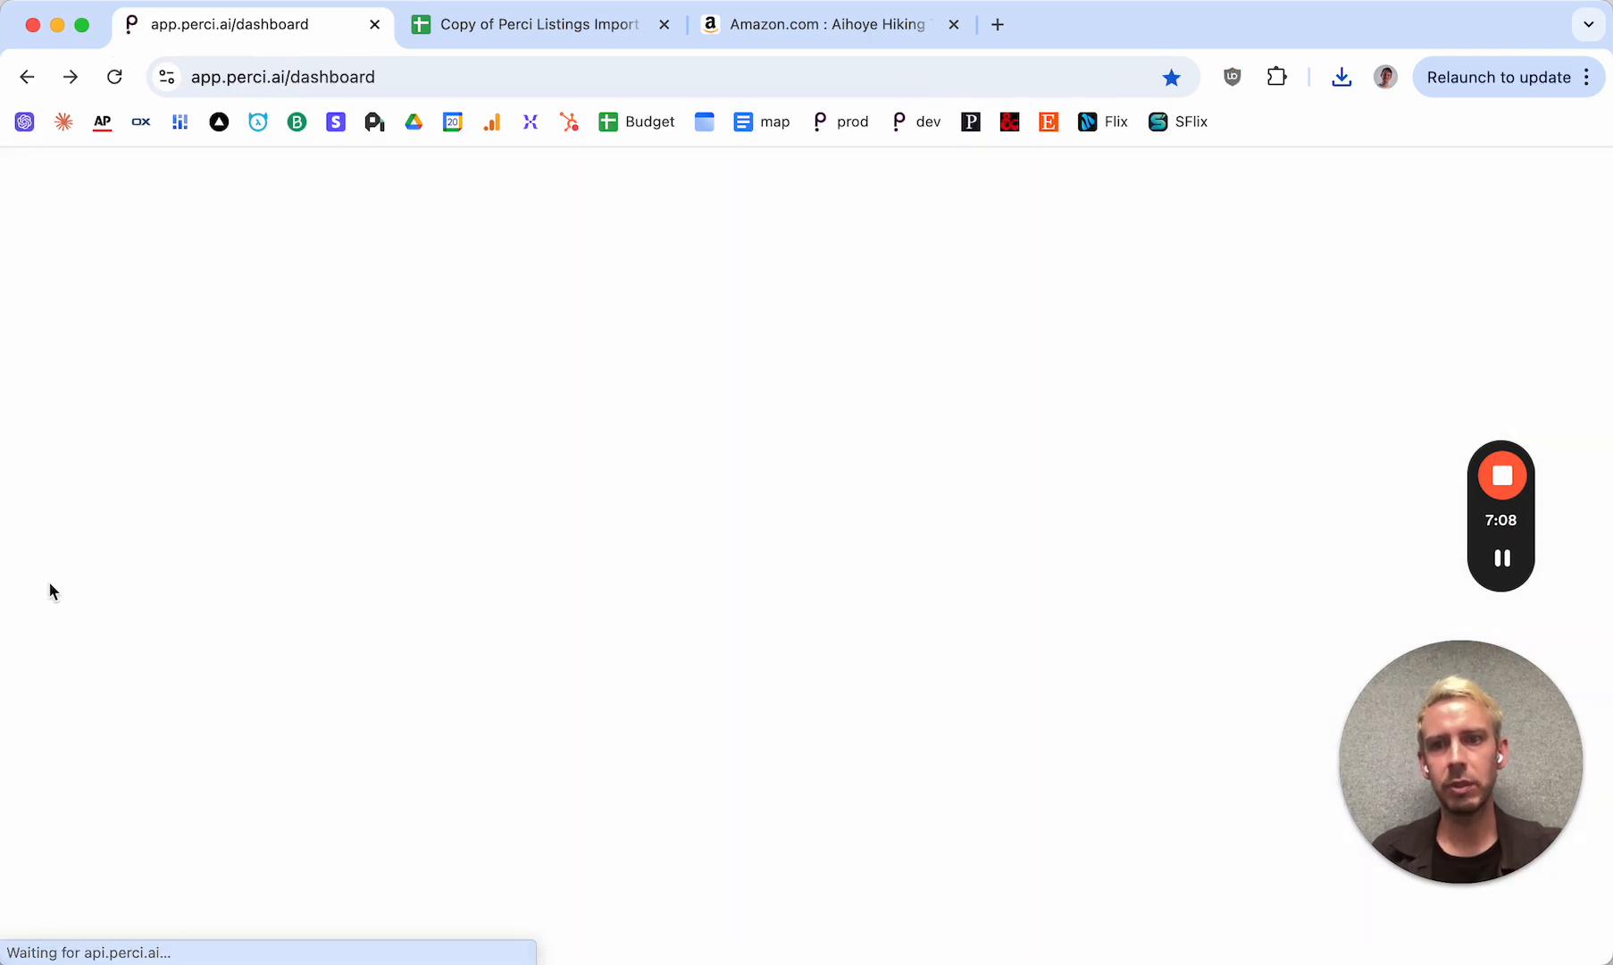
scroll(52, 589, down, 3)
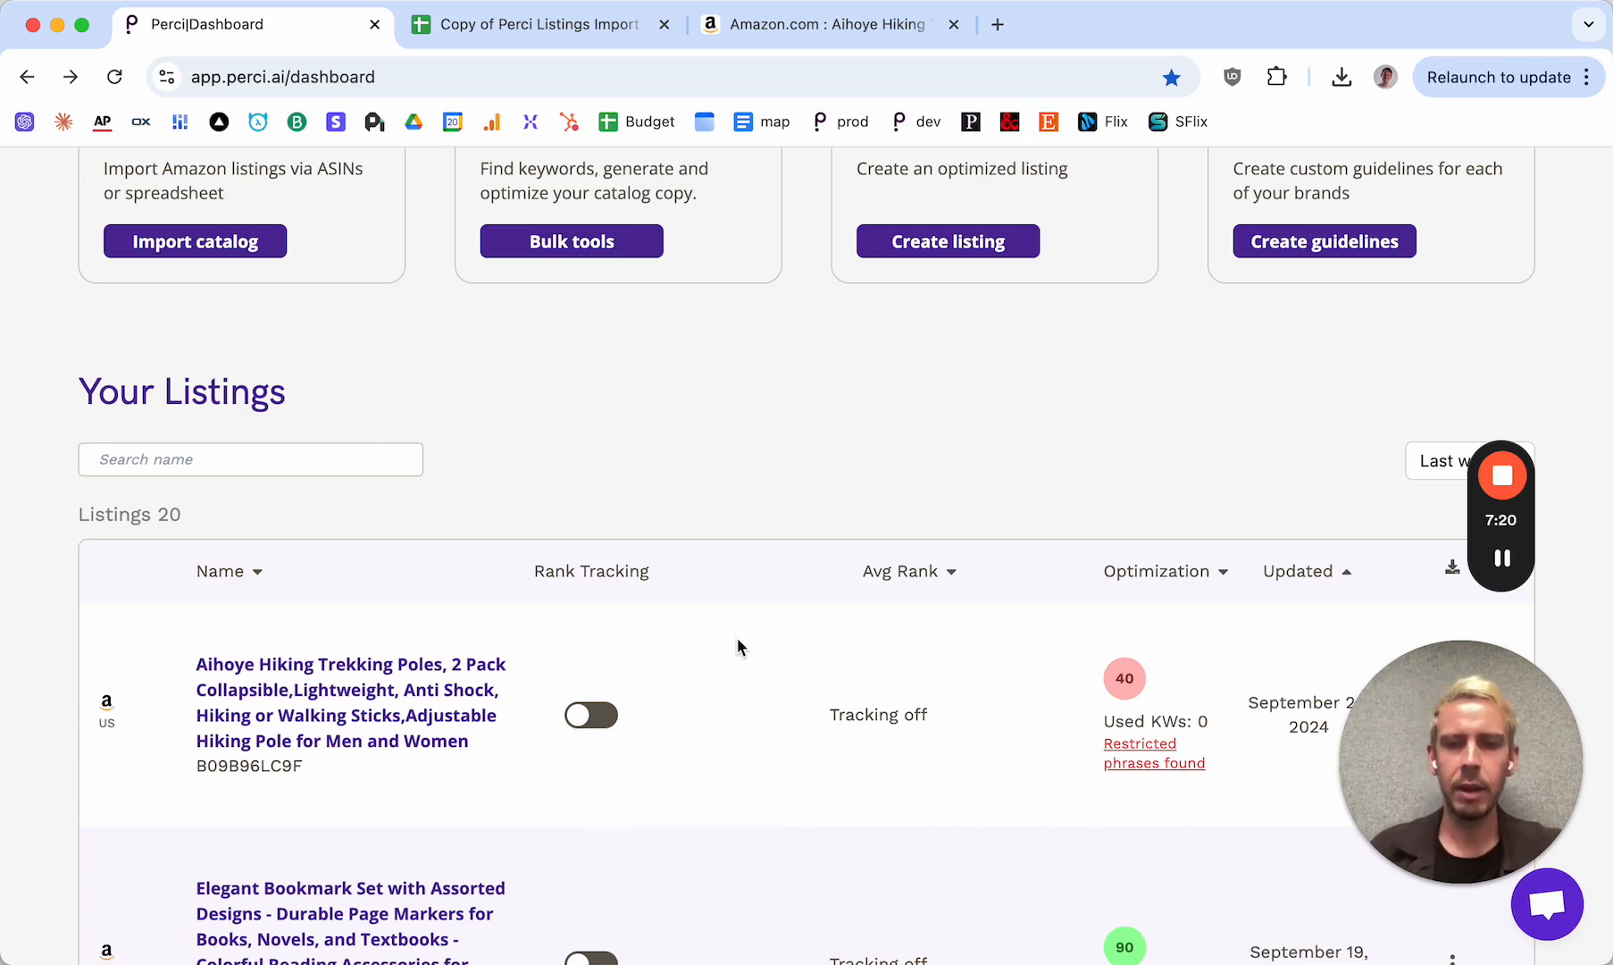
scroll(737, 638, down, 2)
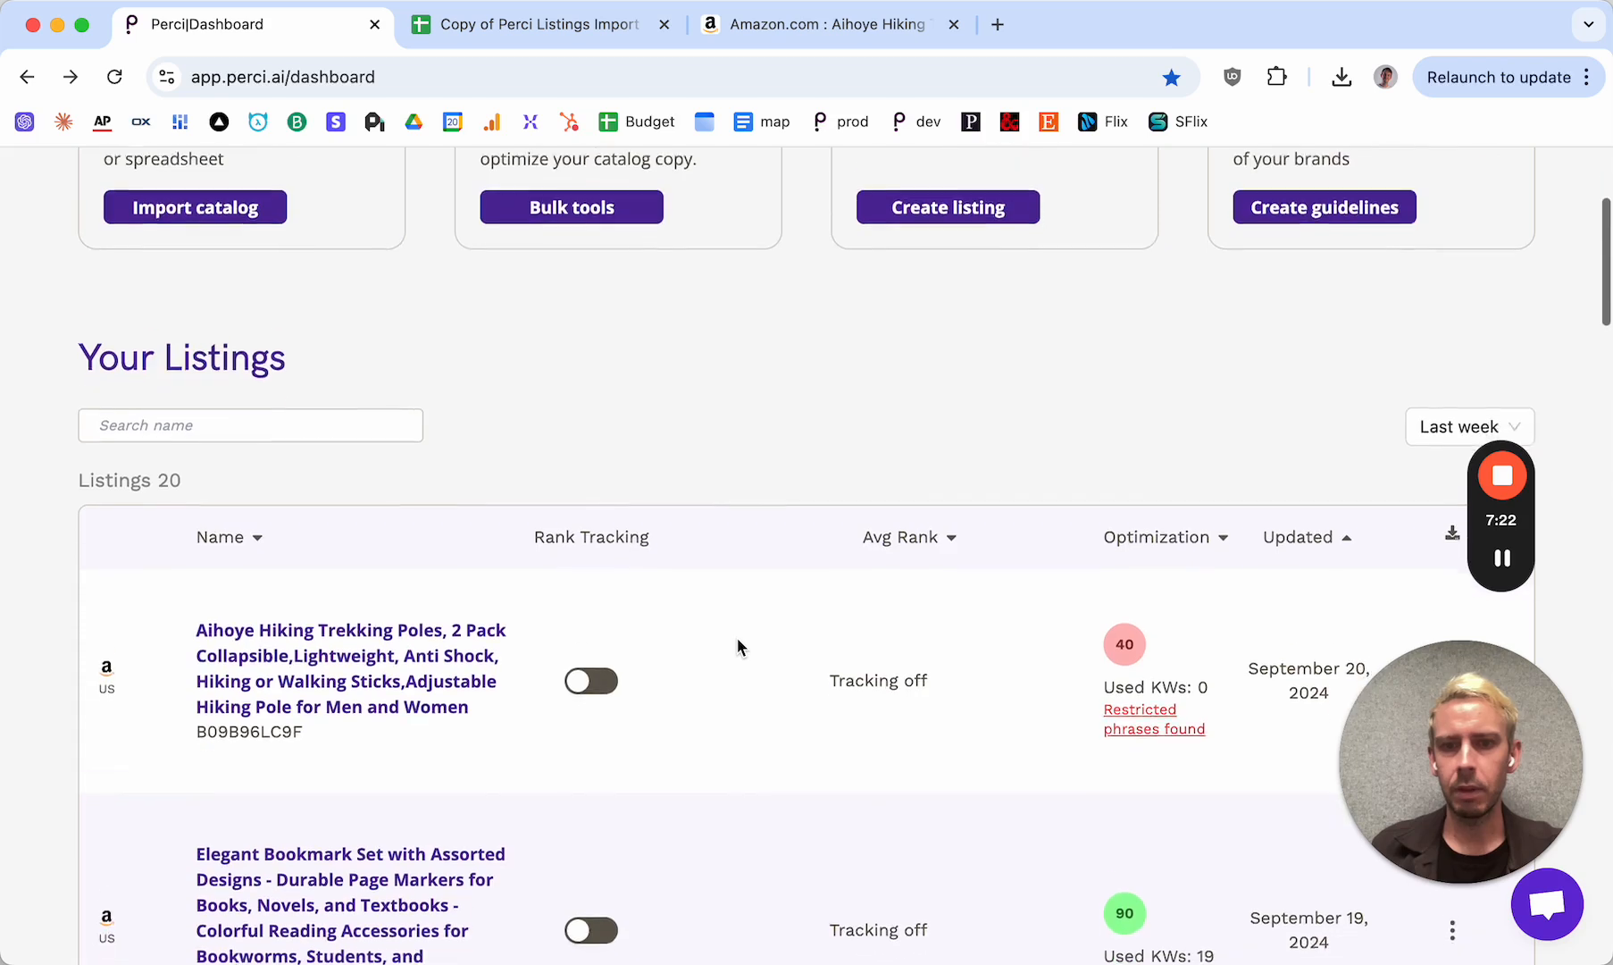
scroll(736, 637, up, 1)
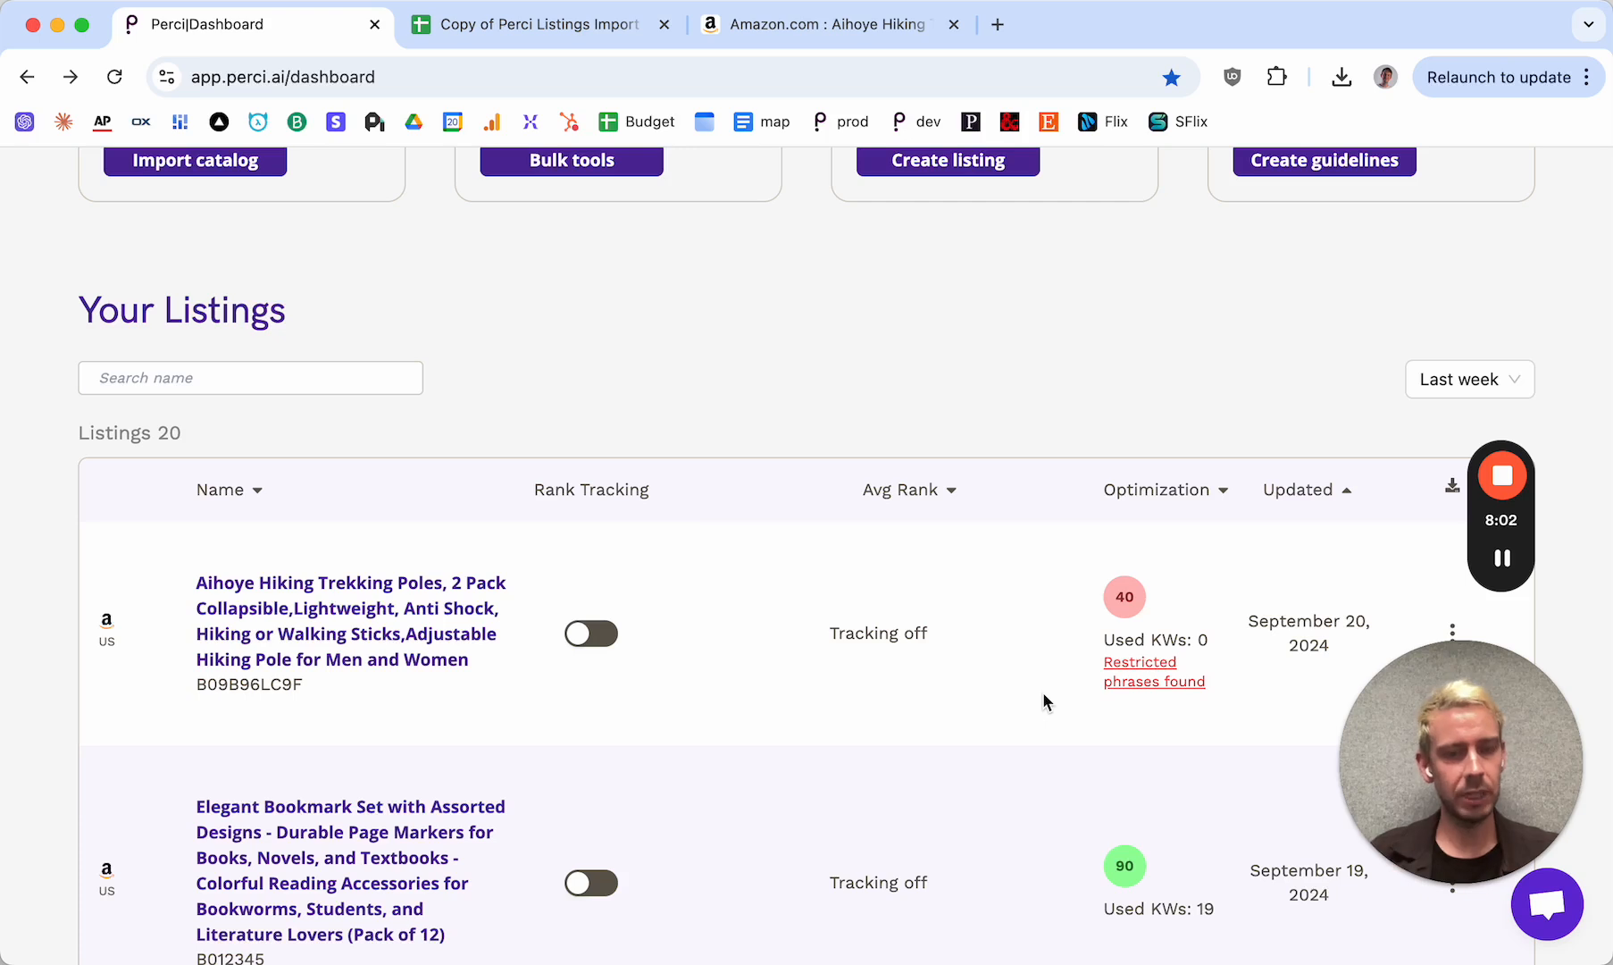
View which restricted phrases were found in the Aihoye trekking poles listing and compare it with the other listings
mouse_move(1108, 684)
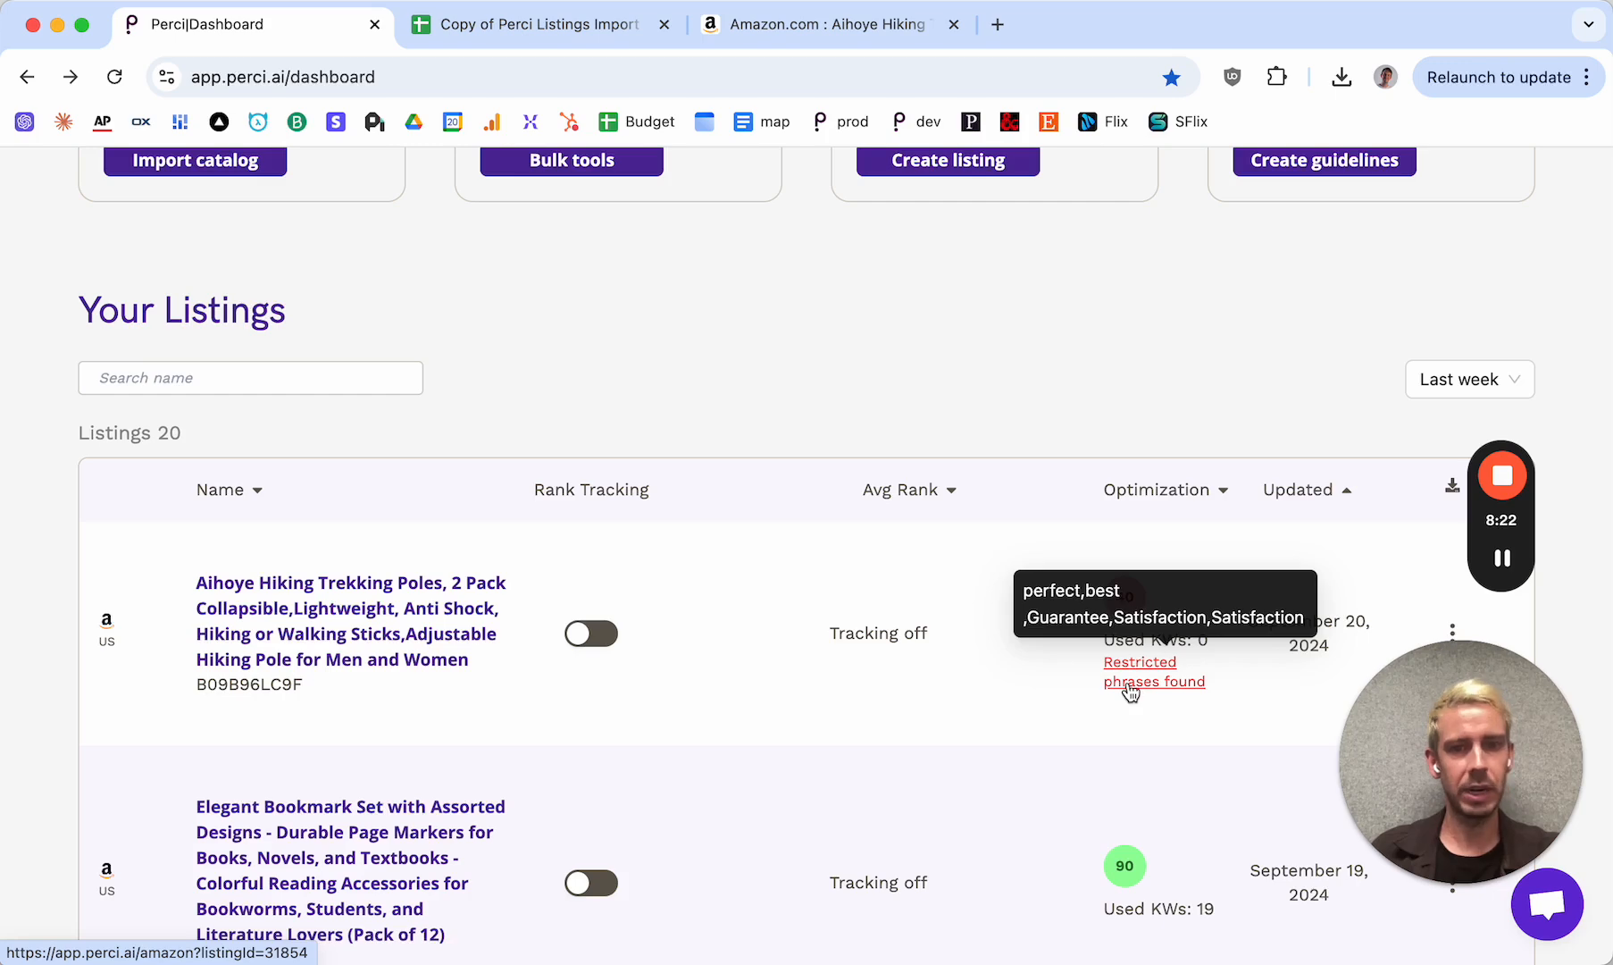
scroll(1054, 669, down, 4)
scroll(1055, 671, up, 3)
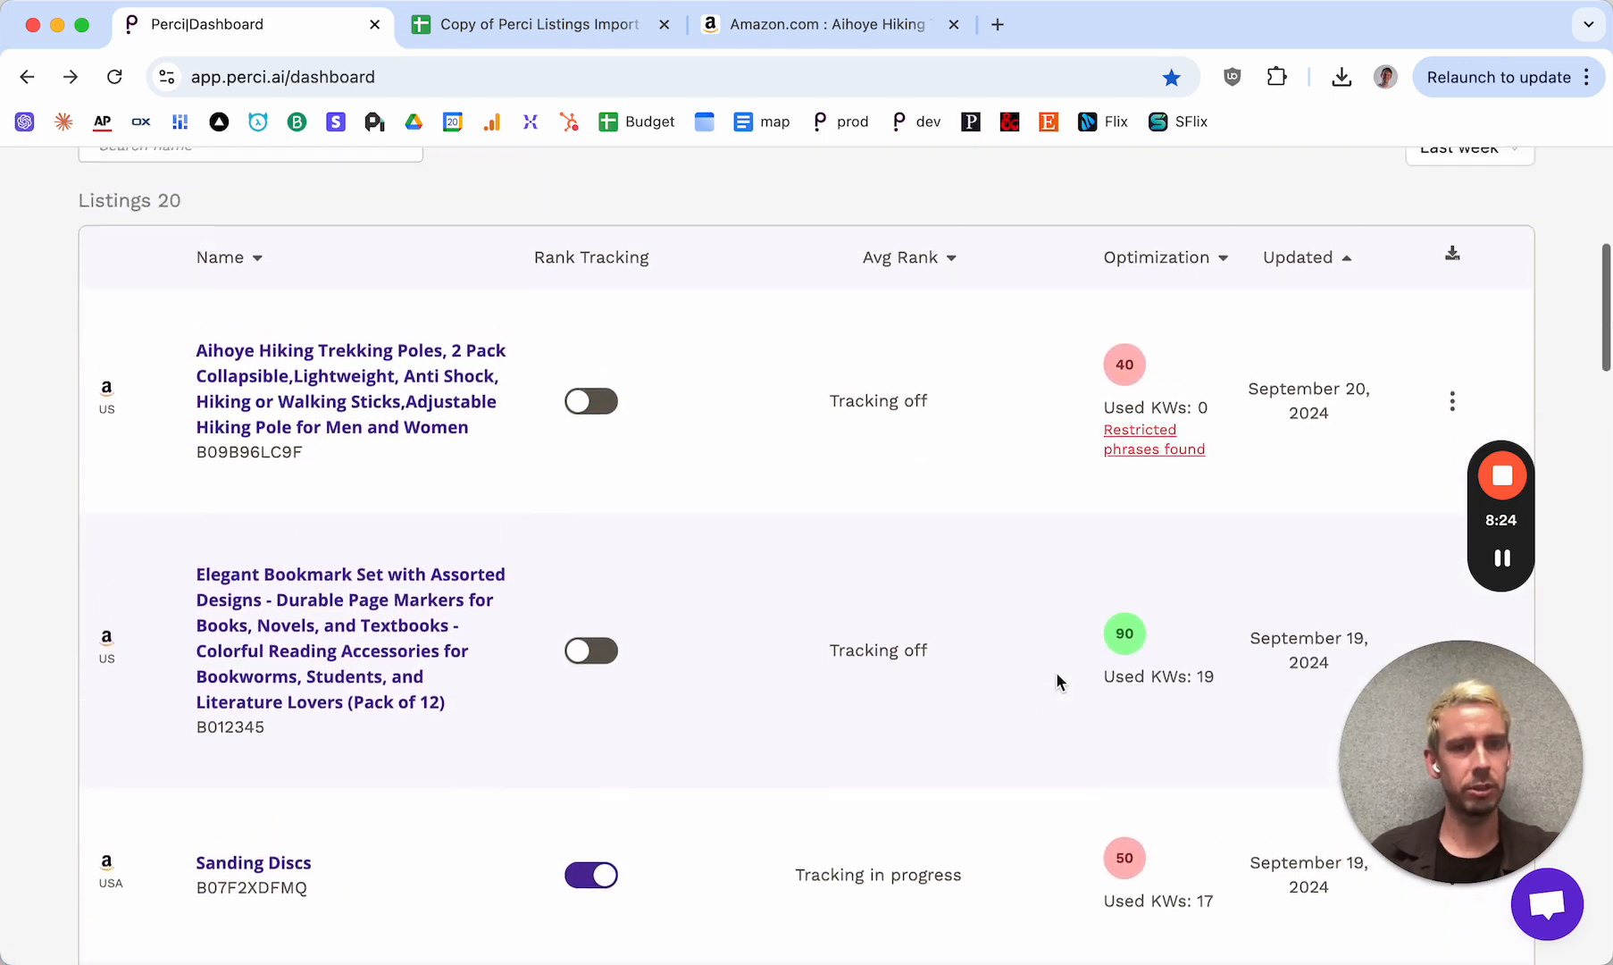
scroll(1062, 671, up, 1)
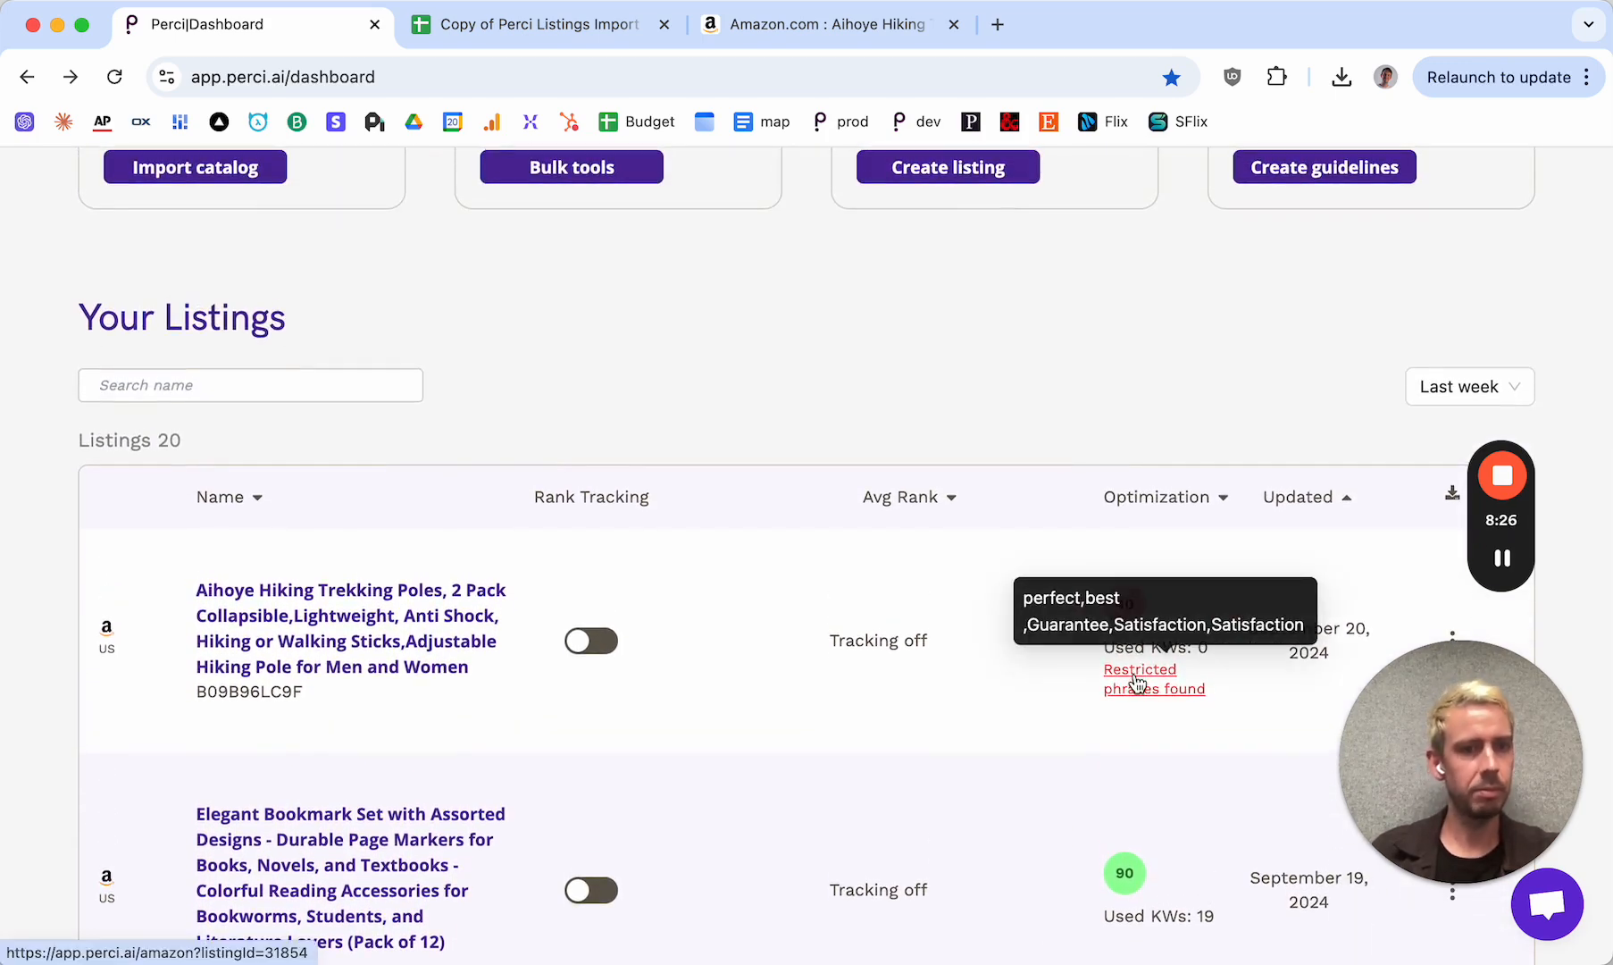
Open the Aihoye Hiking Trekking Poles listing in the Amazon Listing Generator
click(420, 668)
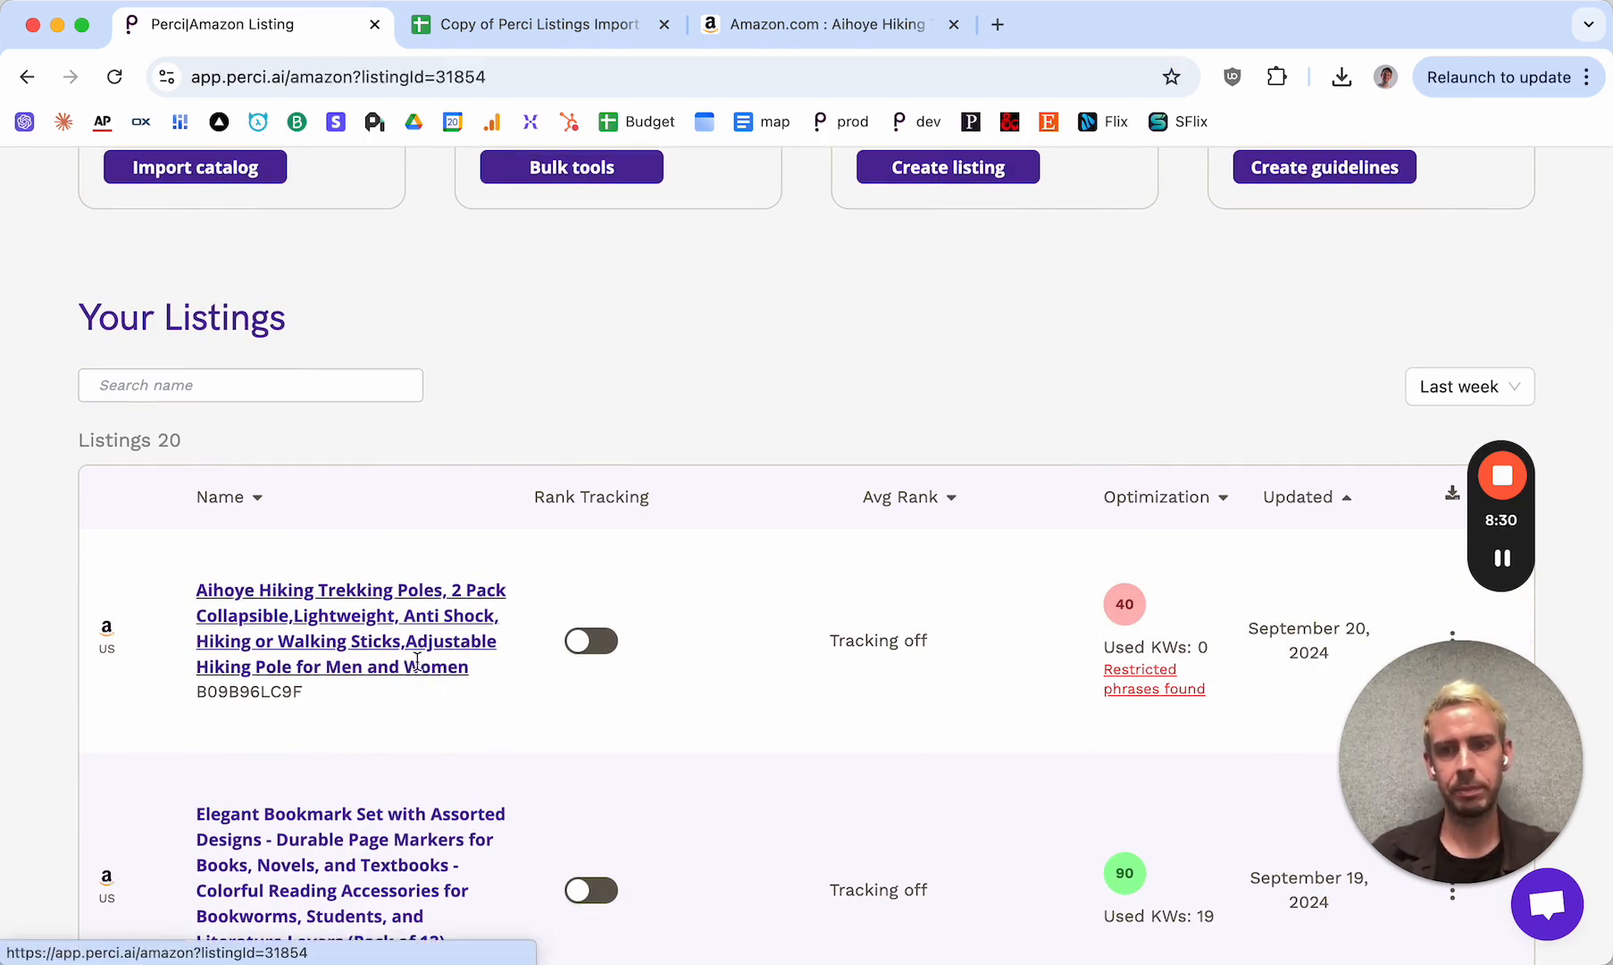
scroll(564, 563, down, 1)
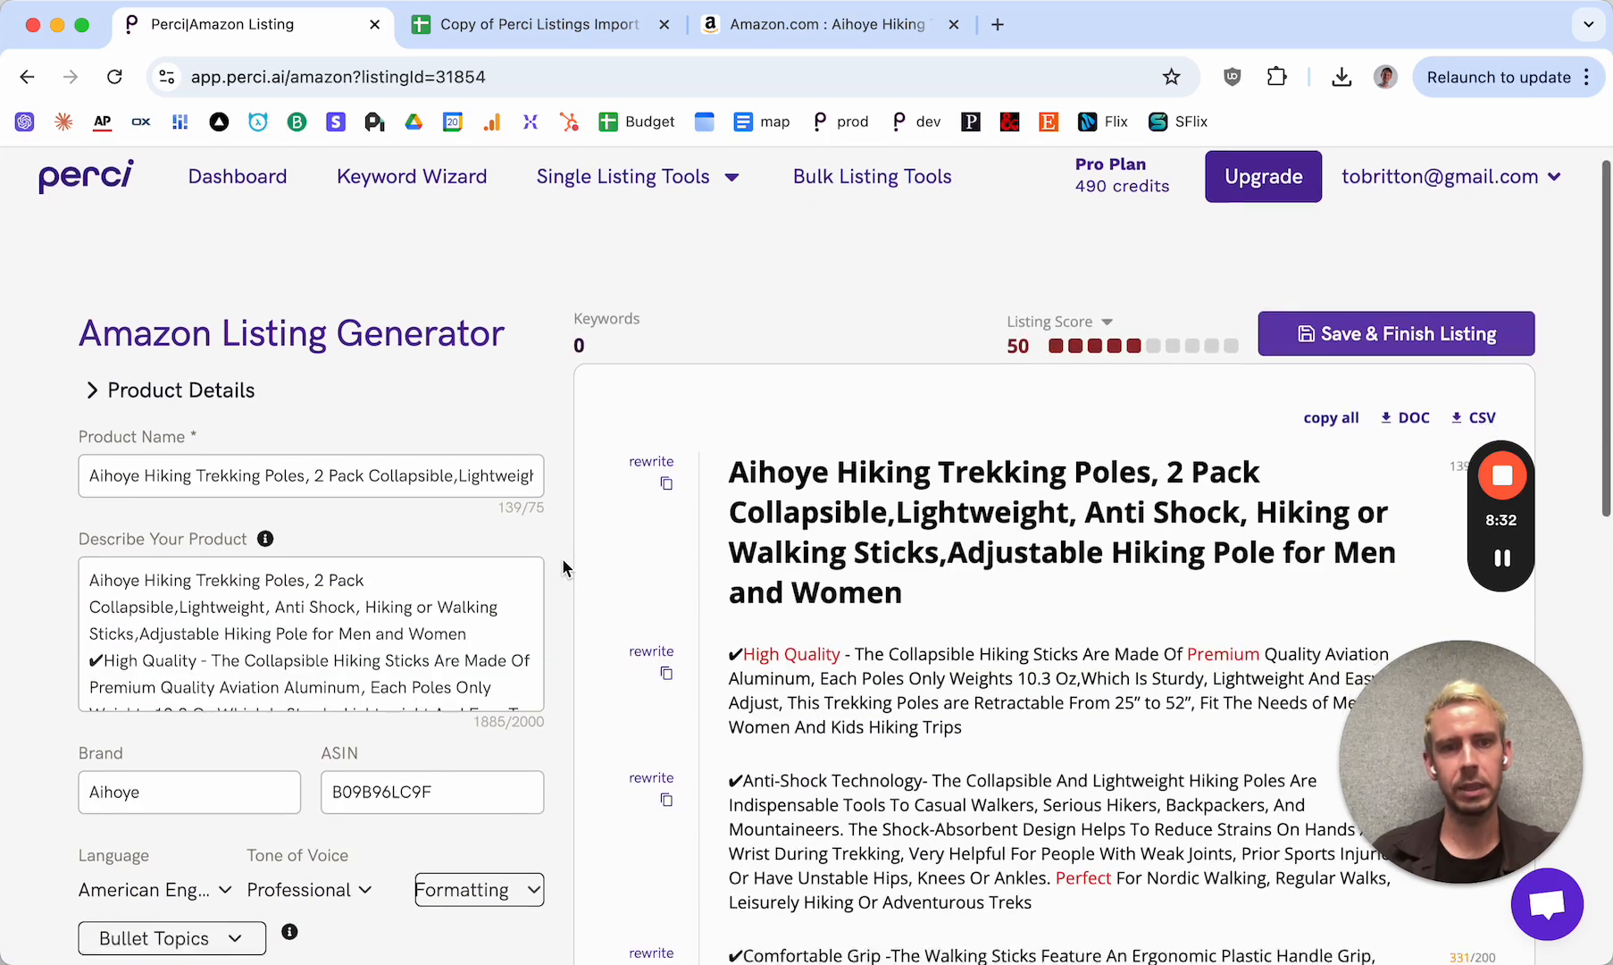
scroll(563, 560, down, 1)
mouse_move(1477, 808)
drag(1487, 717, 213, 717)
drag(1461, 533, 98, 545)
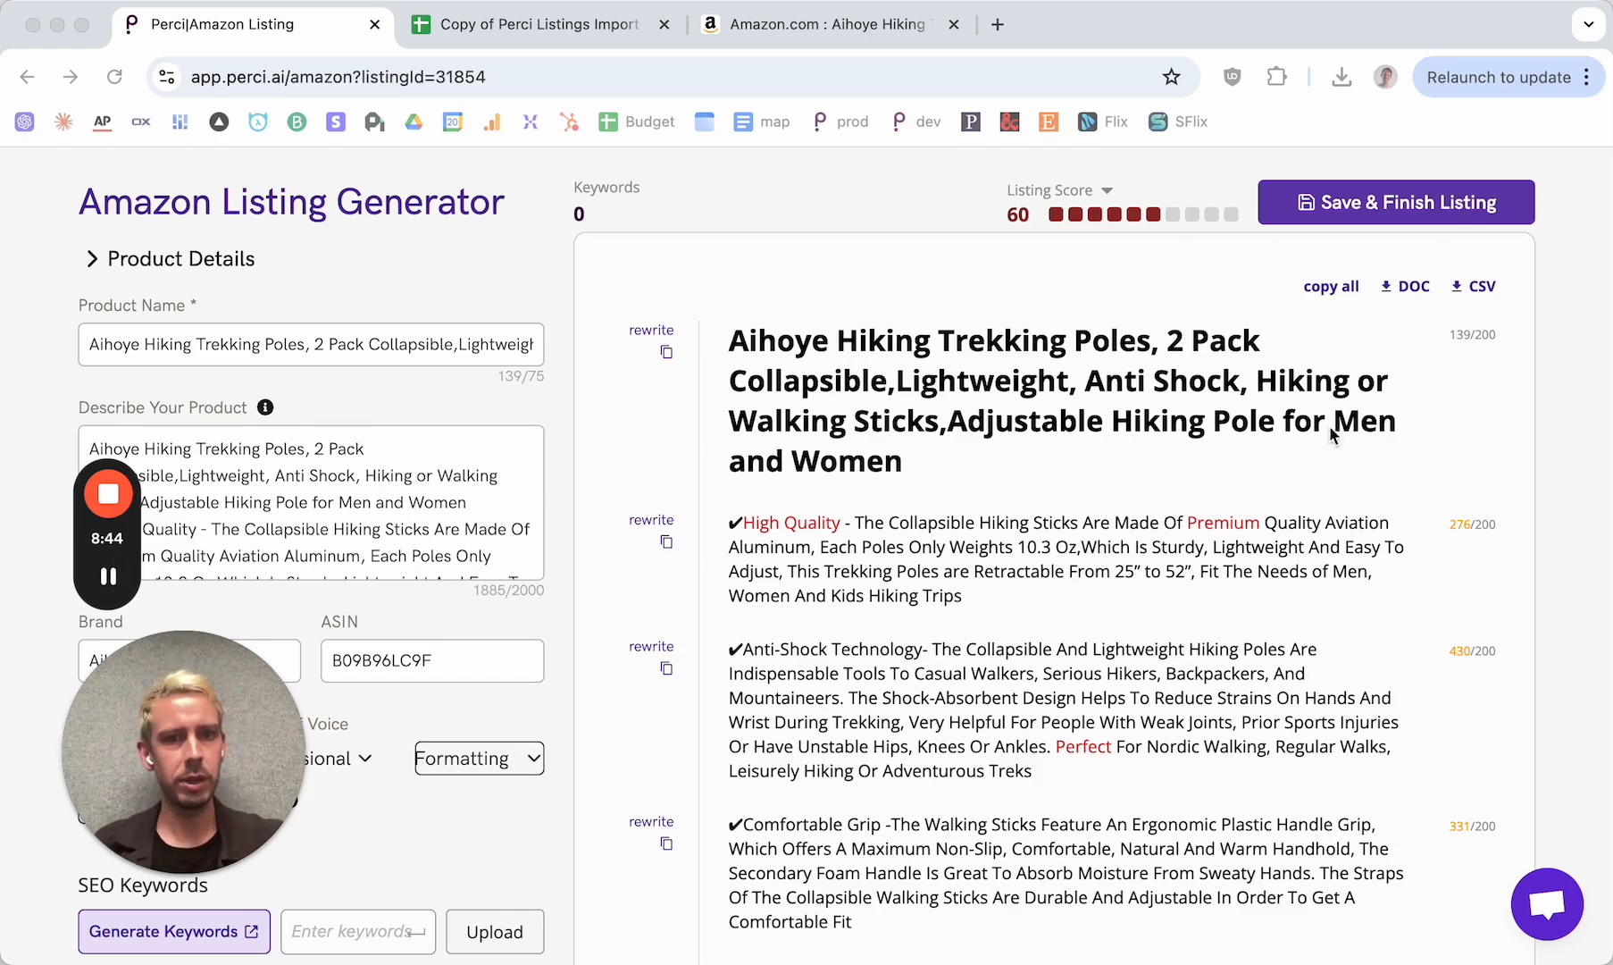
Examine the listing's title, bullets, description and backend search terms for highlighted restricted phrases and character counts
scroll(735, 362, down, 3)
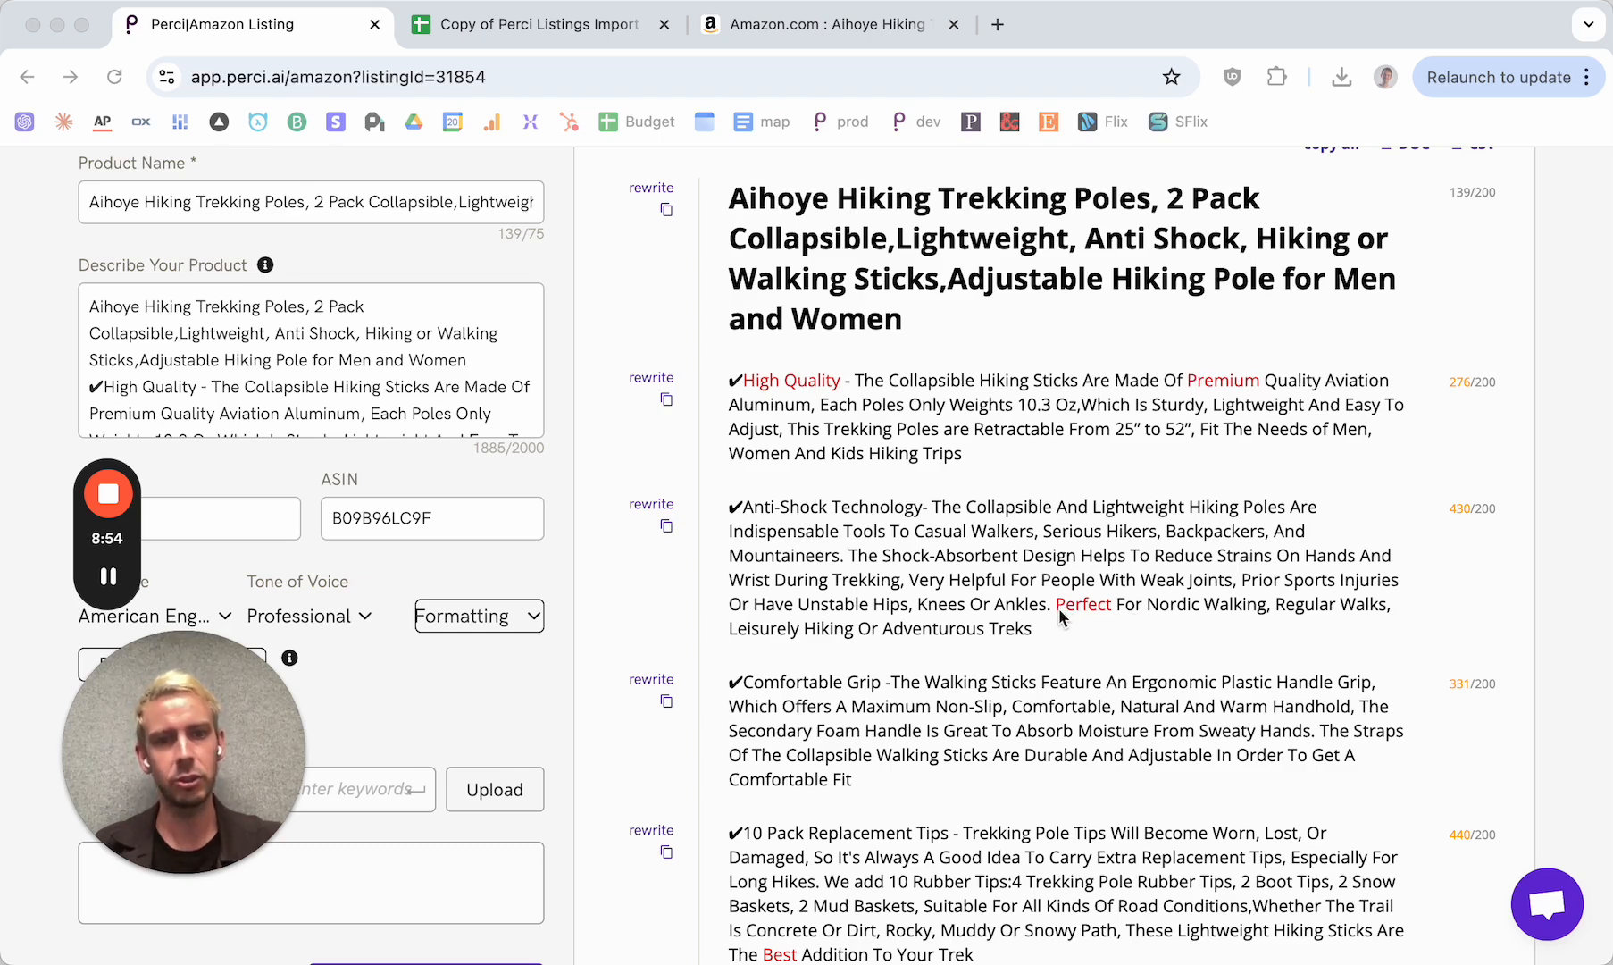
scroll(1059, 607, down, 5)
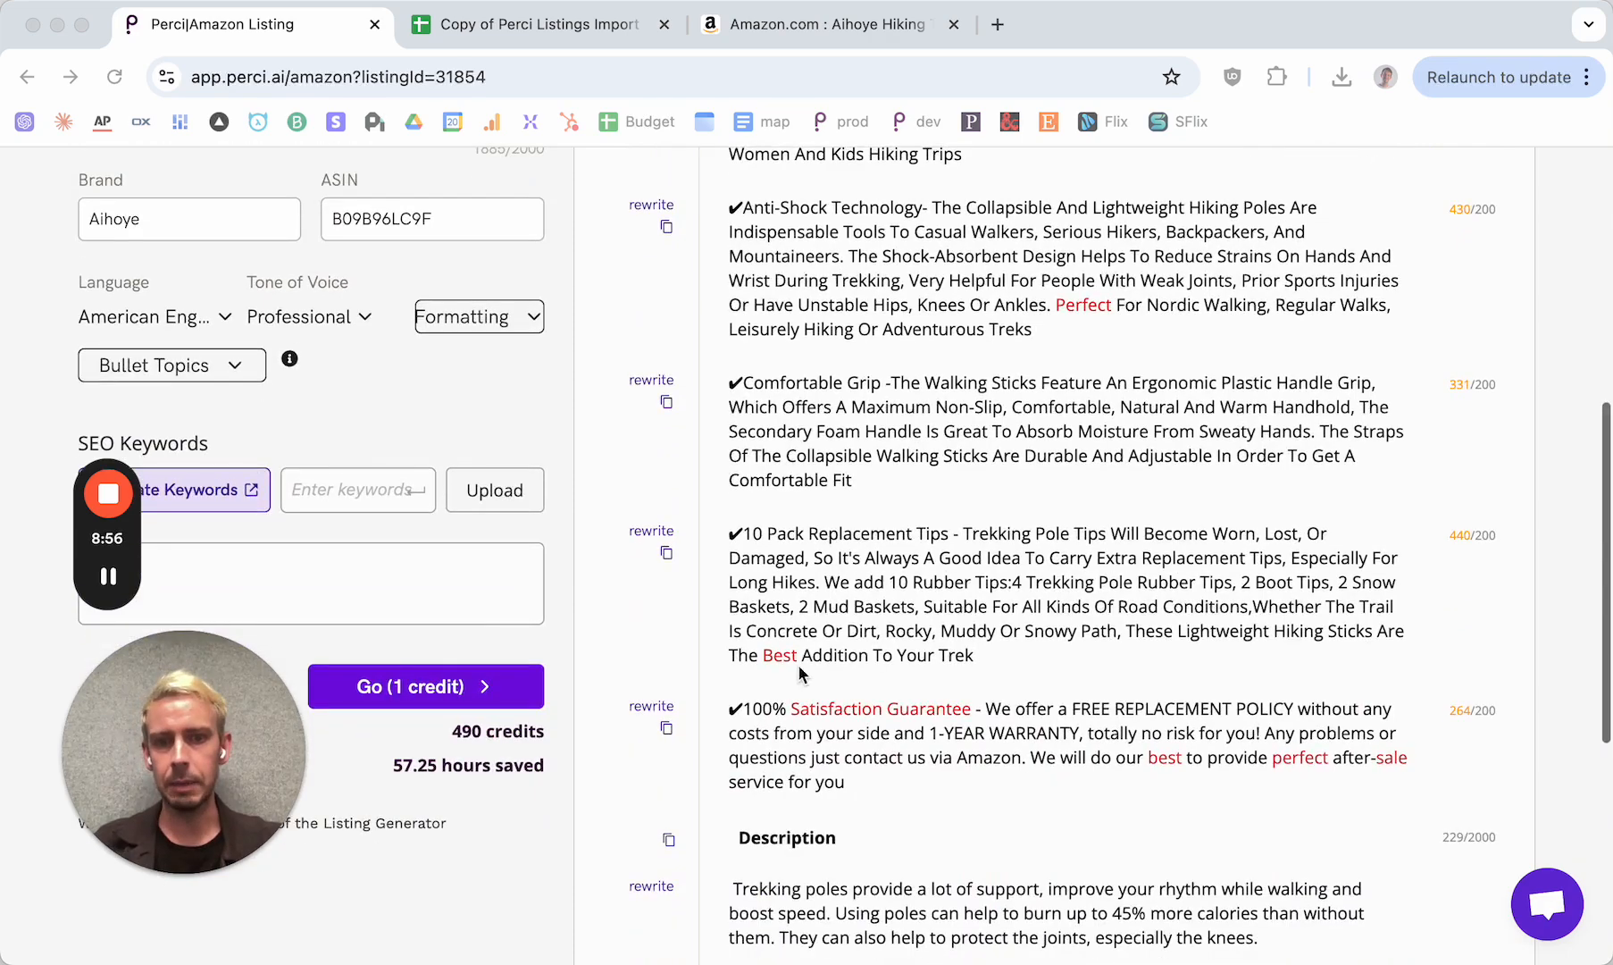
scroll(763, 660, down, 3)
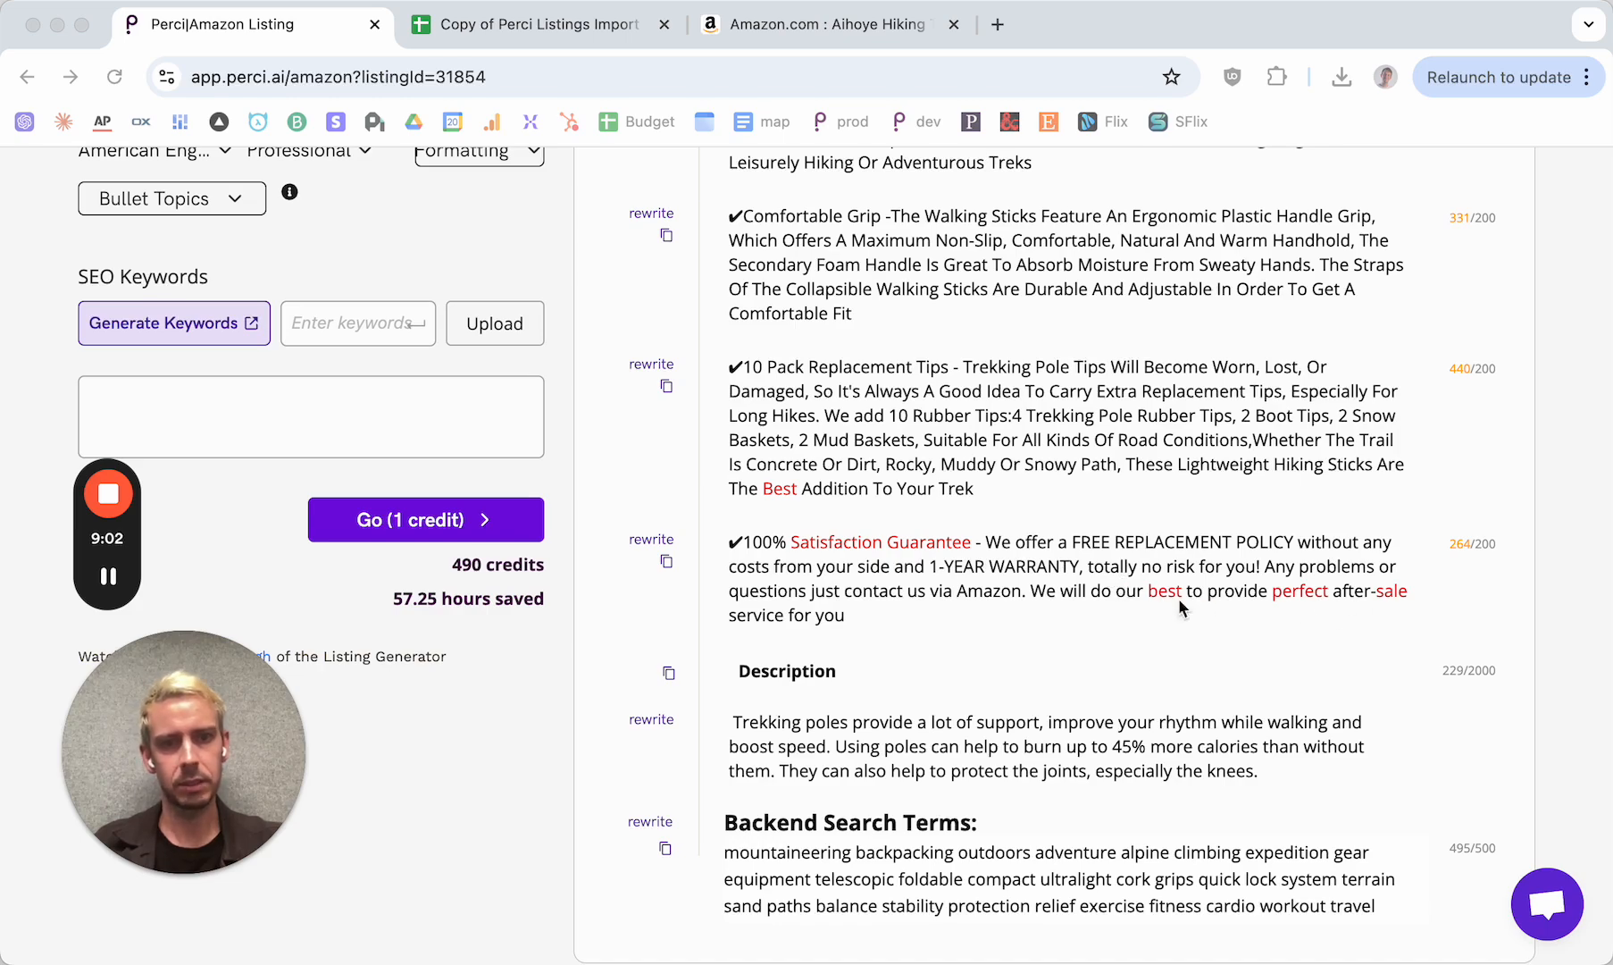
scroll(1024, 591, down, 3)
scroll(1024, 591, up, 4)
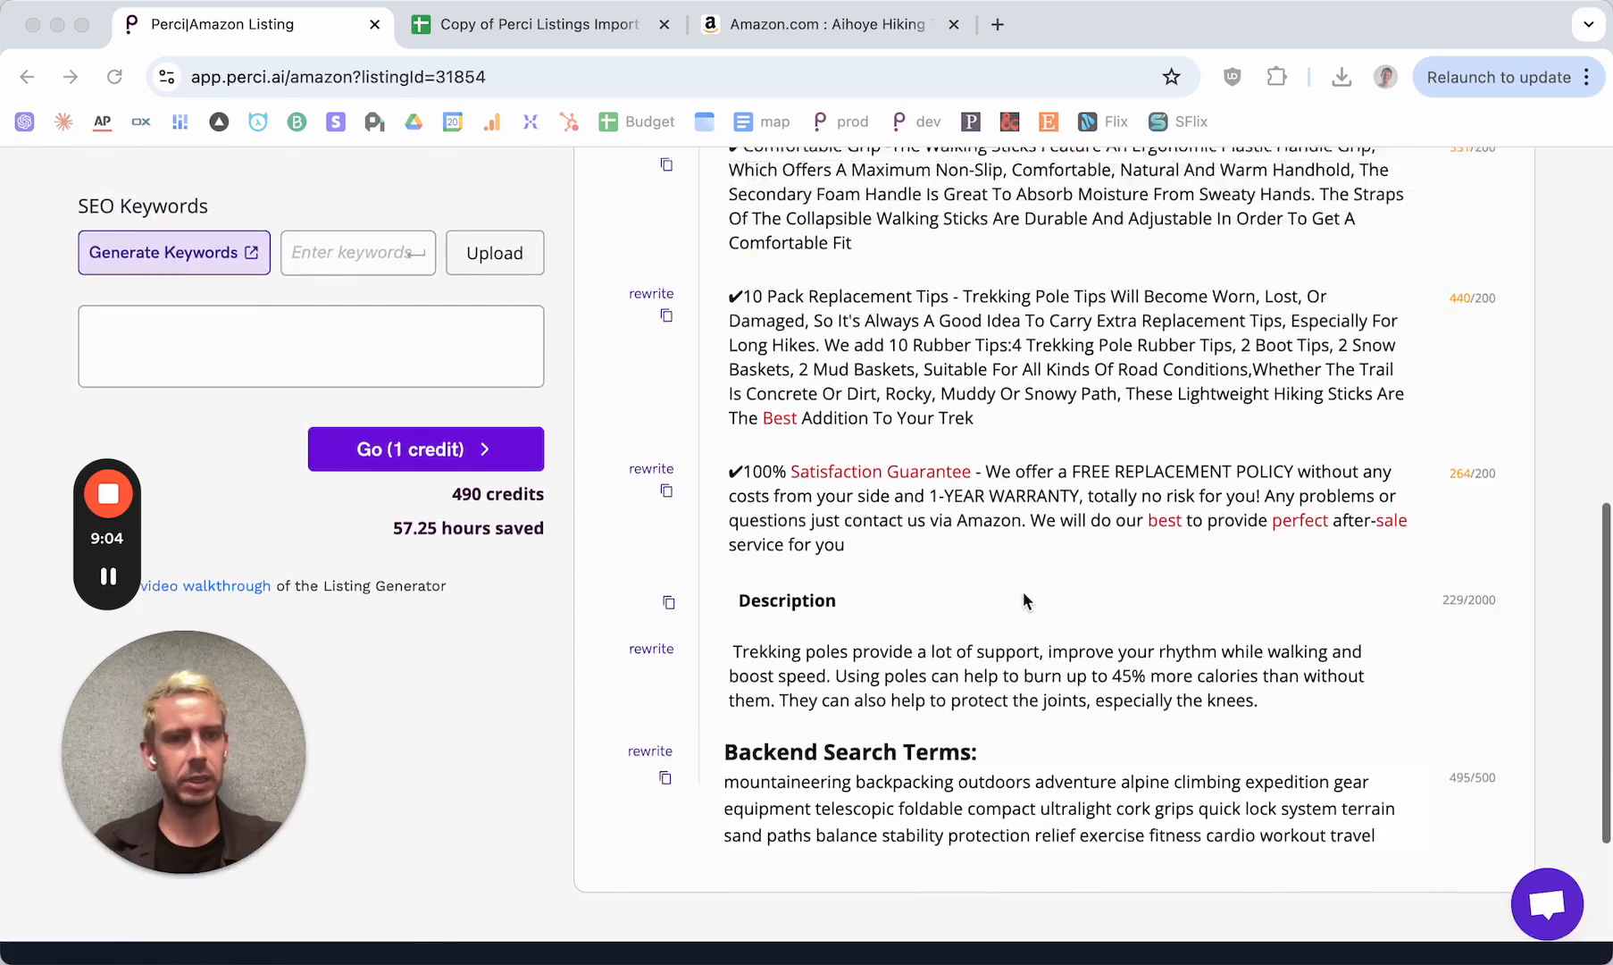
scroll(1024, 591, up, 4)
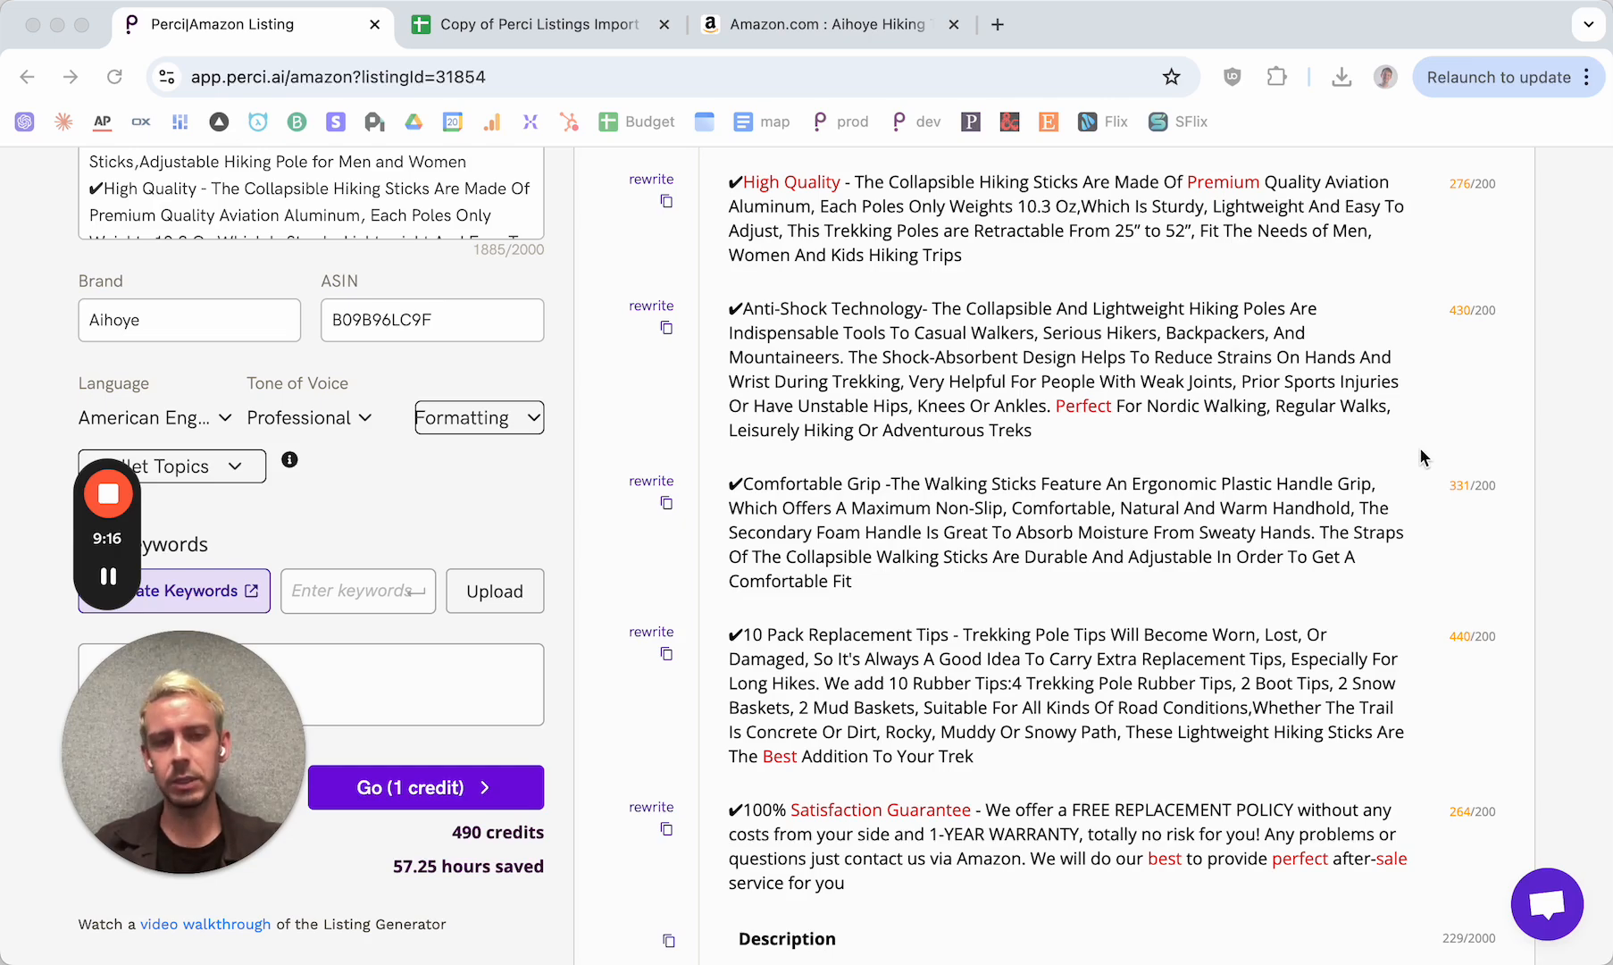
scroll(1420, 455, up, 2)
scroll(1420, 456, down, 1)
scroll(1420, 448, down, 1)
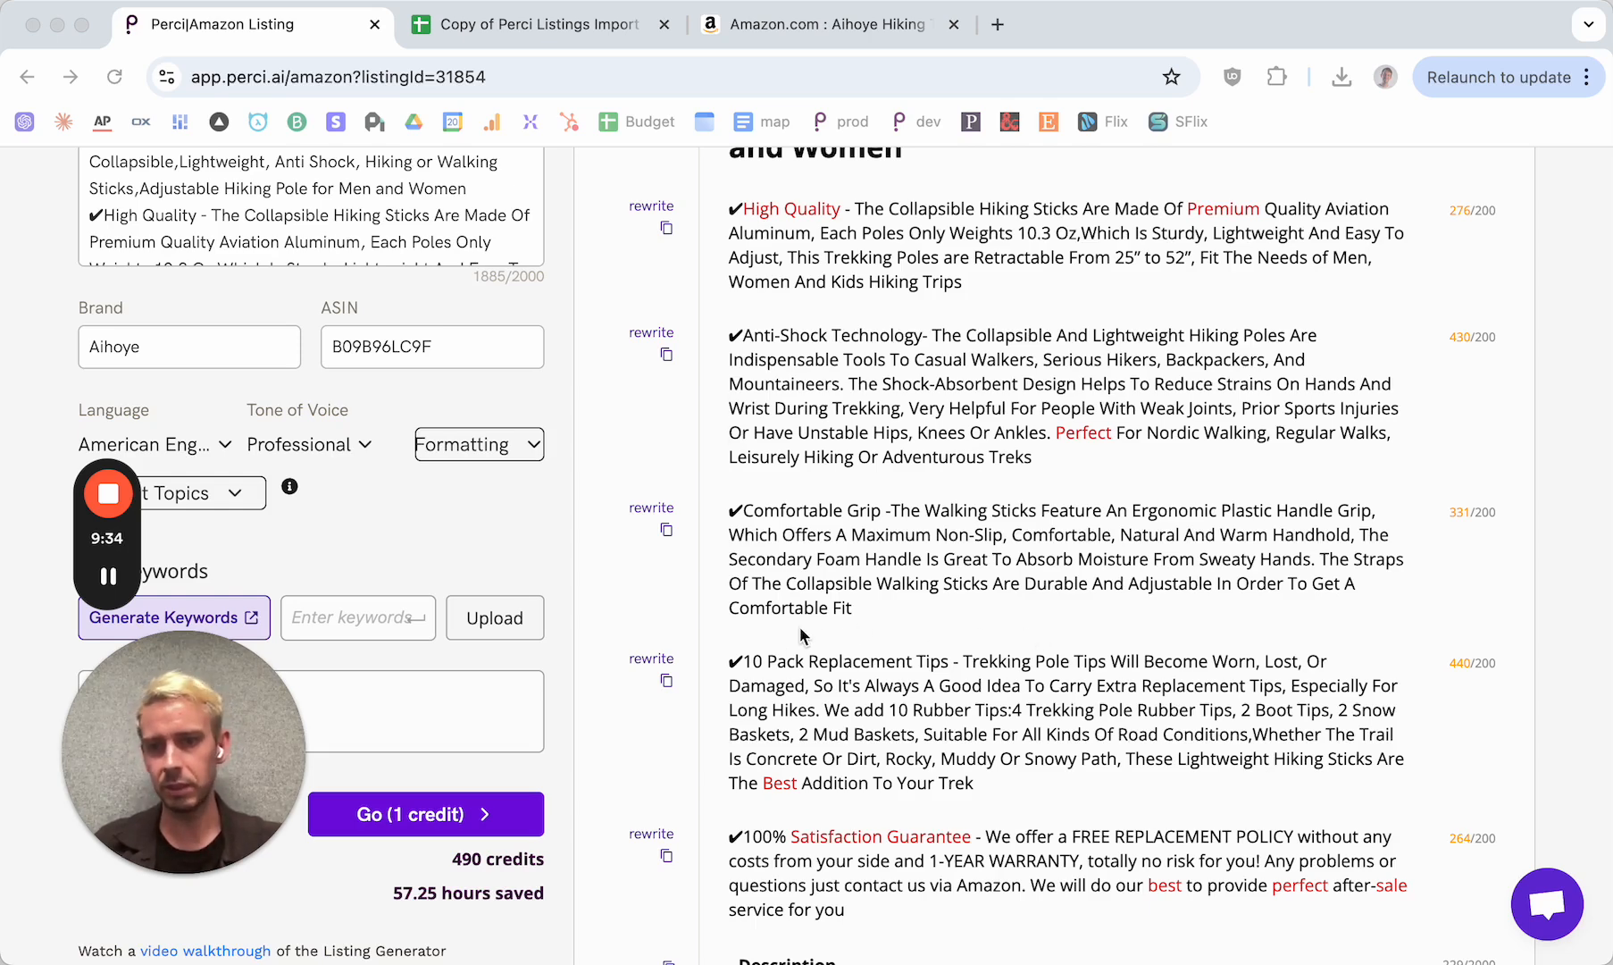
scroll(799, 635, down, 1)
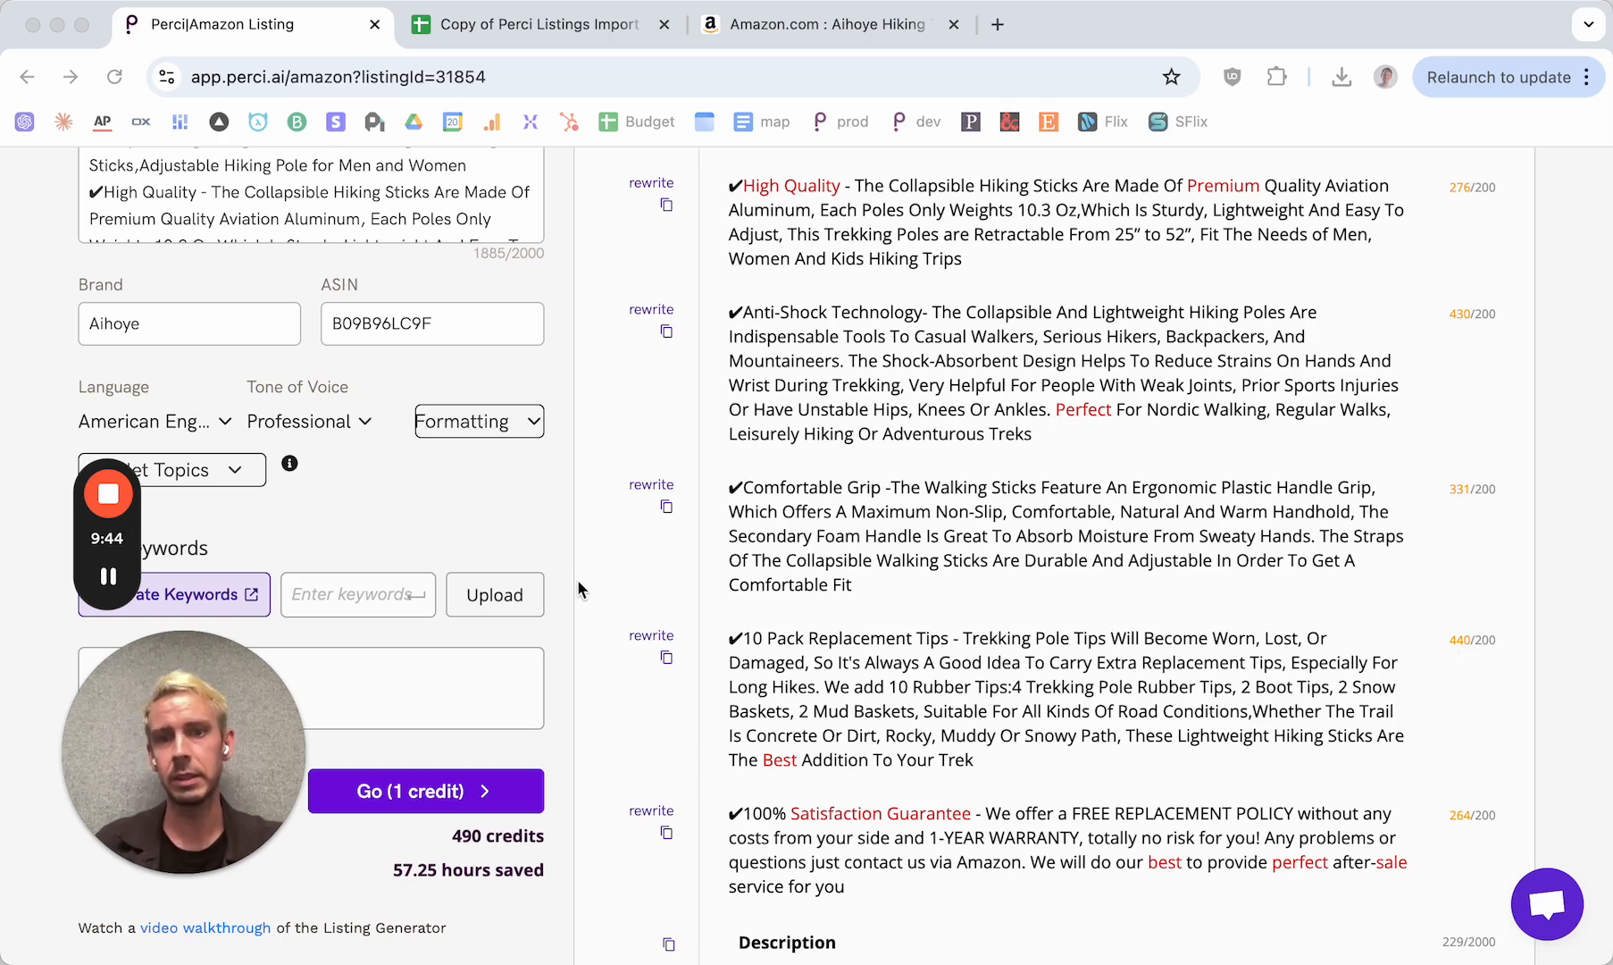
scroll(572, 590, up, 3)
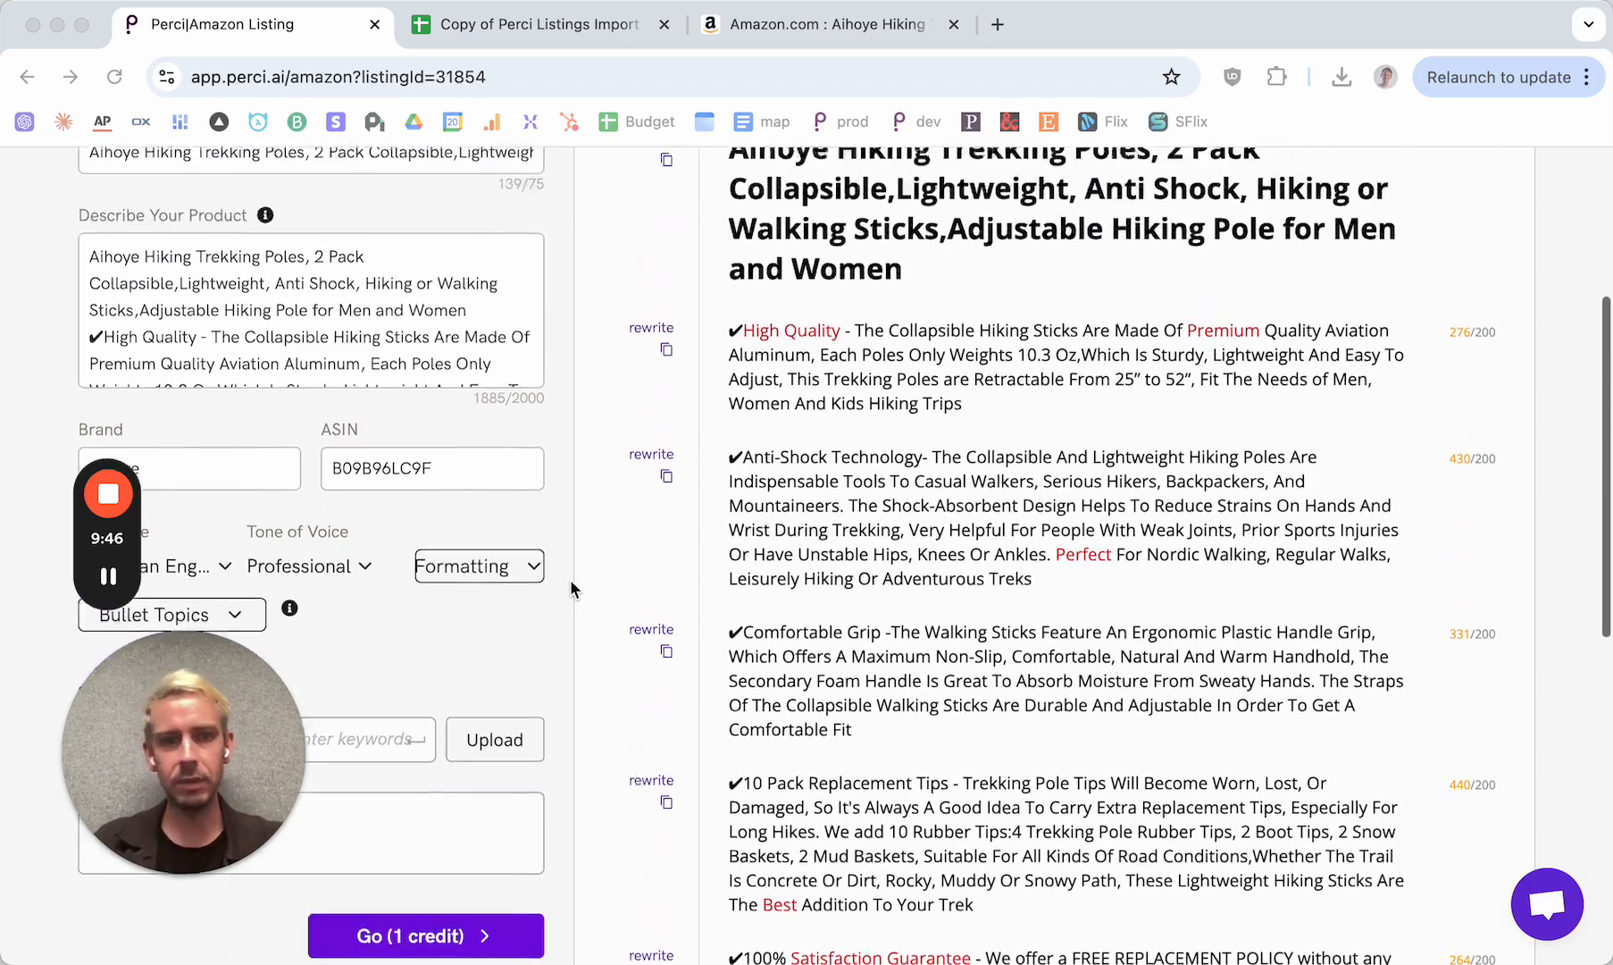
scroll(571, 589, up, 3)
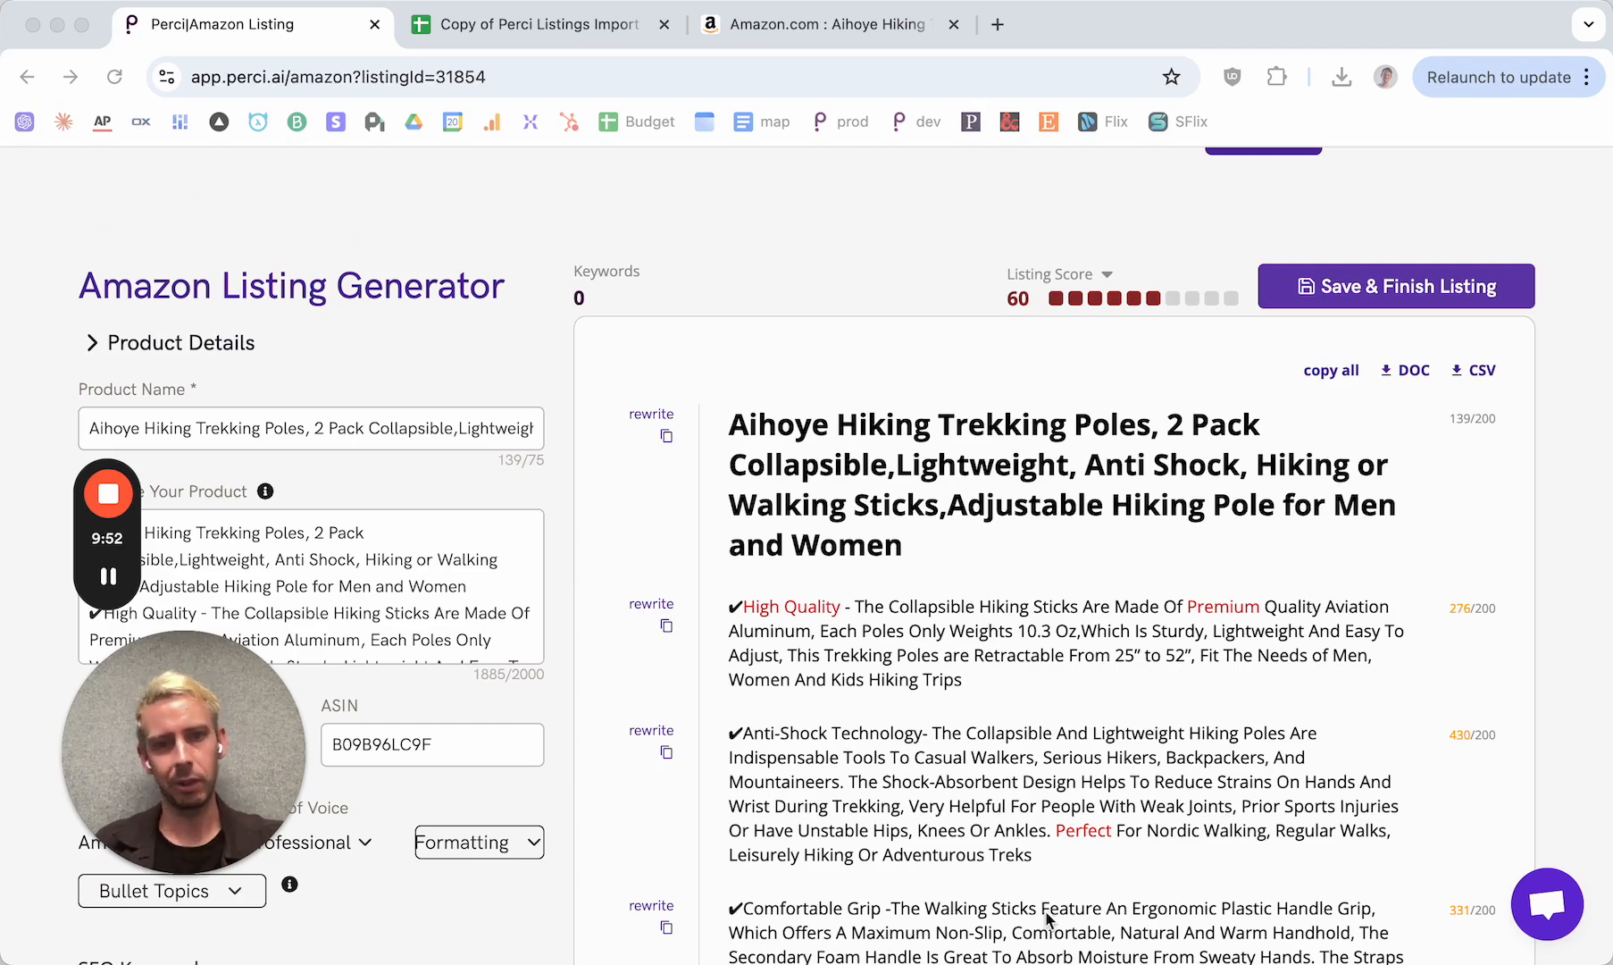
Return to the dashboard and view the trekking poles listing's optimization details under Your Listings
click(27, 79)
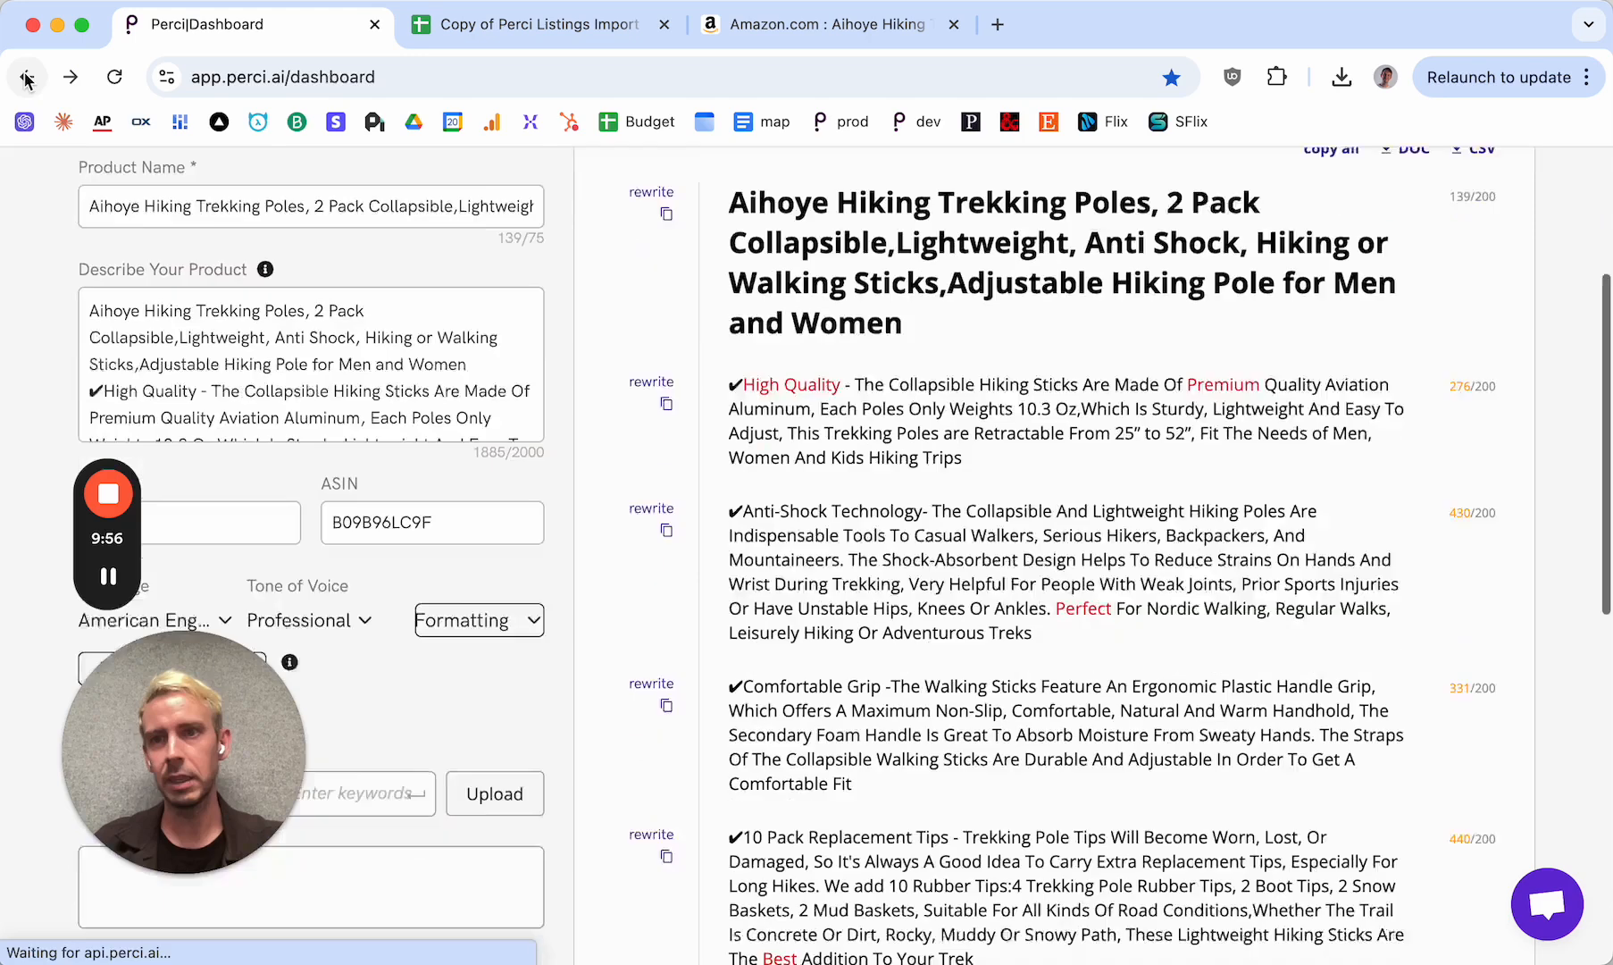
scroll(927, 741, down, 5)
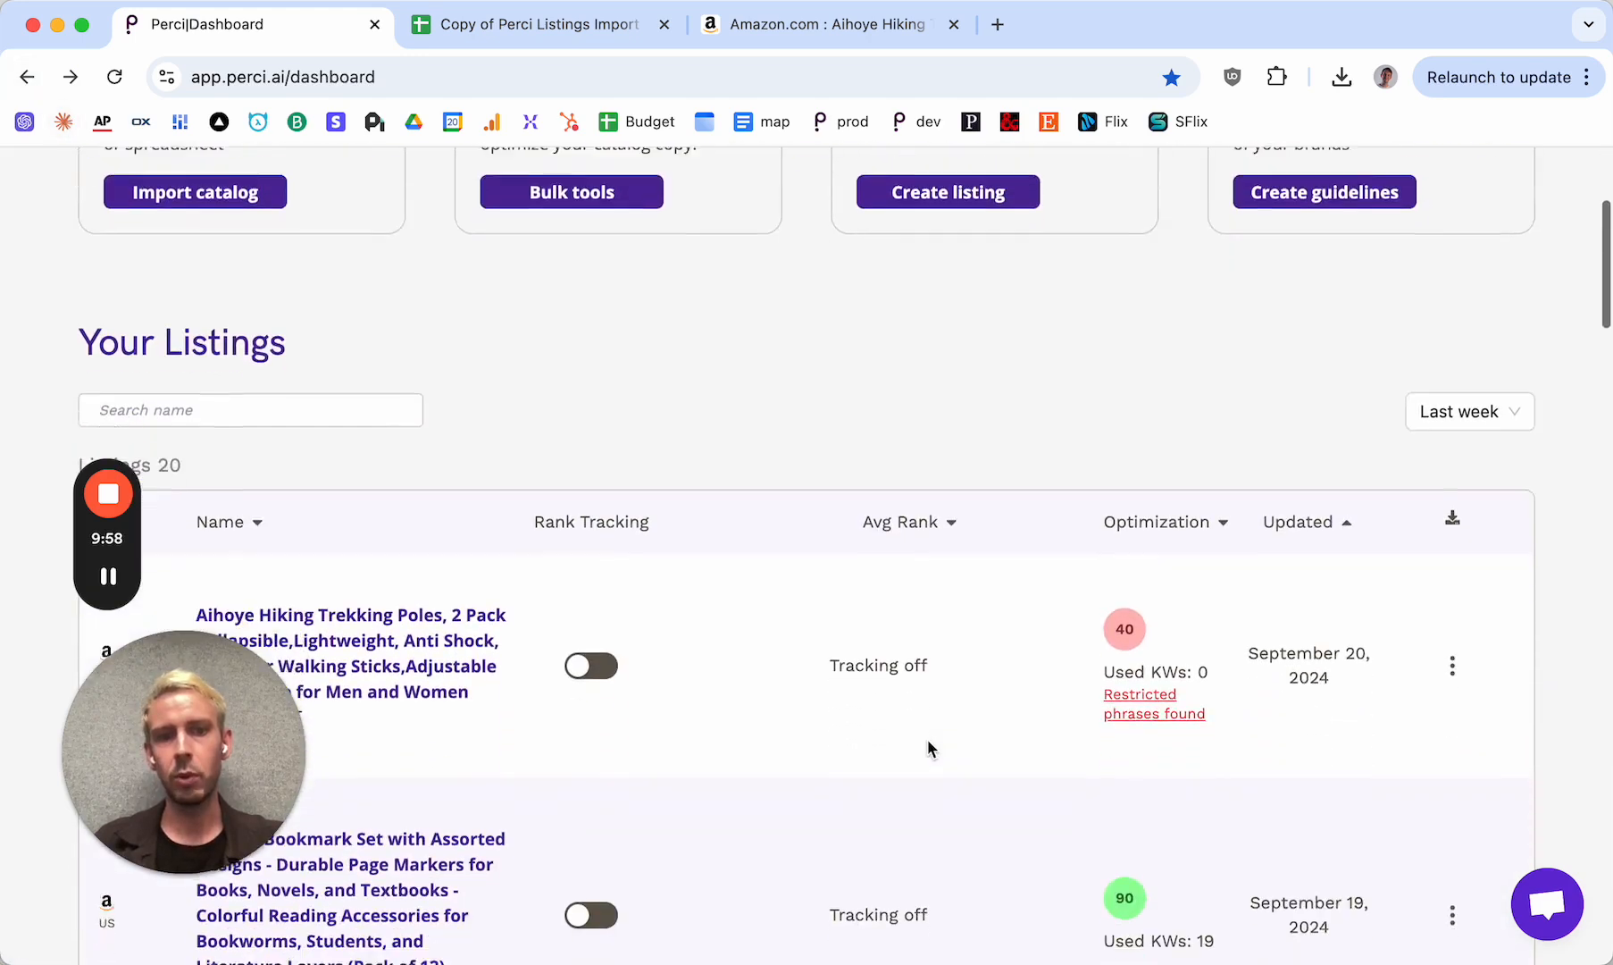
mouse_move(1141, 655)
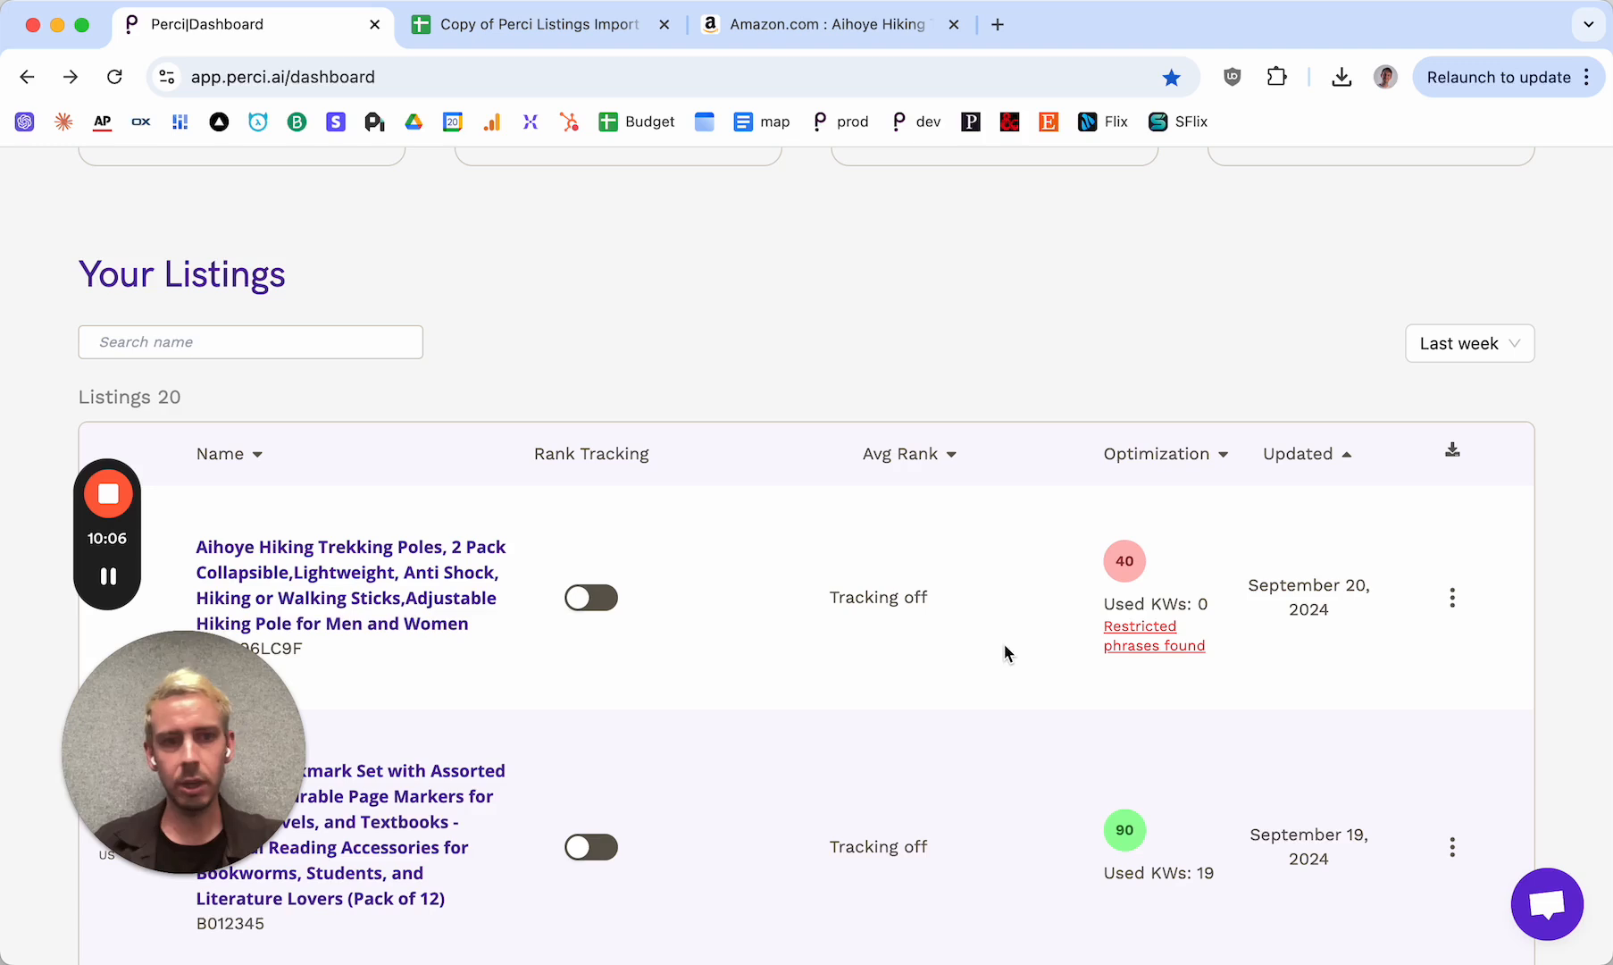
drag(225, 717, 1293, 677)
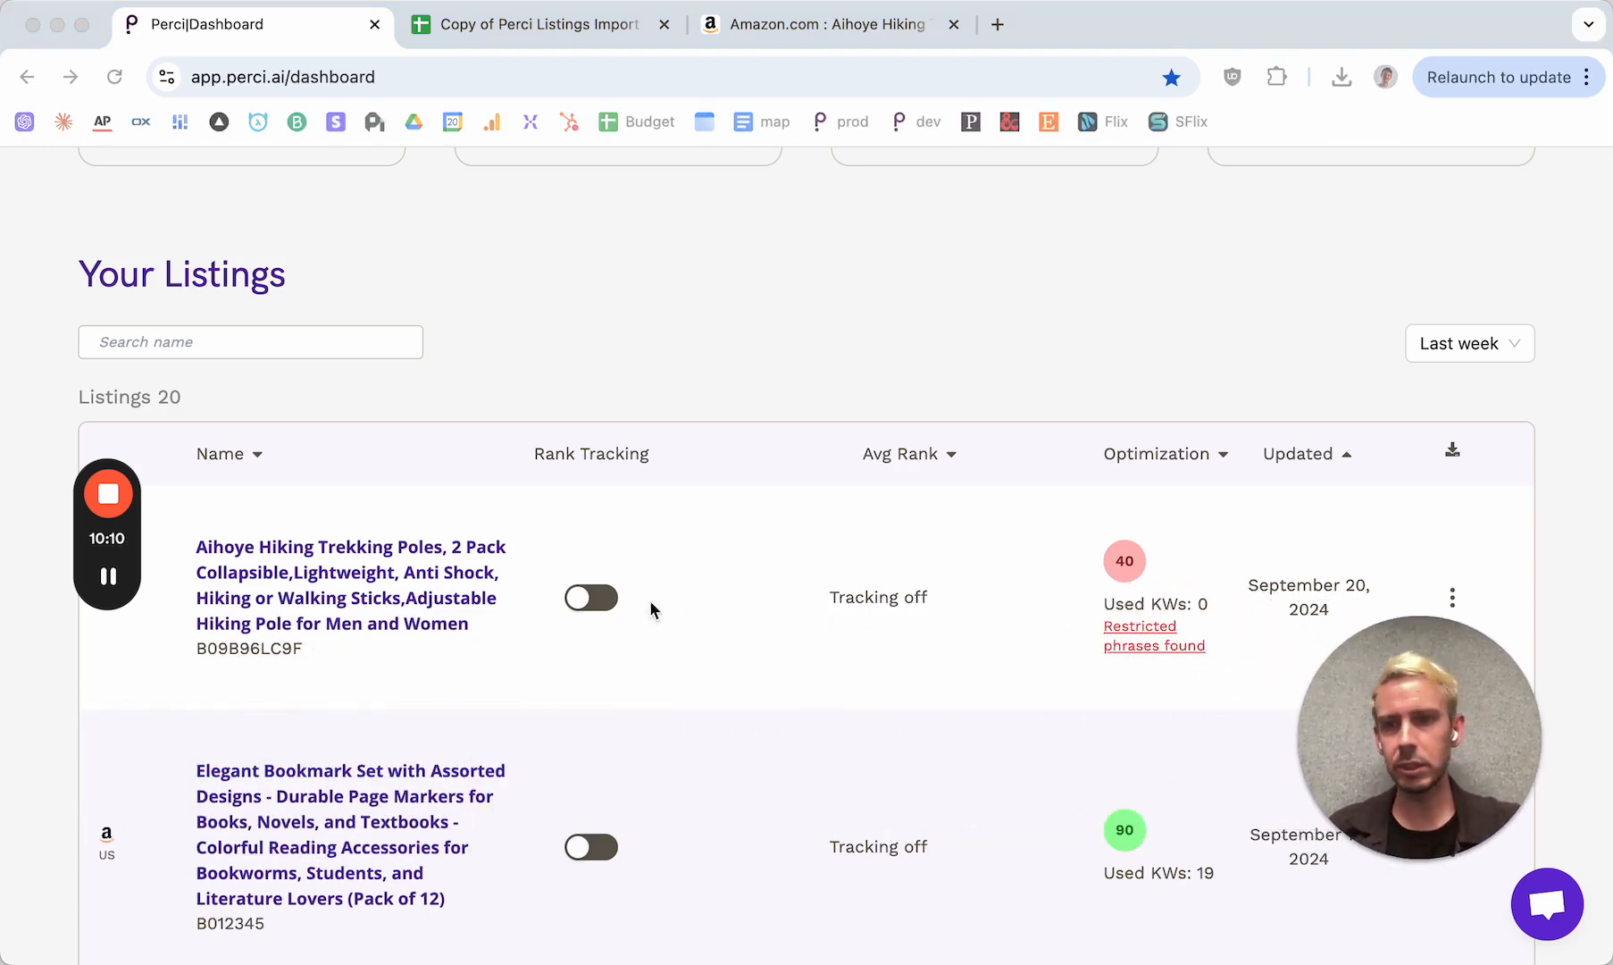
drag(108, 536, 1510, 527)
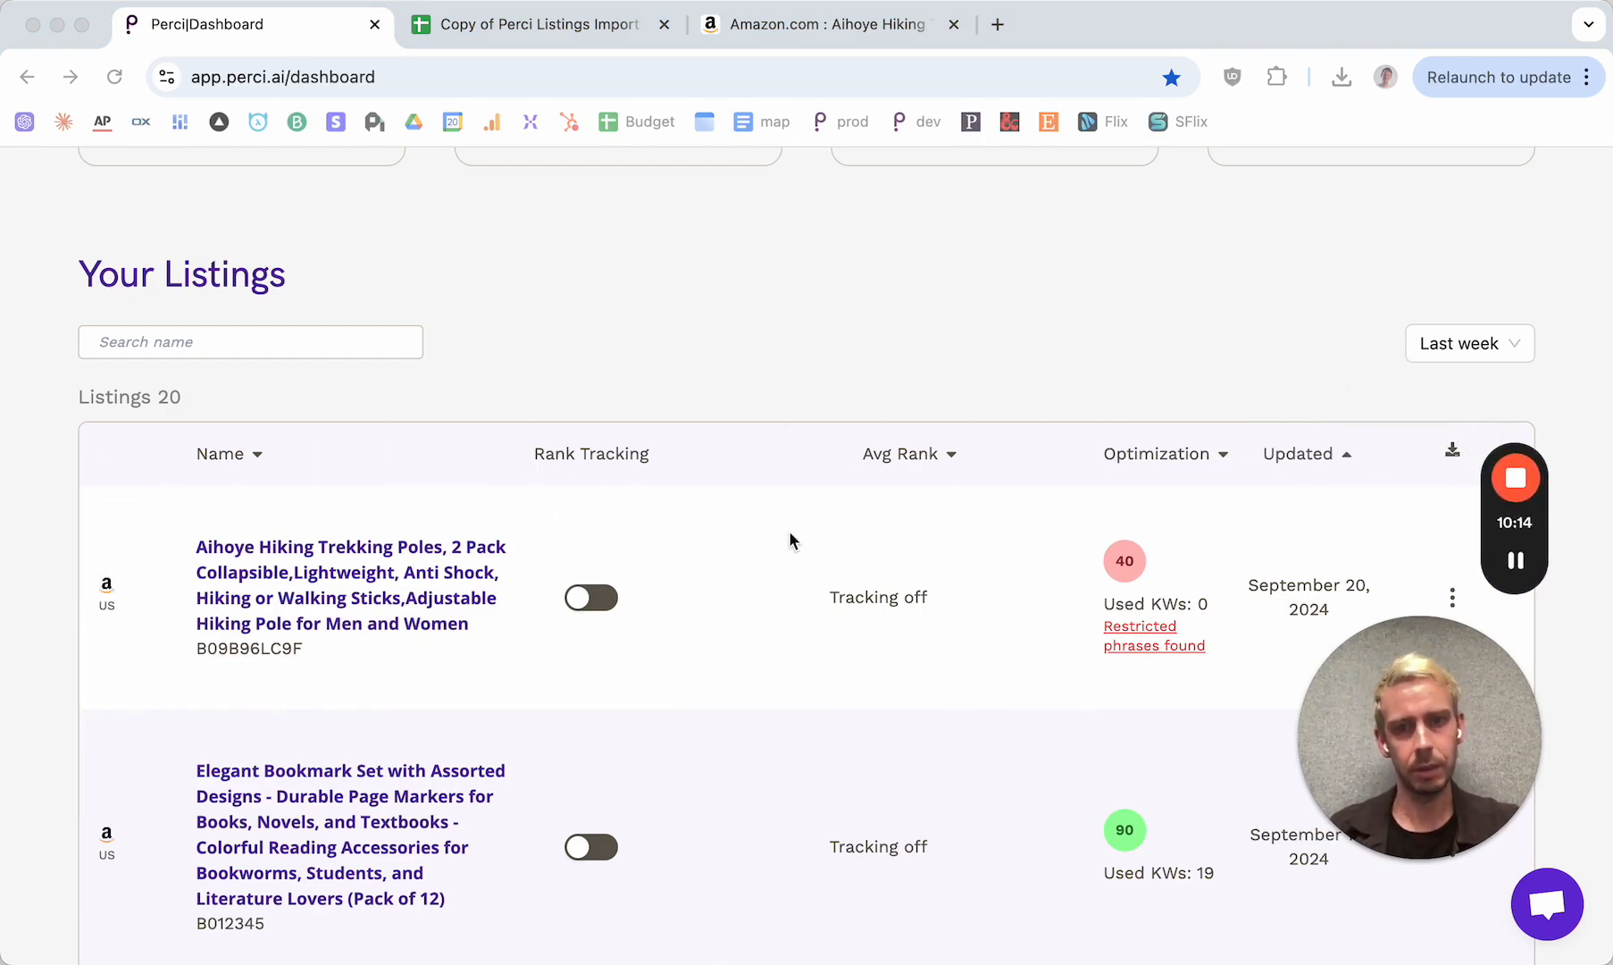
Start another catalog import and set its type to Import listing text directly
scroll(790, 540, up, 4)
scroll(790, 540, up, 1)
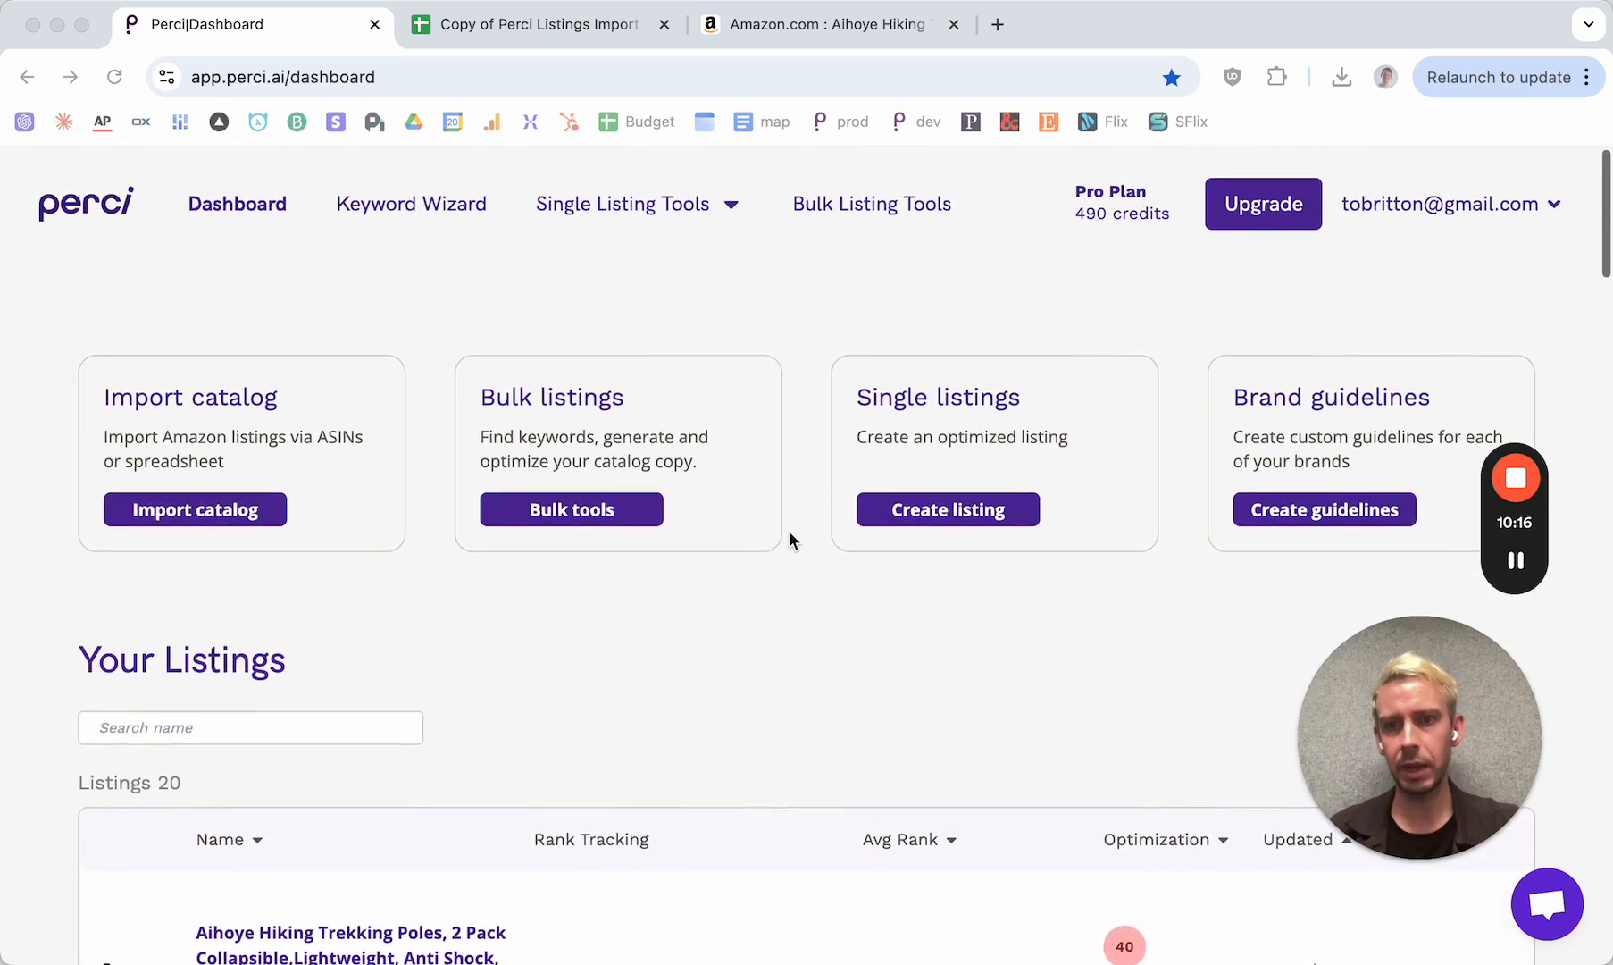
click(182, 509)
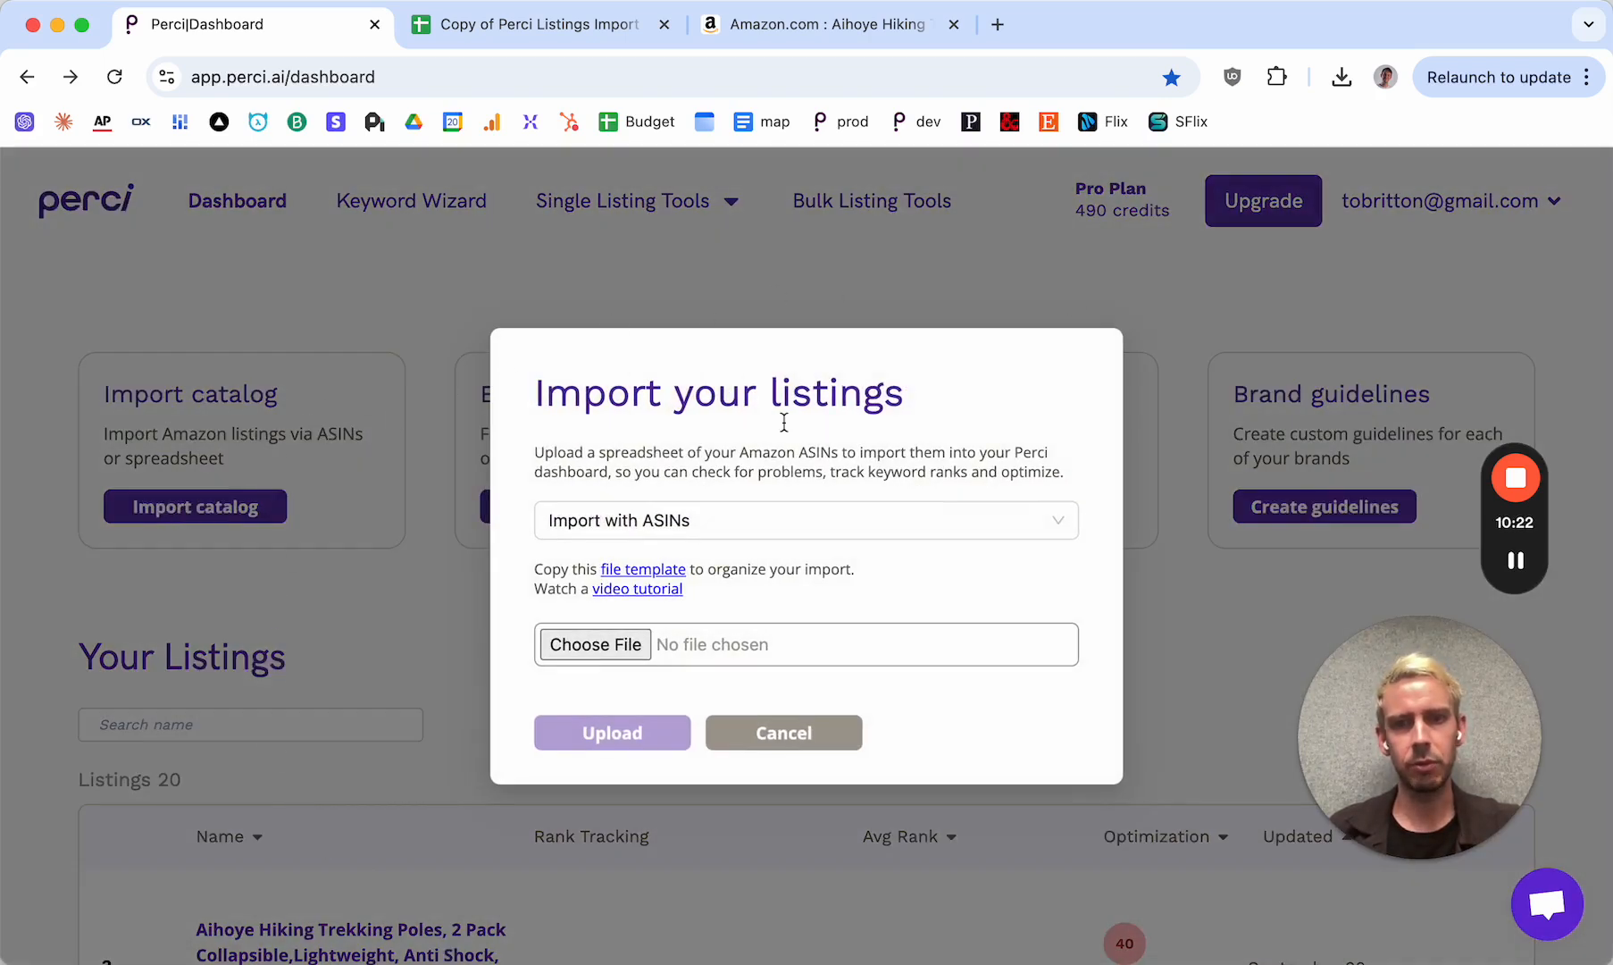
click(670, 522)
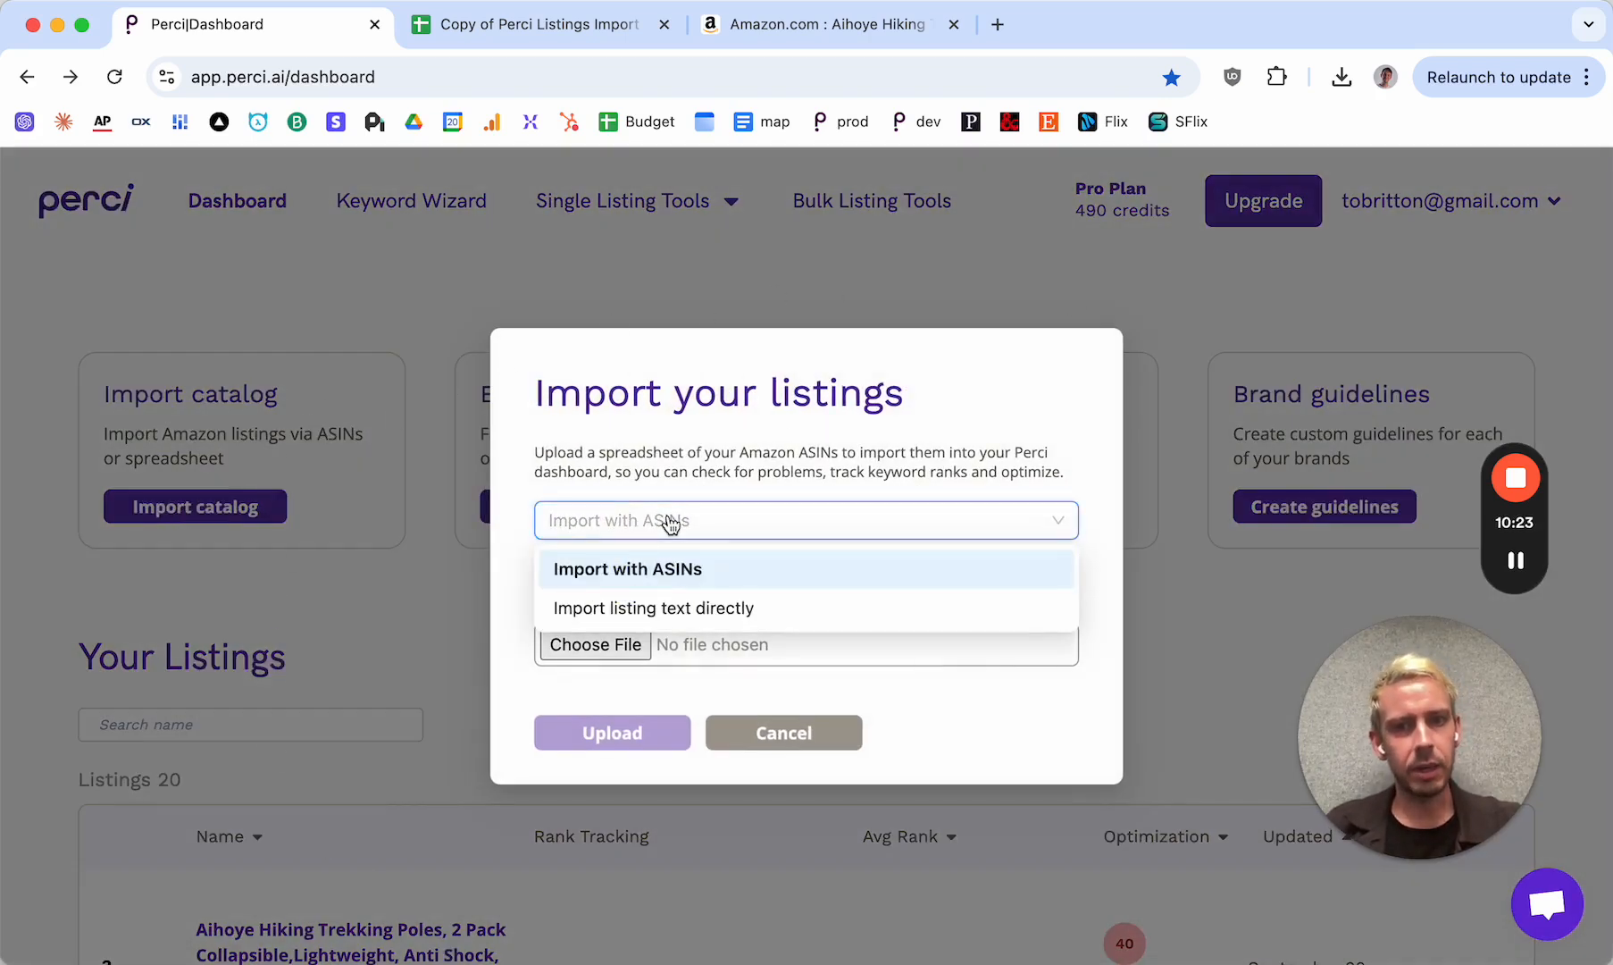
click(649, 611)
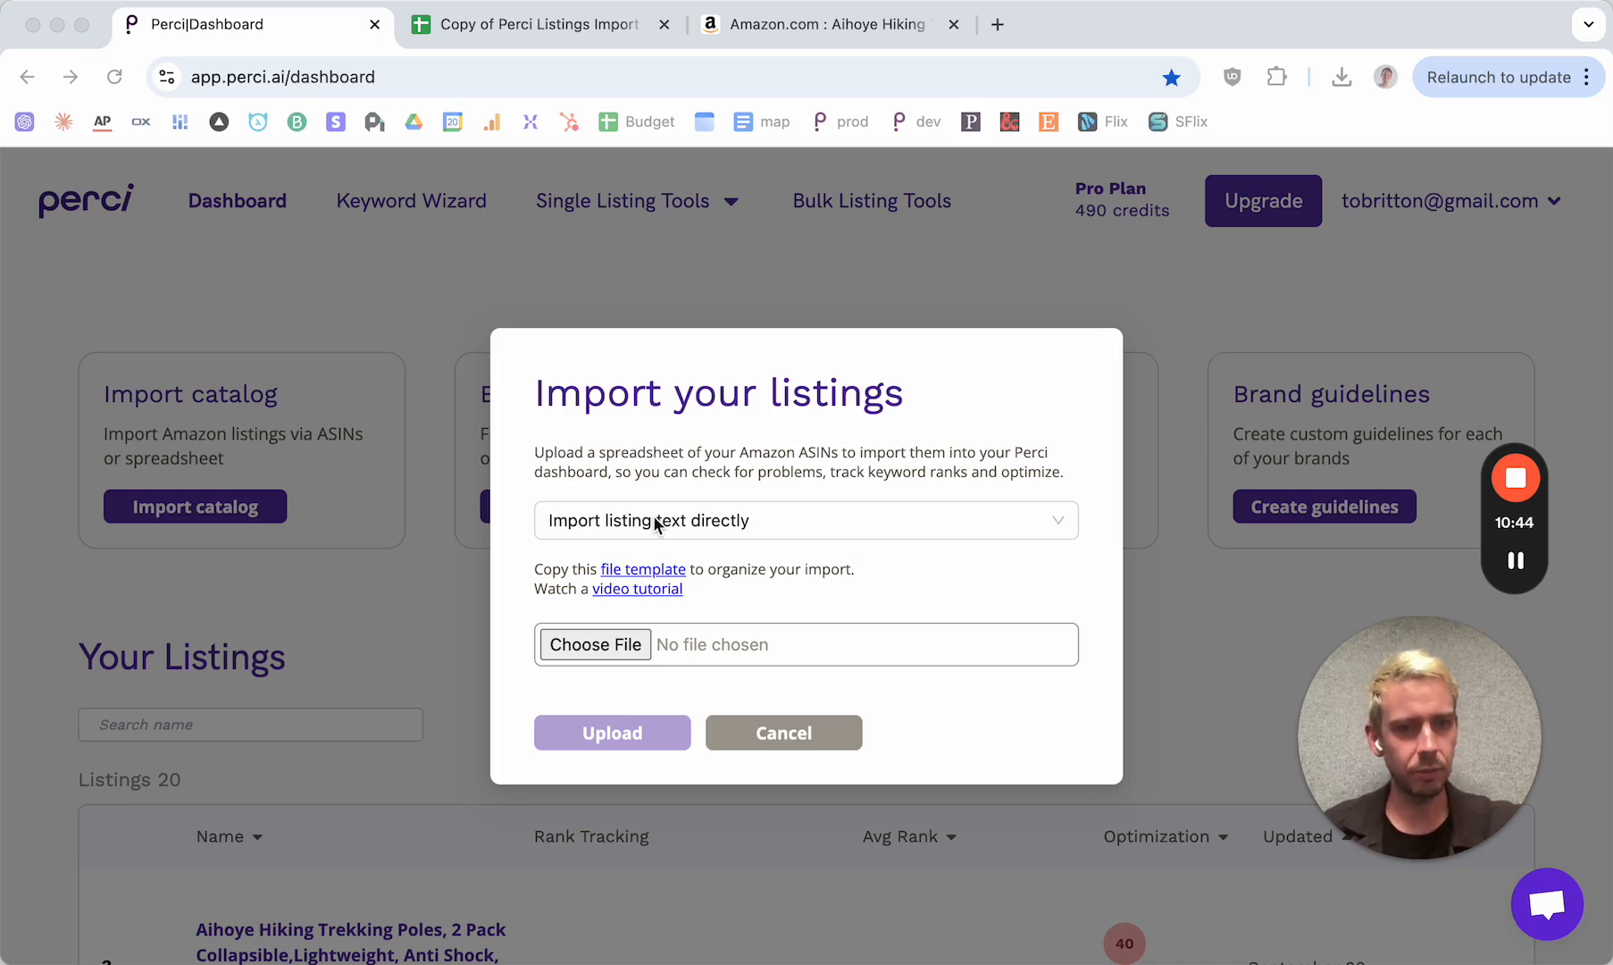
Make a copy of the text import file template and open its Import Template sheet
click(626, 575)
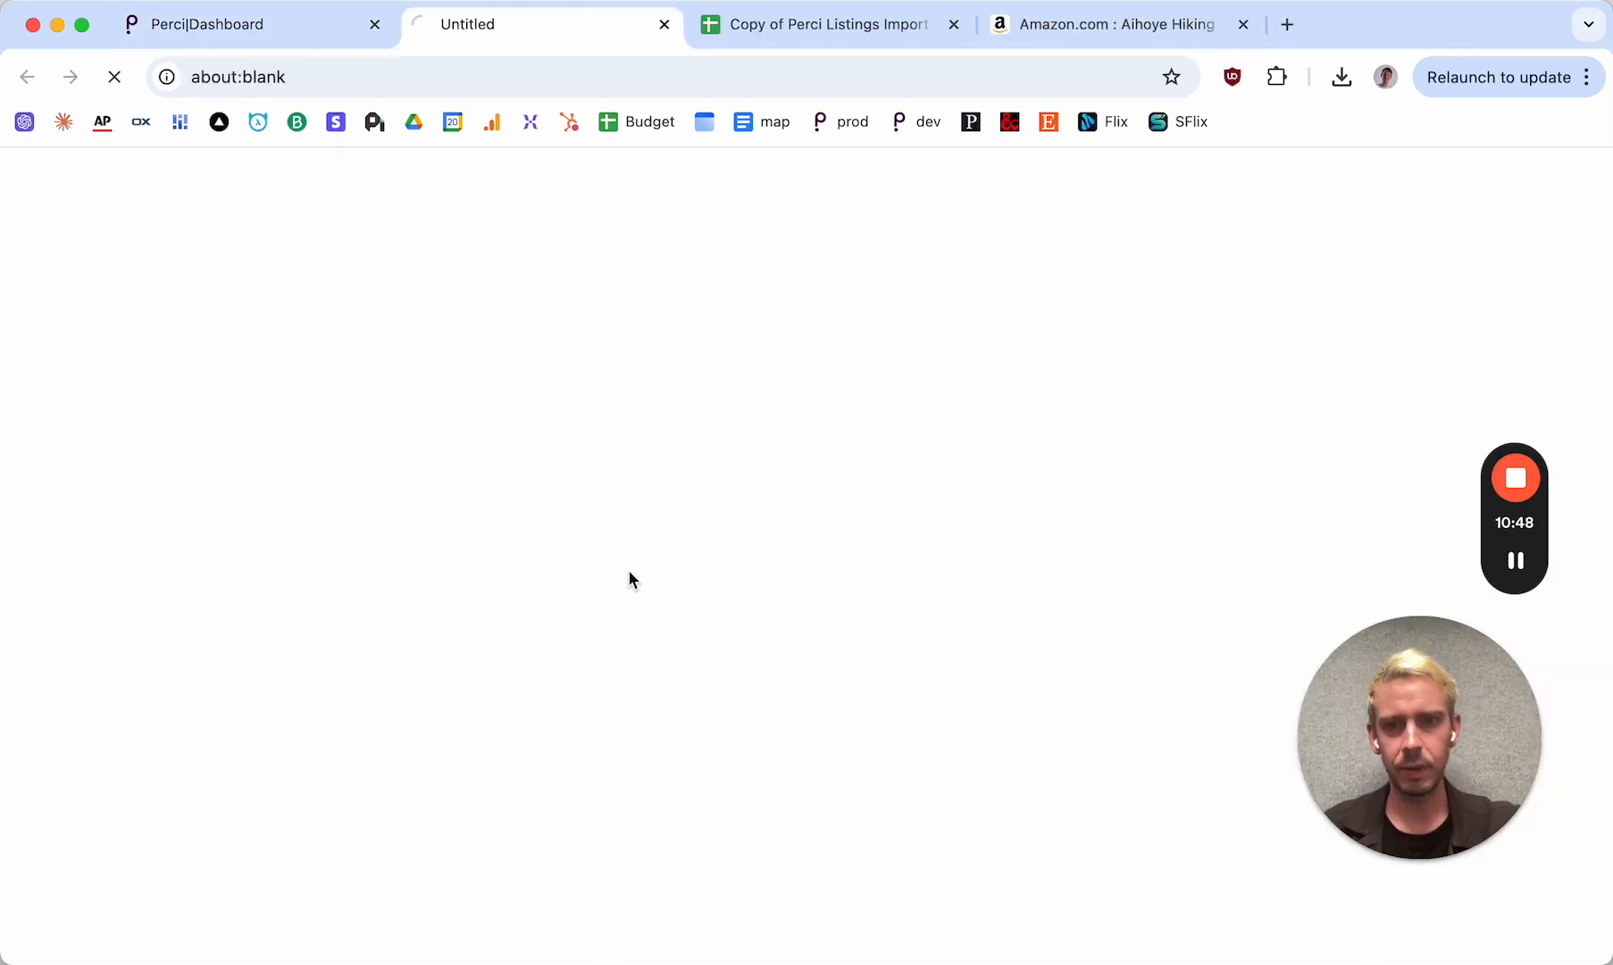
click(540, 462)
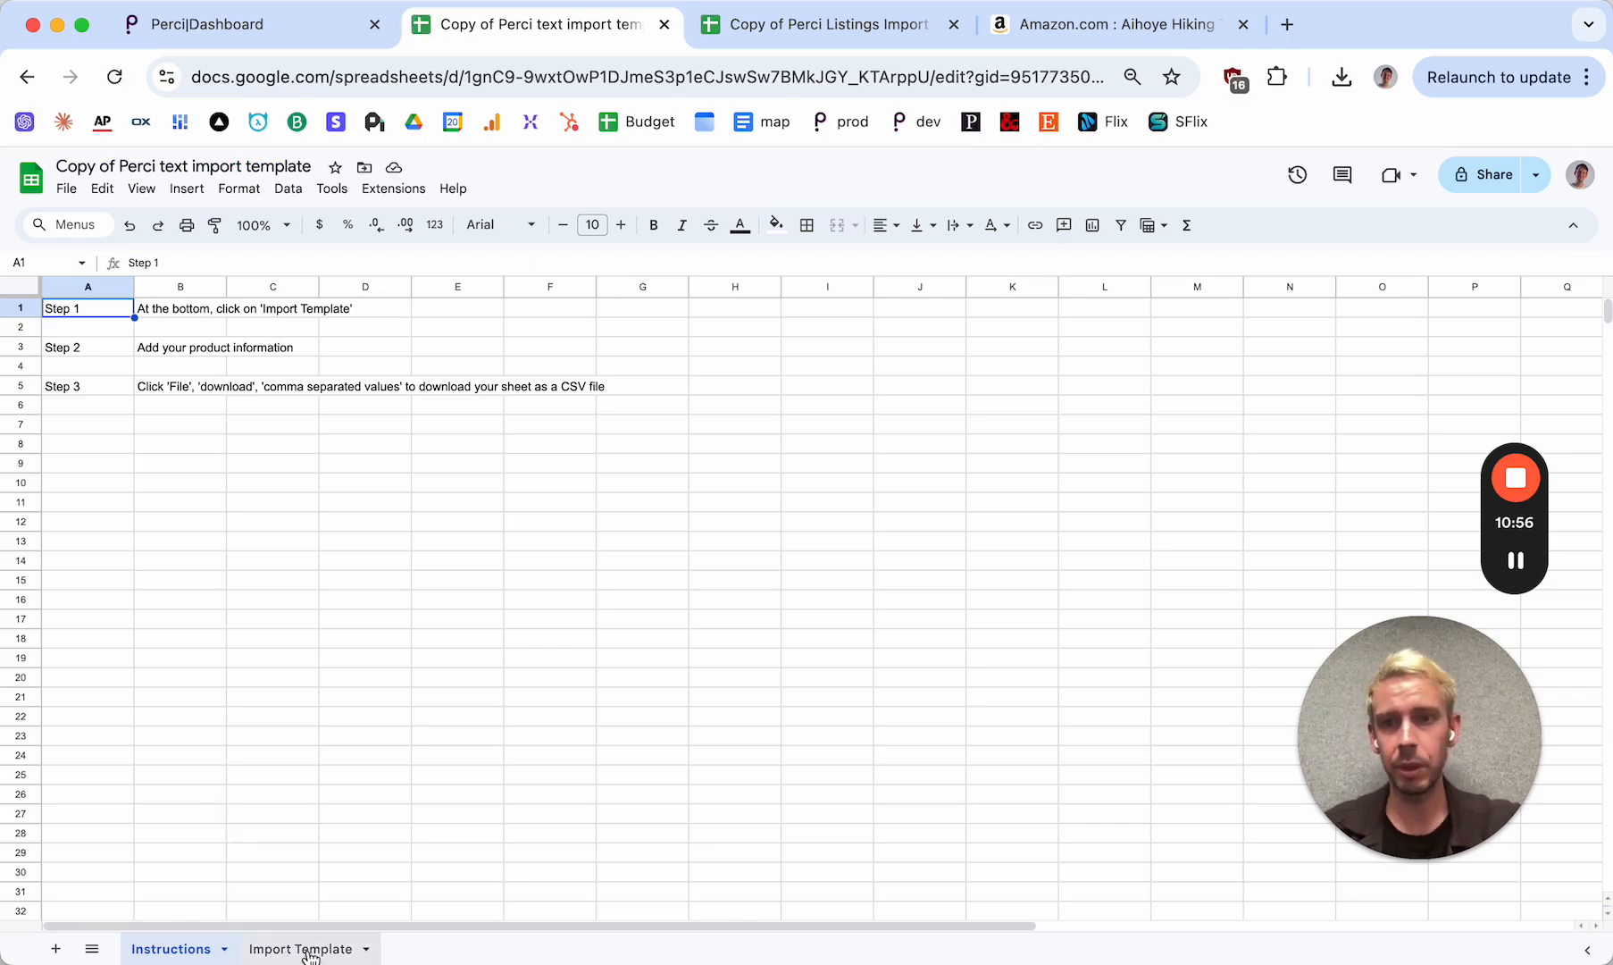
click(303, 949)
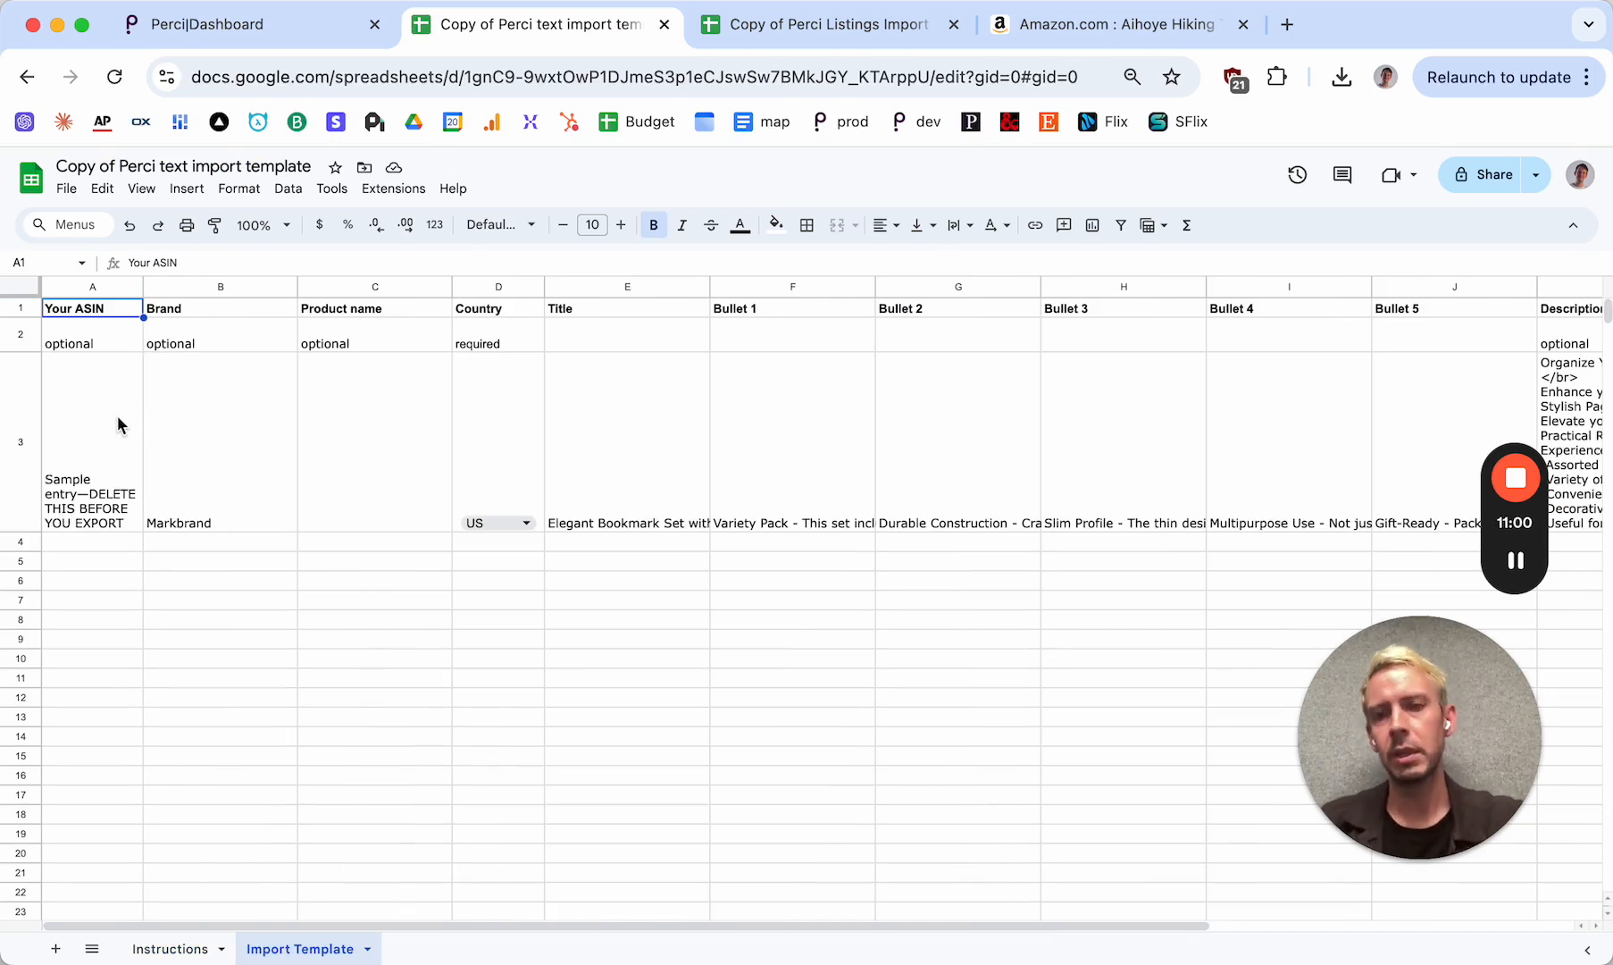
Examine the Your ASIN column and its sample entry in row 3 of the Import Template sheet
click(90, 287)
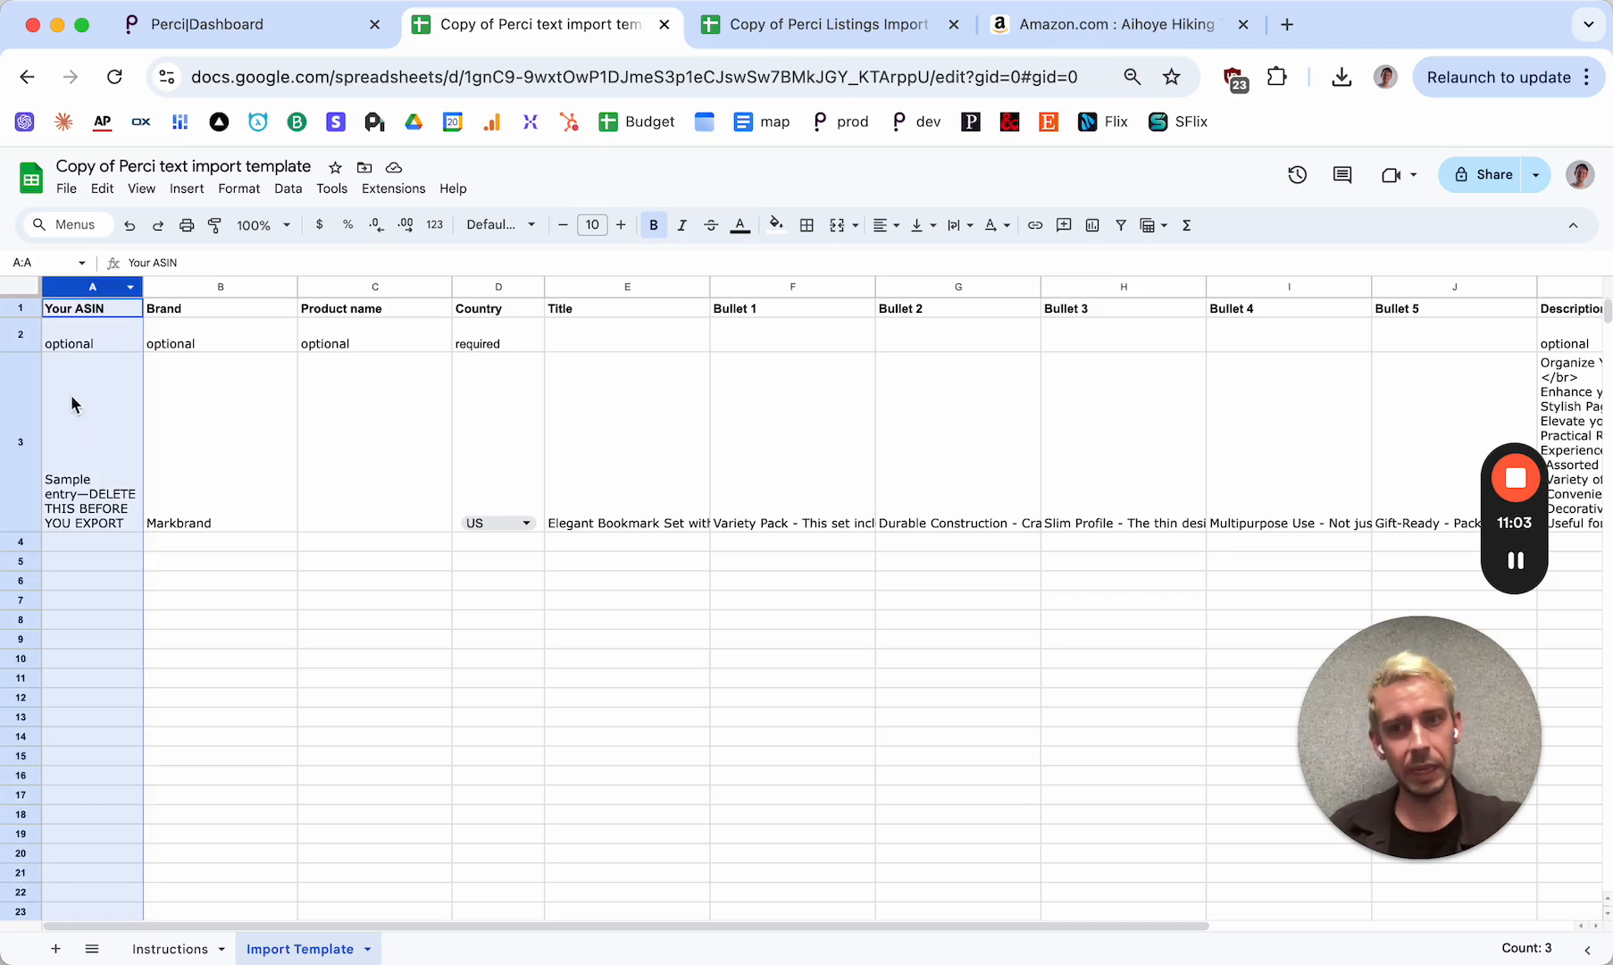
click(85, 490)
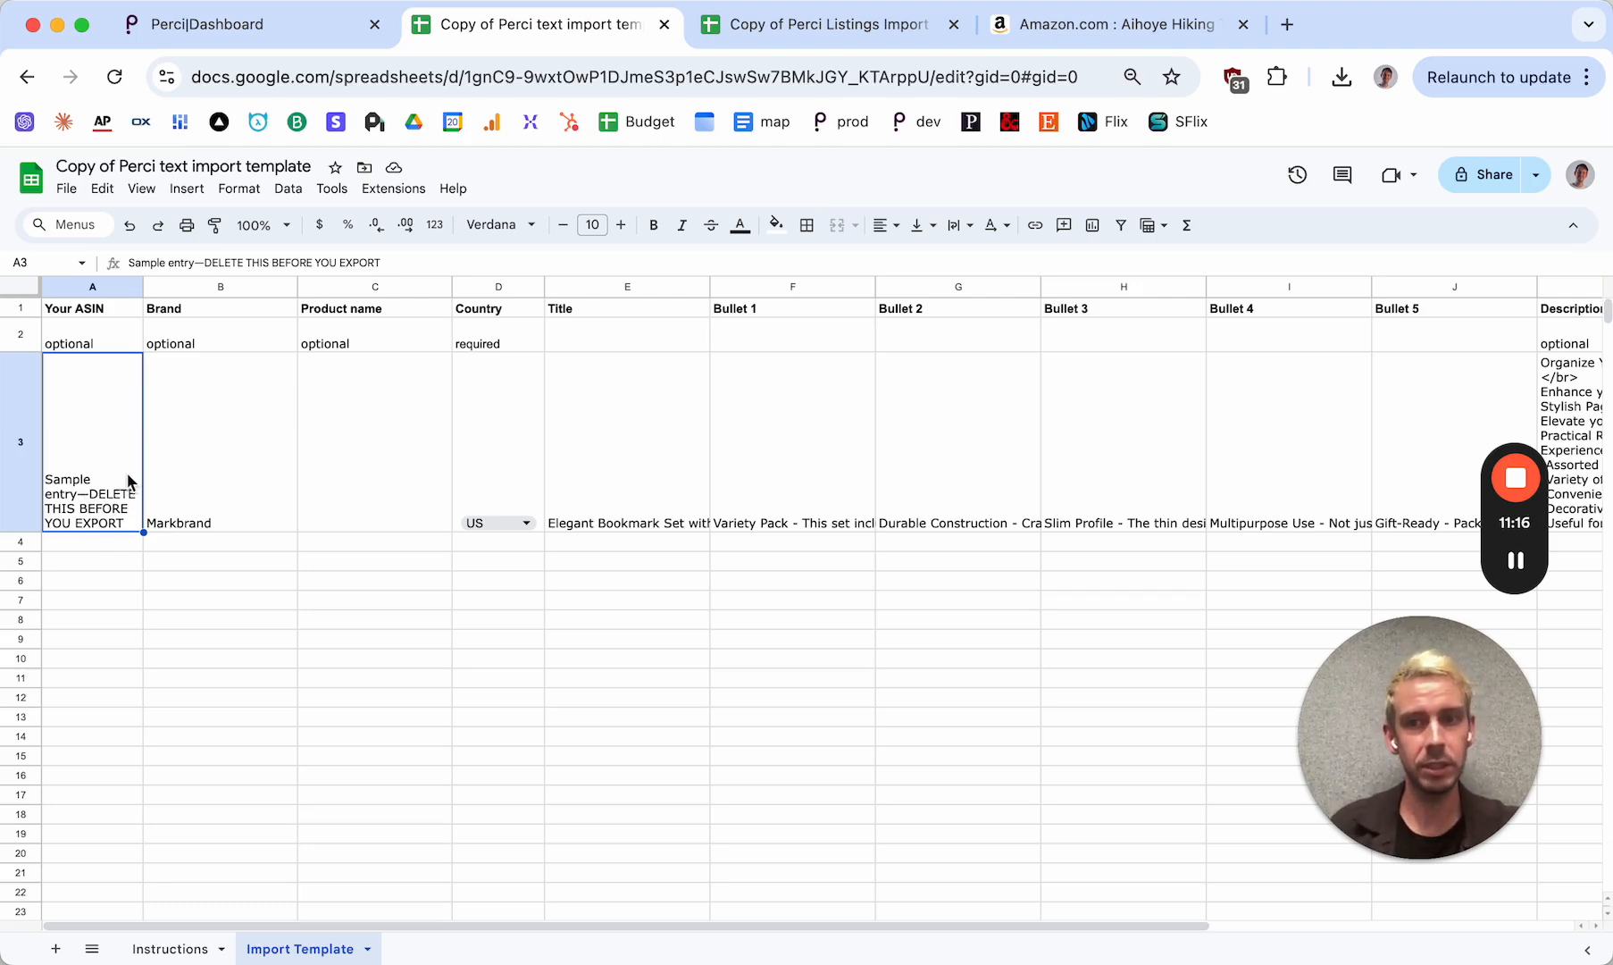
click(237, 488)
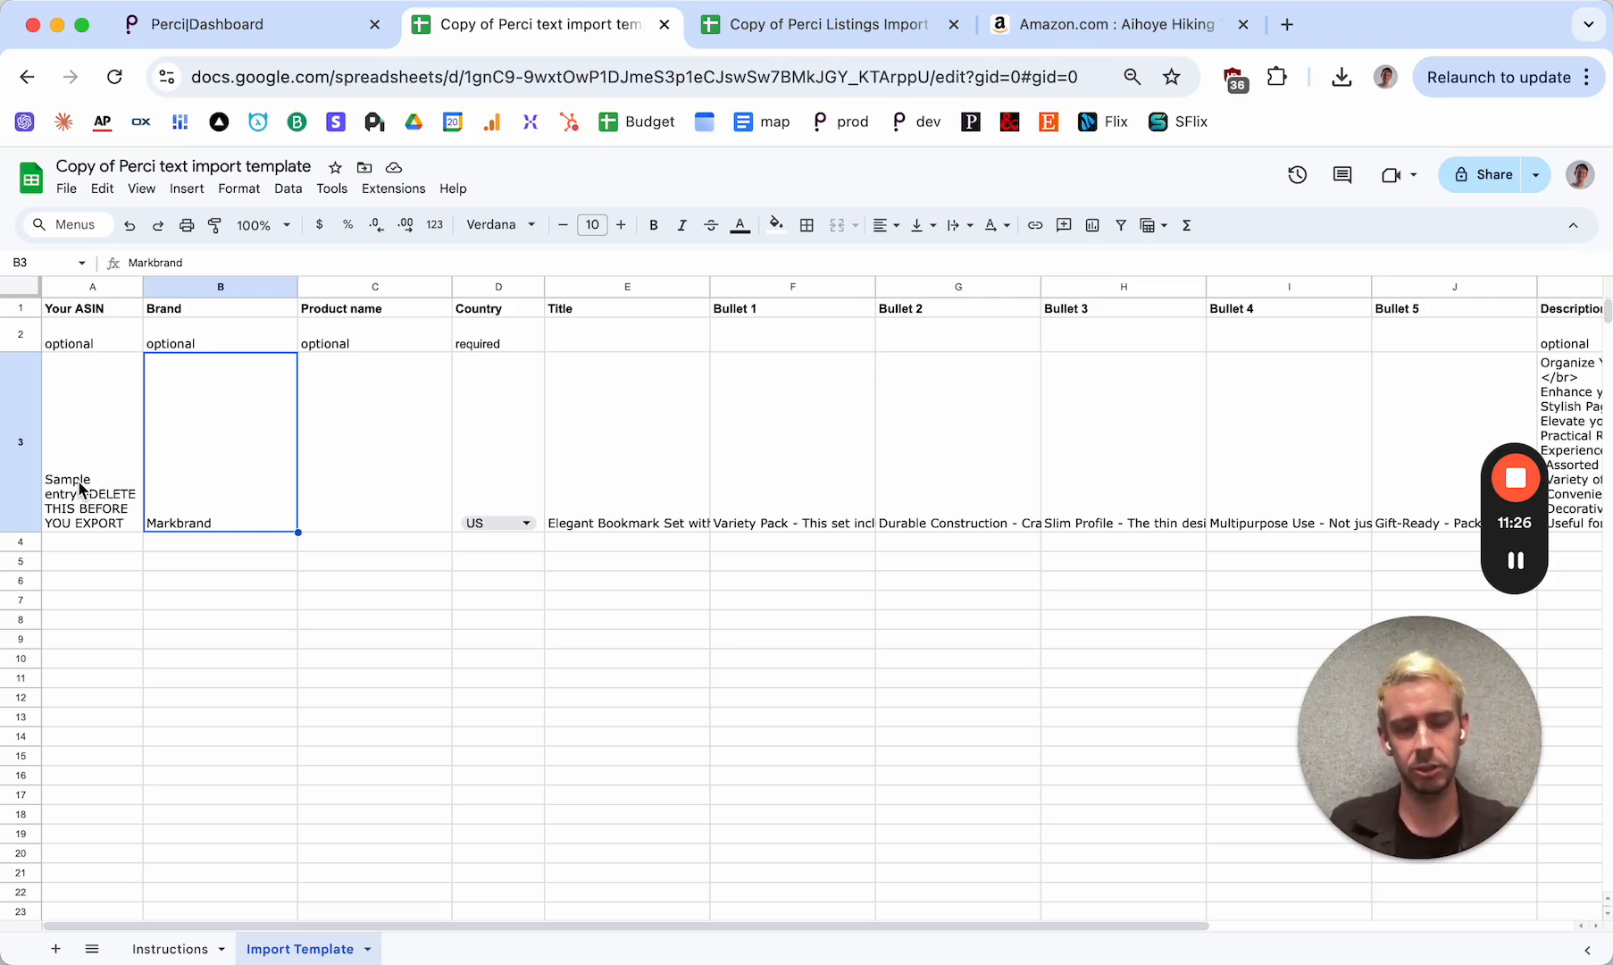
click(78, 481)
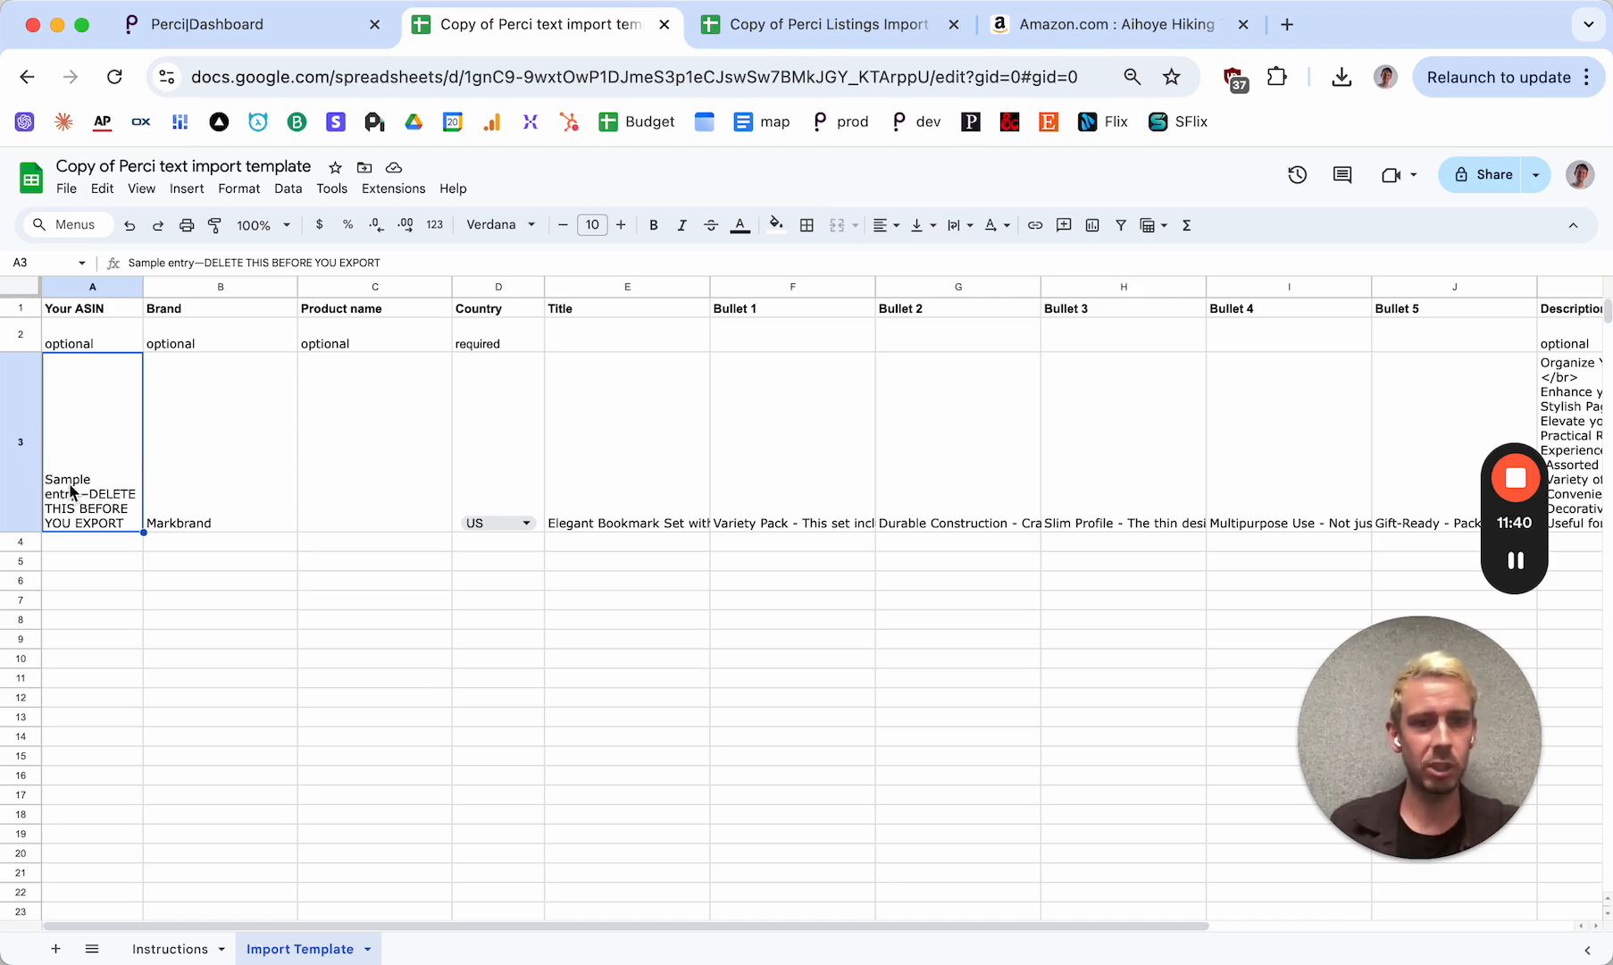
click(86, 287)
click(87, 441)
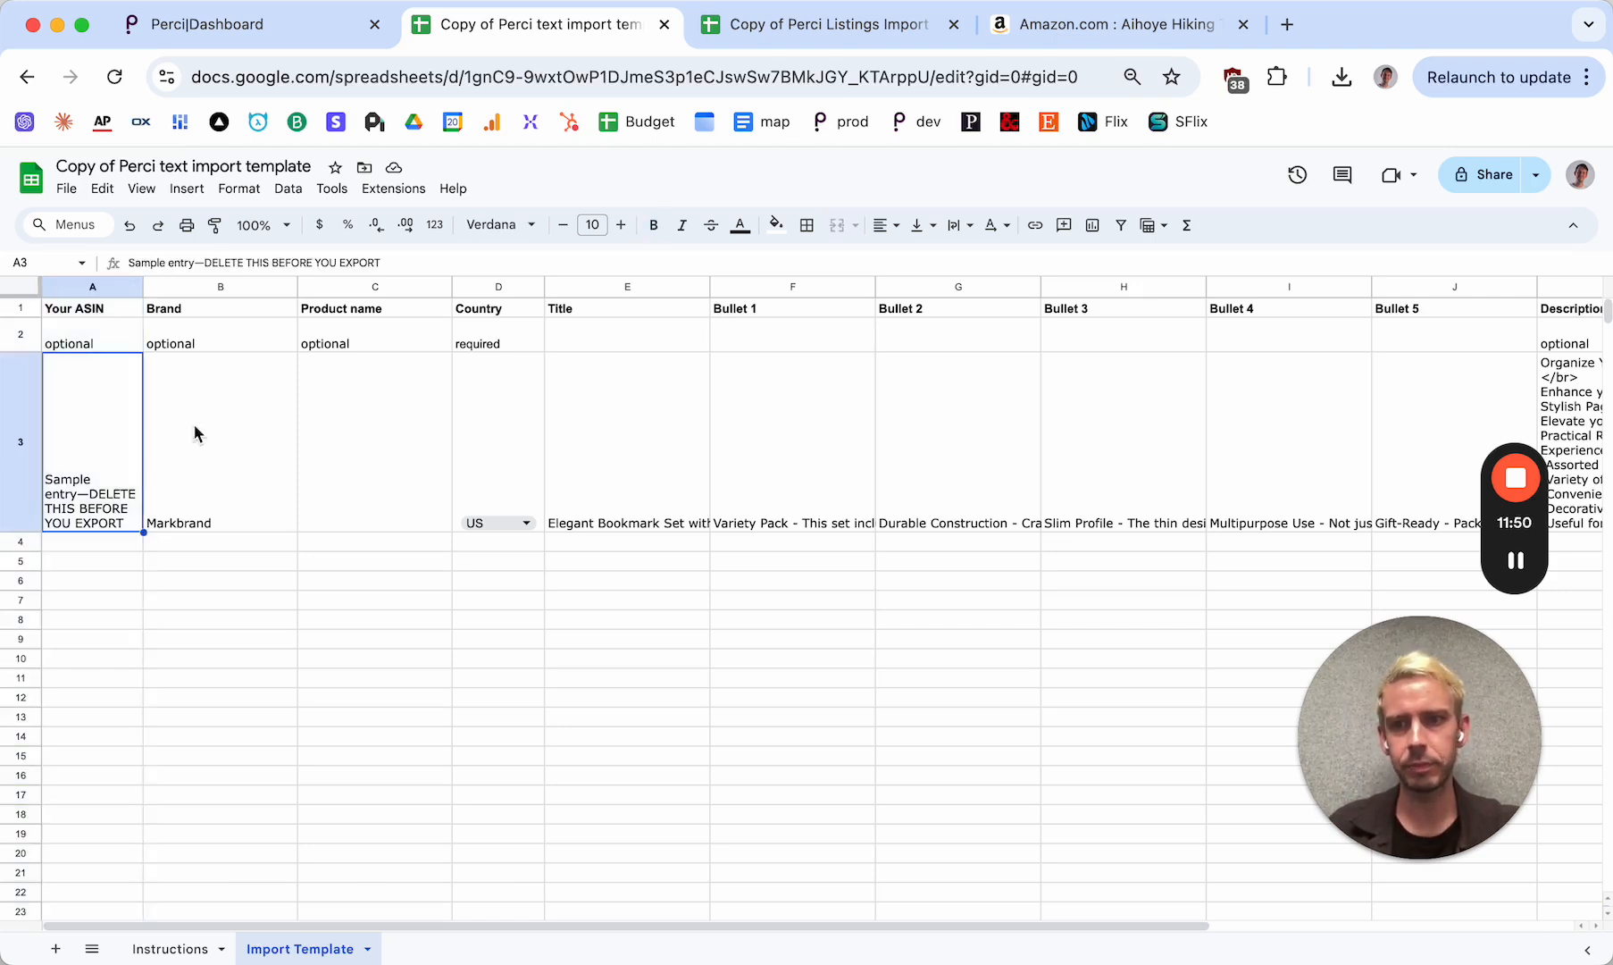
Review the Brand, Product name and Country columns and their sample cells in row 3
click(219, 286)
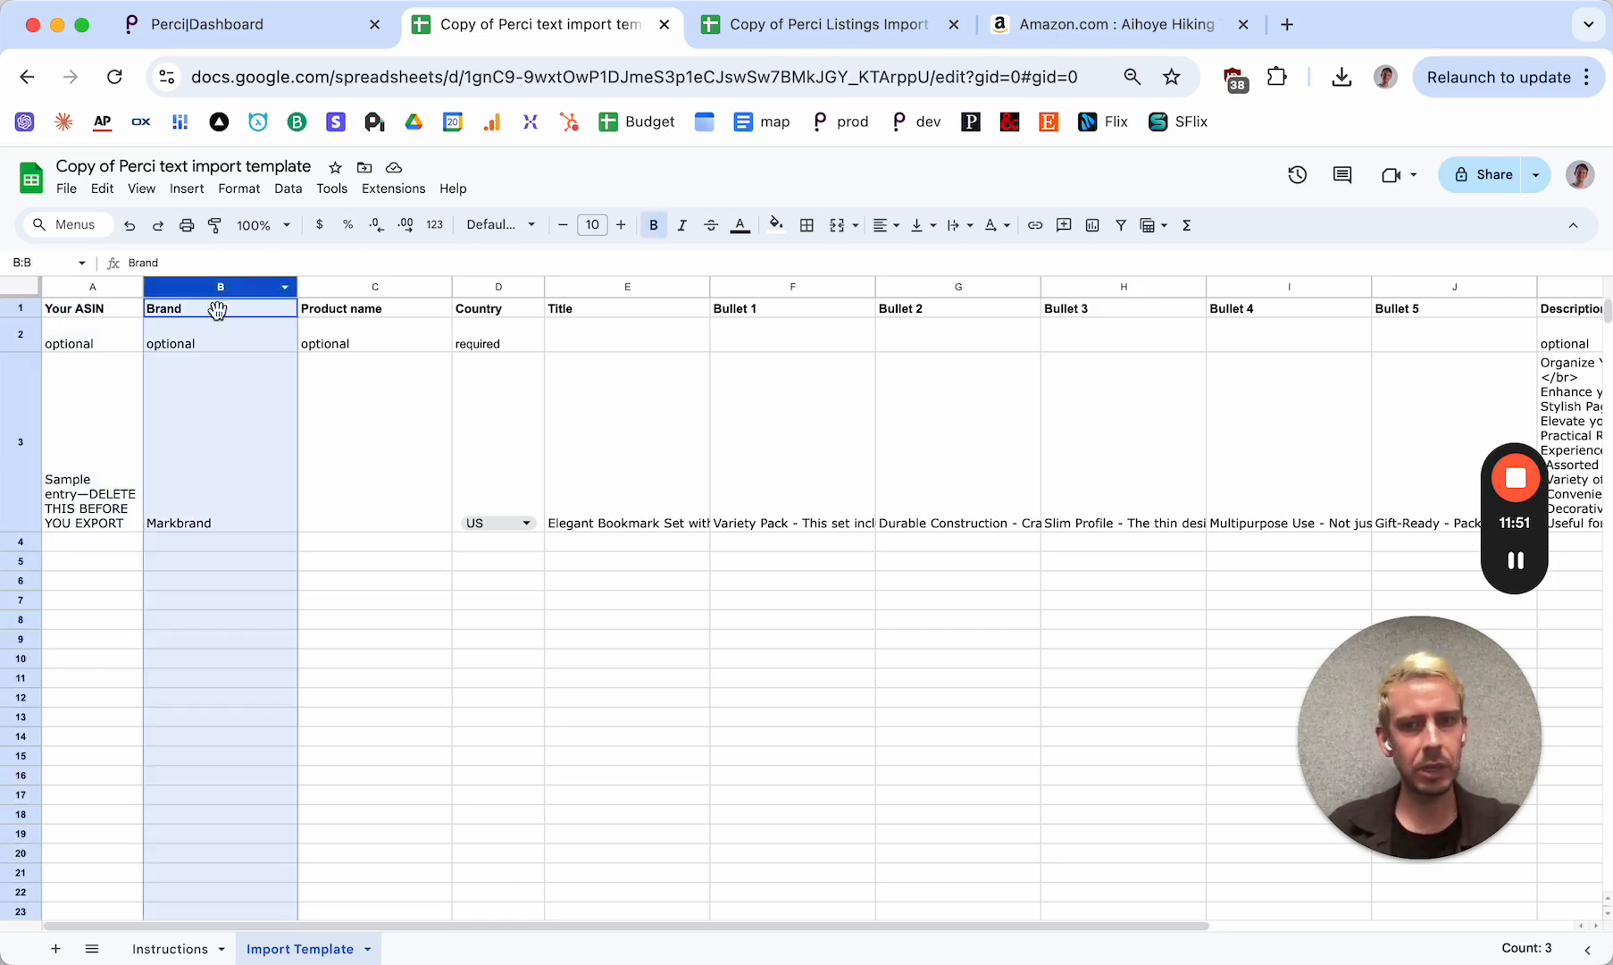
click(210, 451)
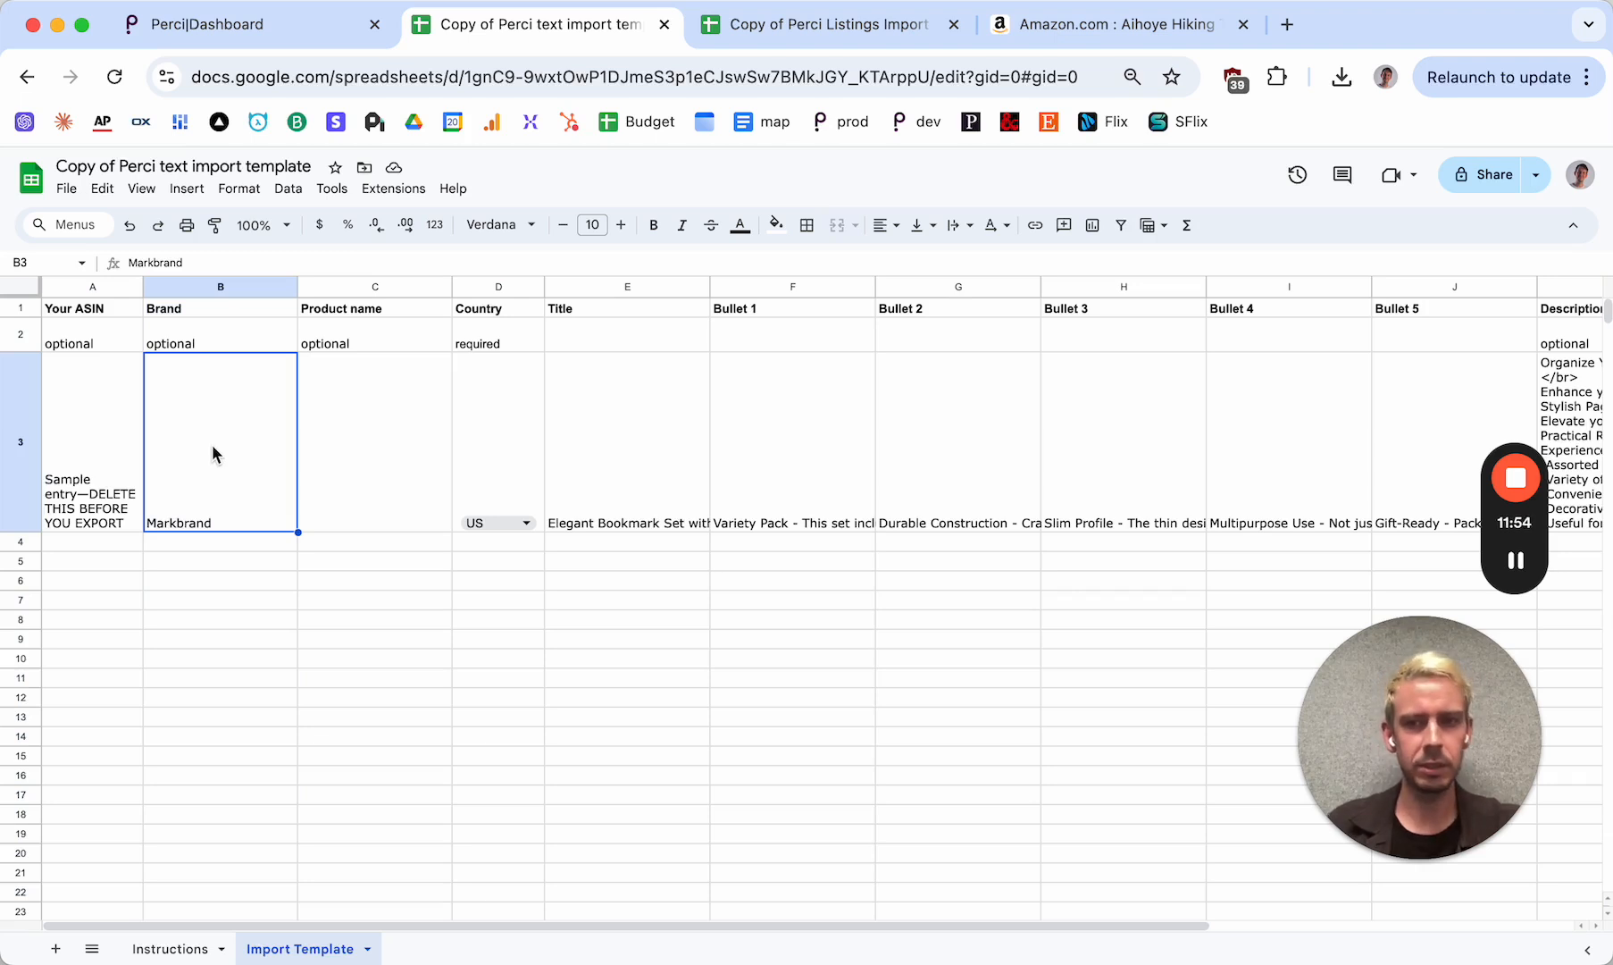
click(374, 440)
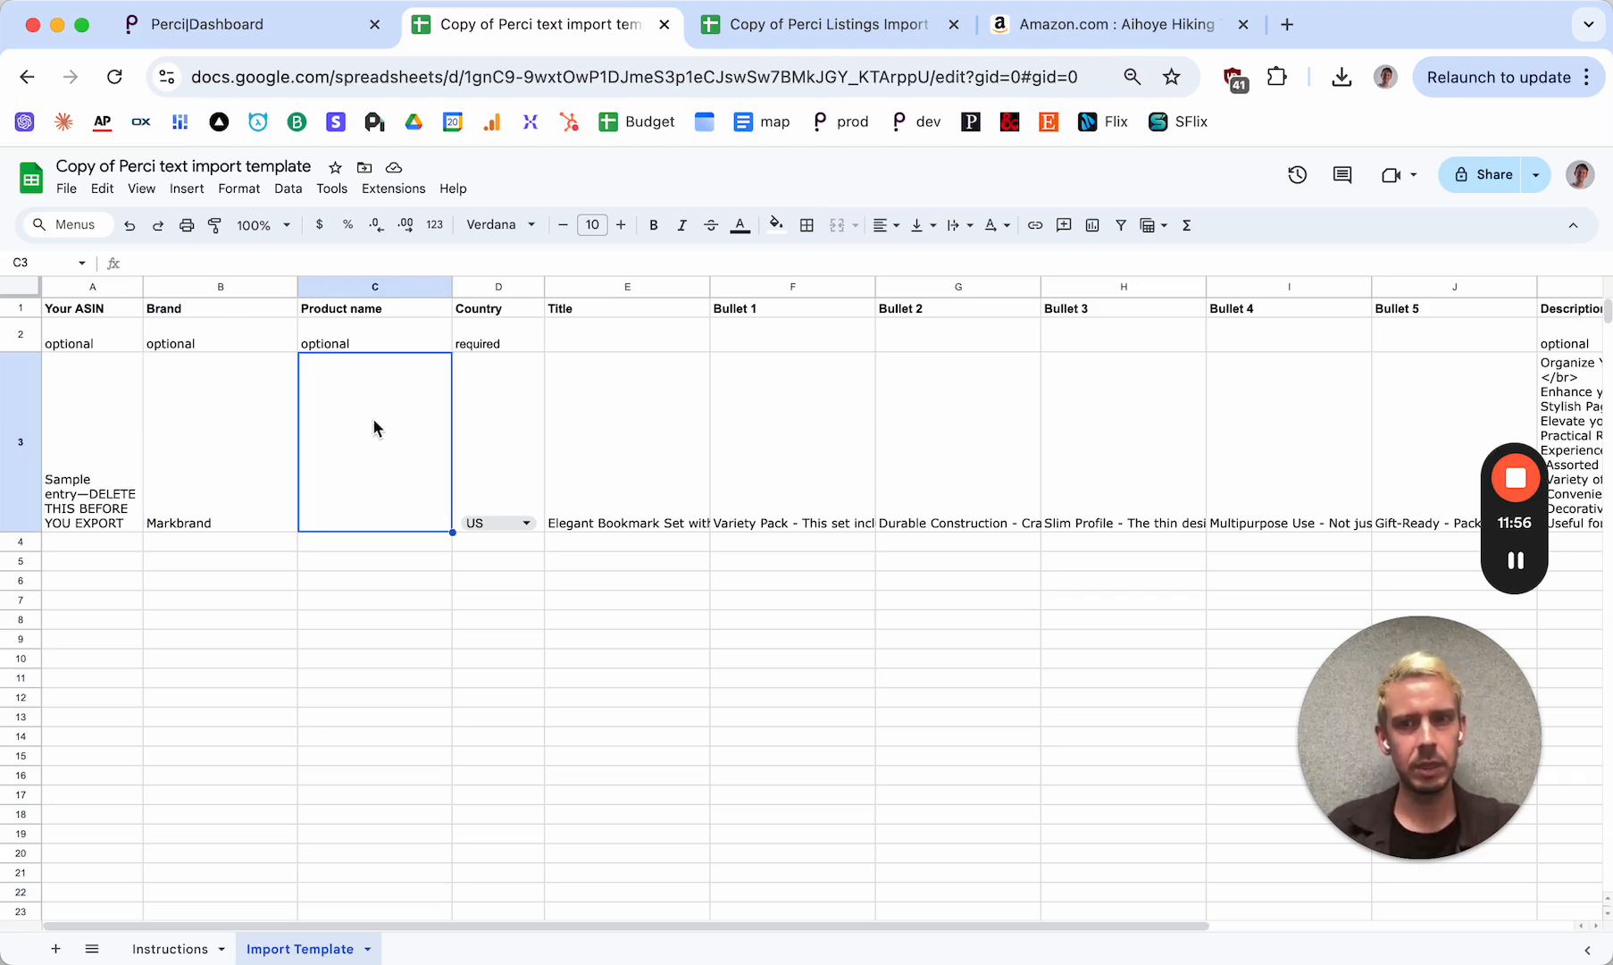
click(376, 285)
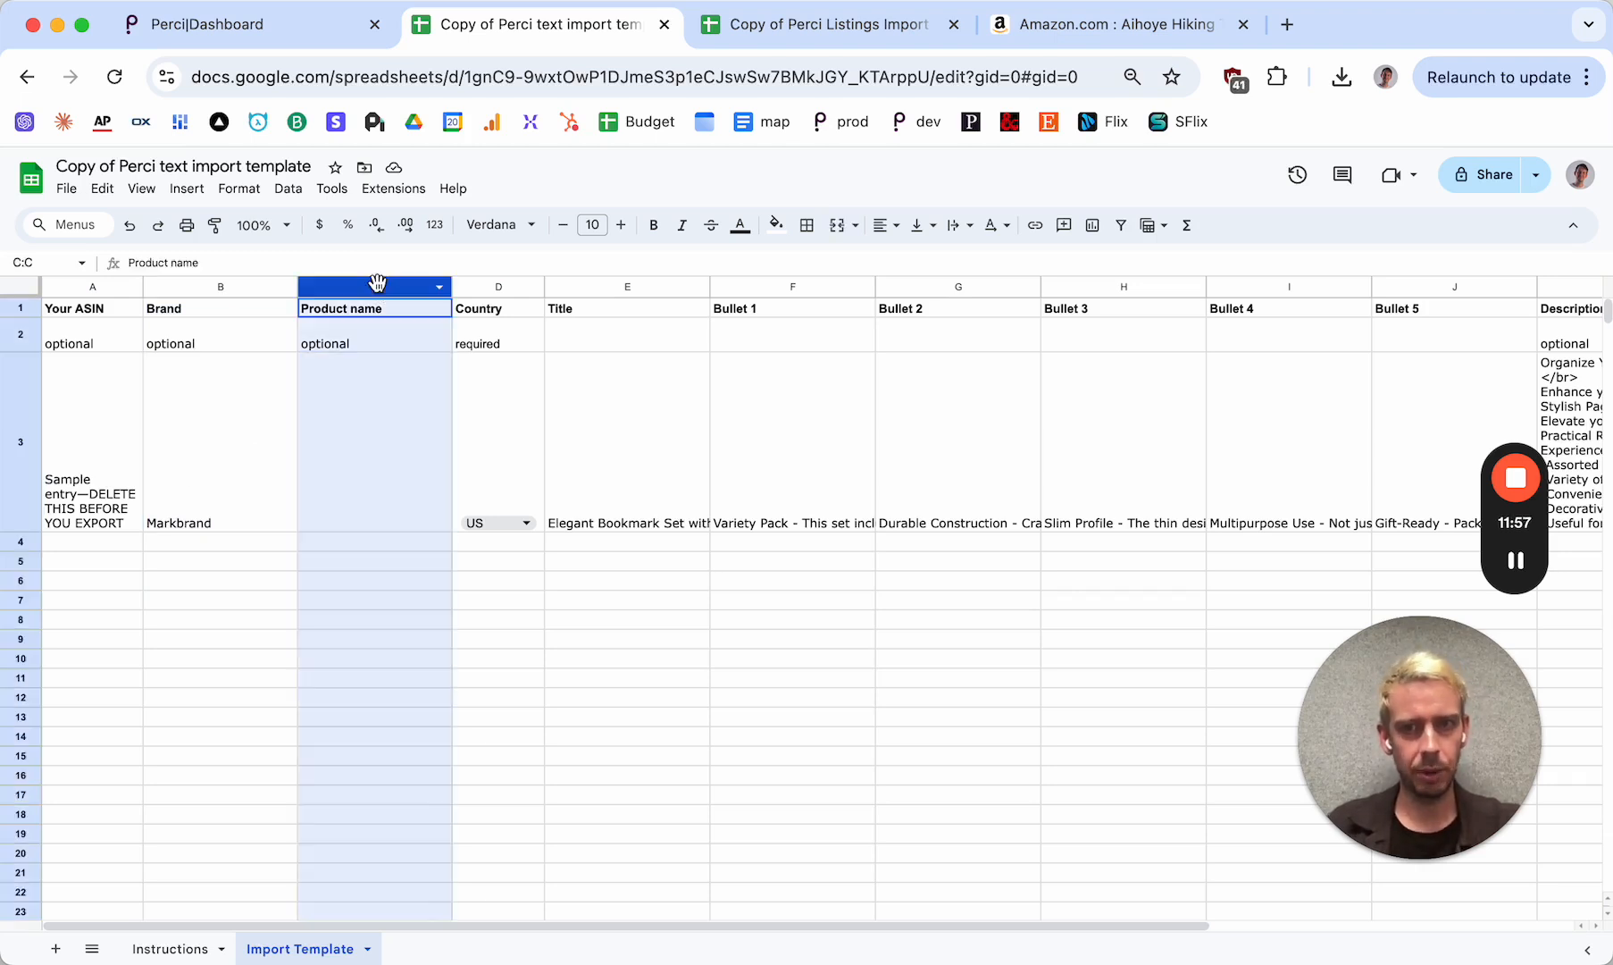
click(390, 456)
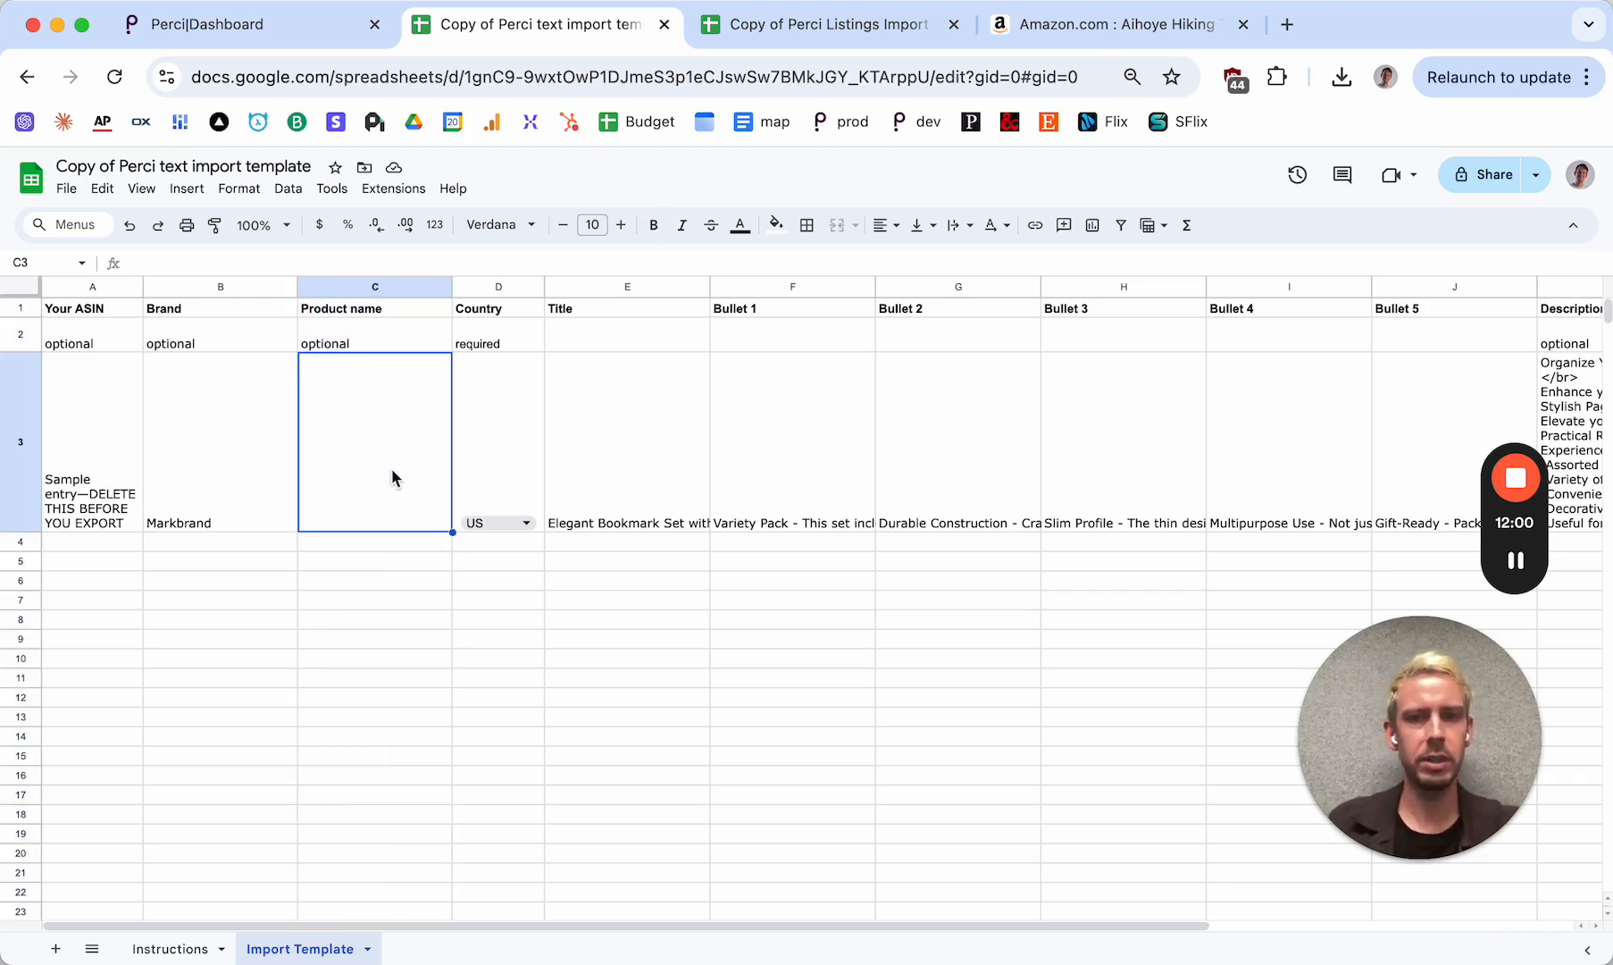
click(611, 483)
click(348, 483)
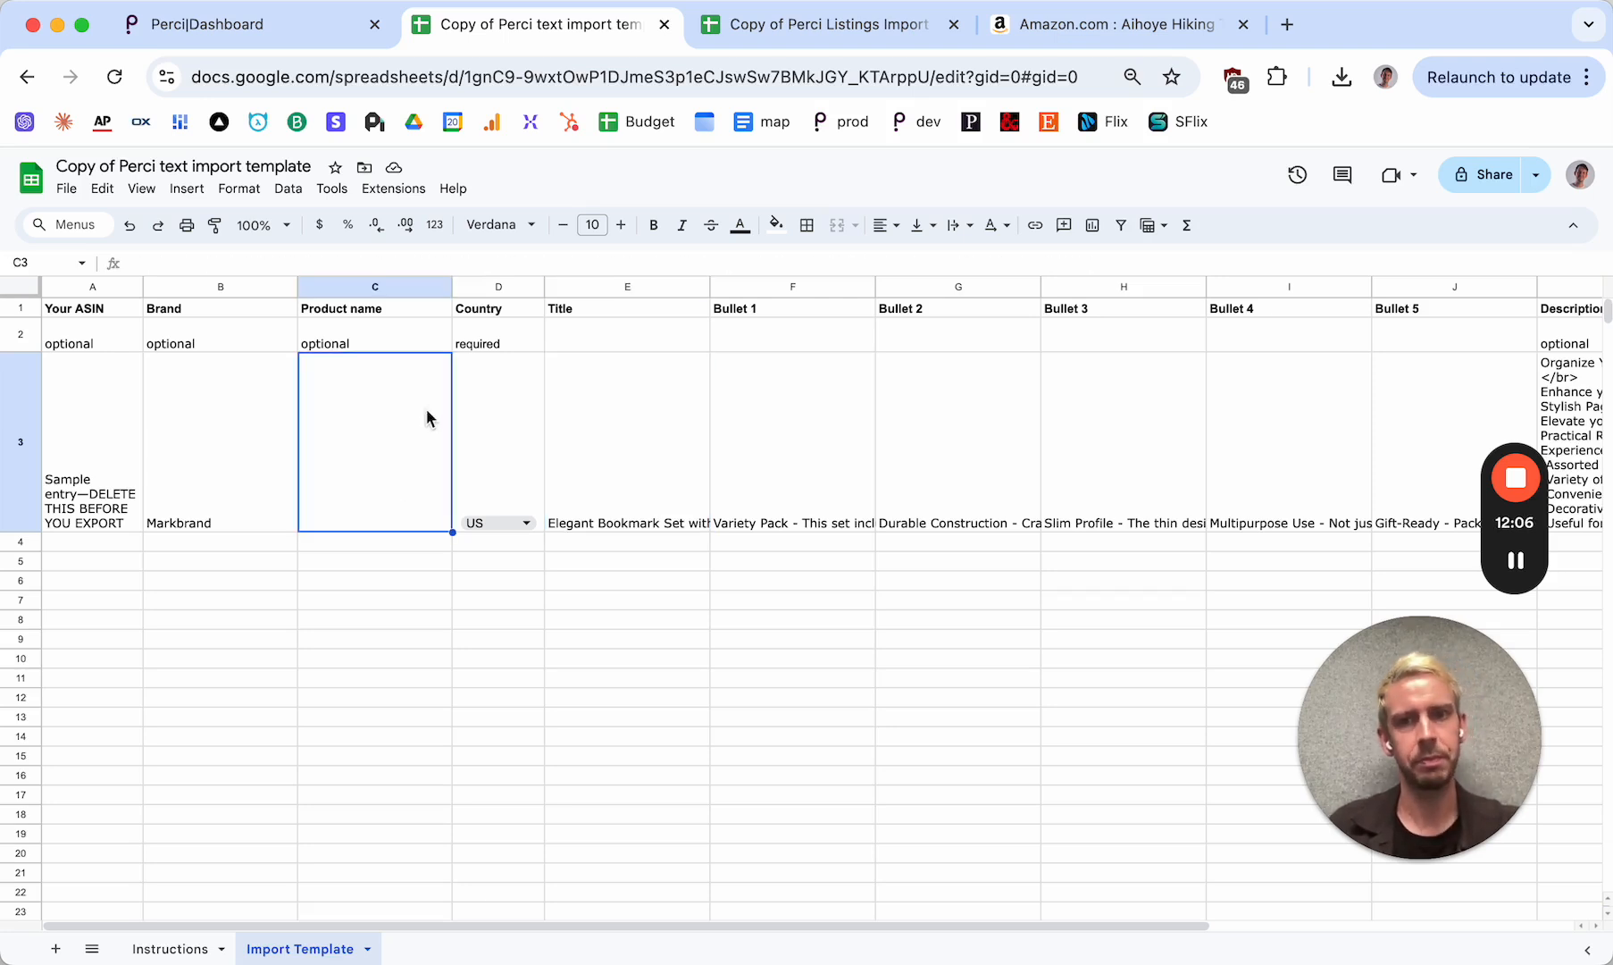
click(498, 286)
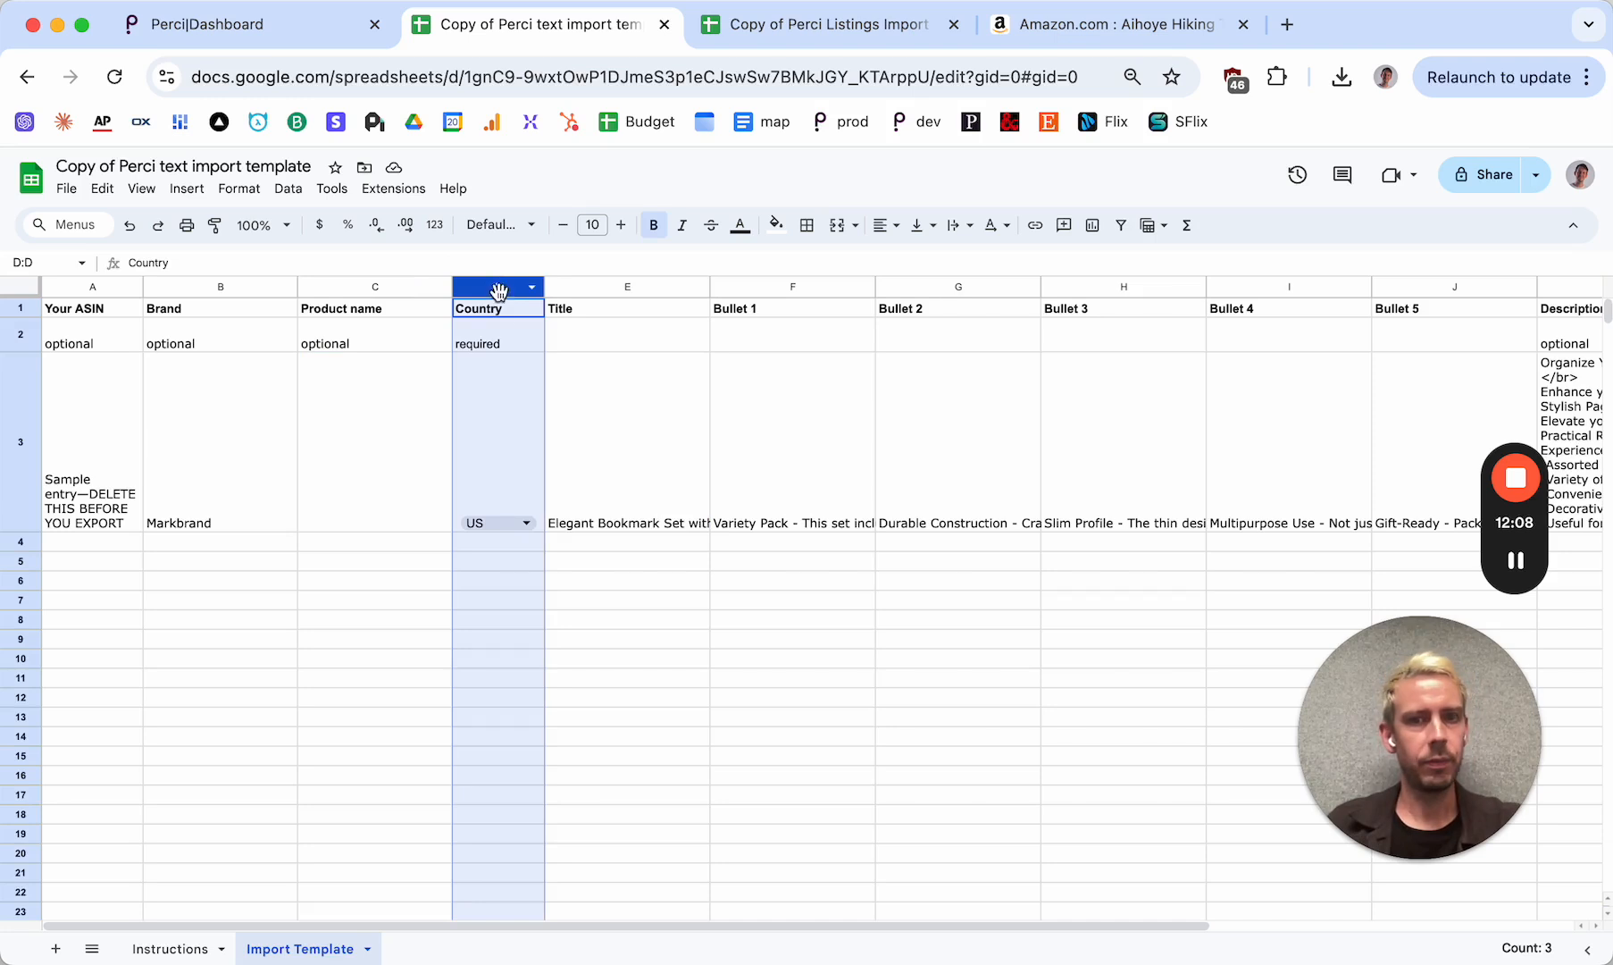
click(500, 453)
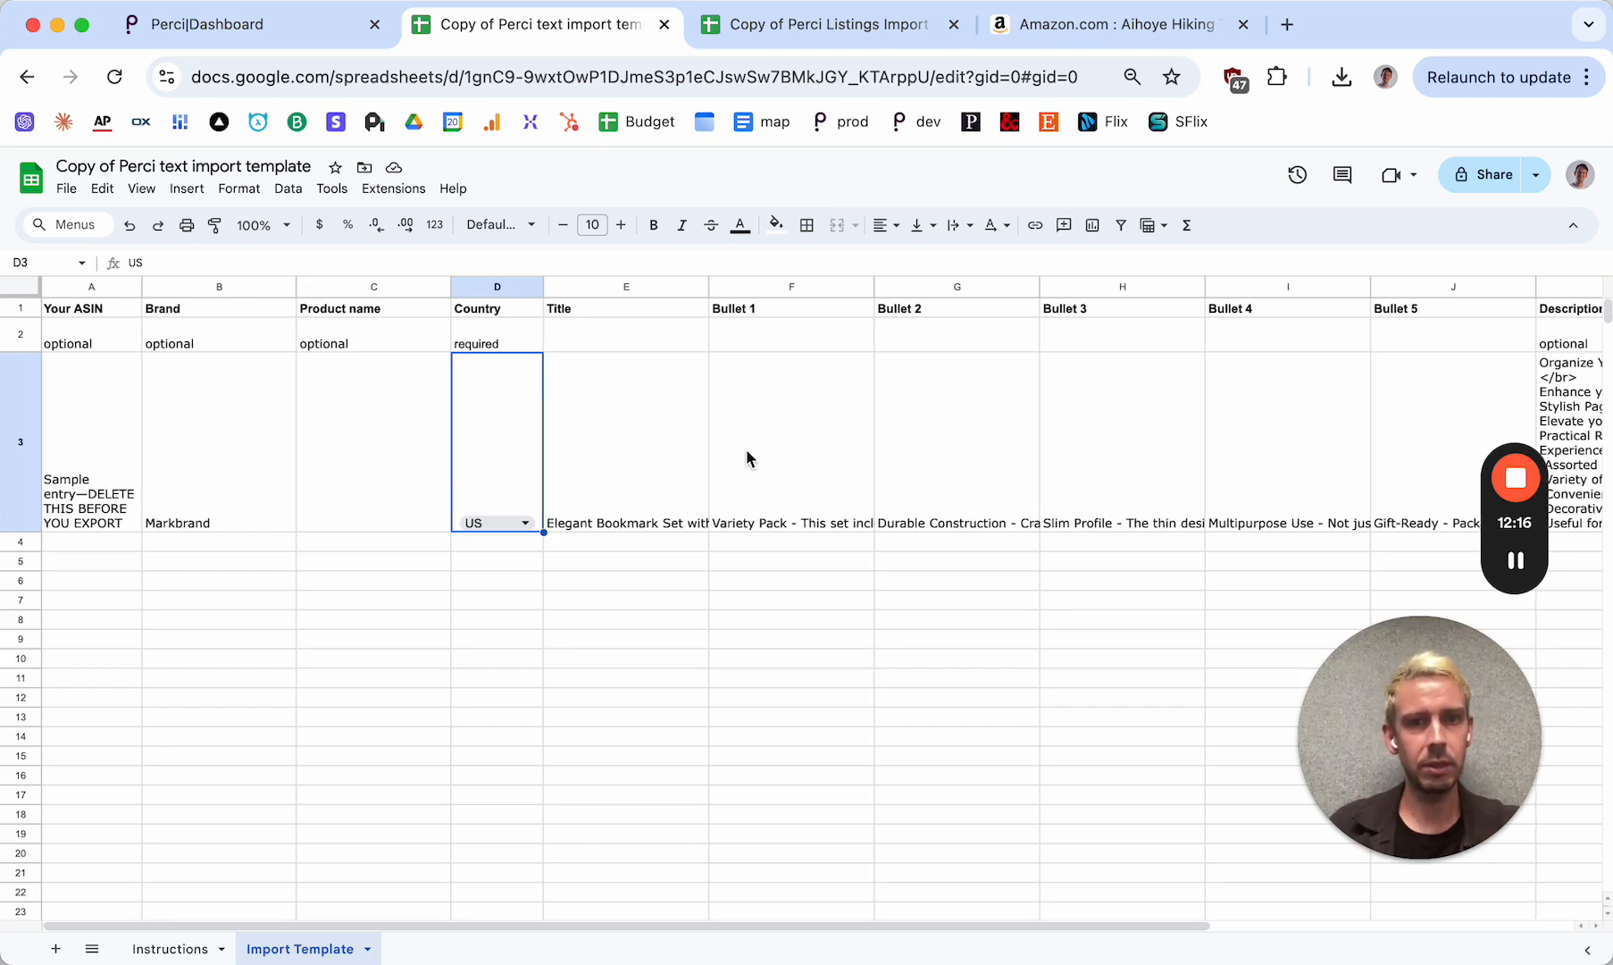
Review the Title and Bullet columns and select the sample text from Title through Bullet 5 in row 3
scroll(746, 448, right, 3)
scroll(747, 452, right, 1)
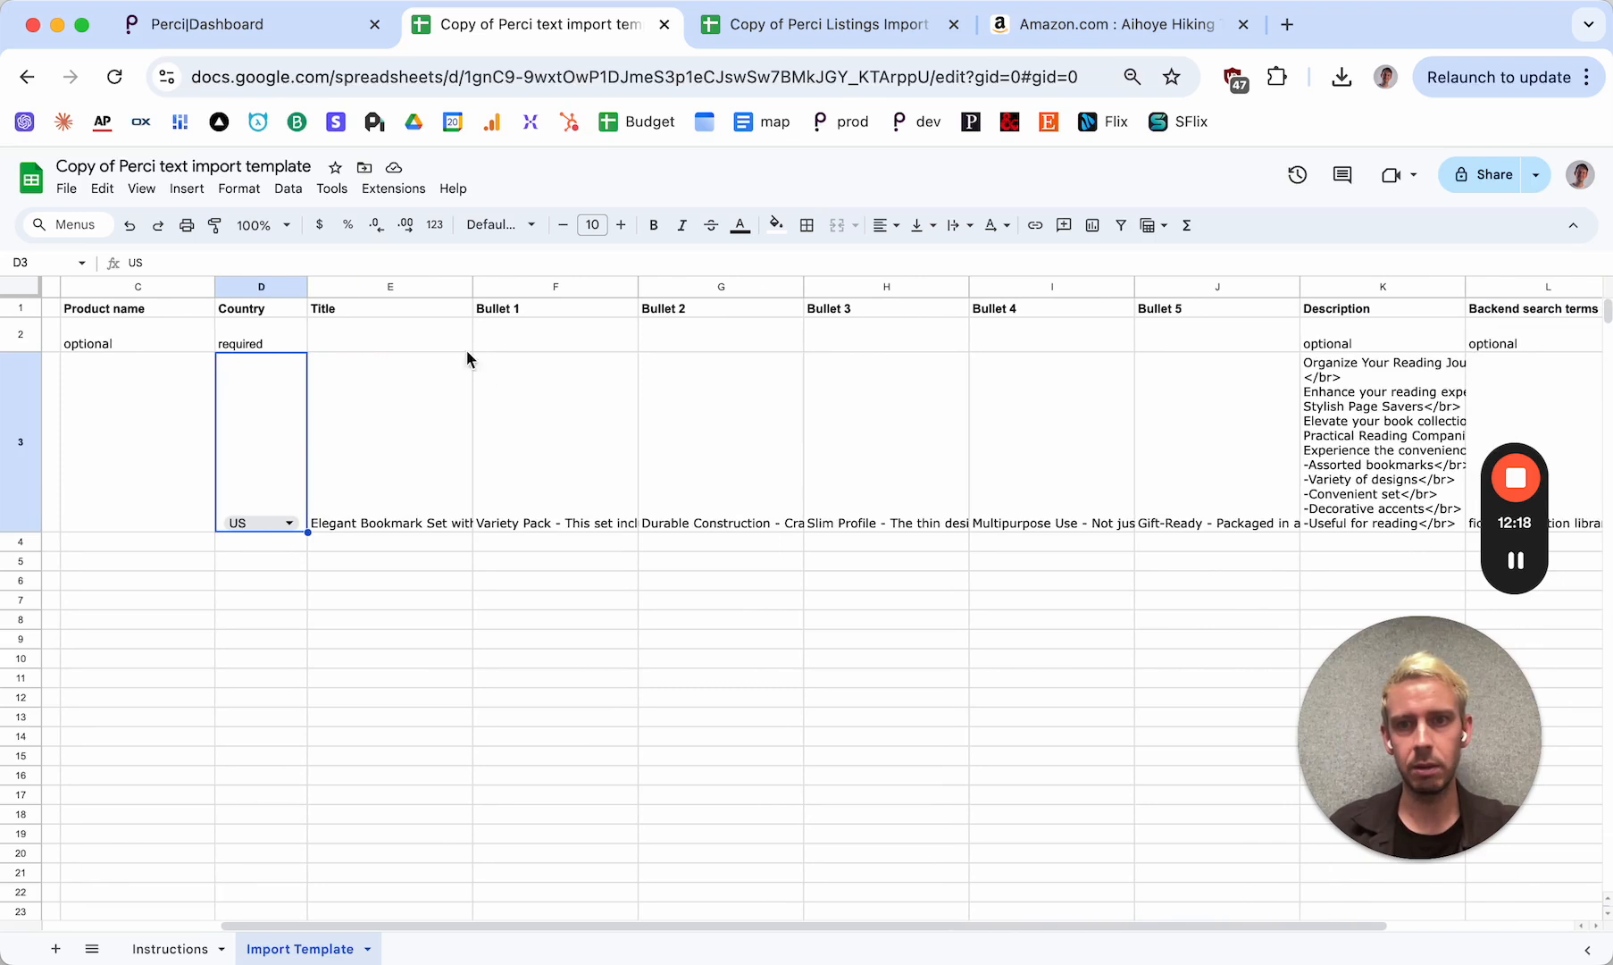
click(393, 284)
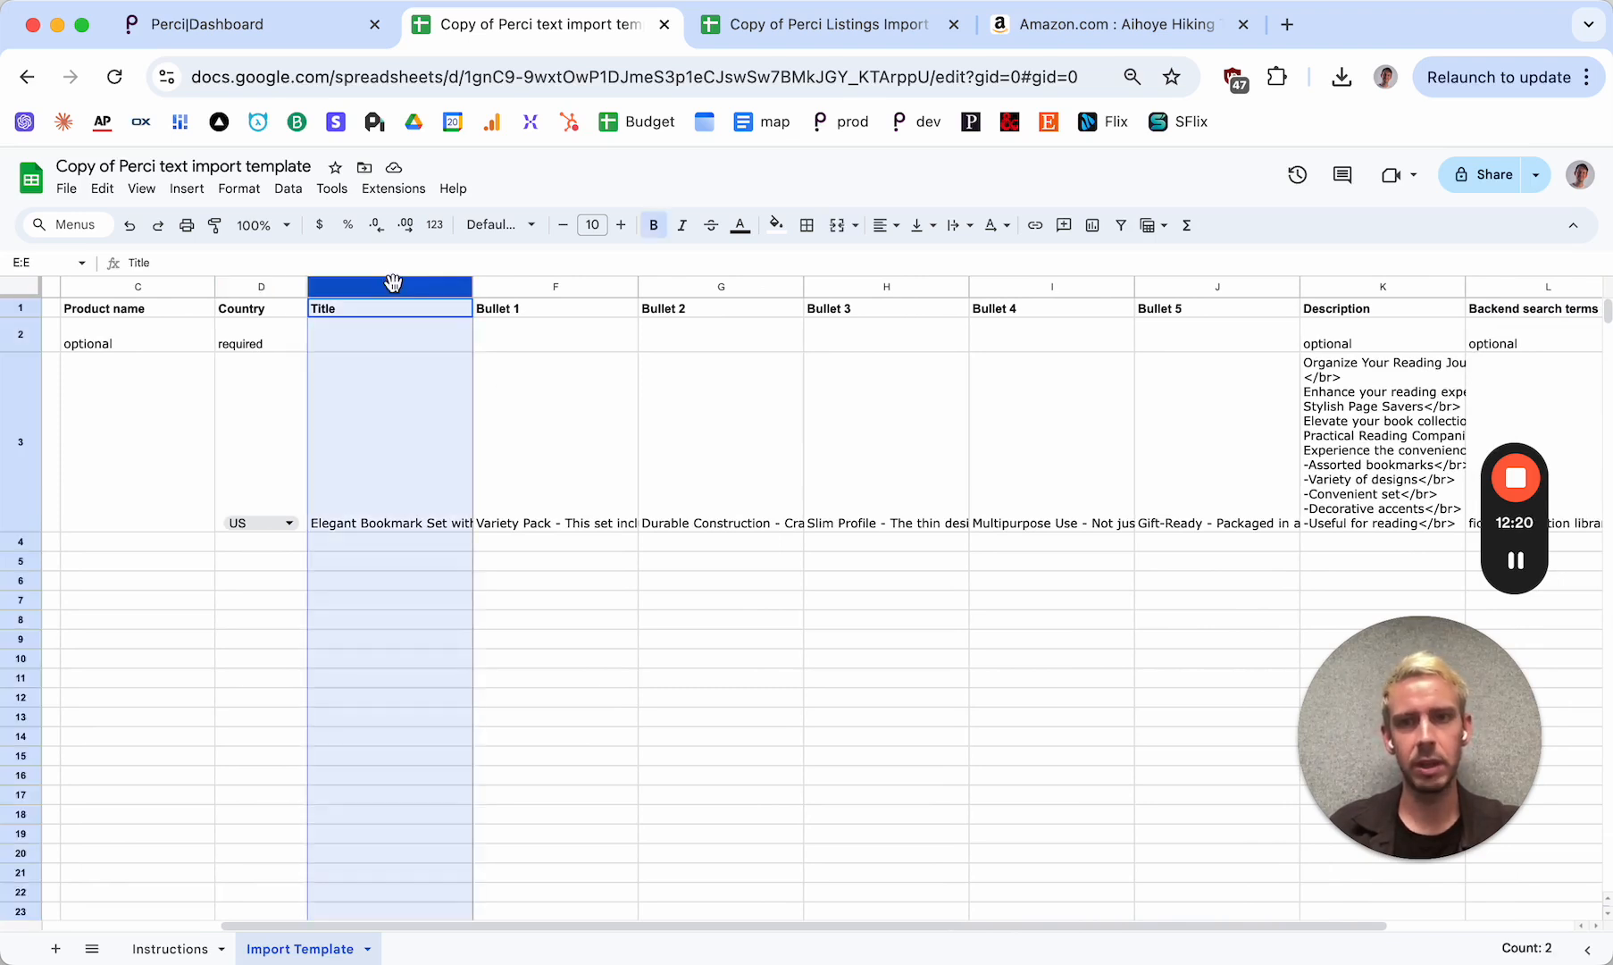
click(571, 284)
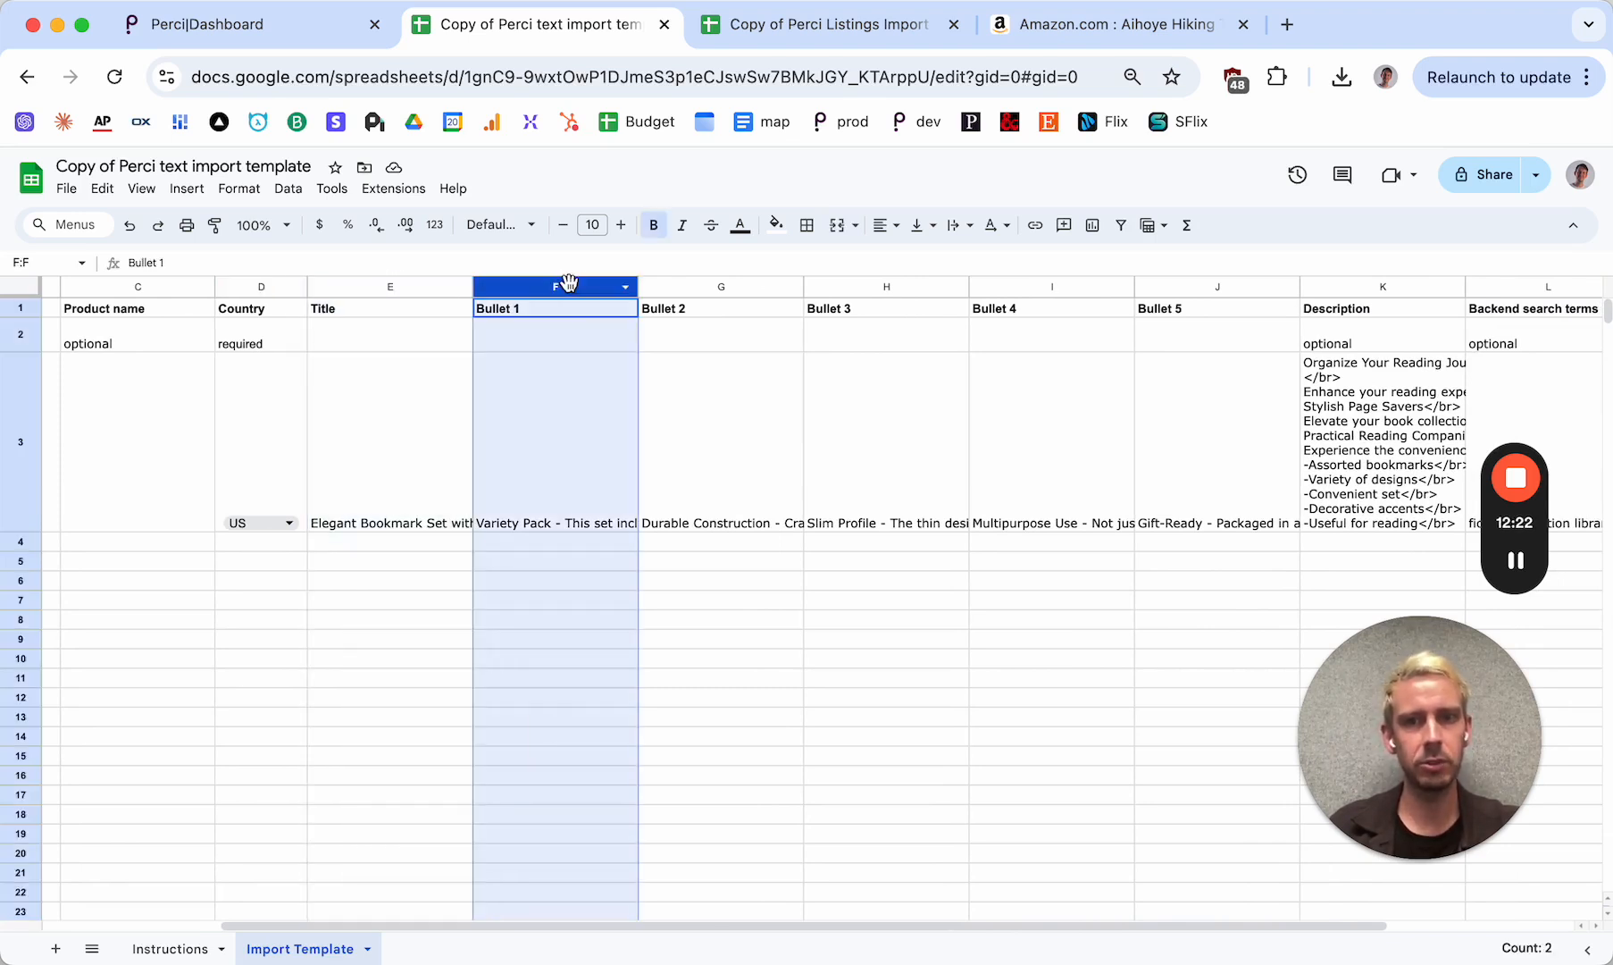
click(739, 284)
click(836, 286)
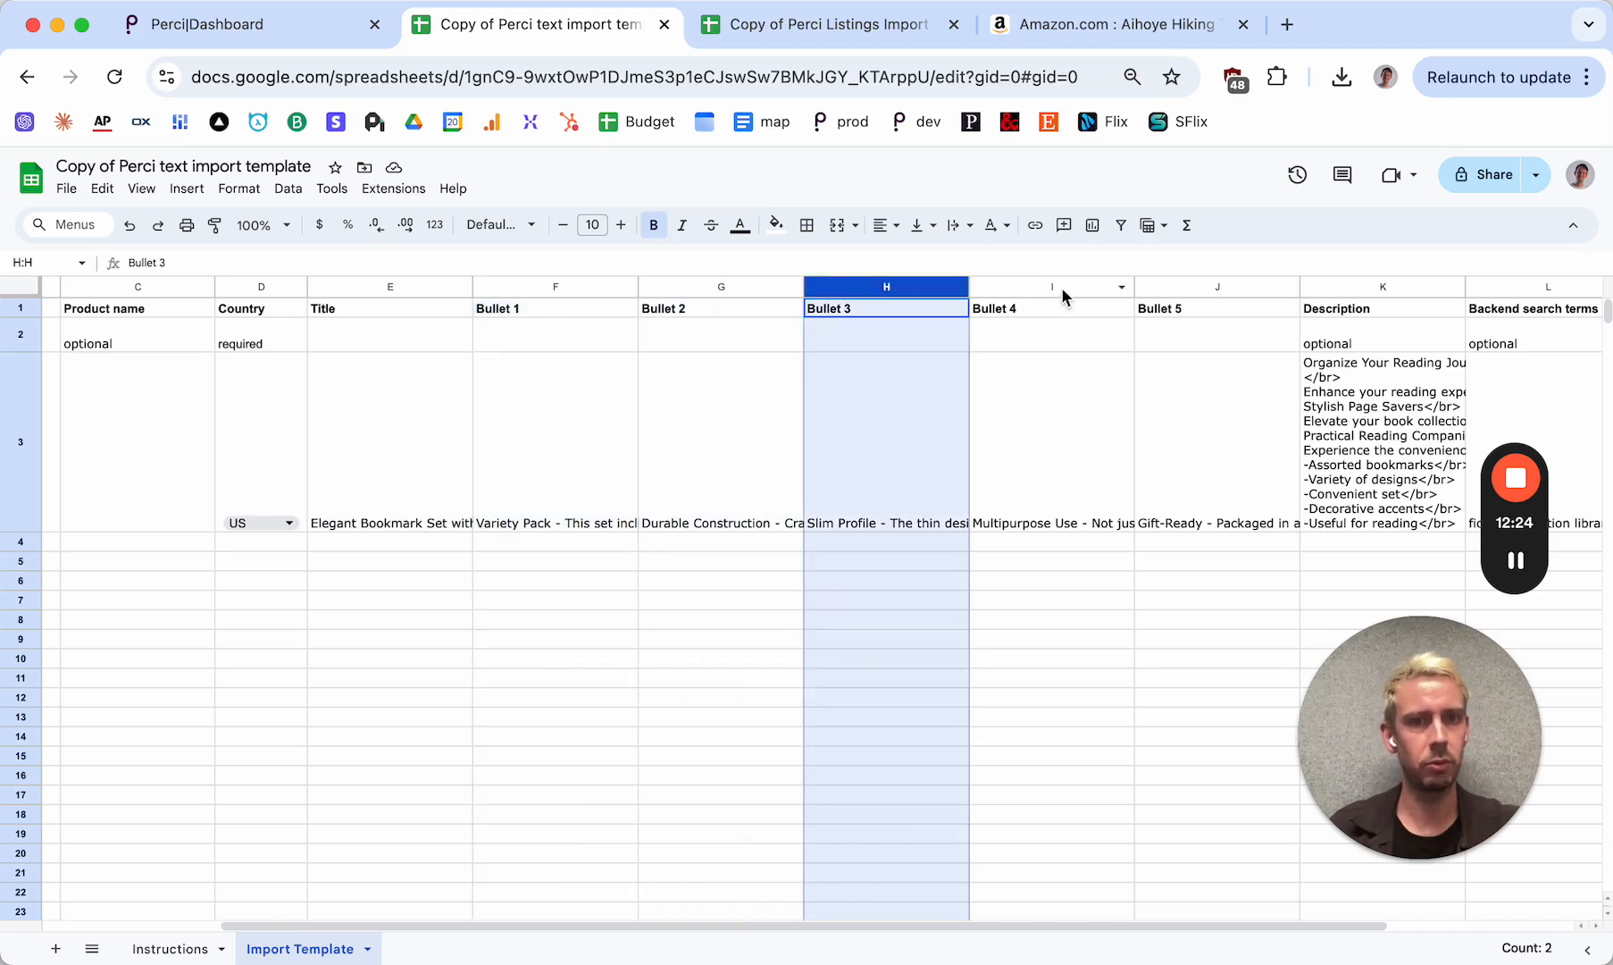
click(387, 508)
shift+click(1188, 497)
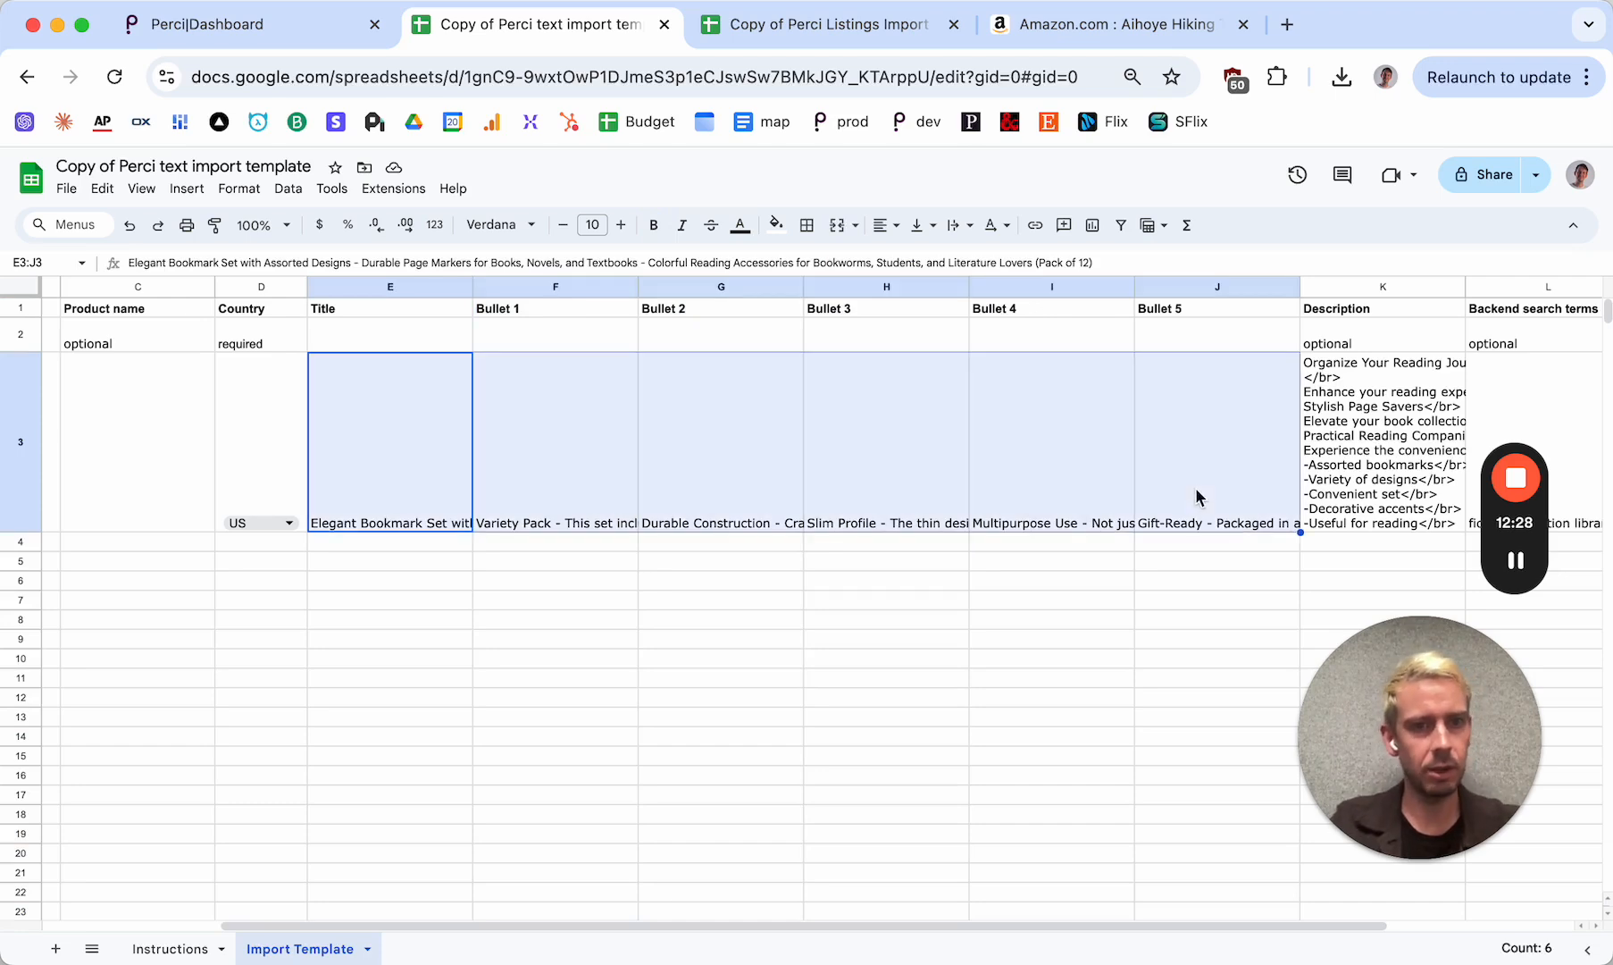
Fill the sample title and bullets down through row 25, and undo the fill
scroll(1217, 489, down, 1)
drag(1317, 468, 1315, 882)
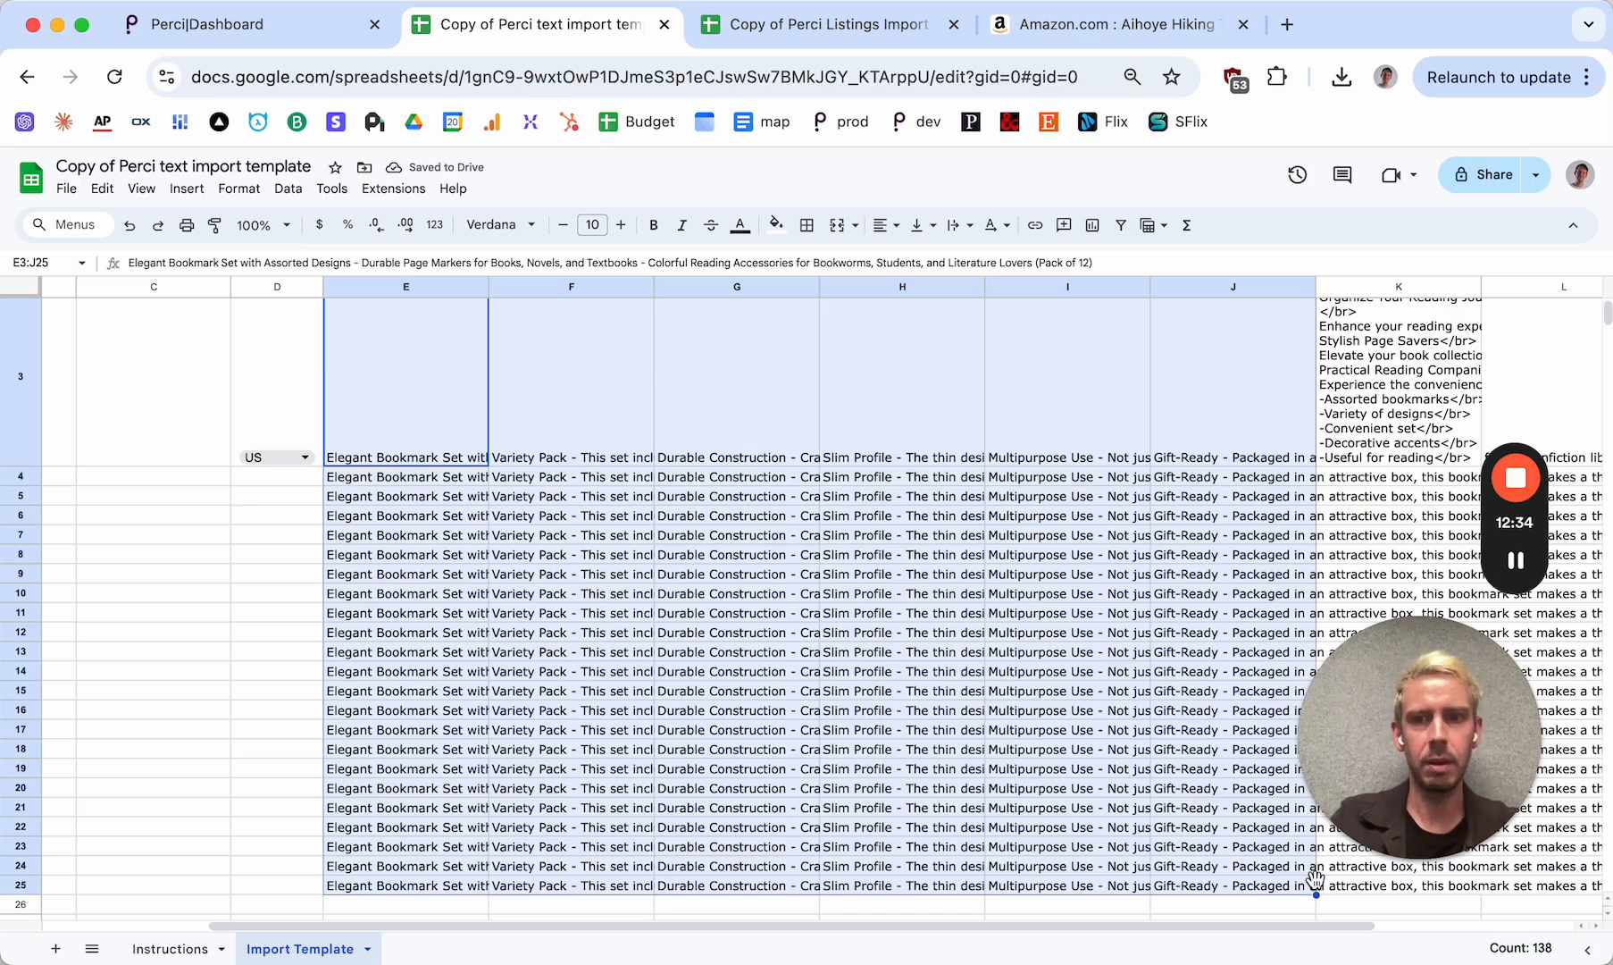
key(super+z)
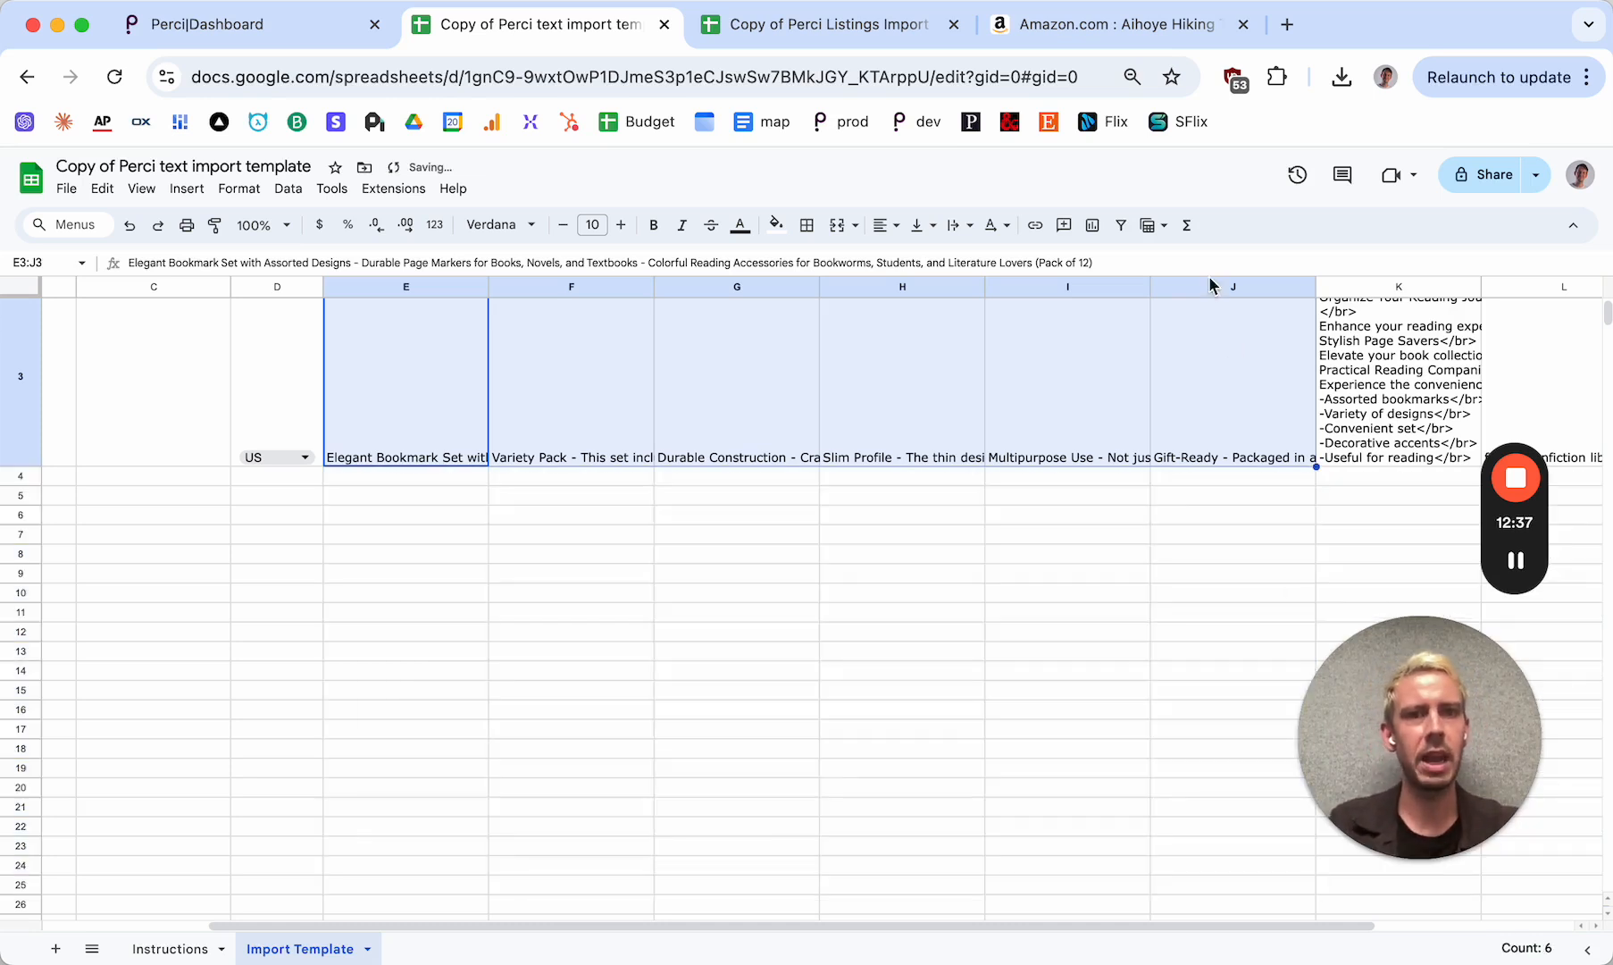
Switch to the Amazon hiking poles listing and examine its About this item bullets
click(1116, 24)
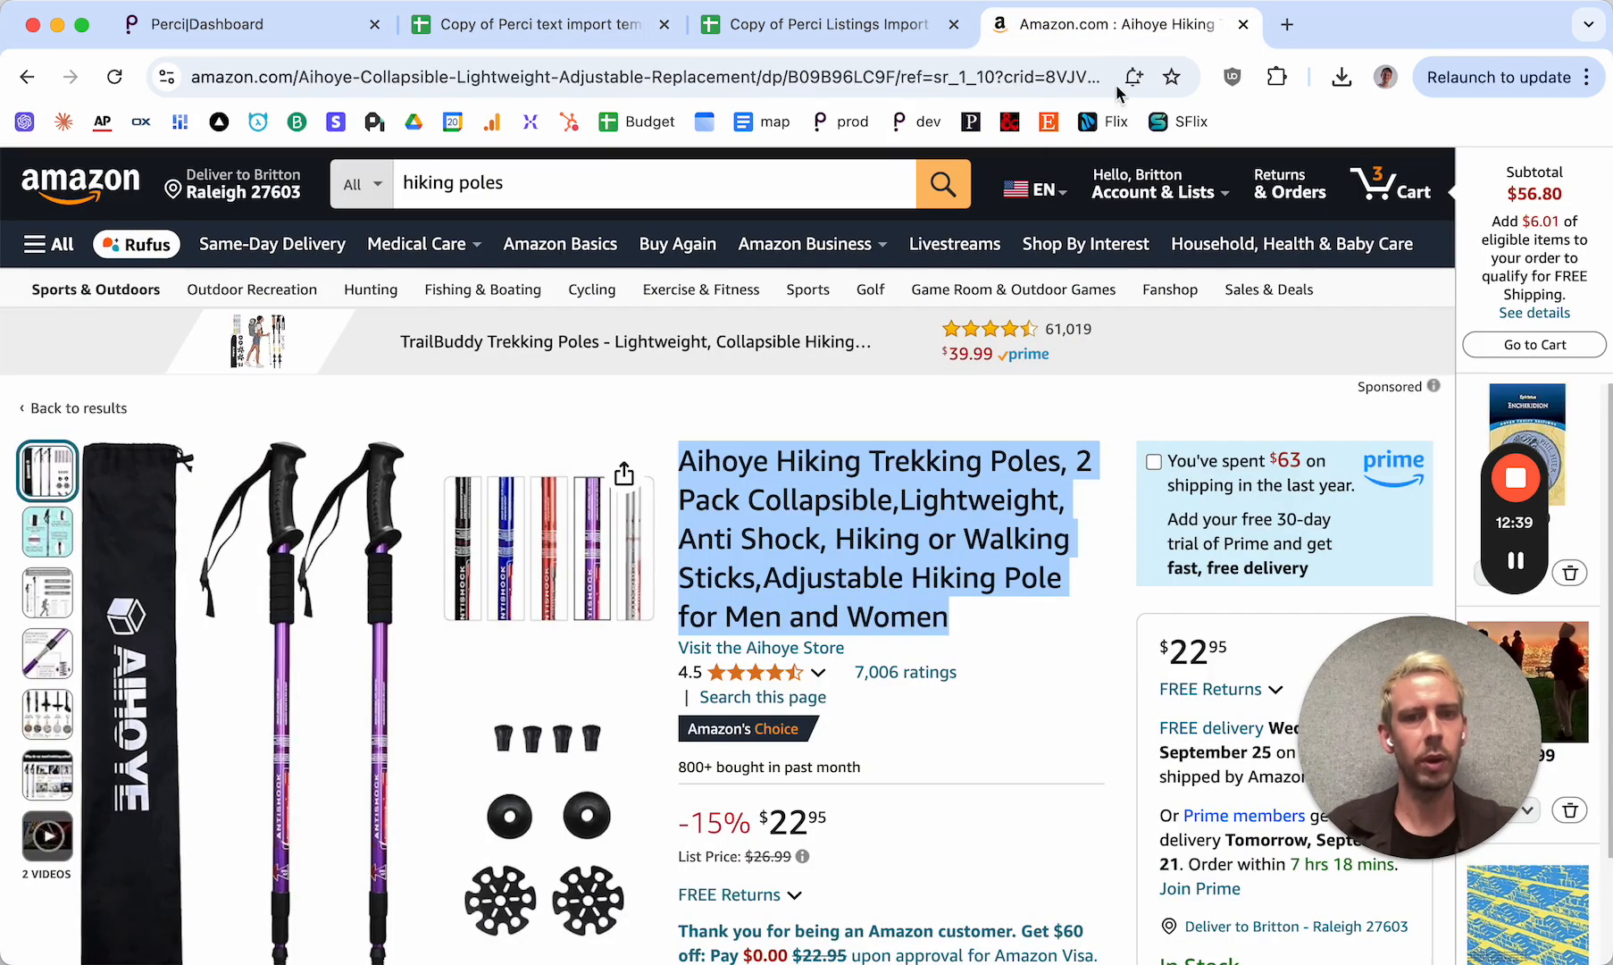
click(1114, 645)
scroll(1114, 645, down, 6)
scroll(1114, 645, down, 8)
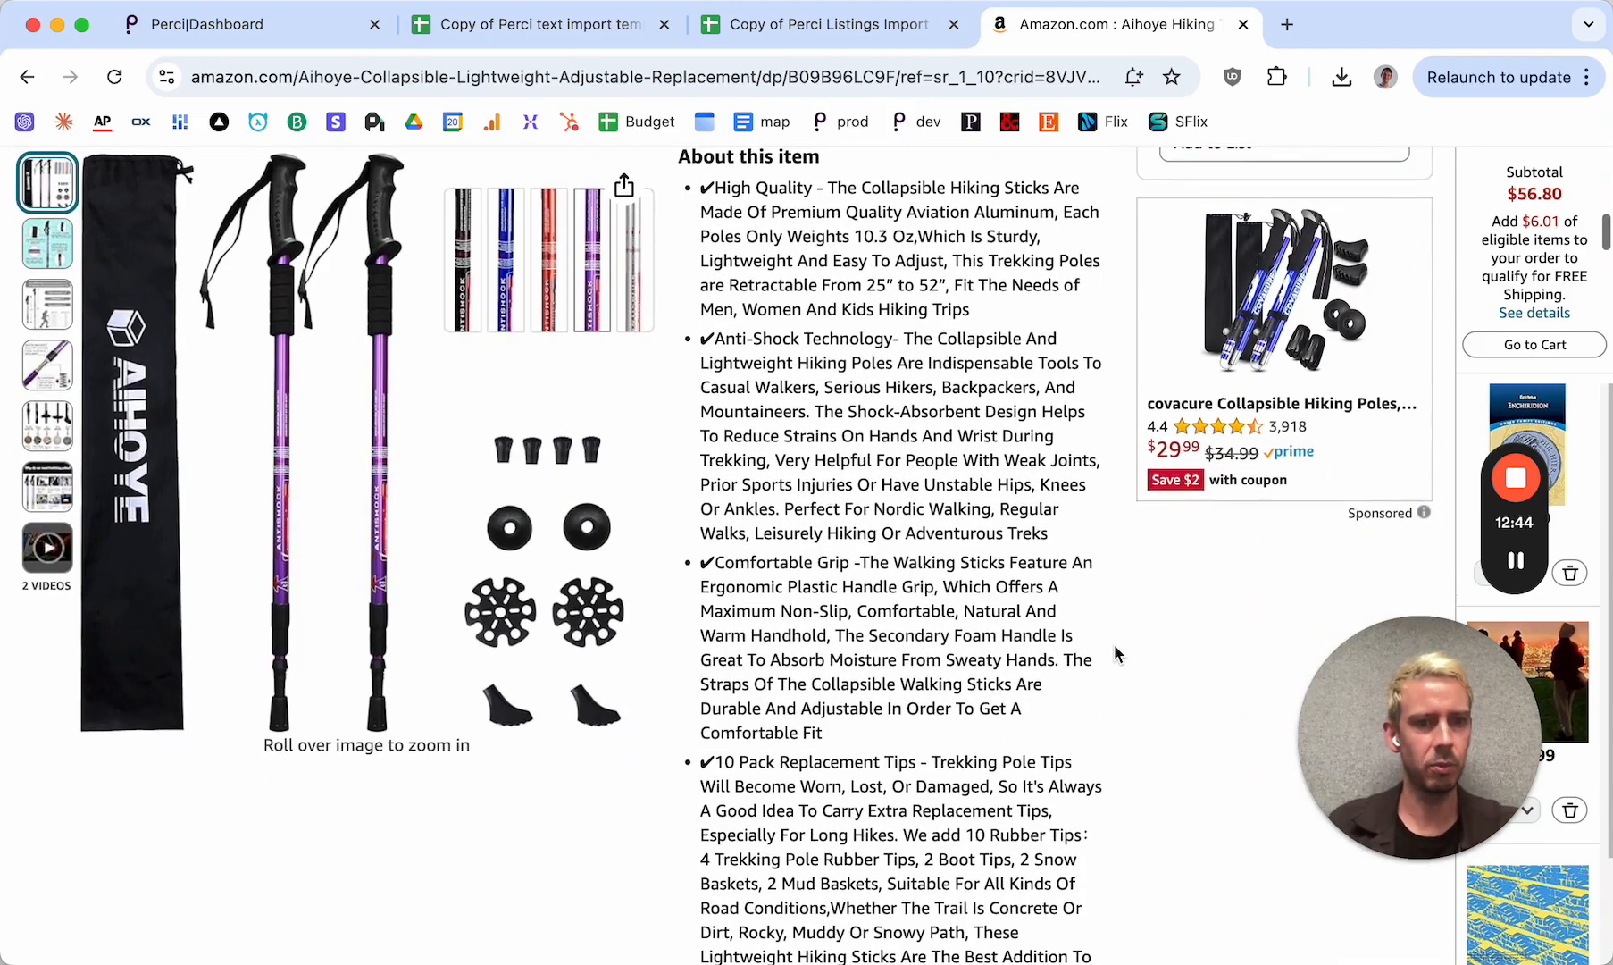
scroll(1115, 646, down, 1)
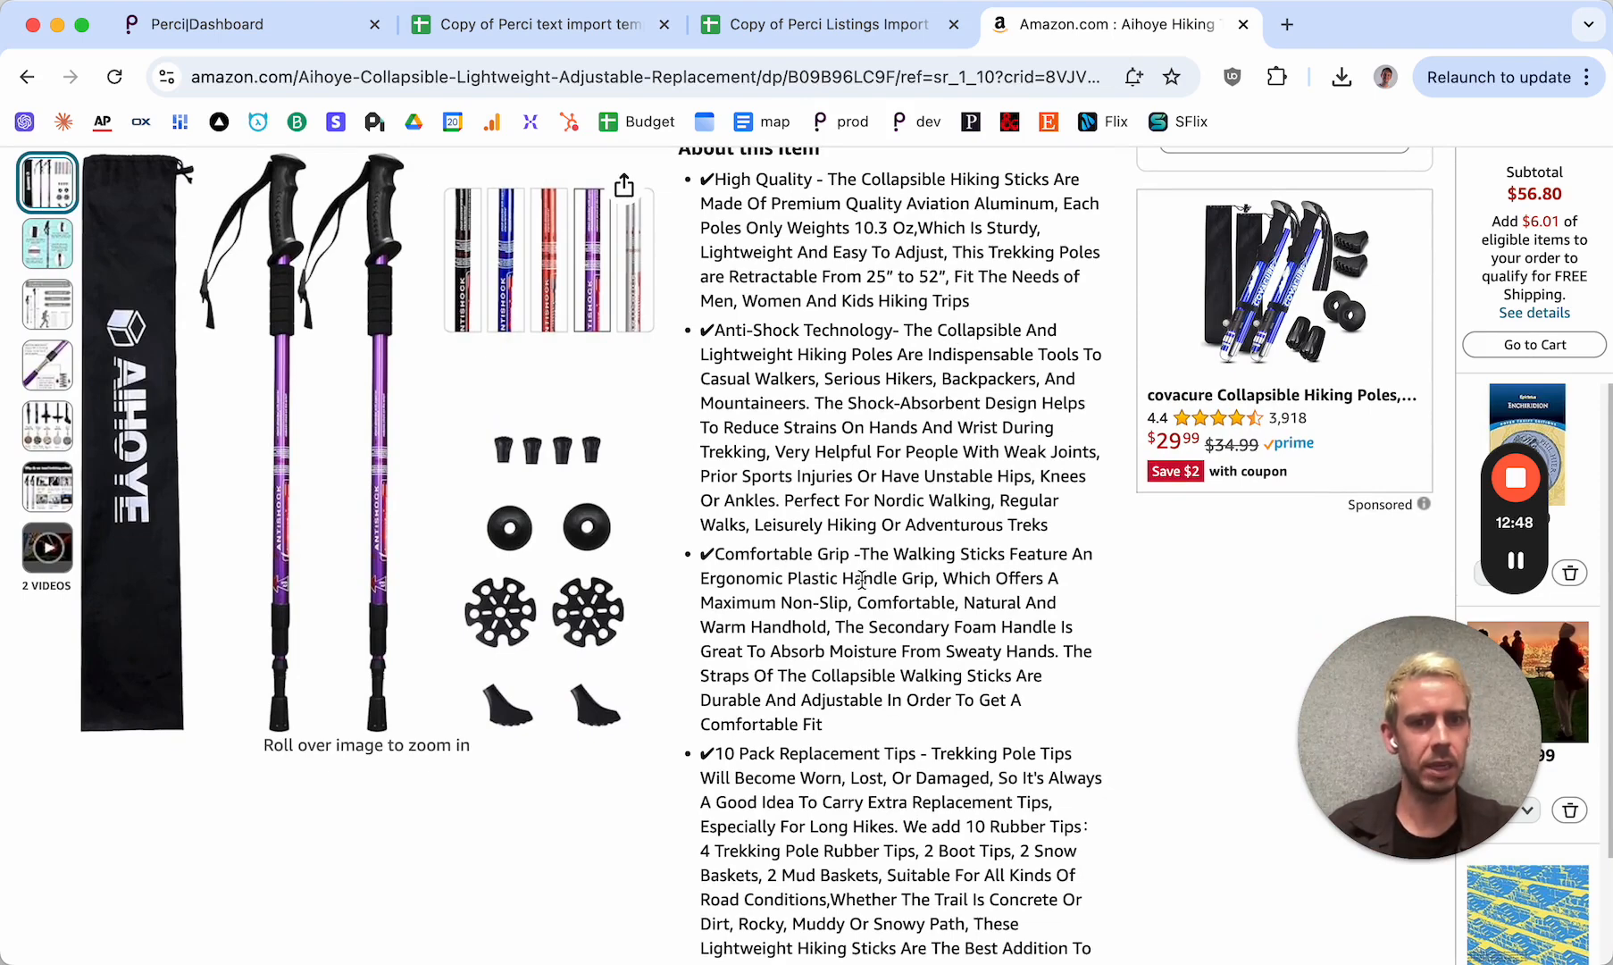
scroll(861, 579, up, 8)
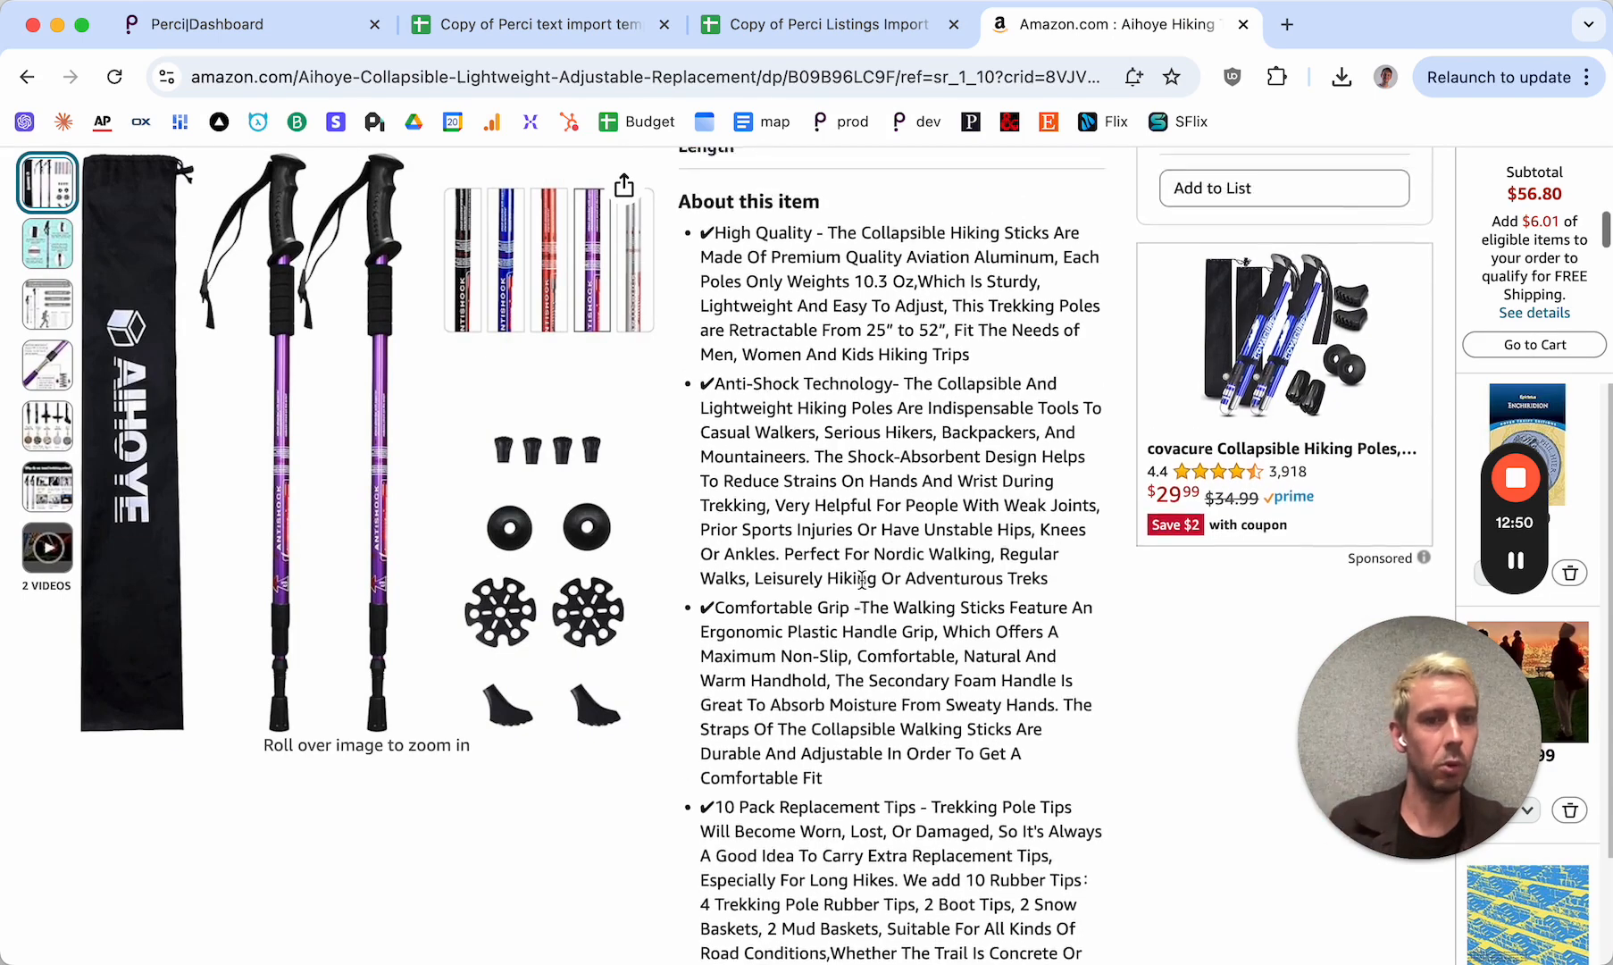
Return to the text import template copy and inspect the sample title and description in row 3
click(669, 16)
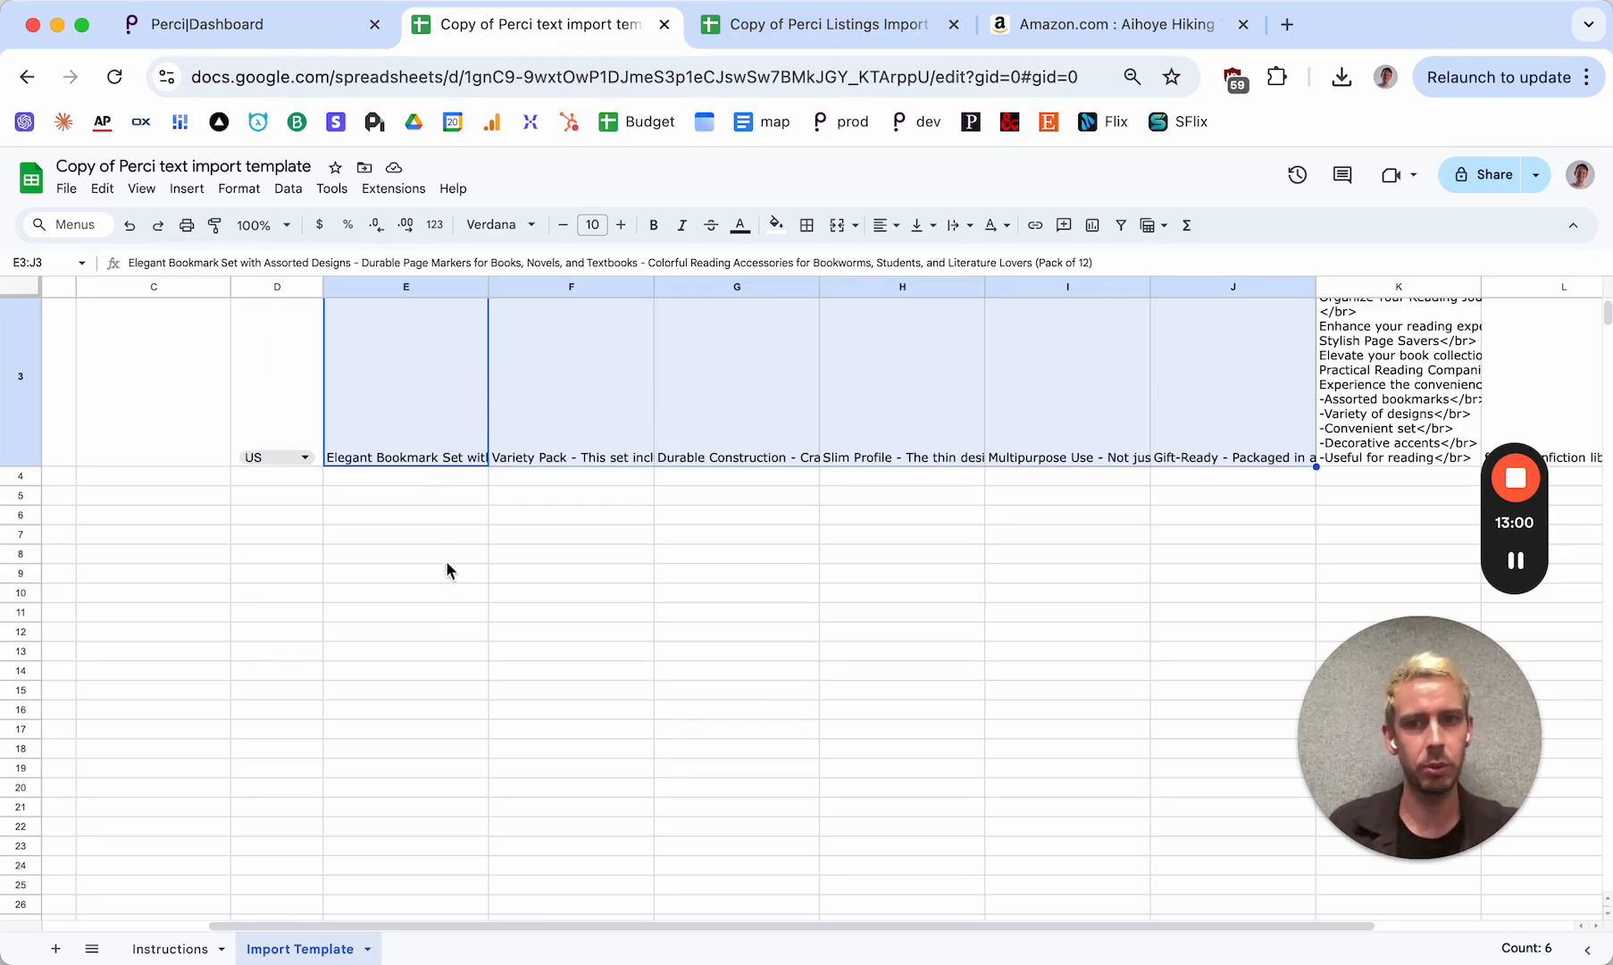
scroll(446, 590, up, 2)
scroll(446, 585, right, 1)
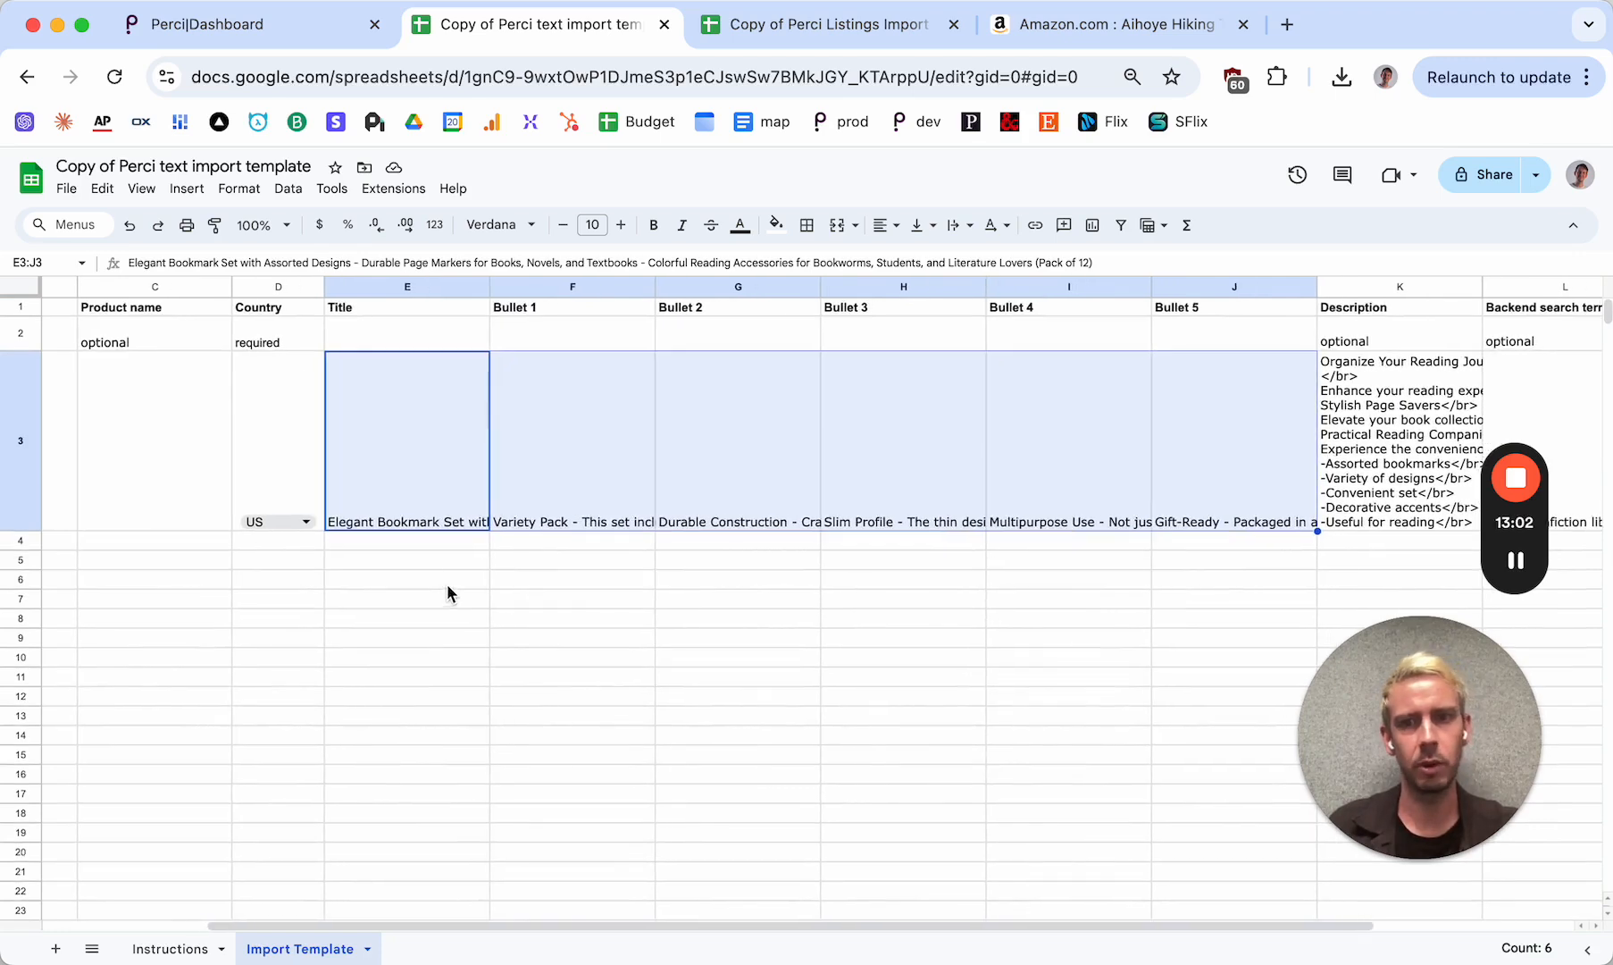
click(410, 490)
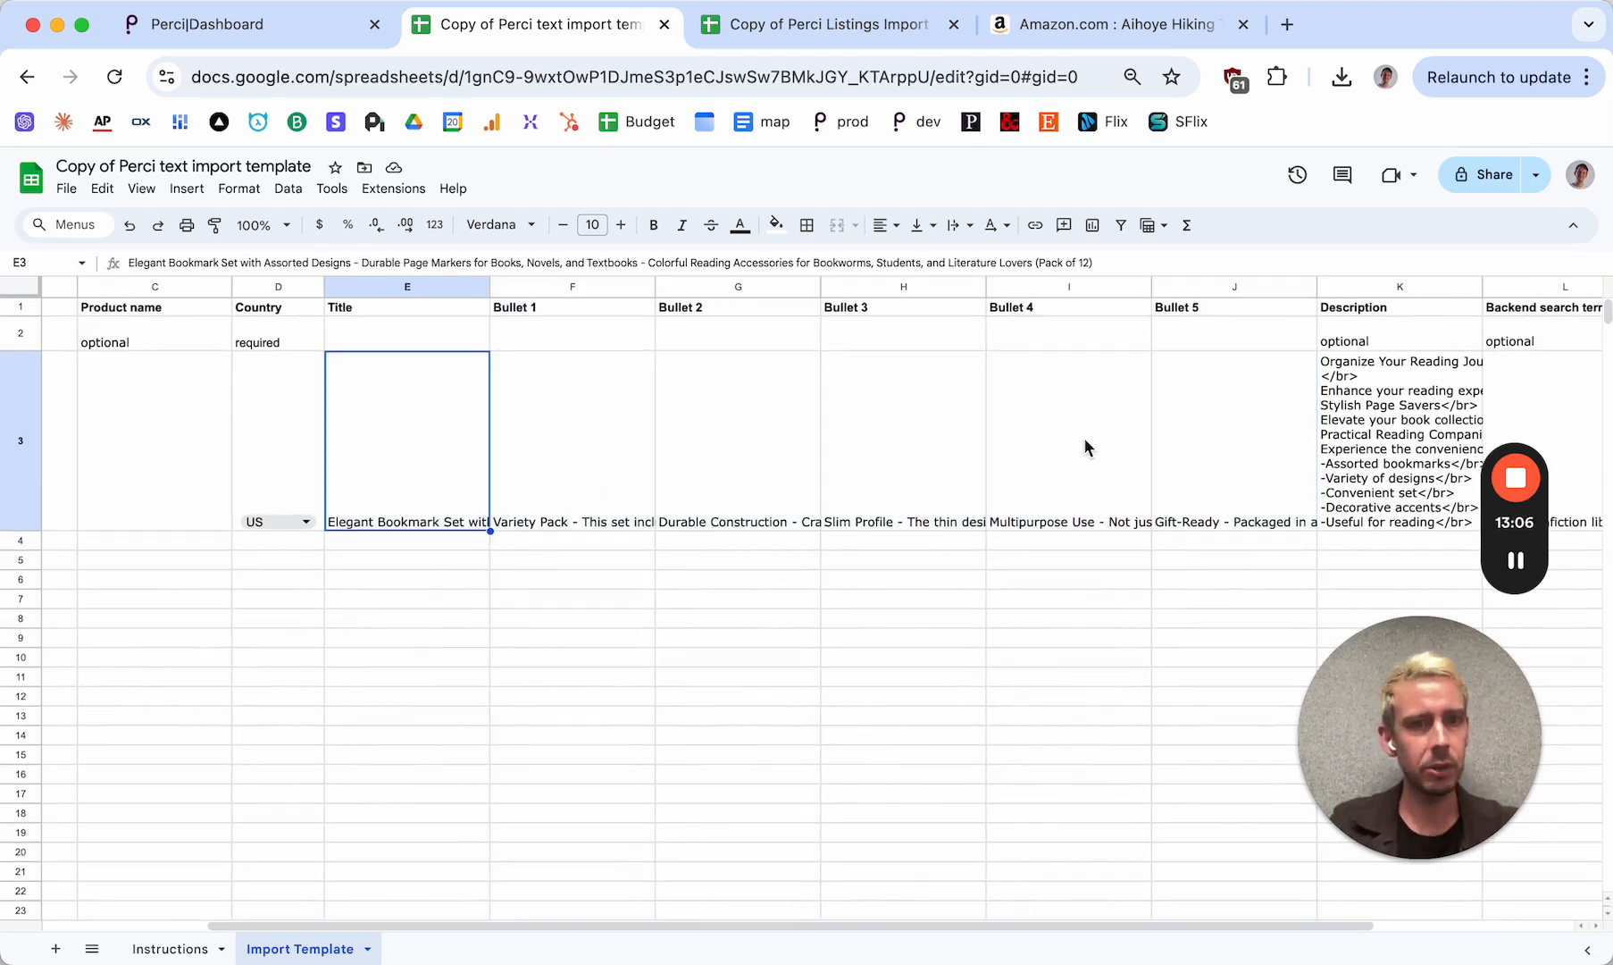
scroll(1159, 447, right, 3)
click(1162, 439)
scroll(1162, 440, right, 1)
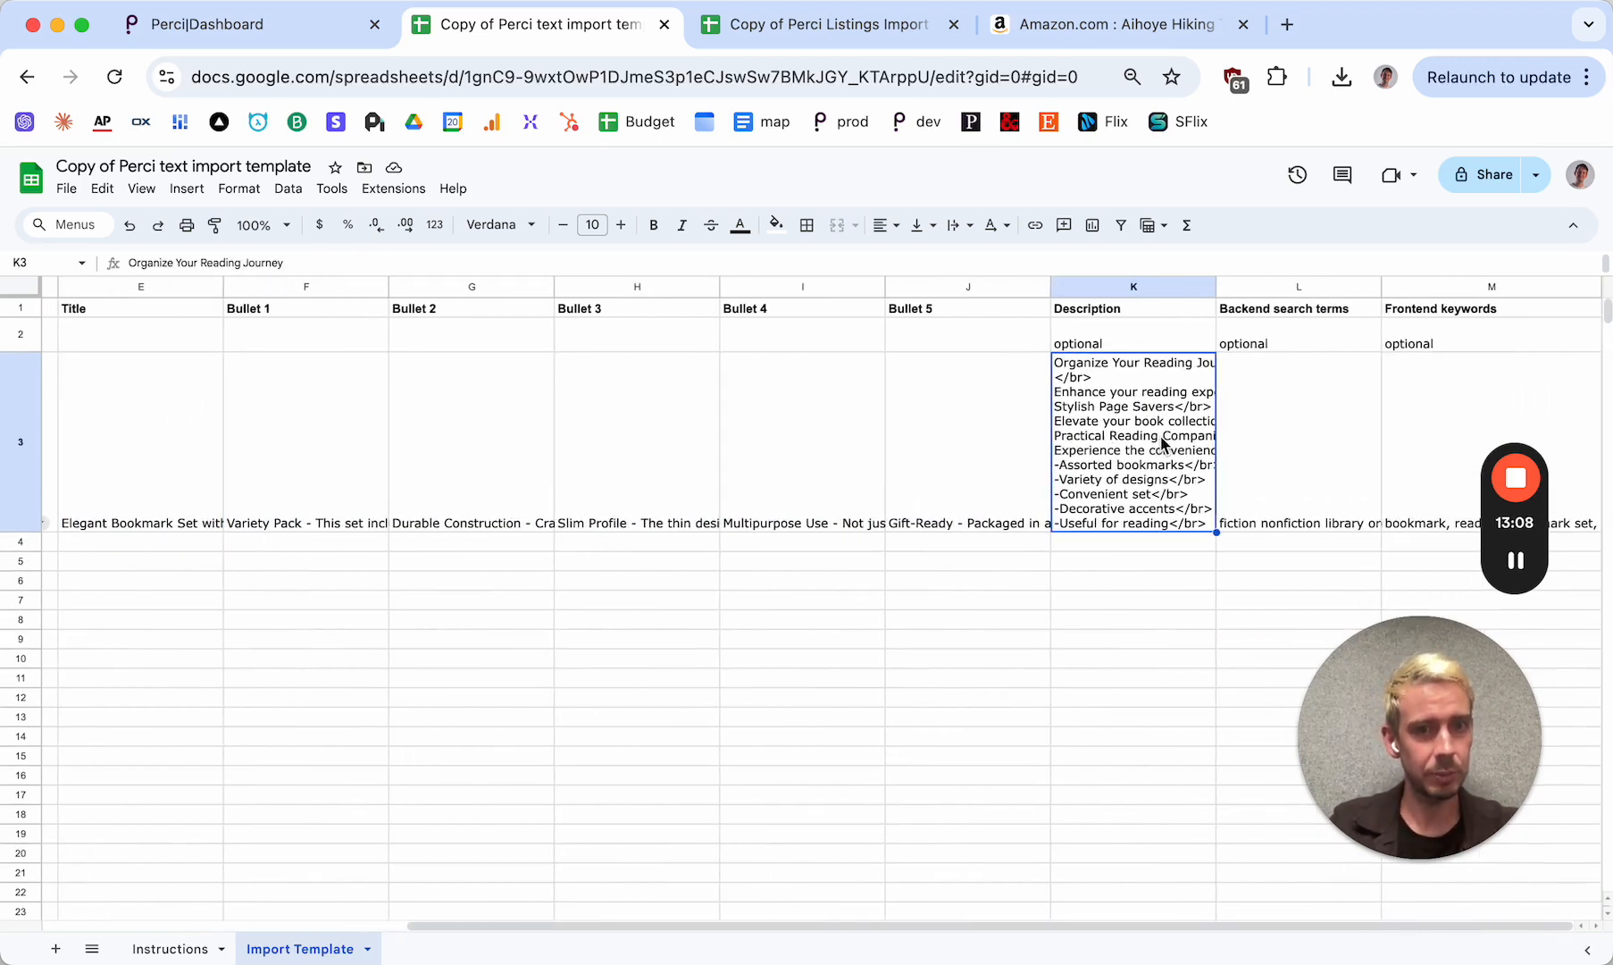
Compare the Backend search terms and Frontend keywords columns and their sample entries in row 3
click(1303, 283)
click(1447, 282)
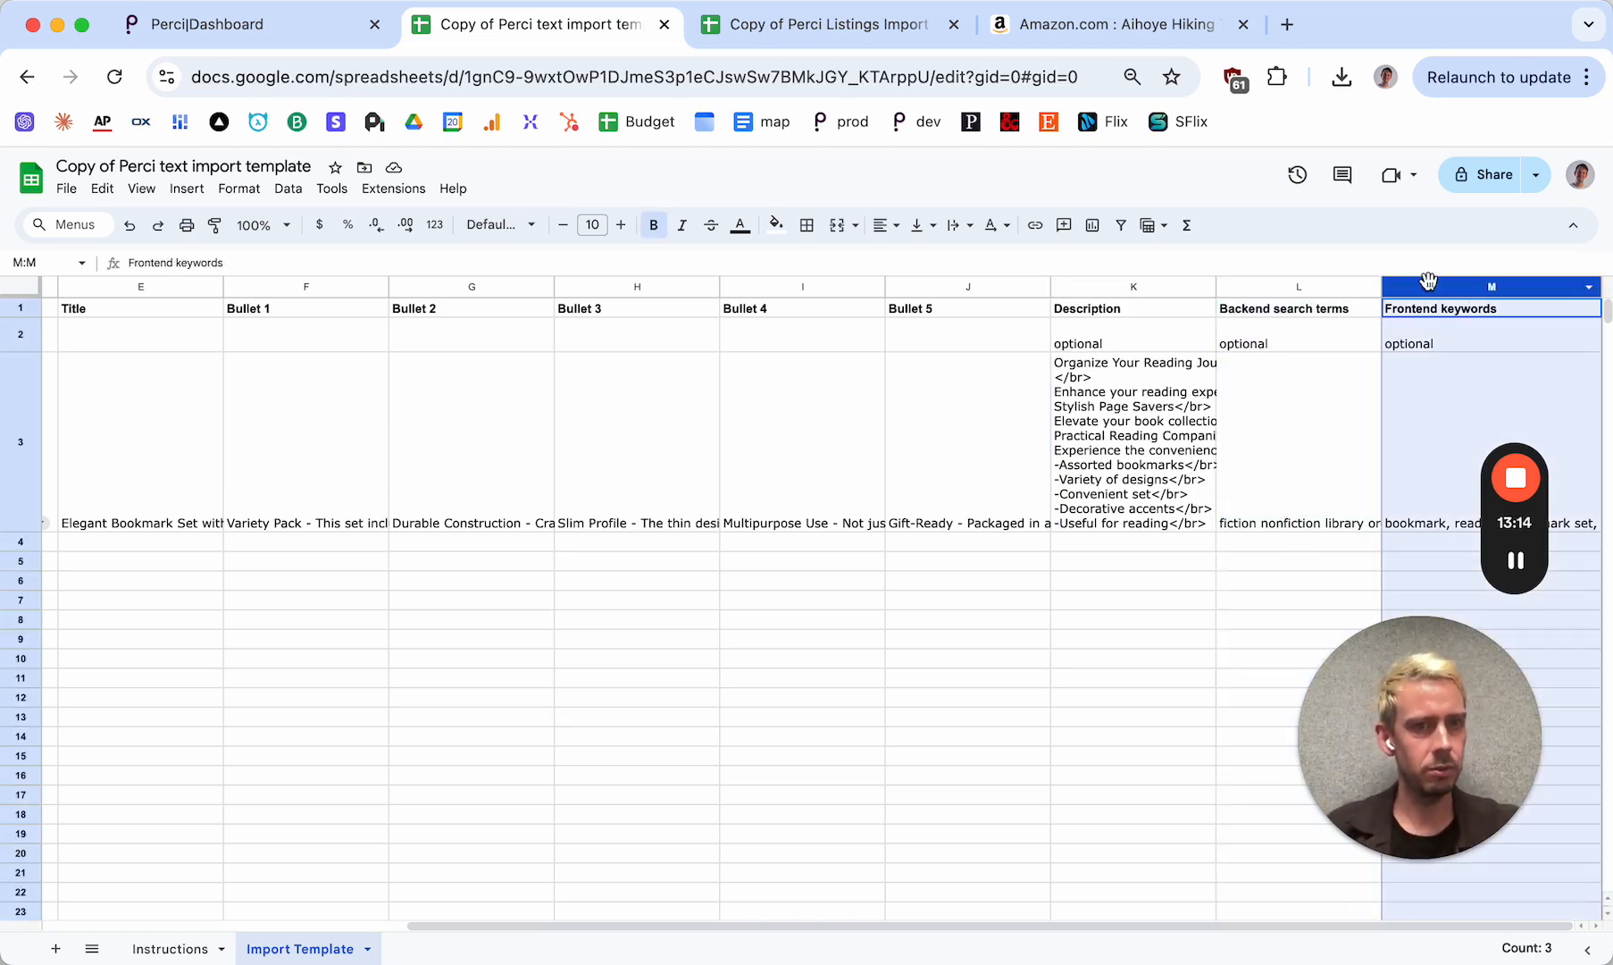
click(1300, 285)
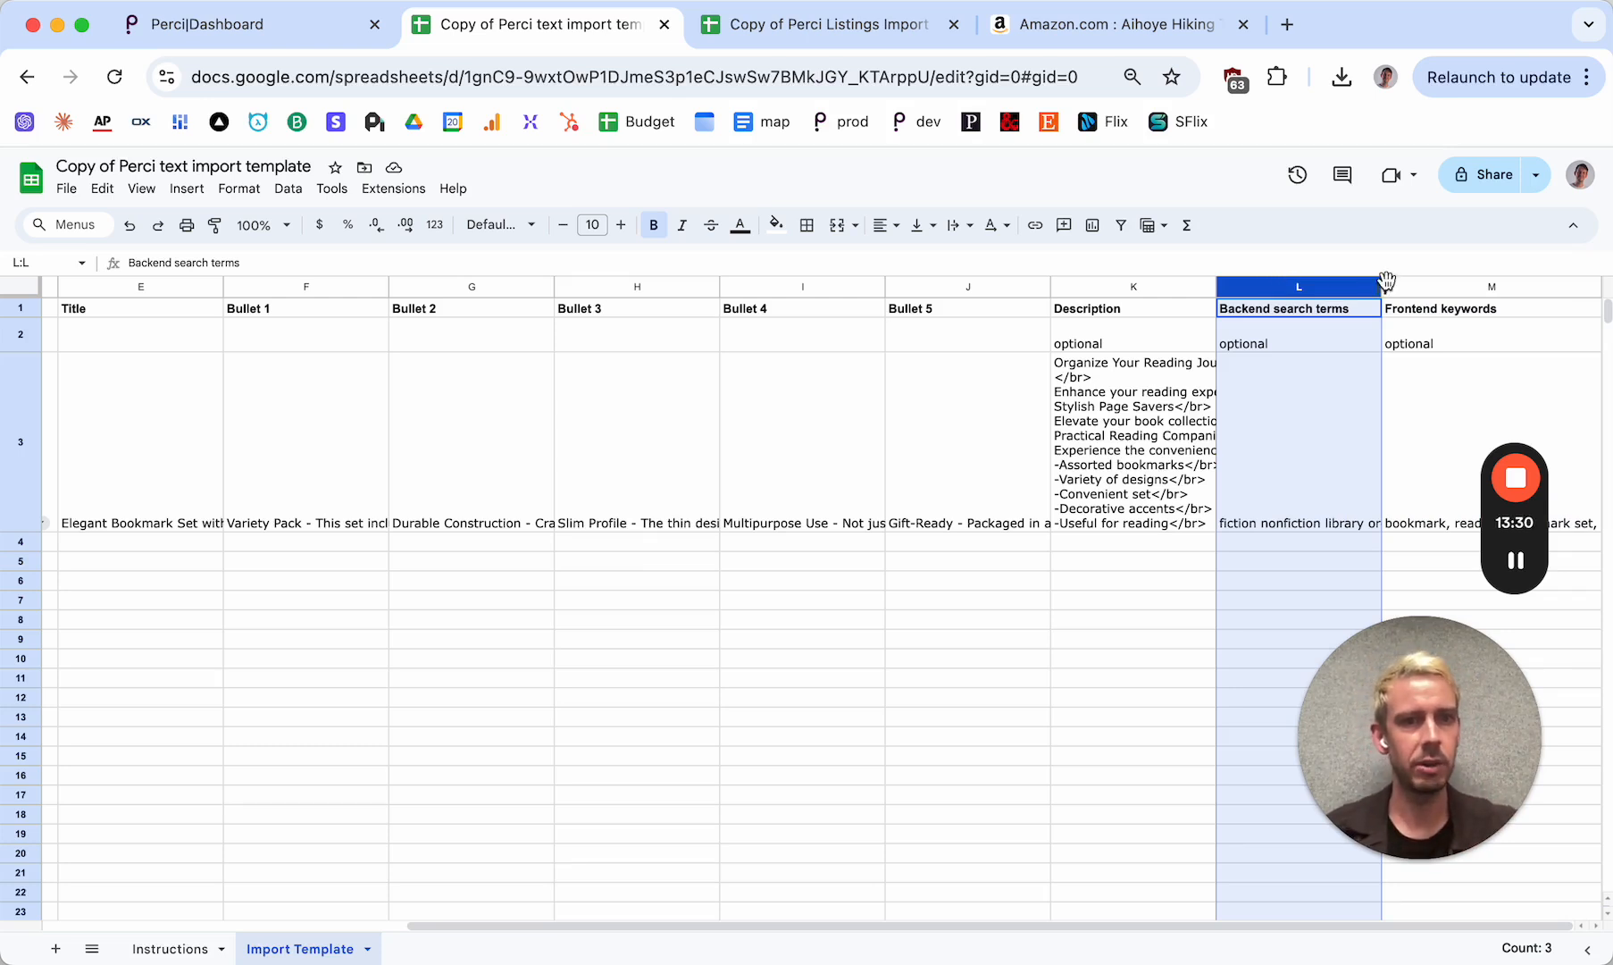
click(1440, 290)
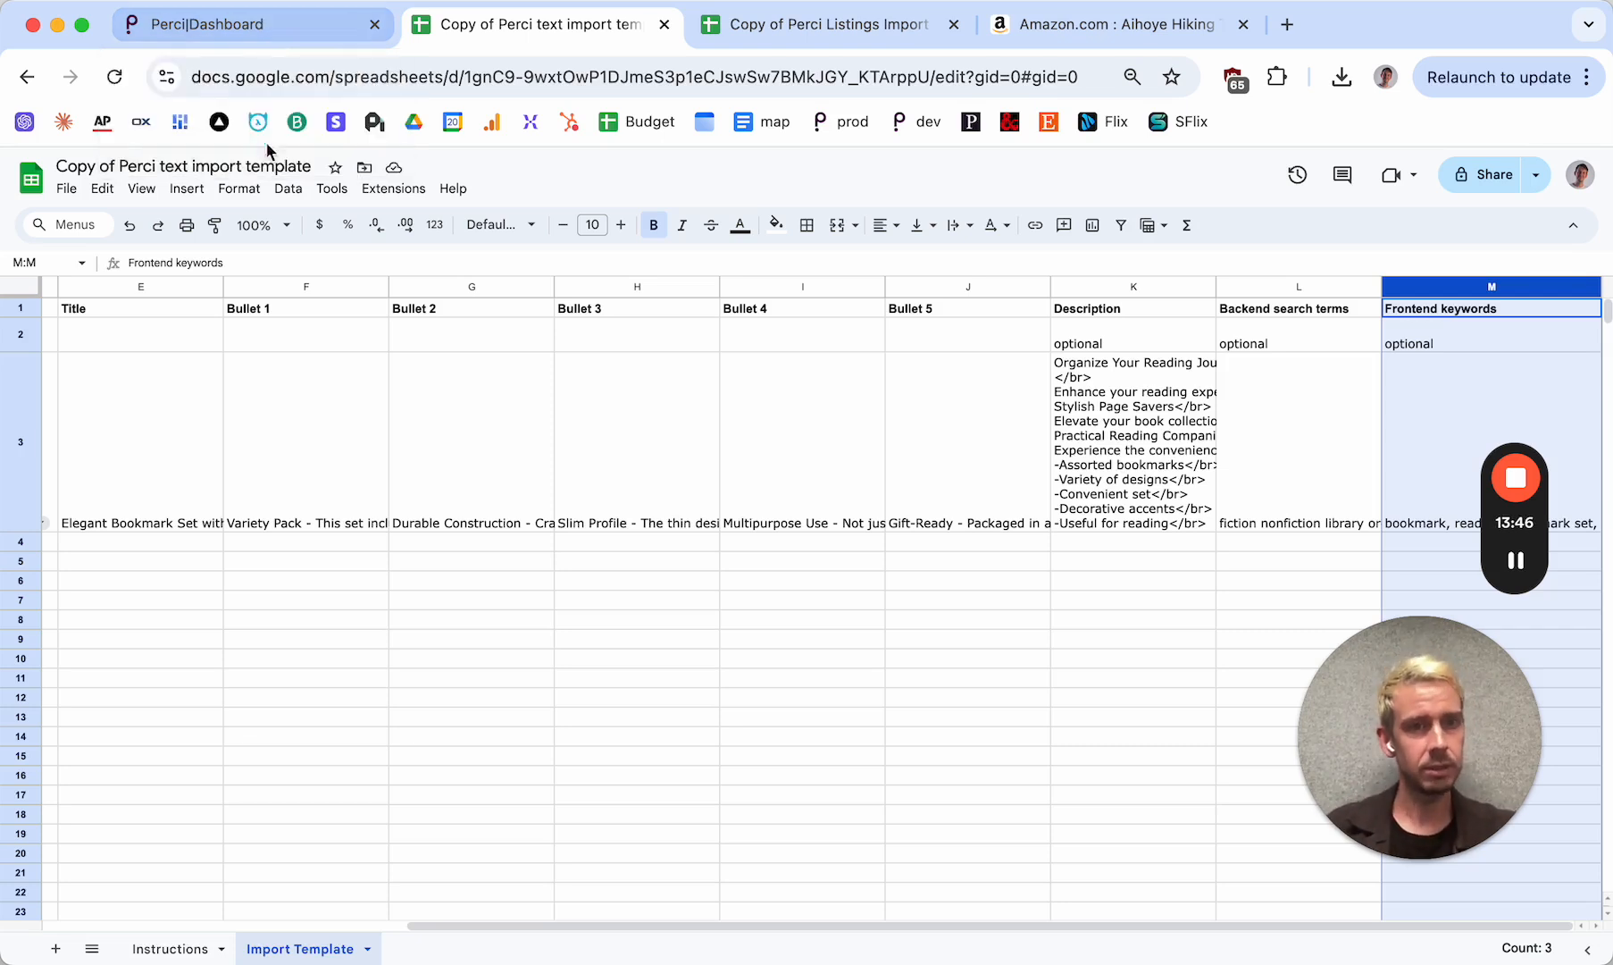
click(1281, 436)
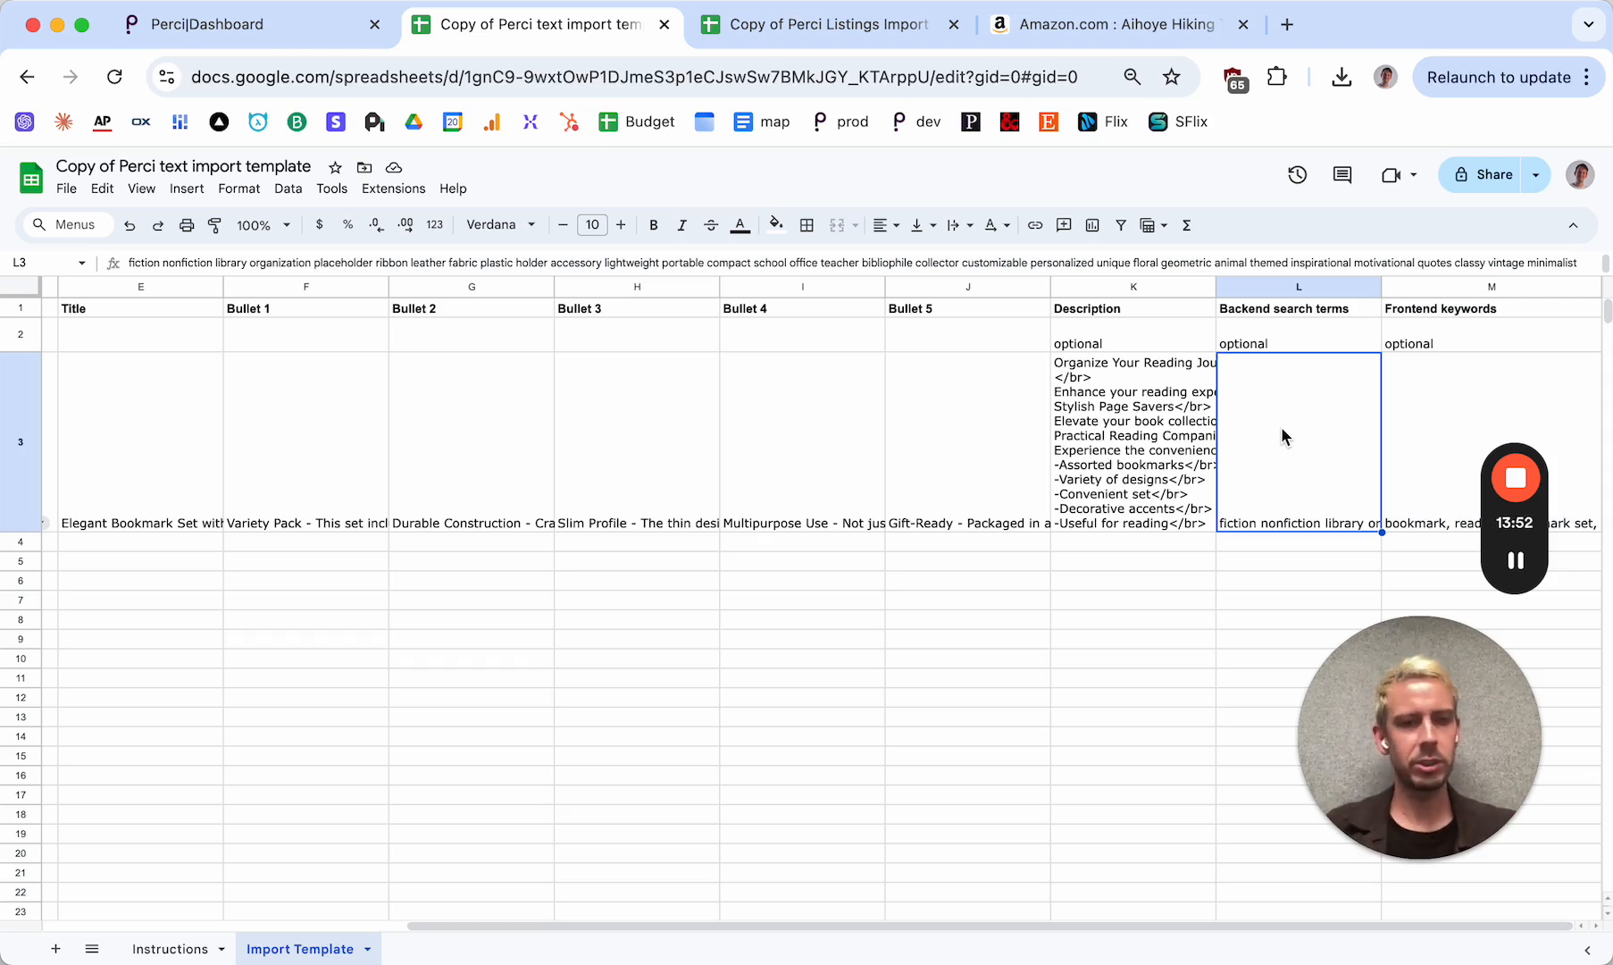
click(1420, 411)
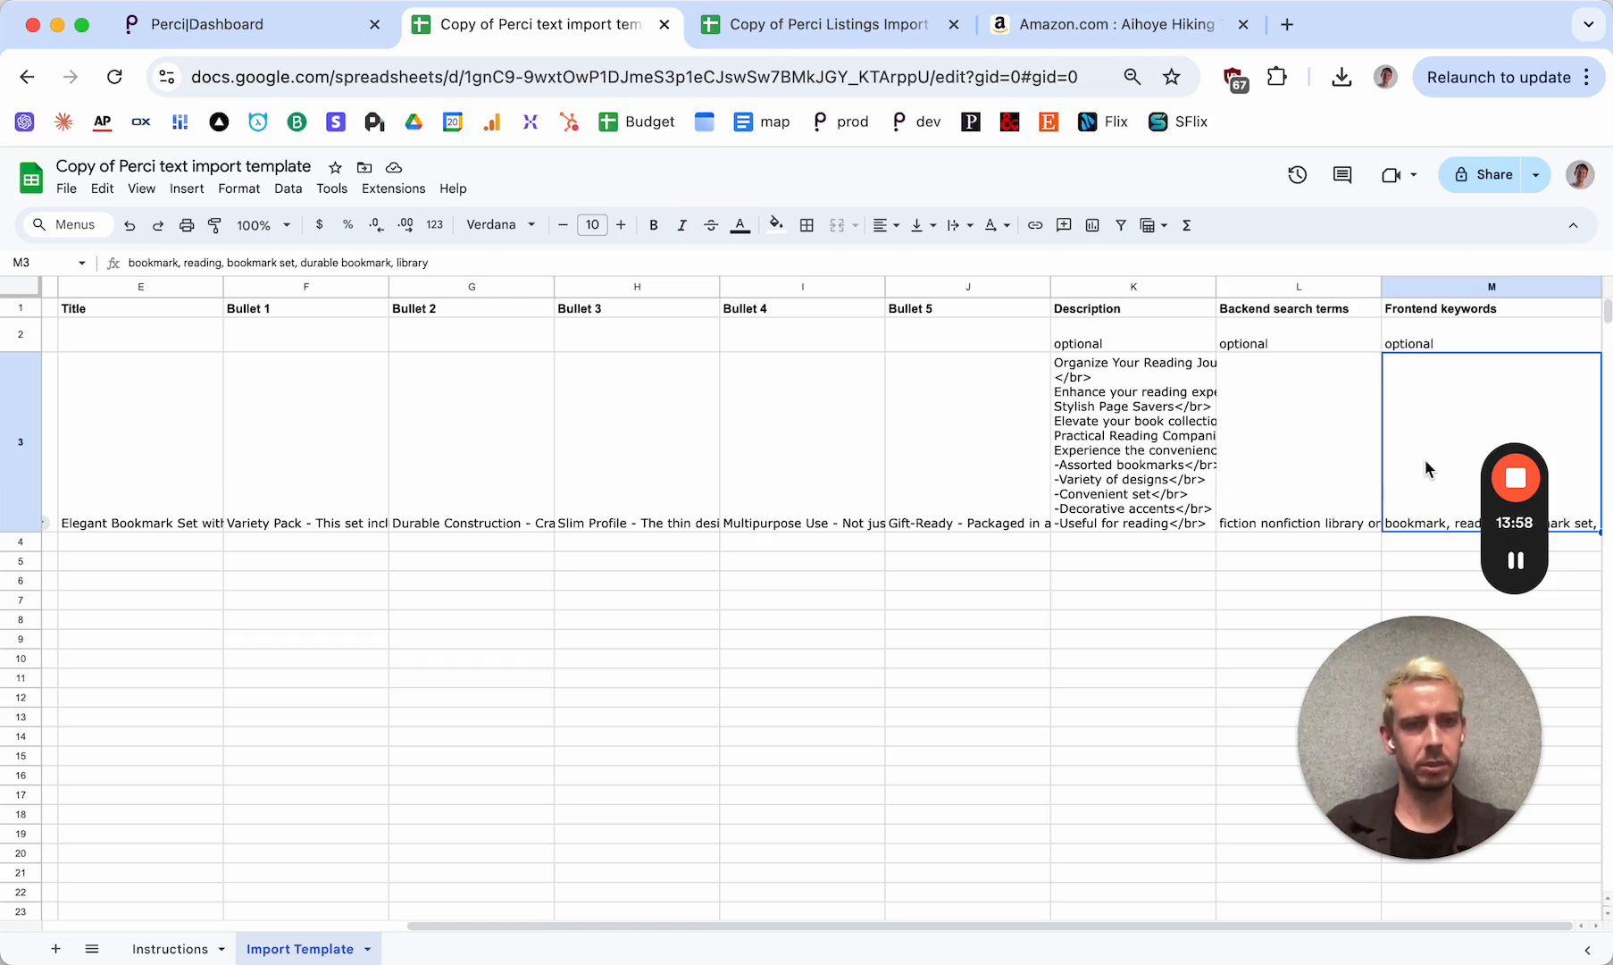
click(1319, 443)
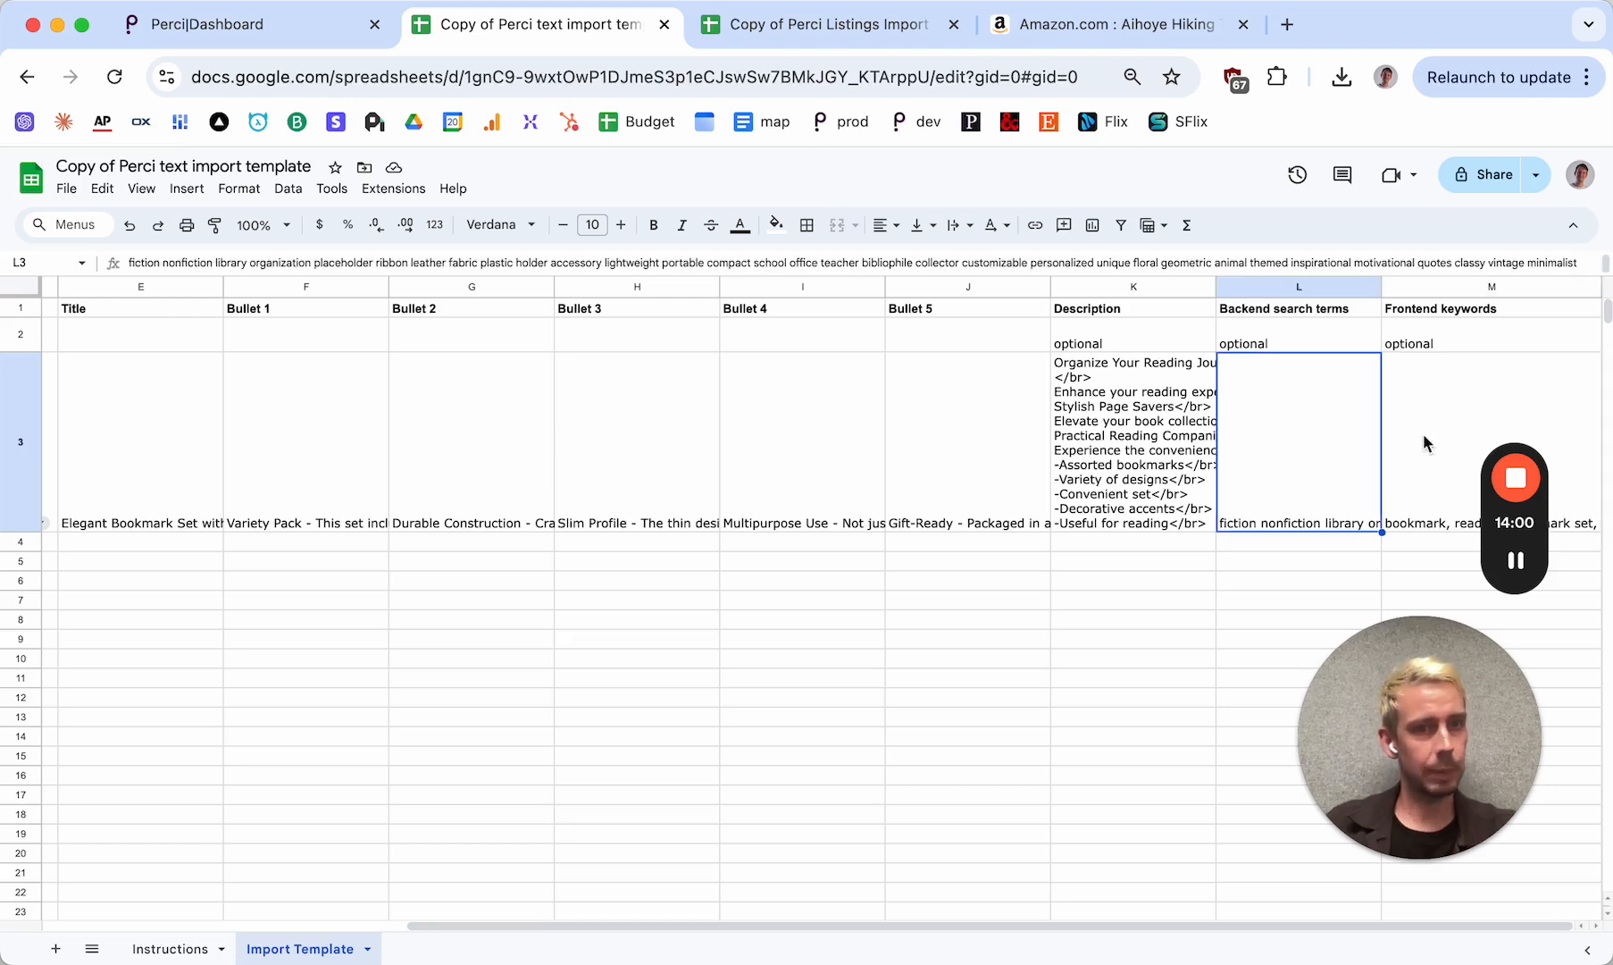
click(1428, 432)
click(1302, 427)
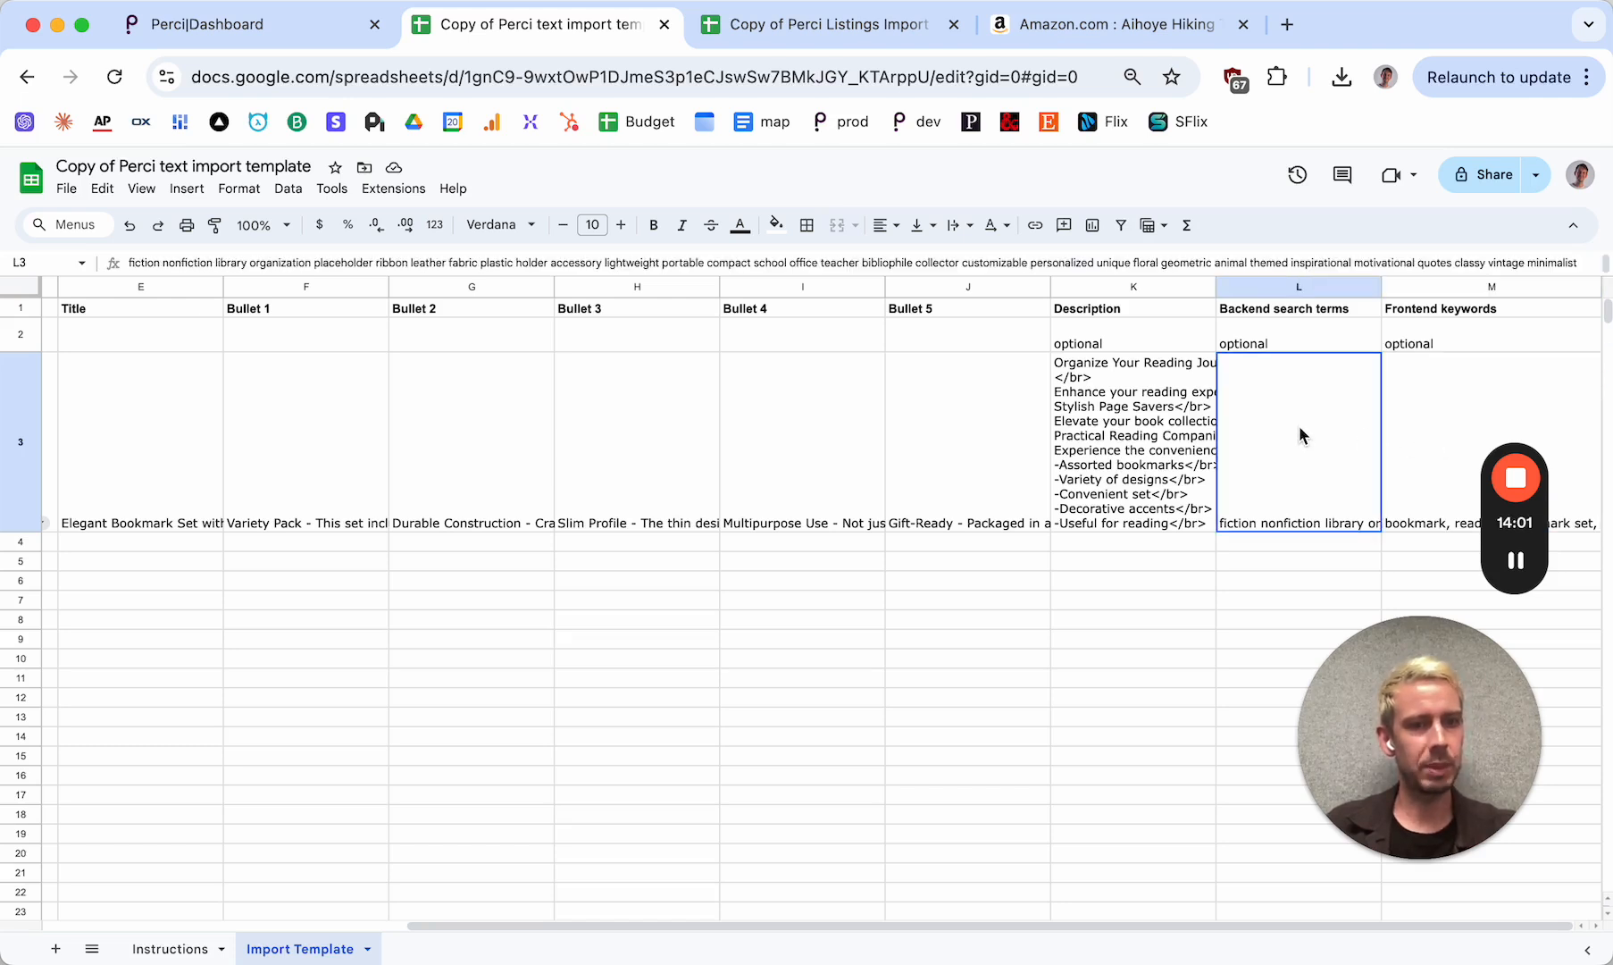
Inspect the sample frontend keywords in row 3, and view the template's download formats, including Comma Separated Values (.csv)
click(1423, 421)
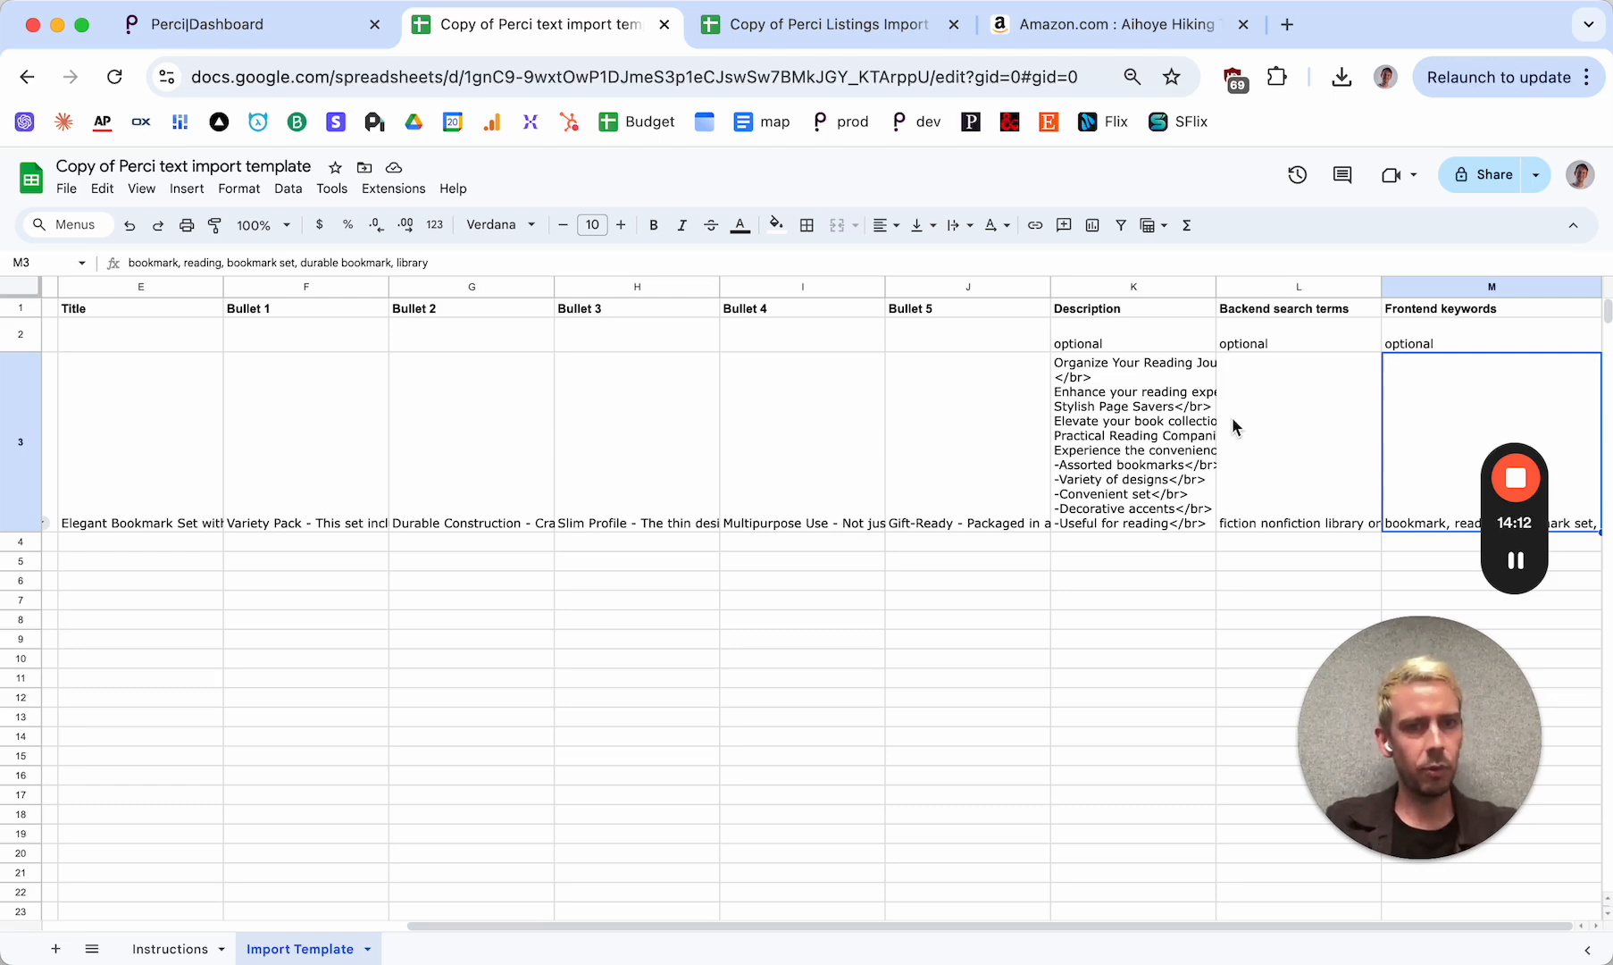
scroll(1231, 417, left, 5)
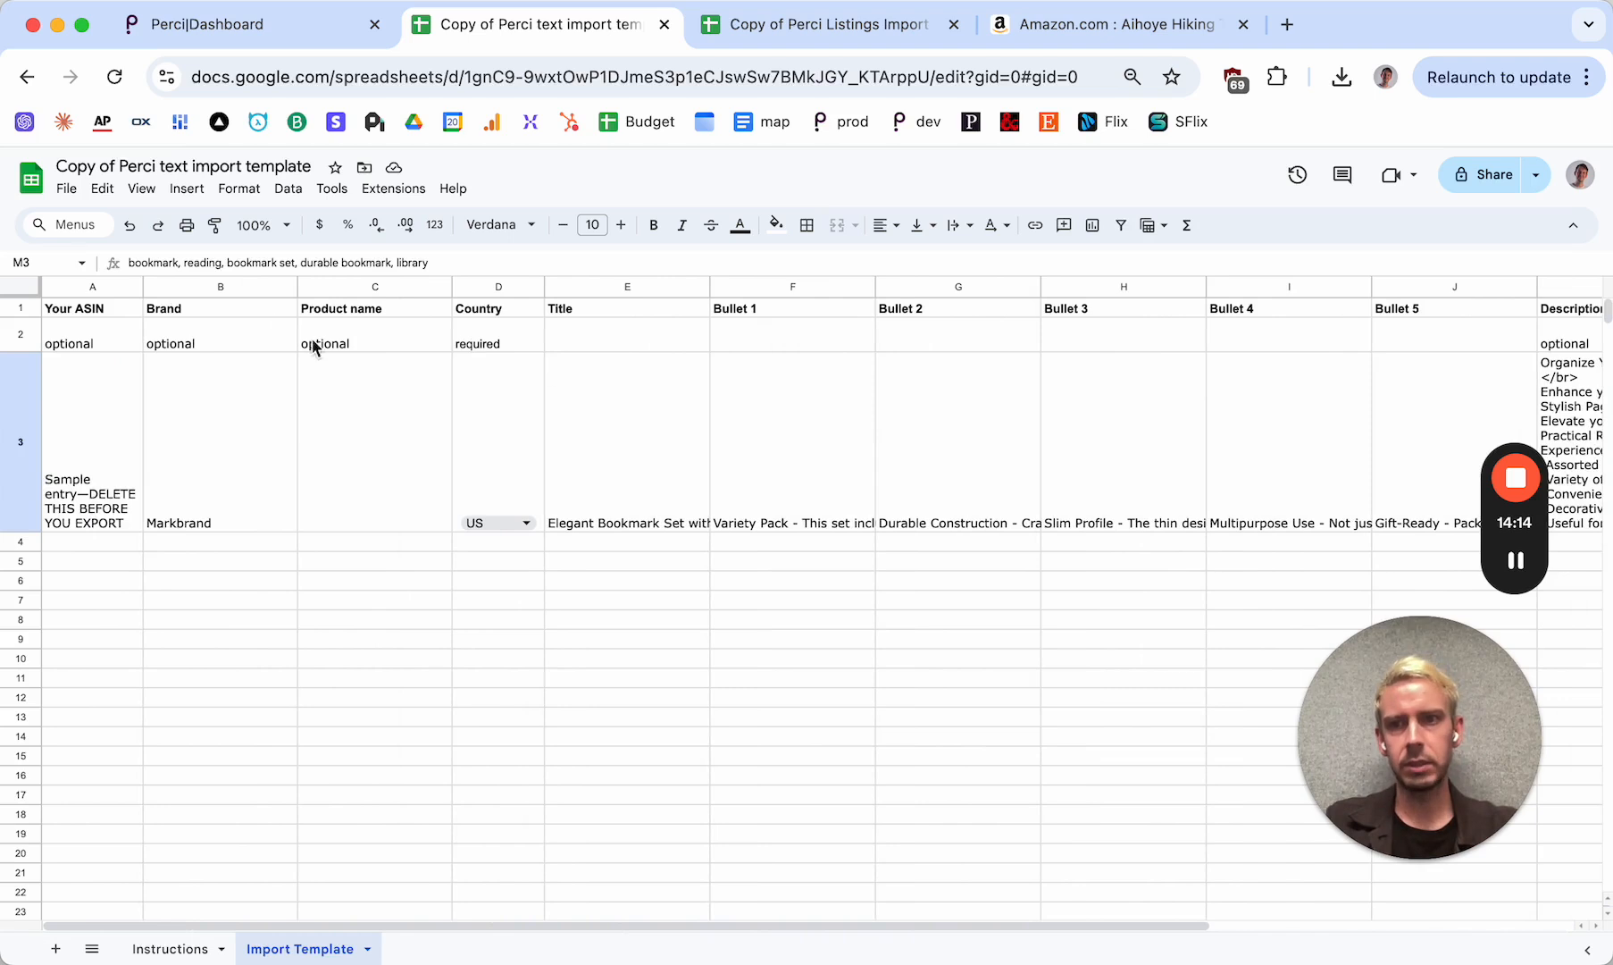
click(67, 190)
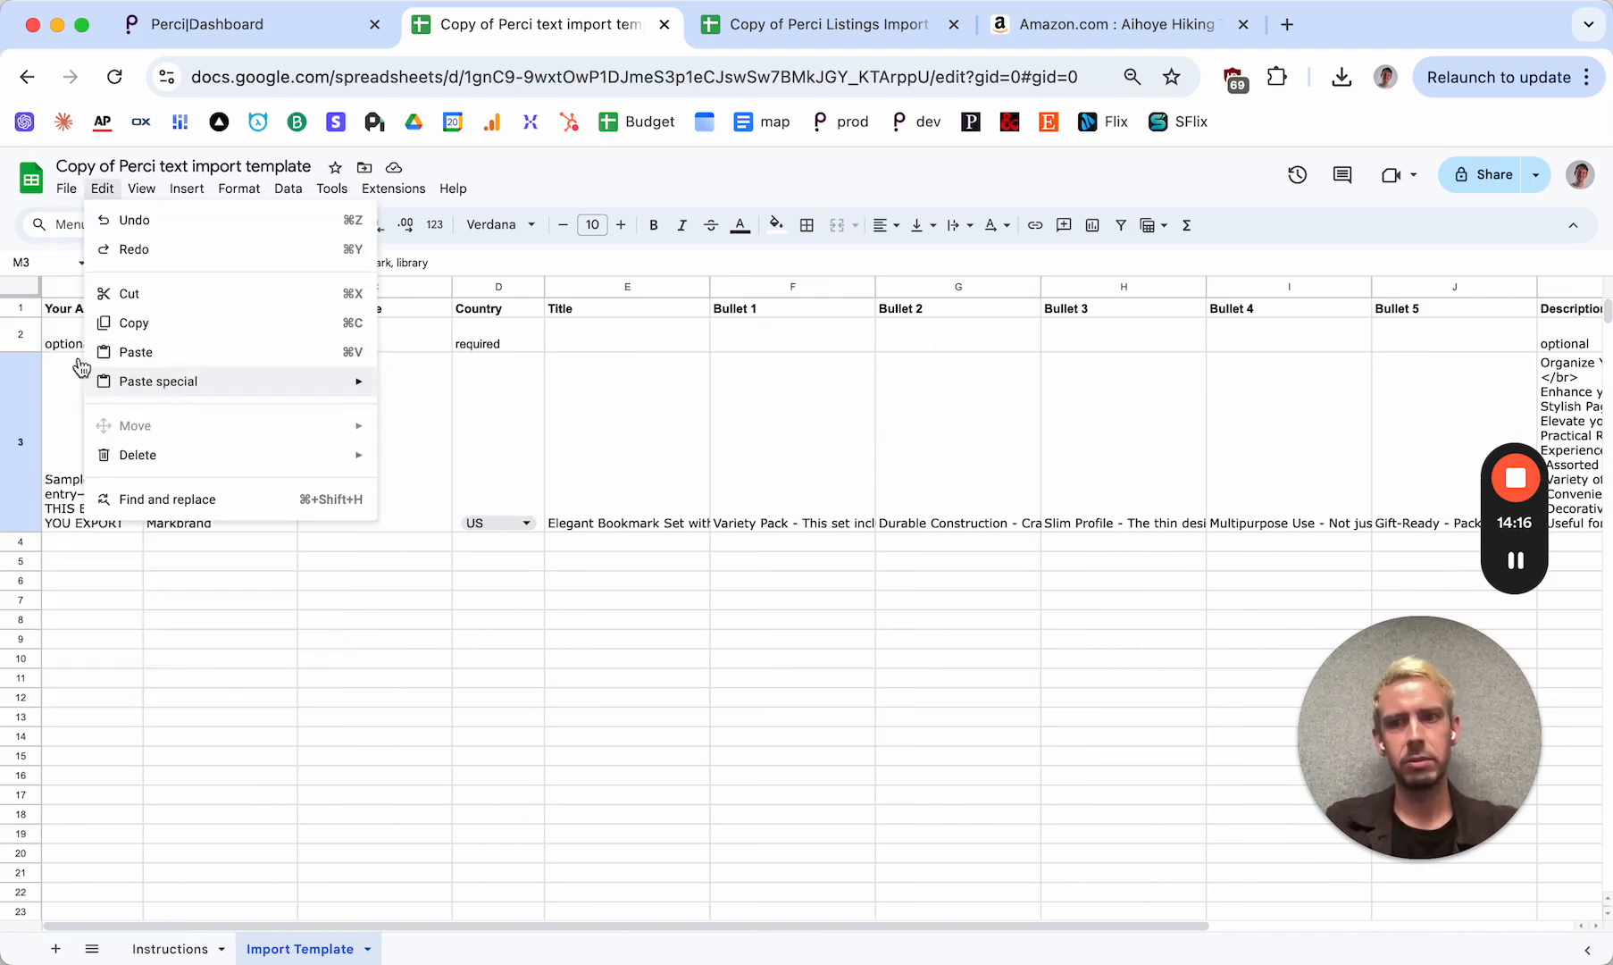
mouse_move(110, 411)
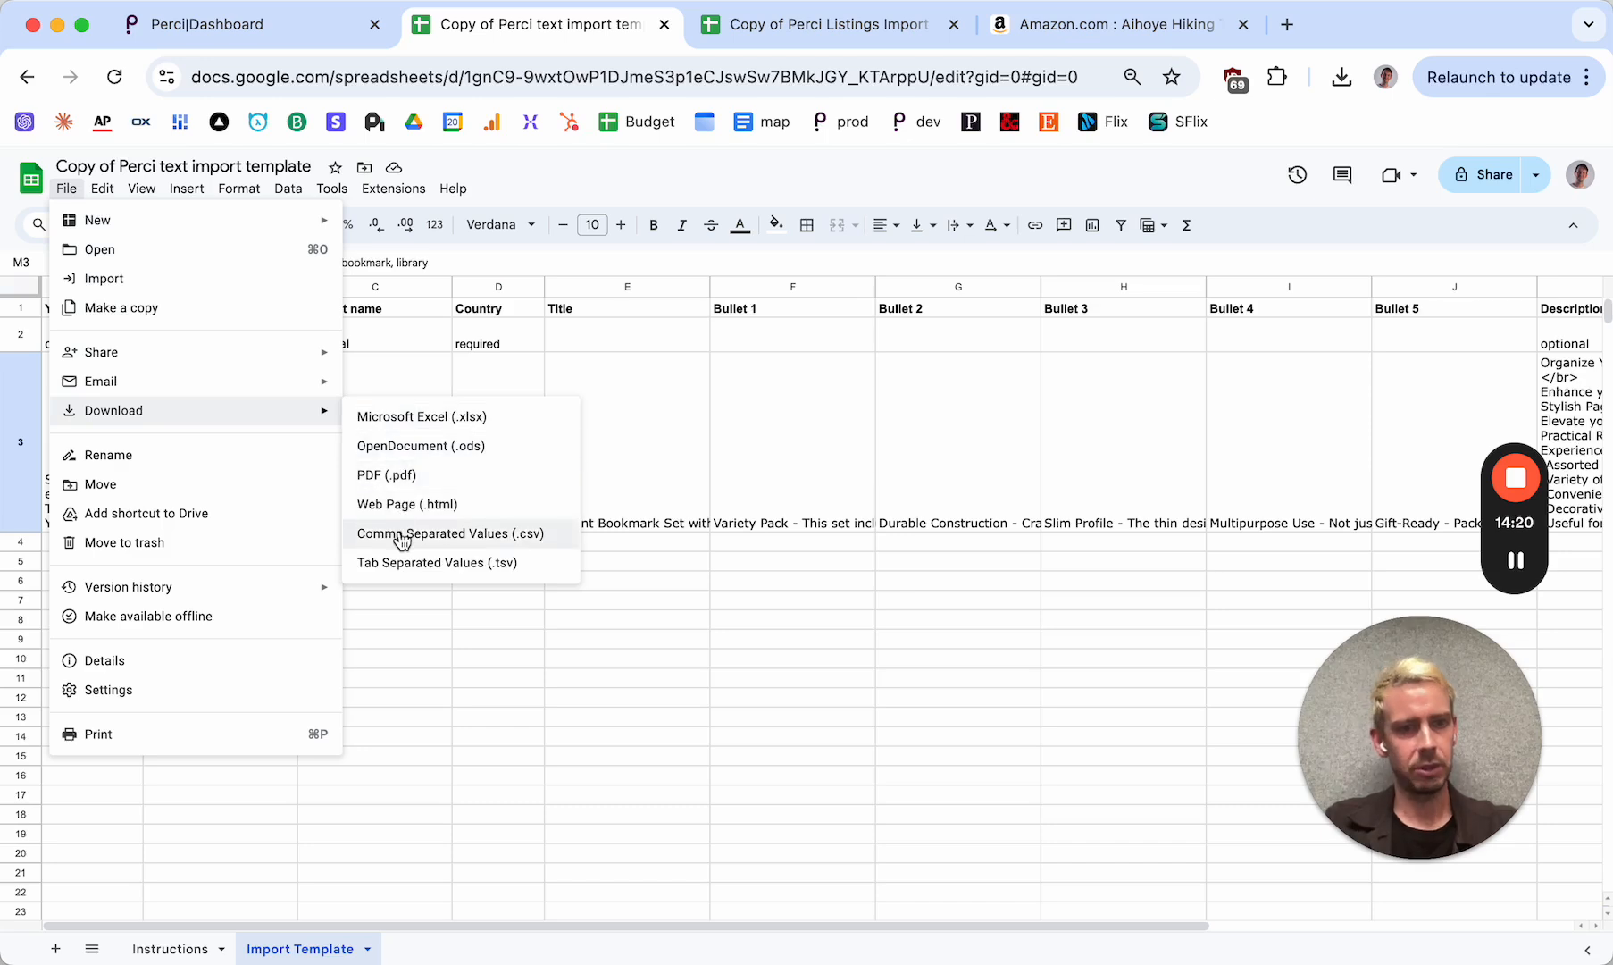
Switch to the Perci dashboard, cancel the direct listing text import, and view the first entries under Your Listings
click(259, 28)
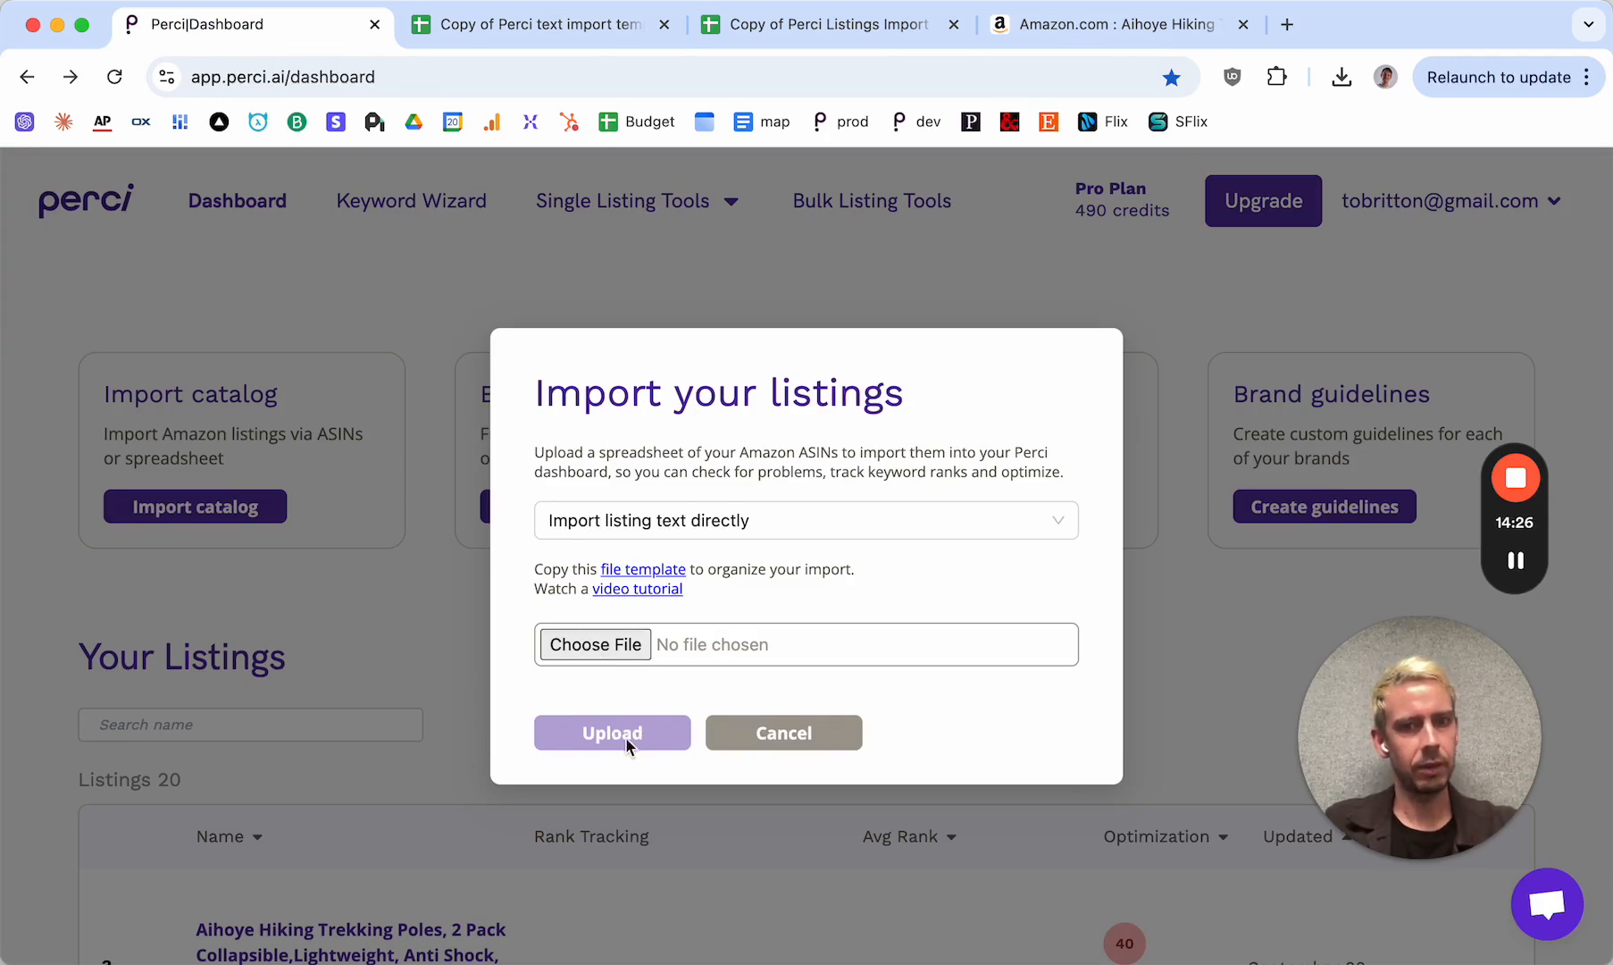
click(764, 732)
scroll(504, 679, down, 4)
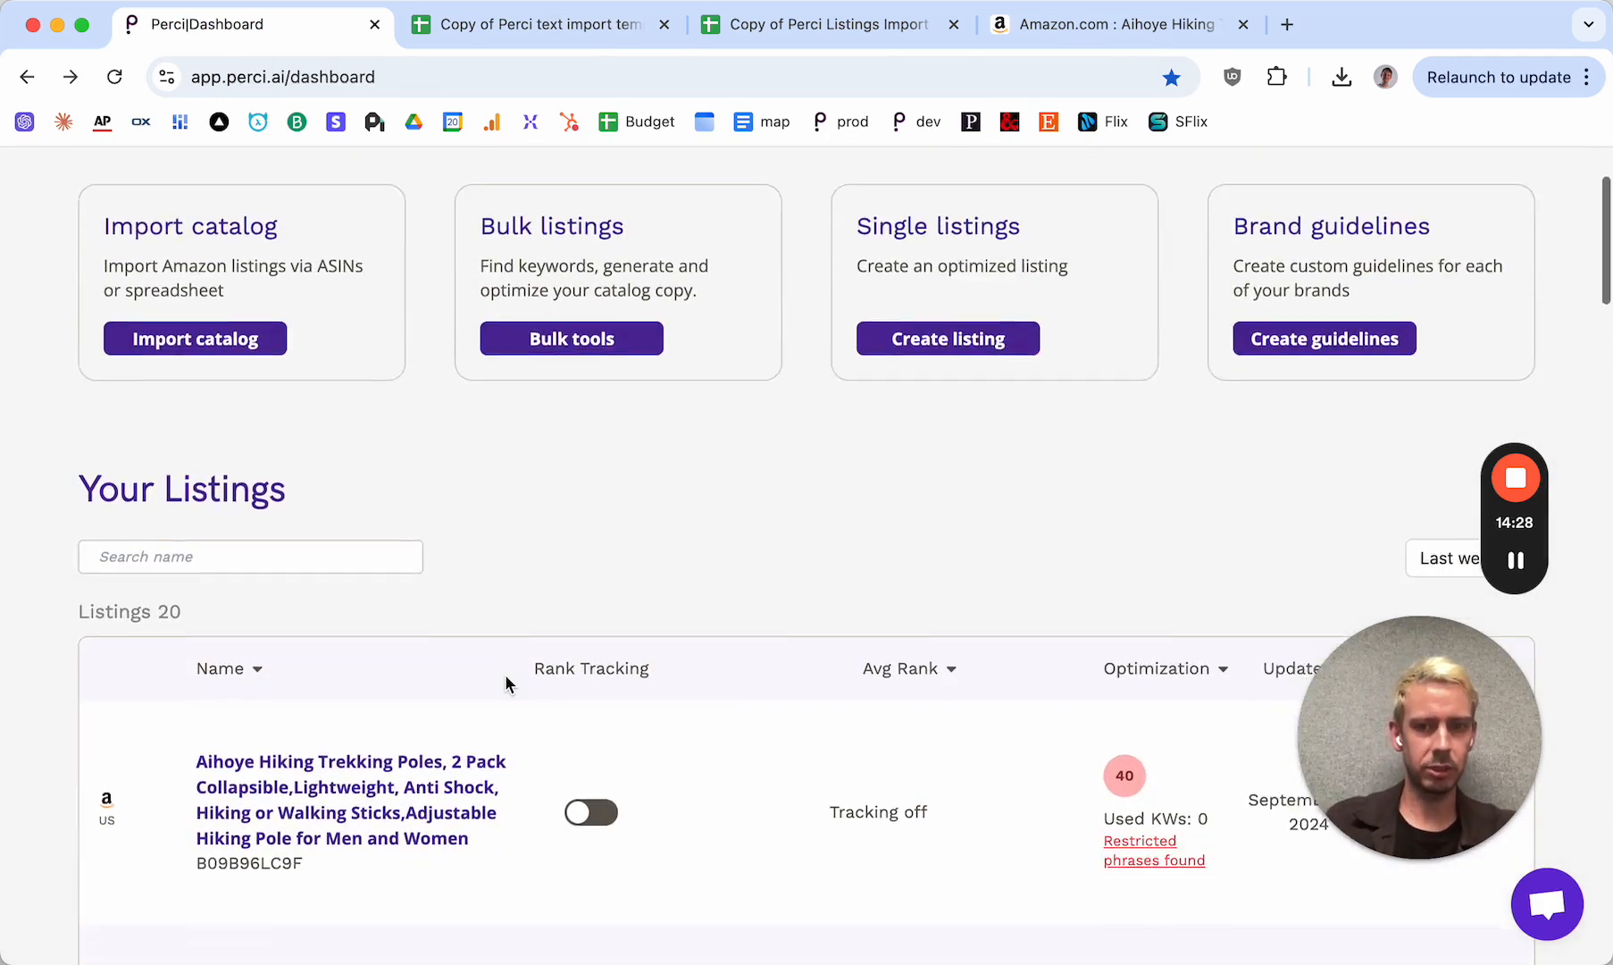
scroll(509, 685, down, 1)
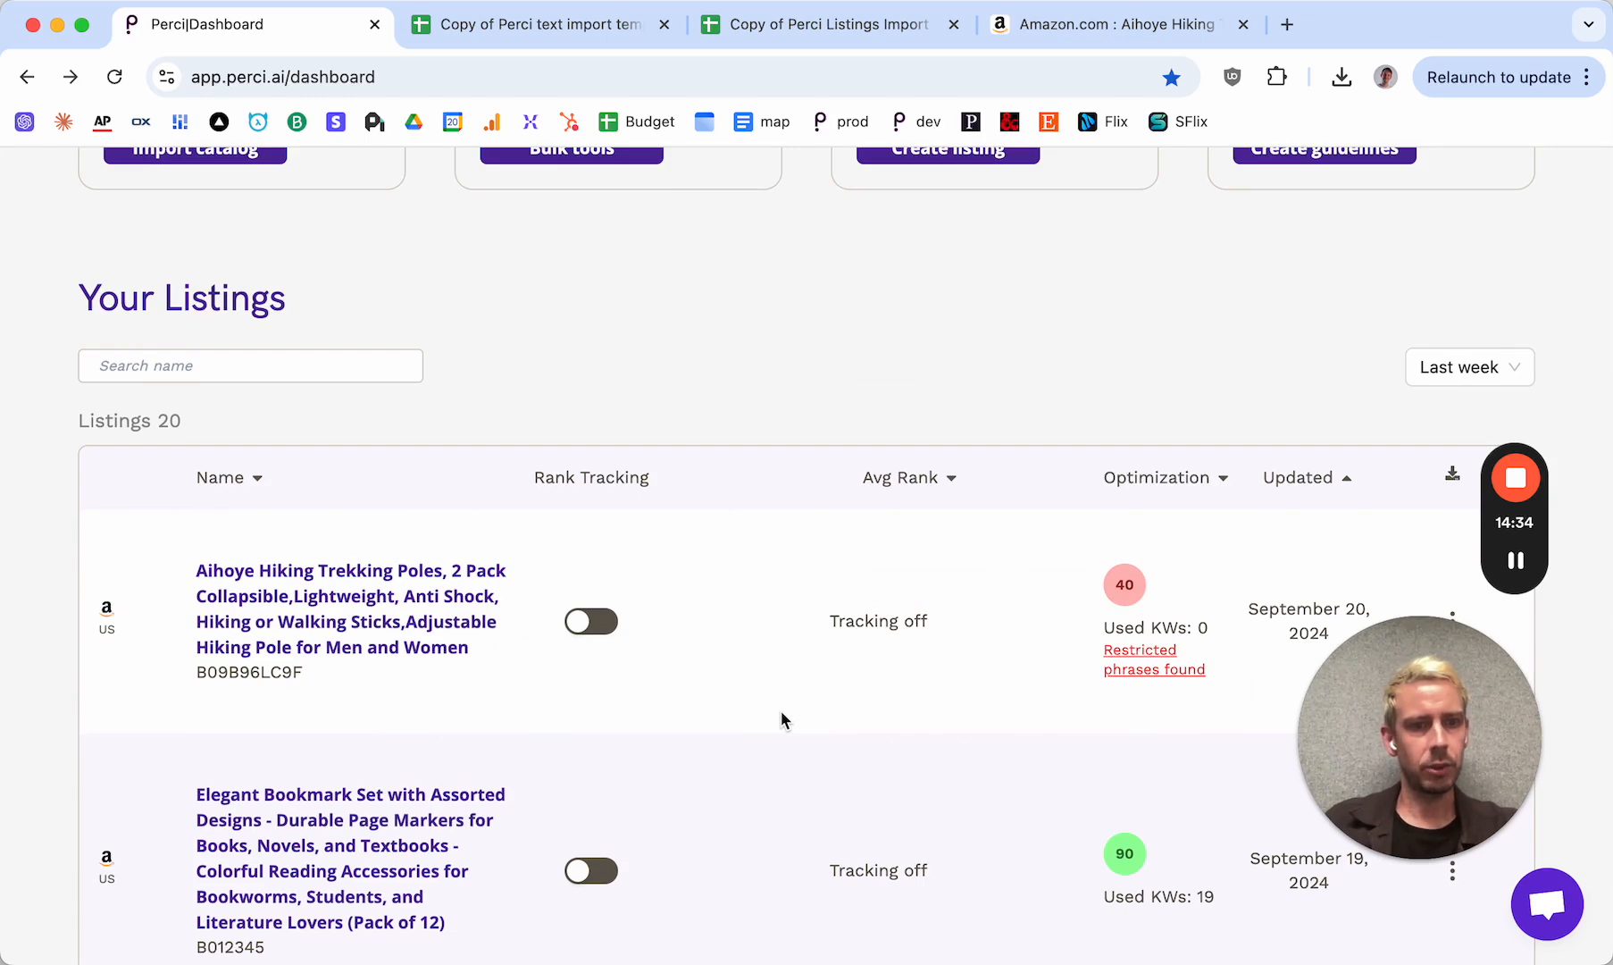
scroll(780, 713, up, 1)
scroll(780, 719, down, 3)
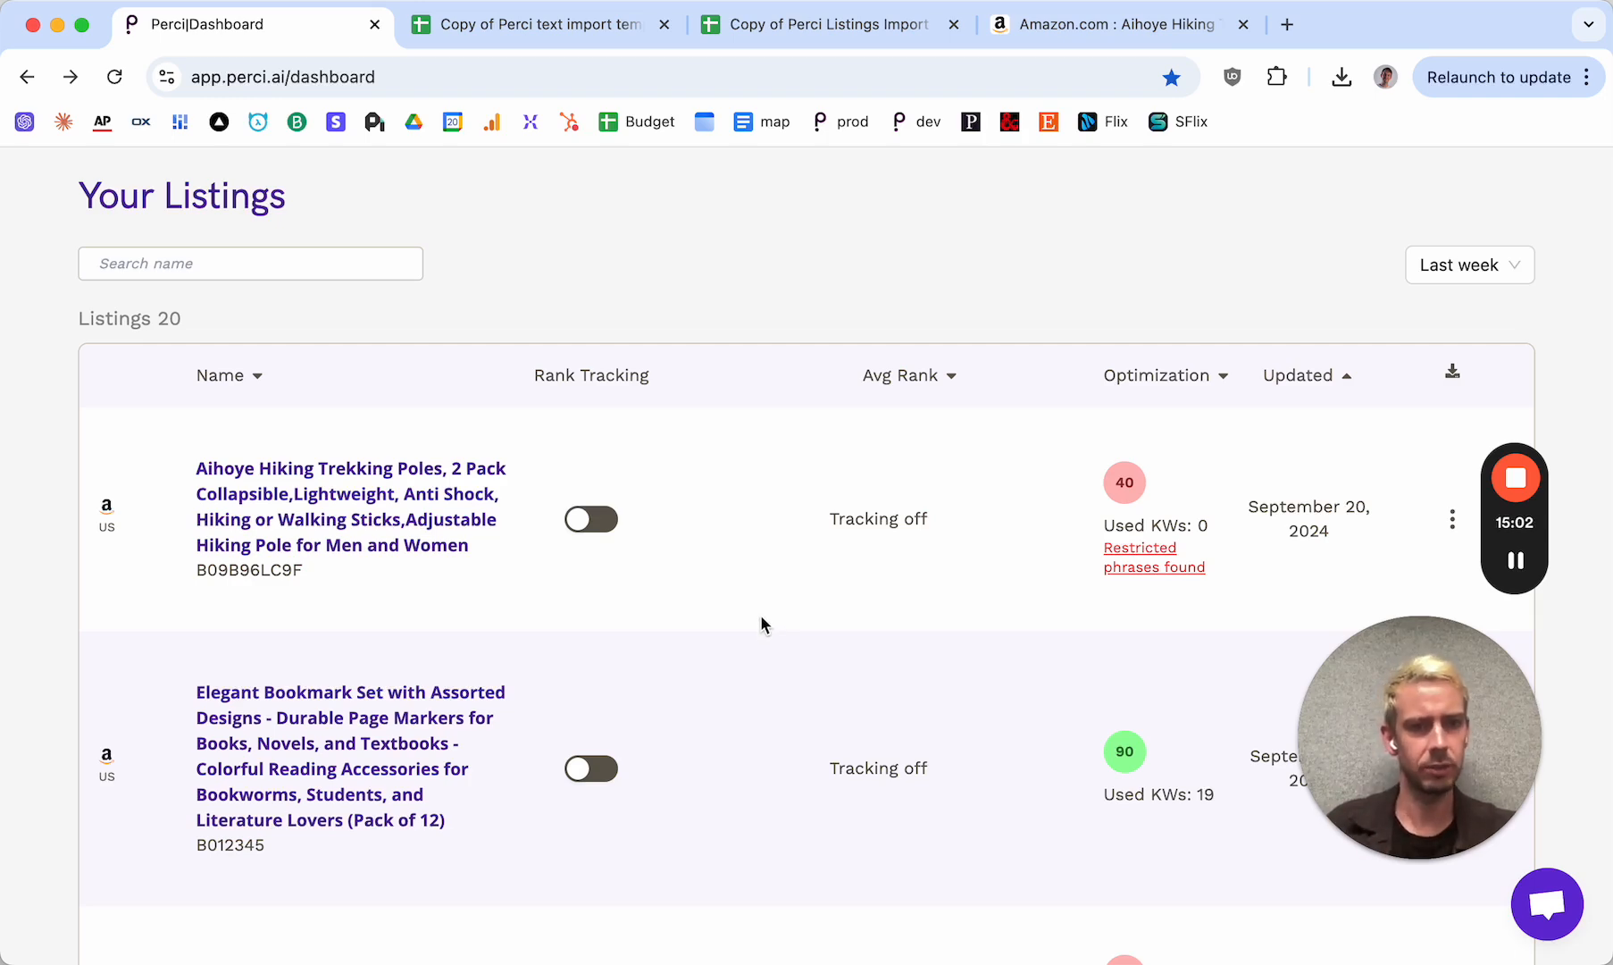
scroll(732, 637, up, 5)
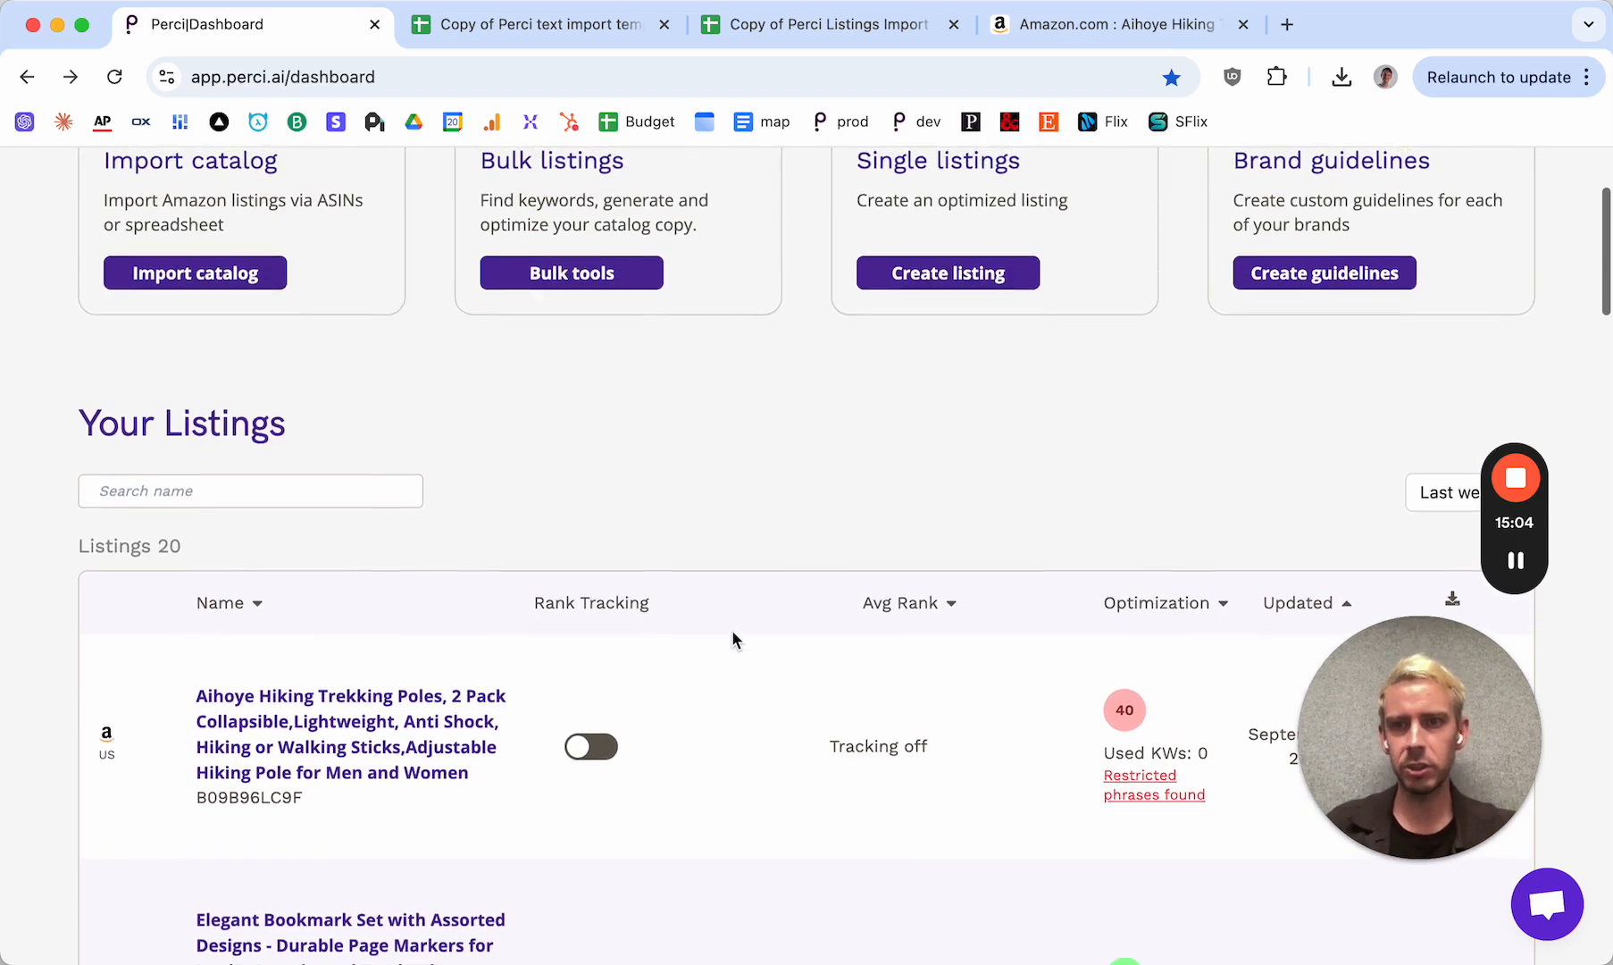
scroll(733, 637, down, 1)
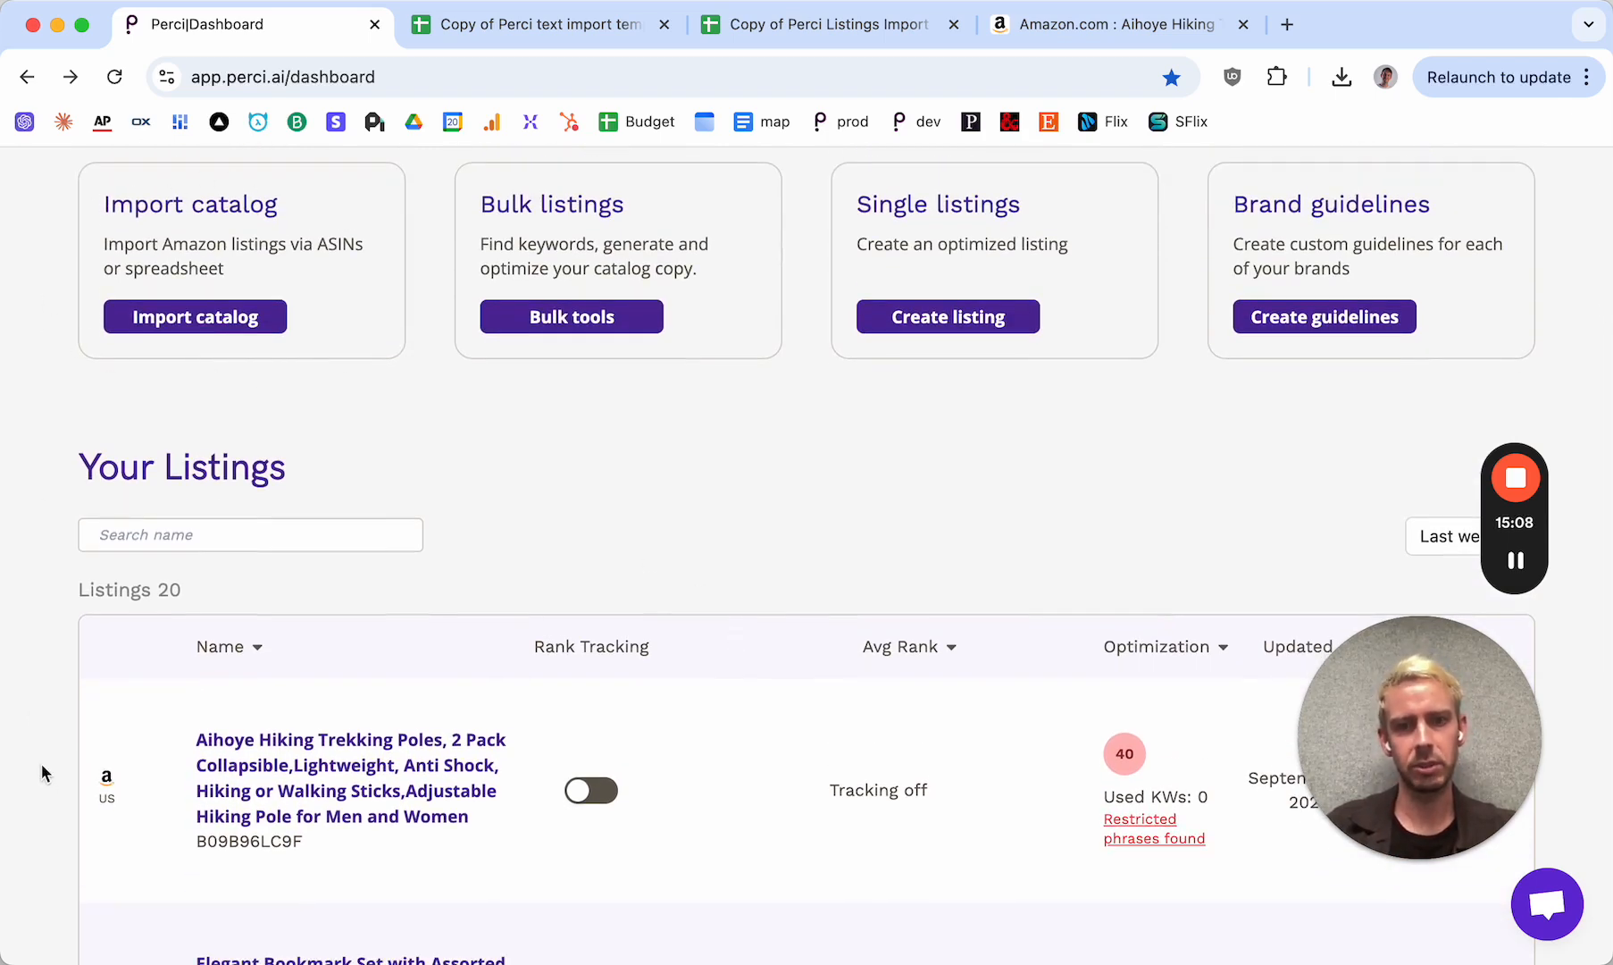
scroll(42, 766, down, 2)
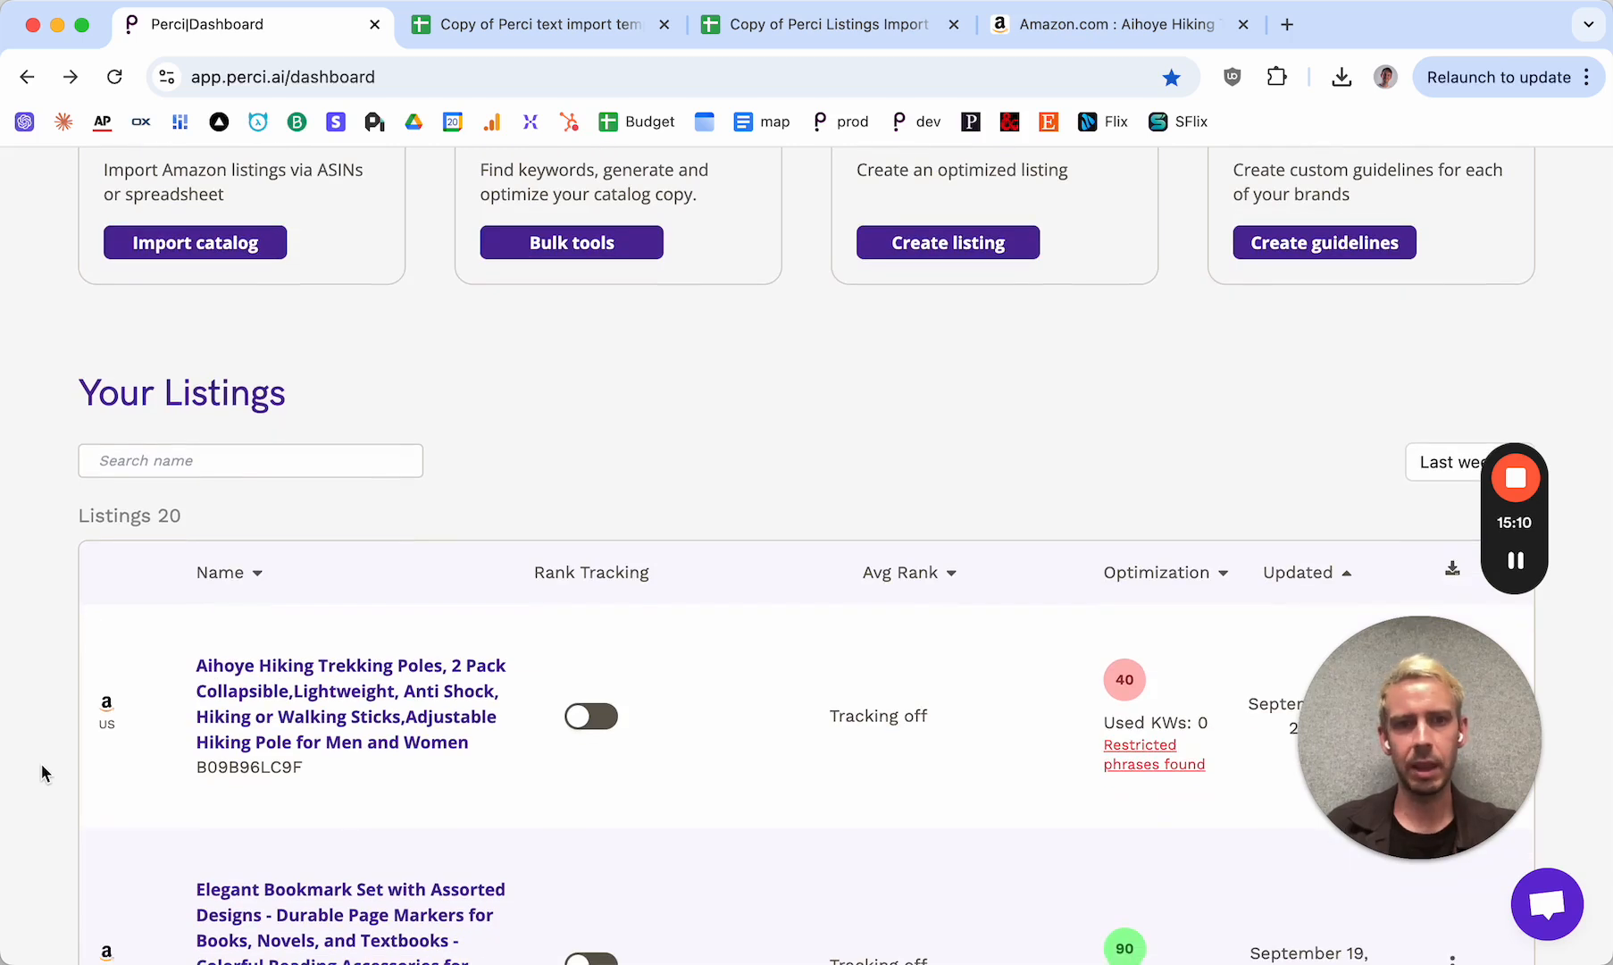